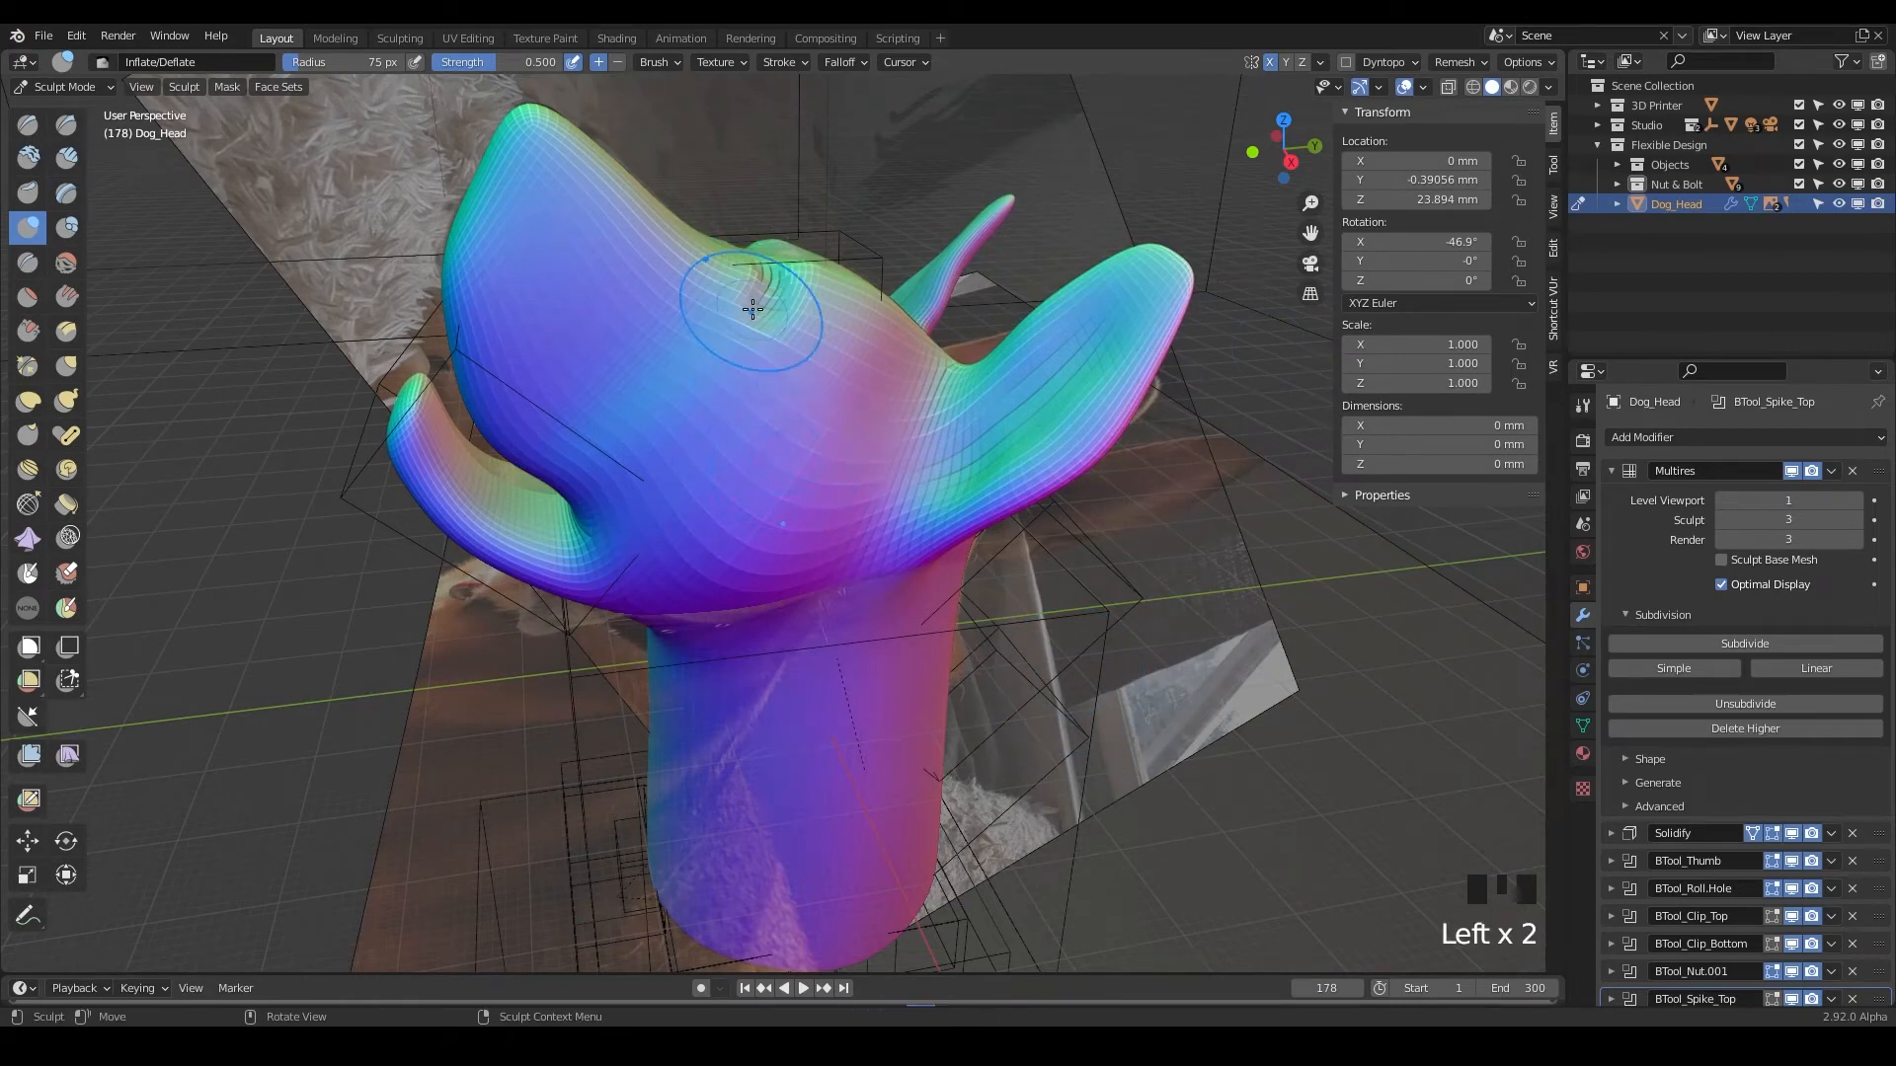
Switch the dog head to Object Mode and place the 3D cursor at the eye position on the side of the head.
{"action": "mouse_move", "coordinate": [723, 367]}
{"action": "middle_mouse_down"}
{"action": "mouse_move", "coordinate": [779, 385]}
{"action": "mouse_move", "coordinate": [775, 409]}
{"action": "middle_mouse_up"}
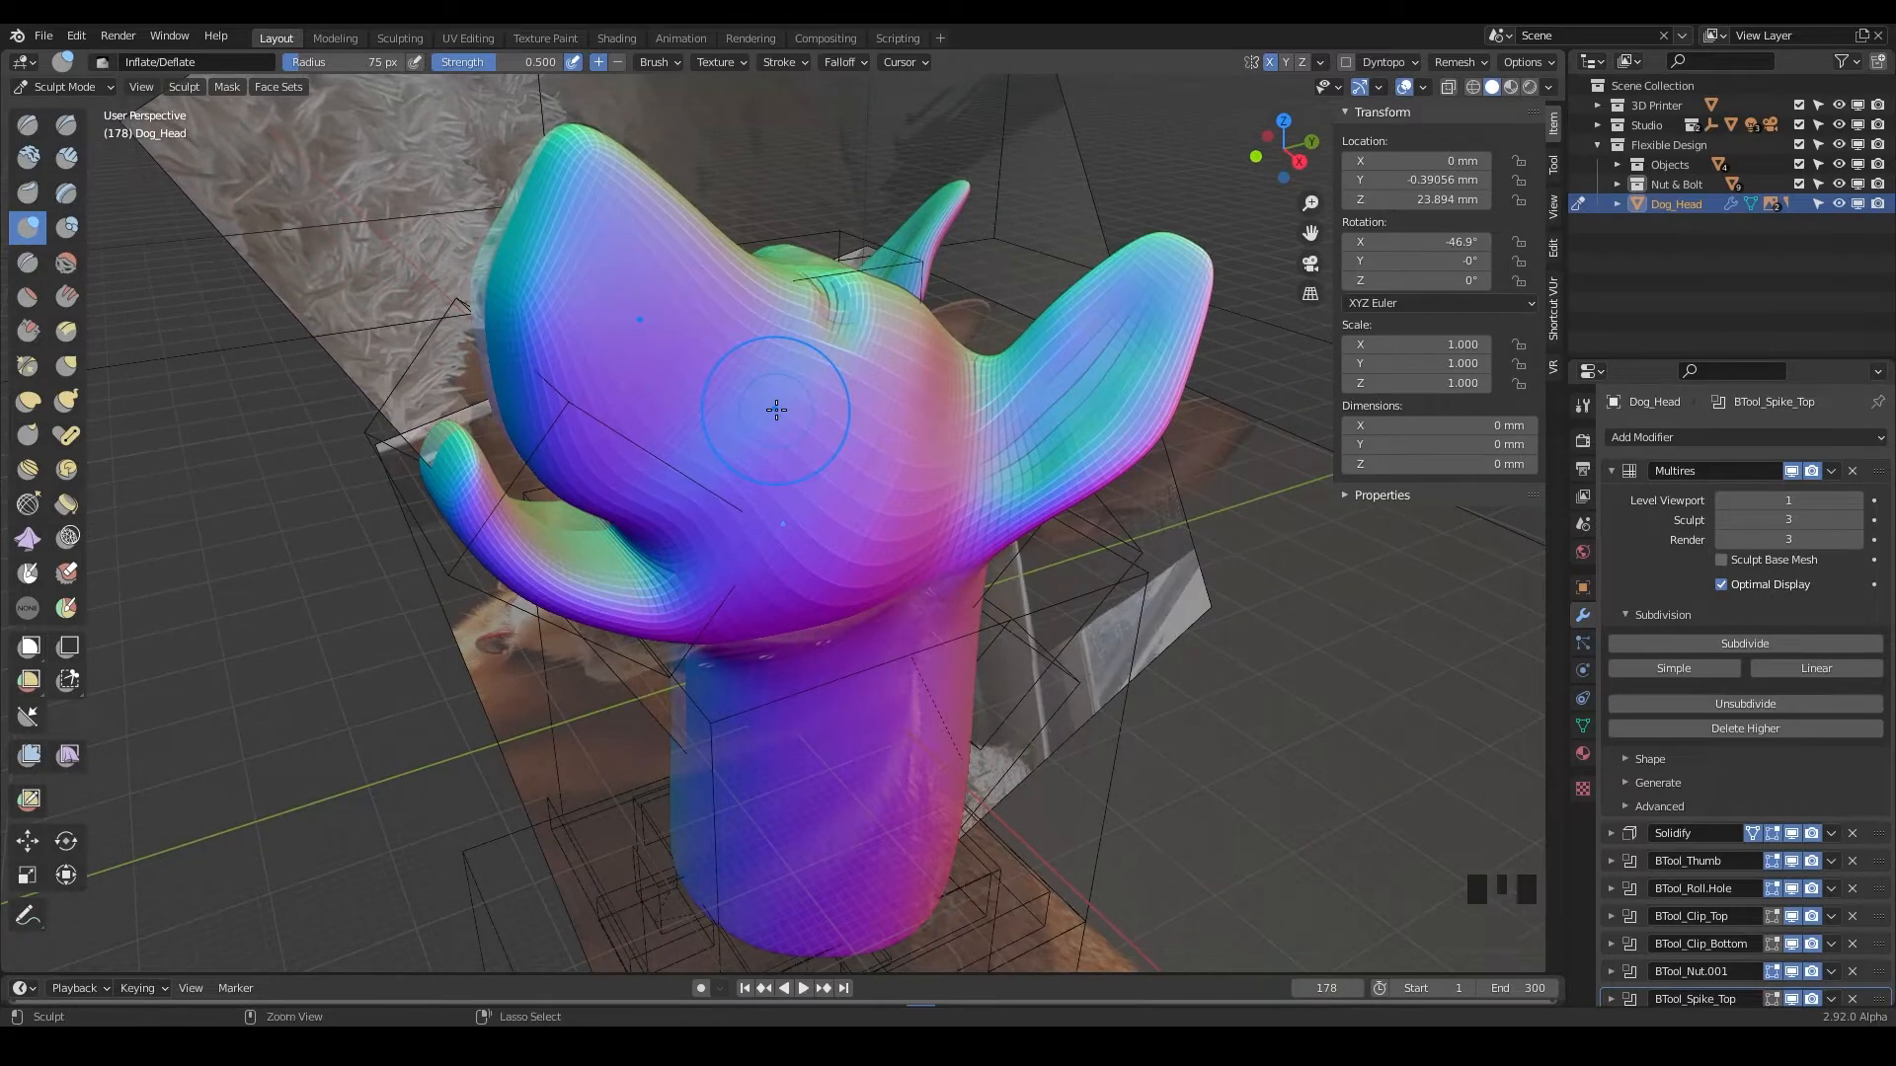
{"action": "key", "text": "ctrl+Tab"}
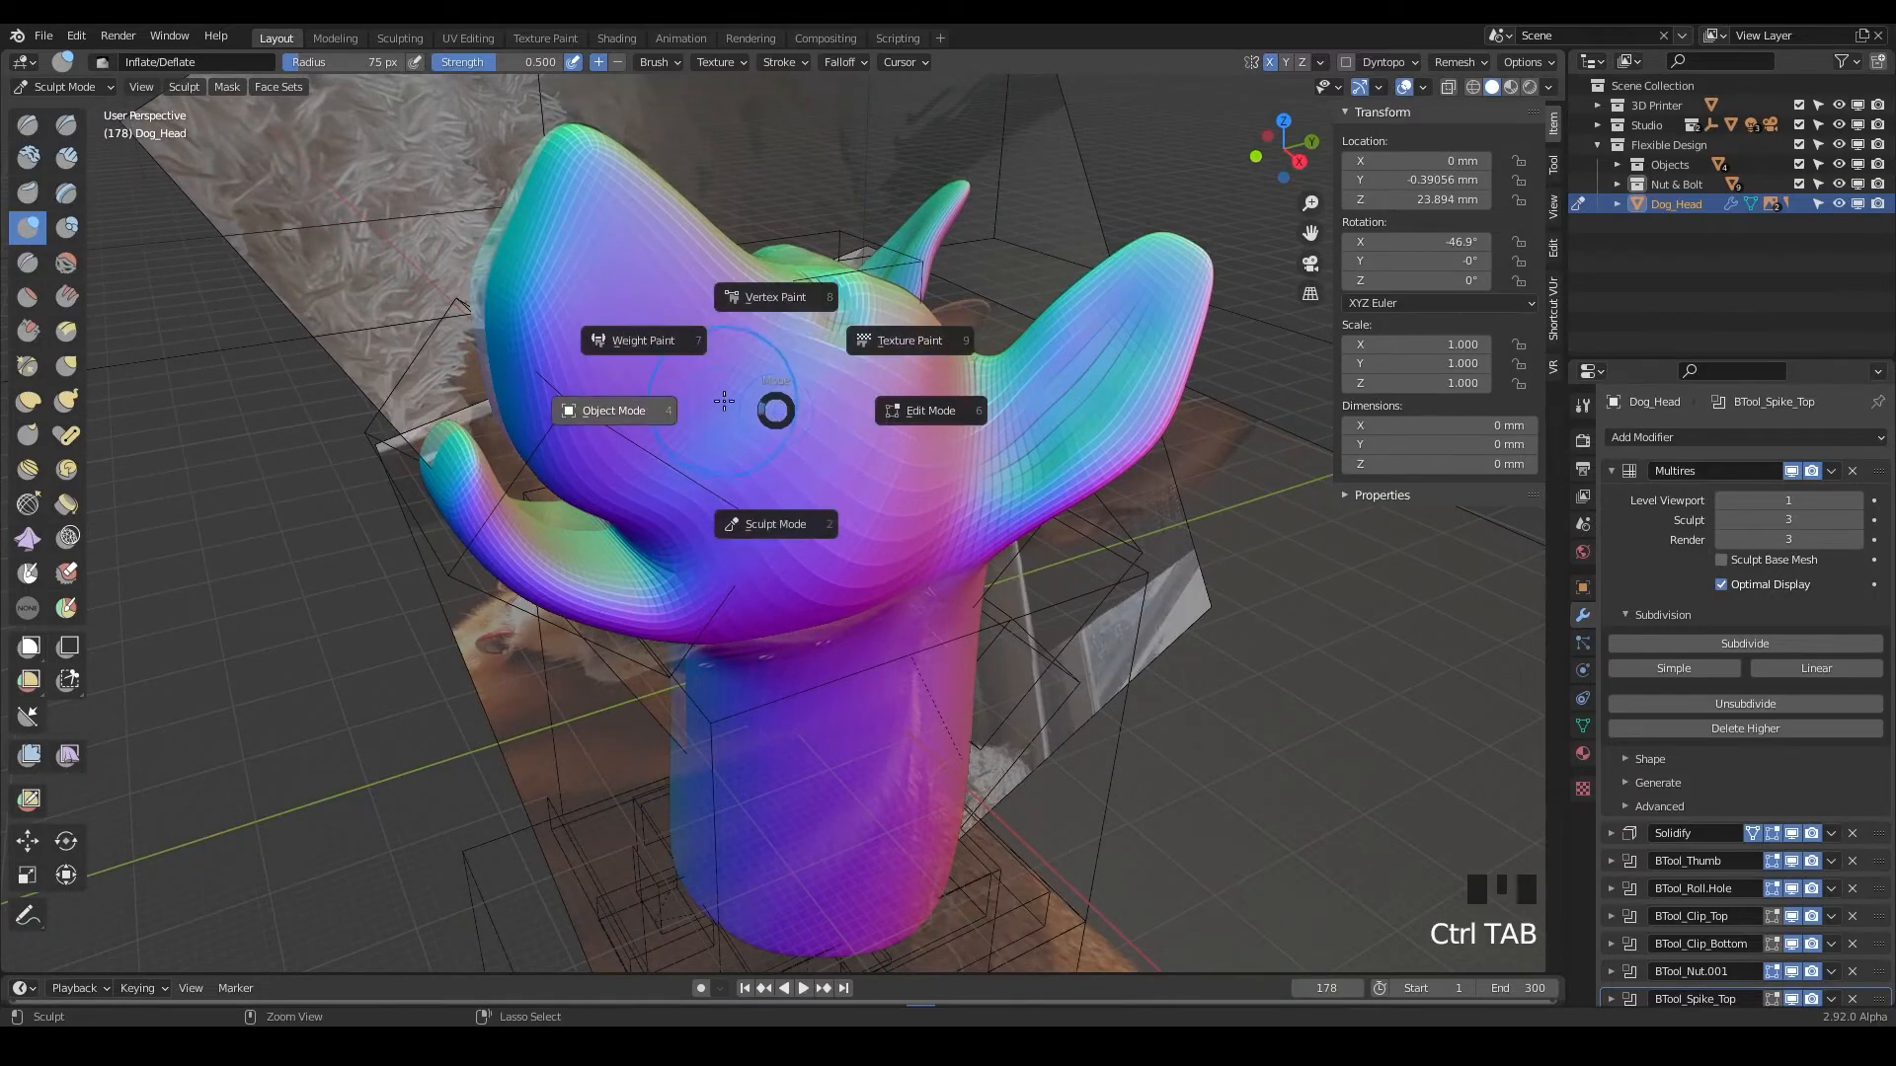
{"action": "left_click", "coordinate": [612, 413]}
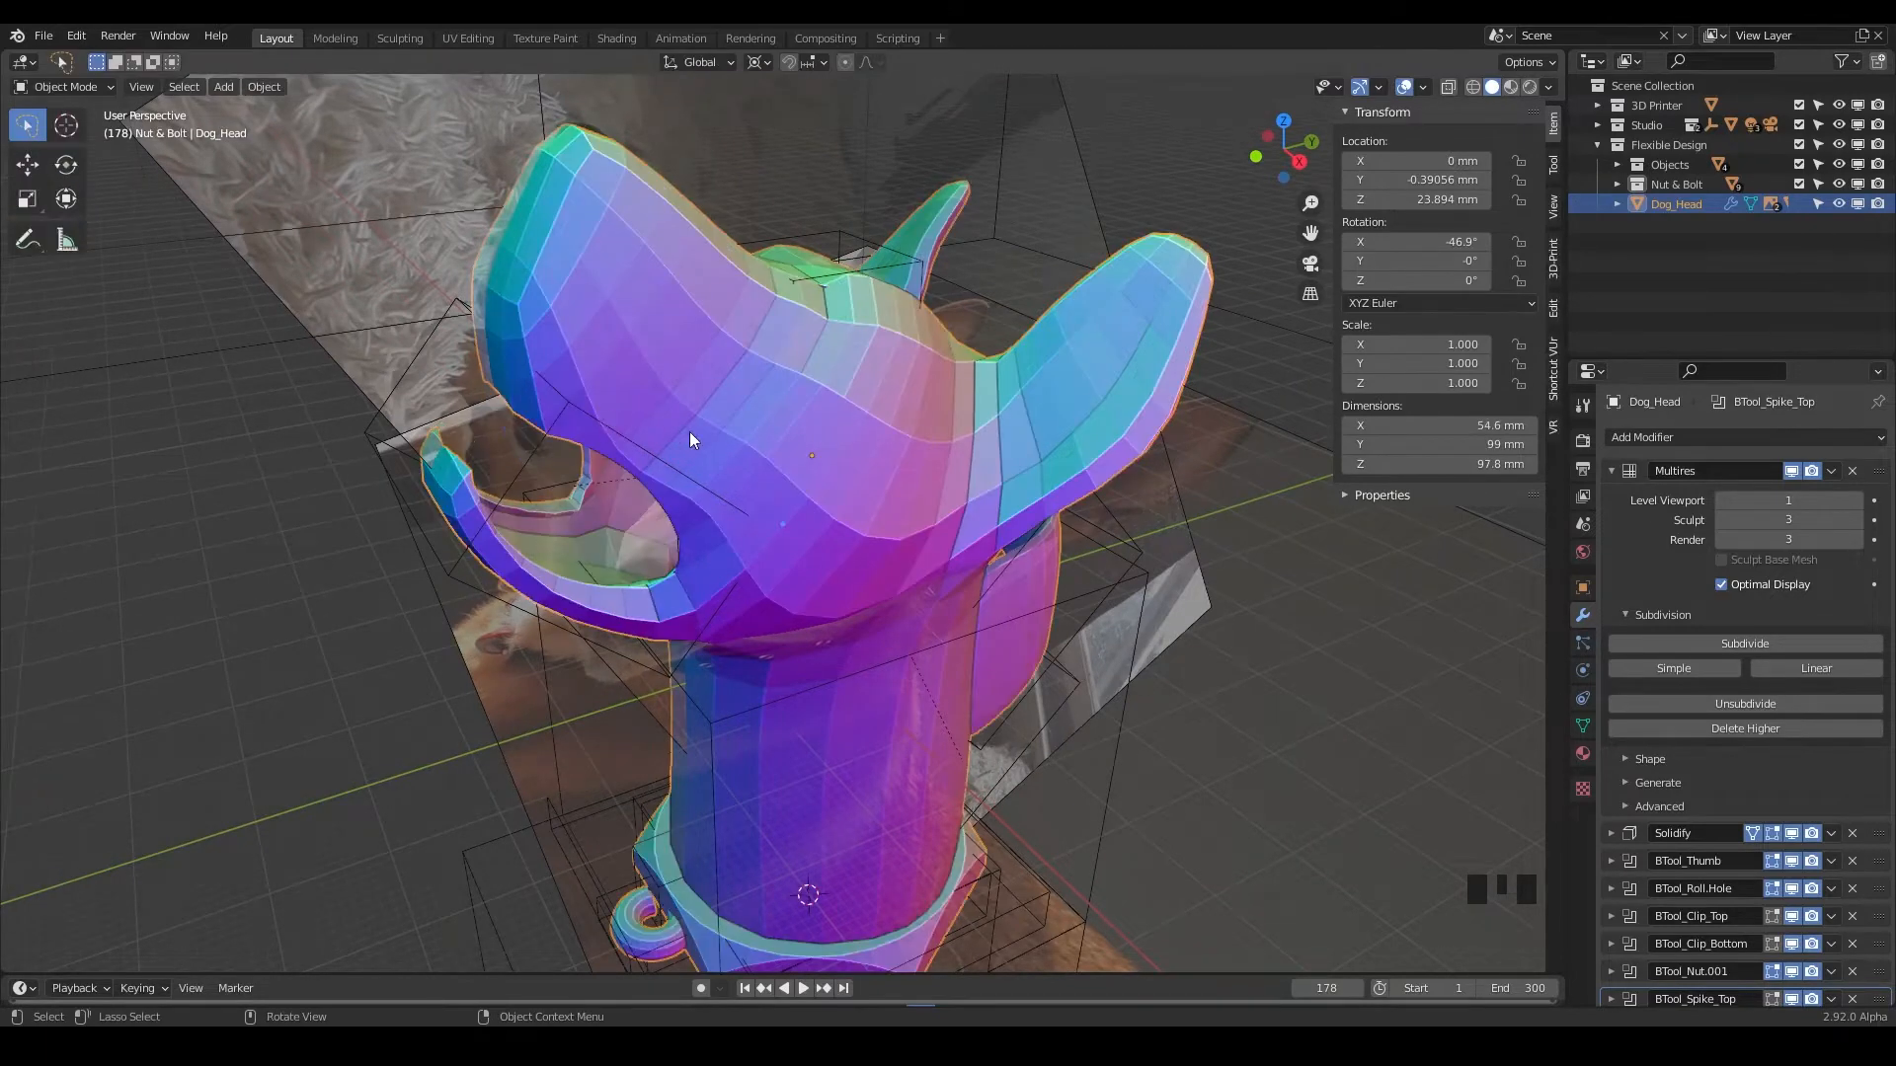
{"action": "middle_click_drag", "start_coordinate": [1046, 537], "coordinate": [958, 478]}
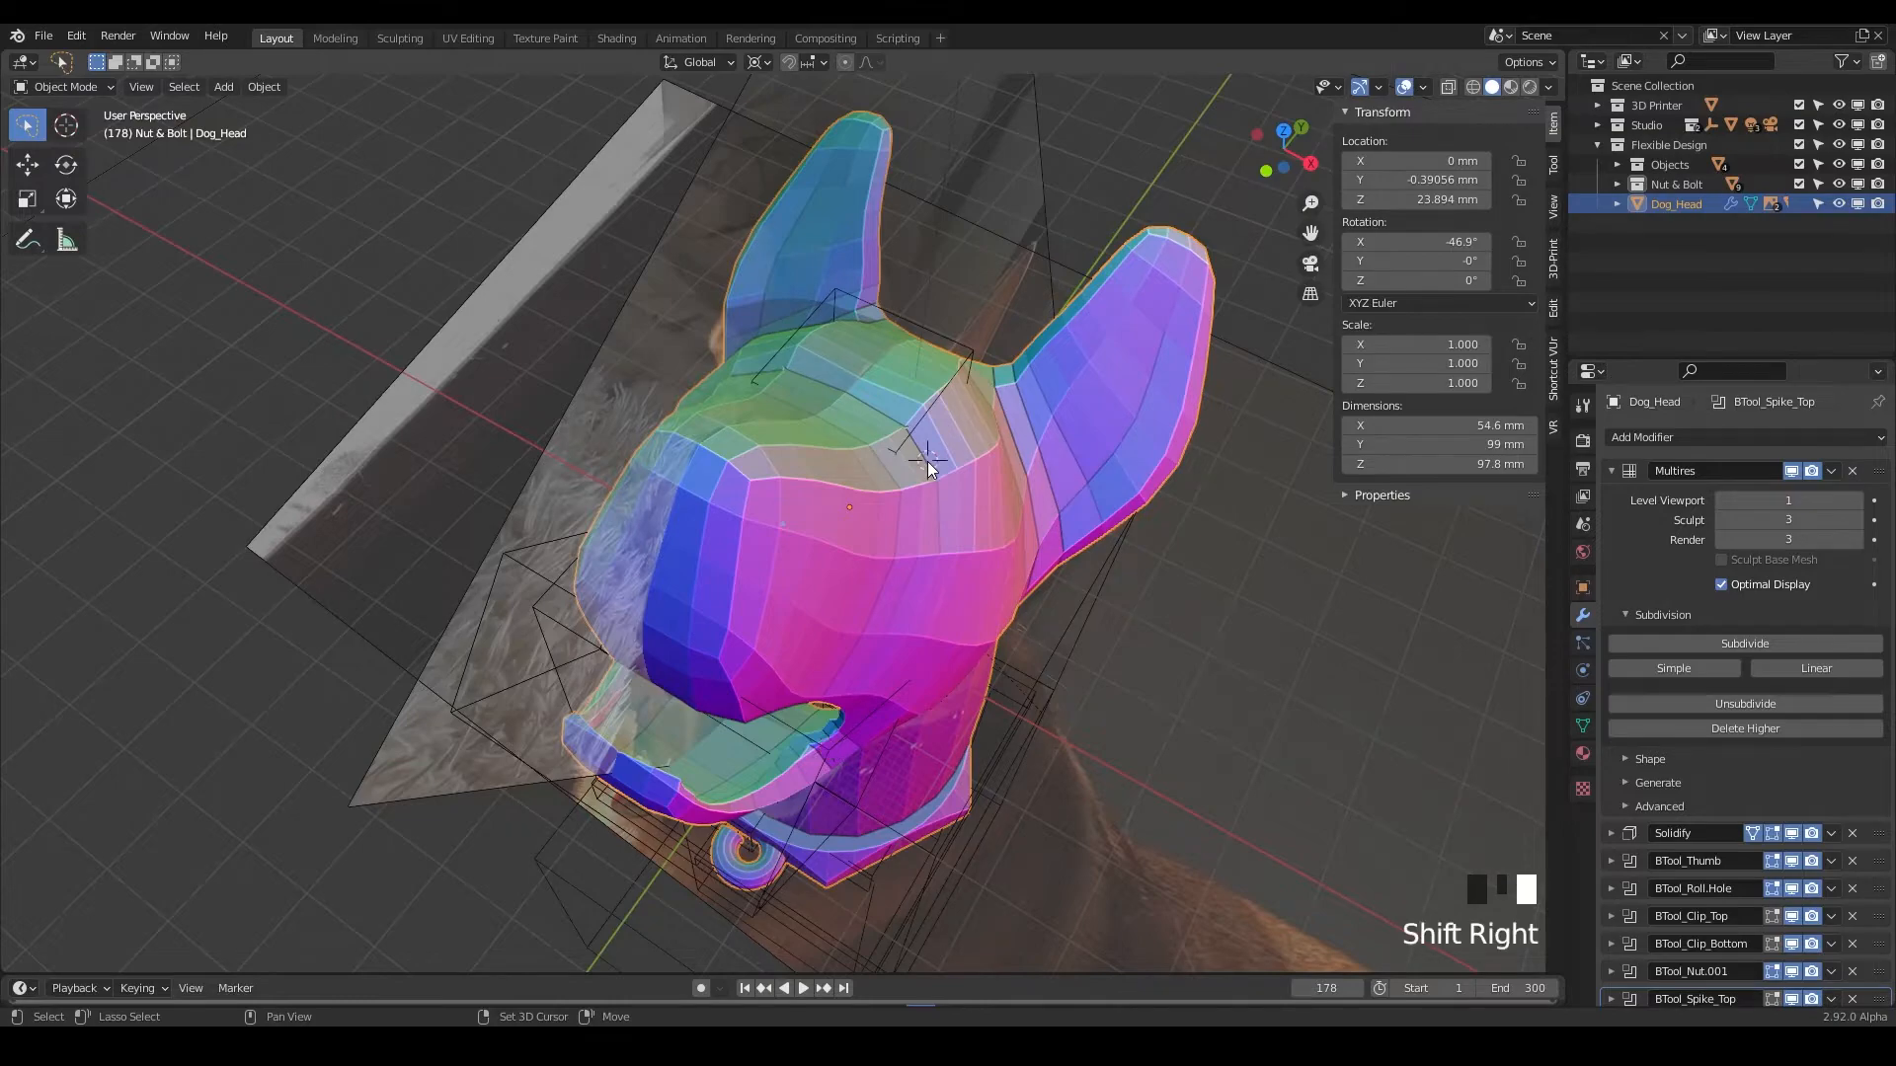
{"action": "middle_click_drag", "start_coordinate": [923, 462], "coordinate": [871, 484]}
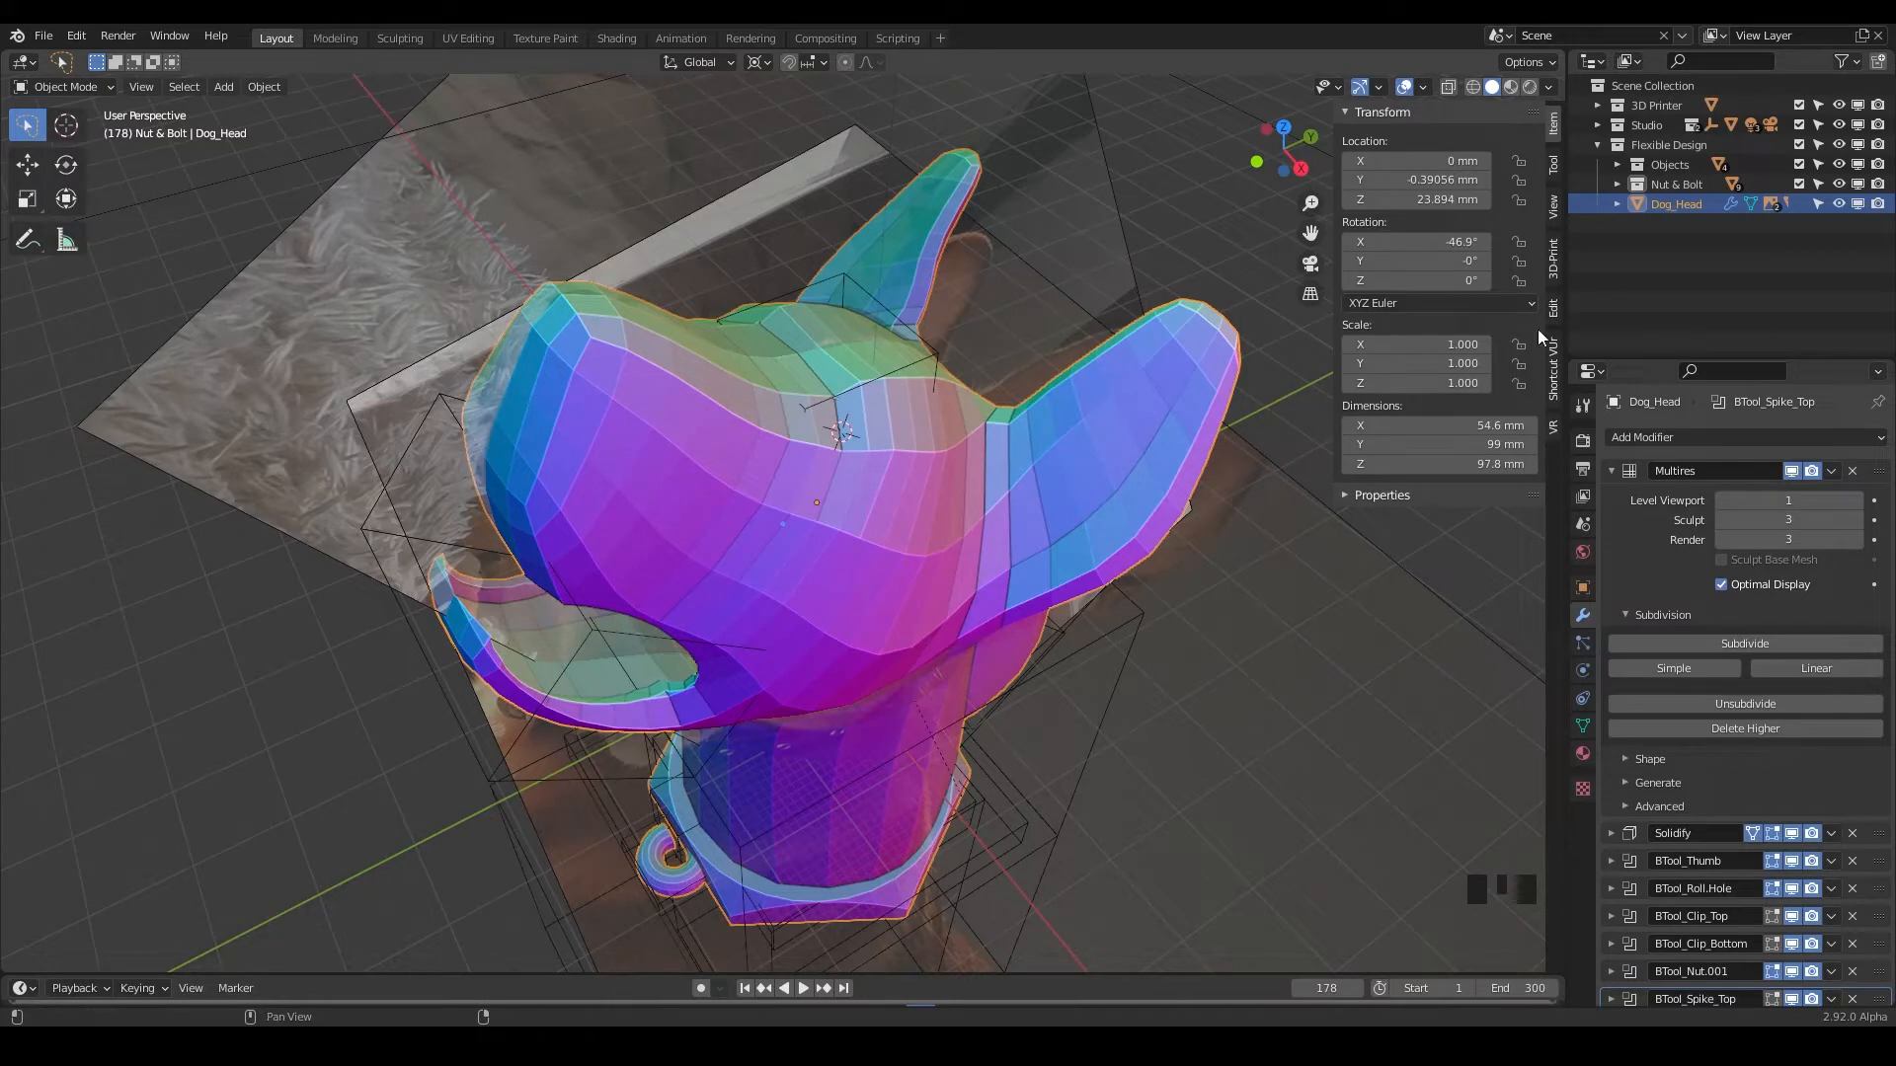
Add a UV sphere with a 2 mm radius at the 3D cursor, inside the Flexible Design collection.
{"action": "left_click", "coordinate": [1664, 144]}
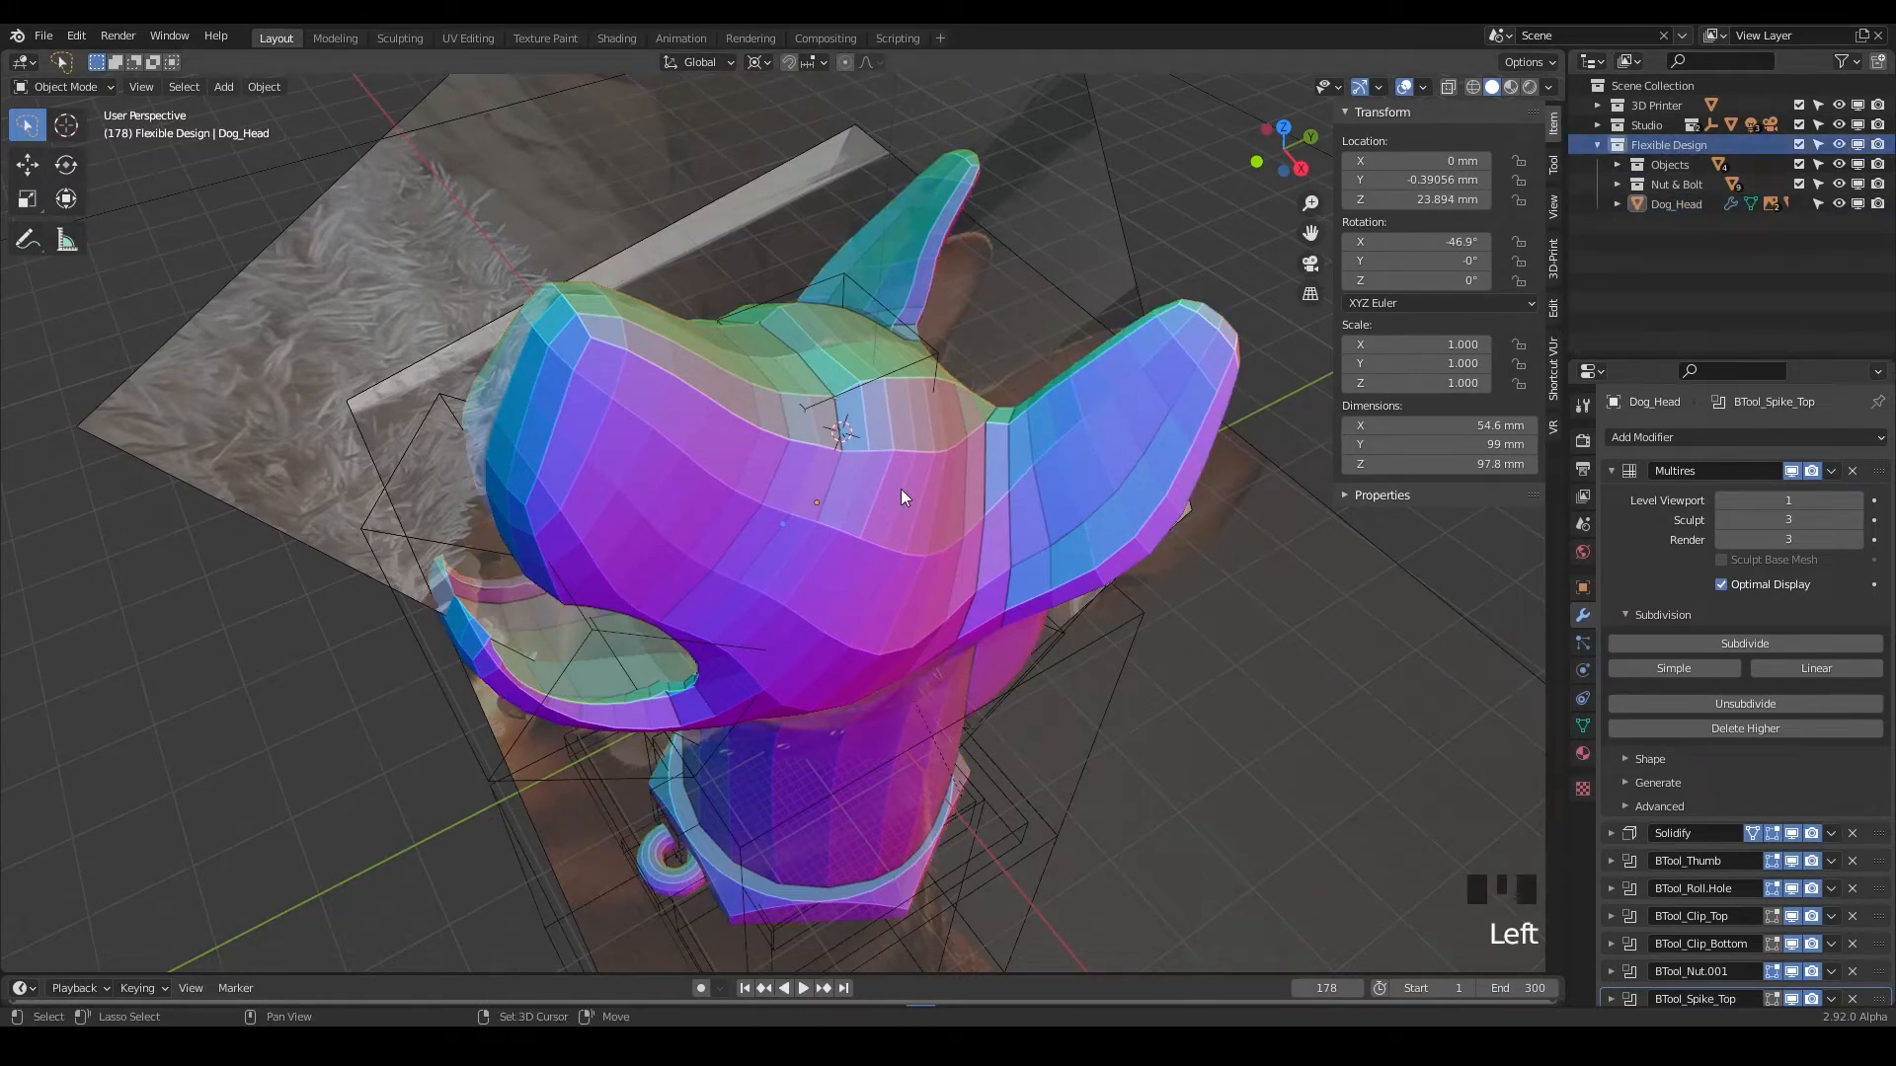
{"action": "key", "text": "shift+a"}
{"action": "mouse_move", "coordinate": [900, 489]}
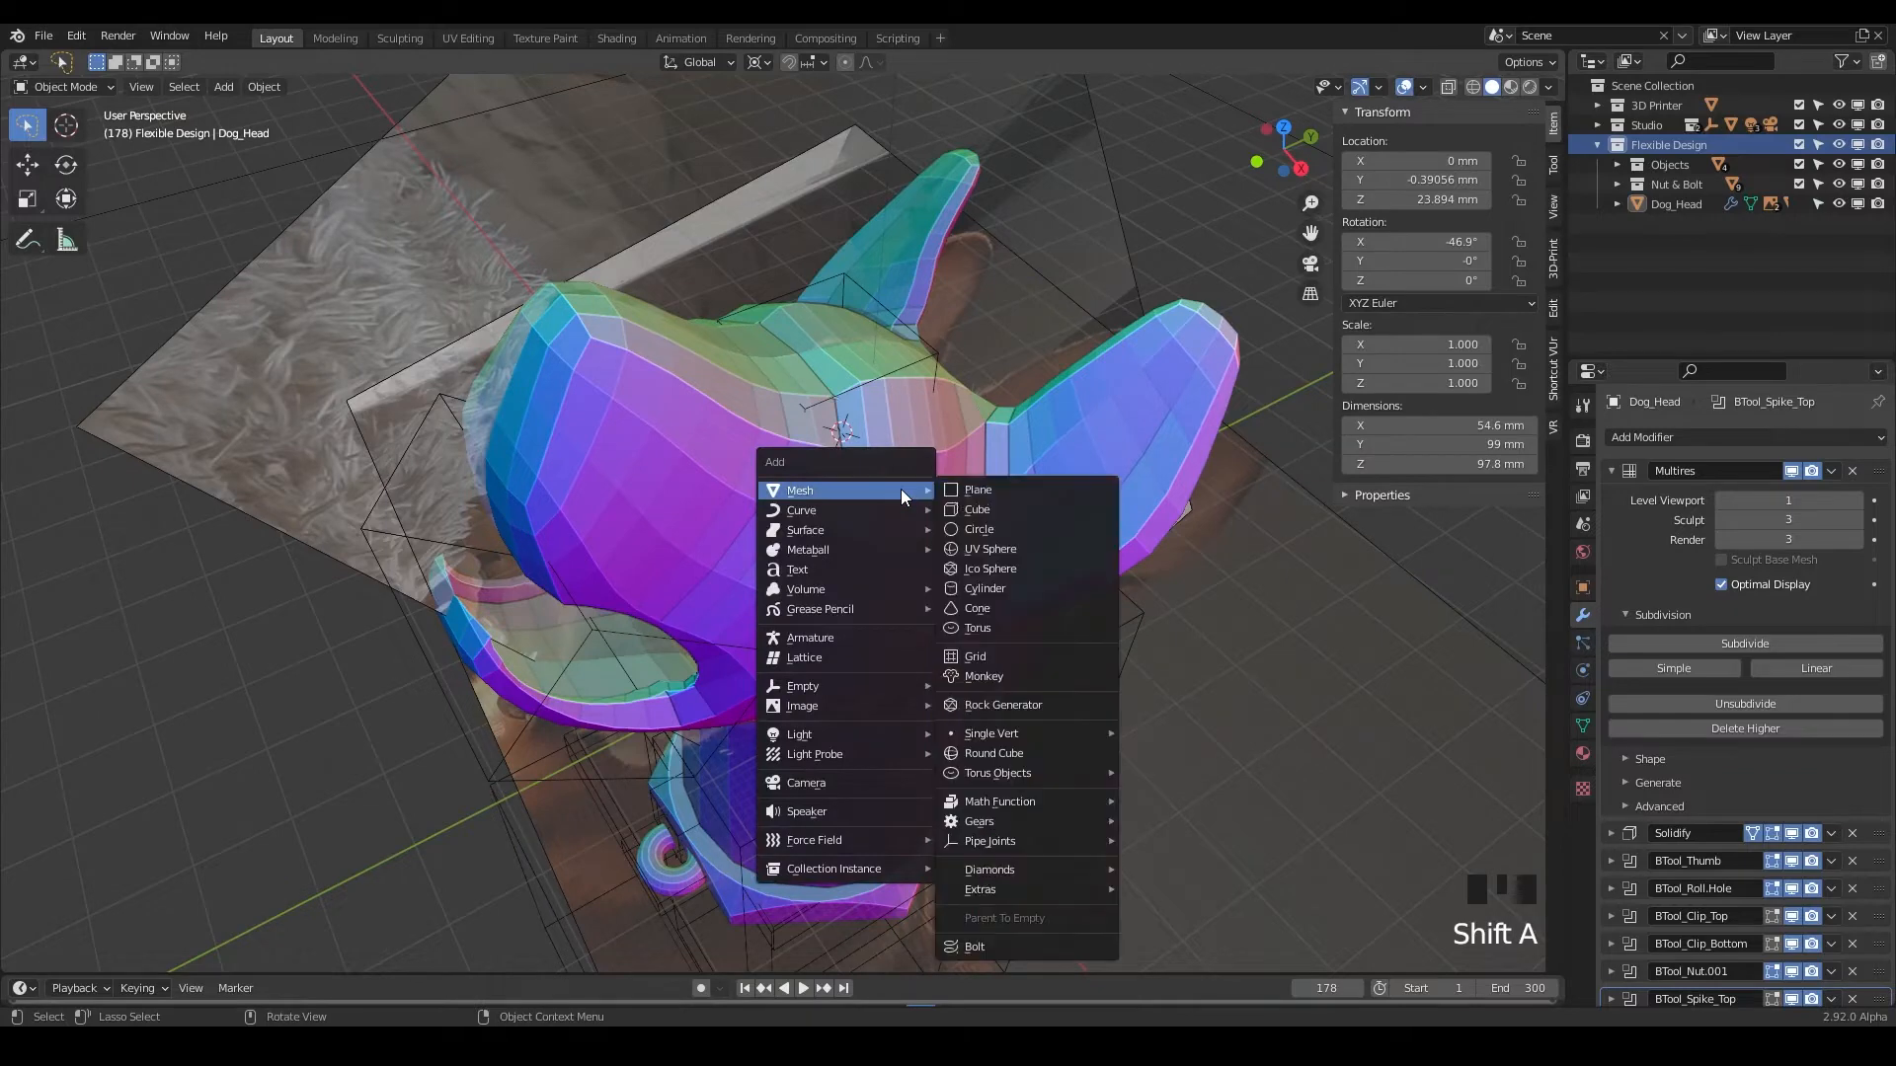
{"action": "left_click", "coordinate": [999, 553]}
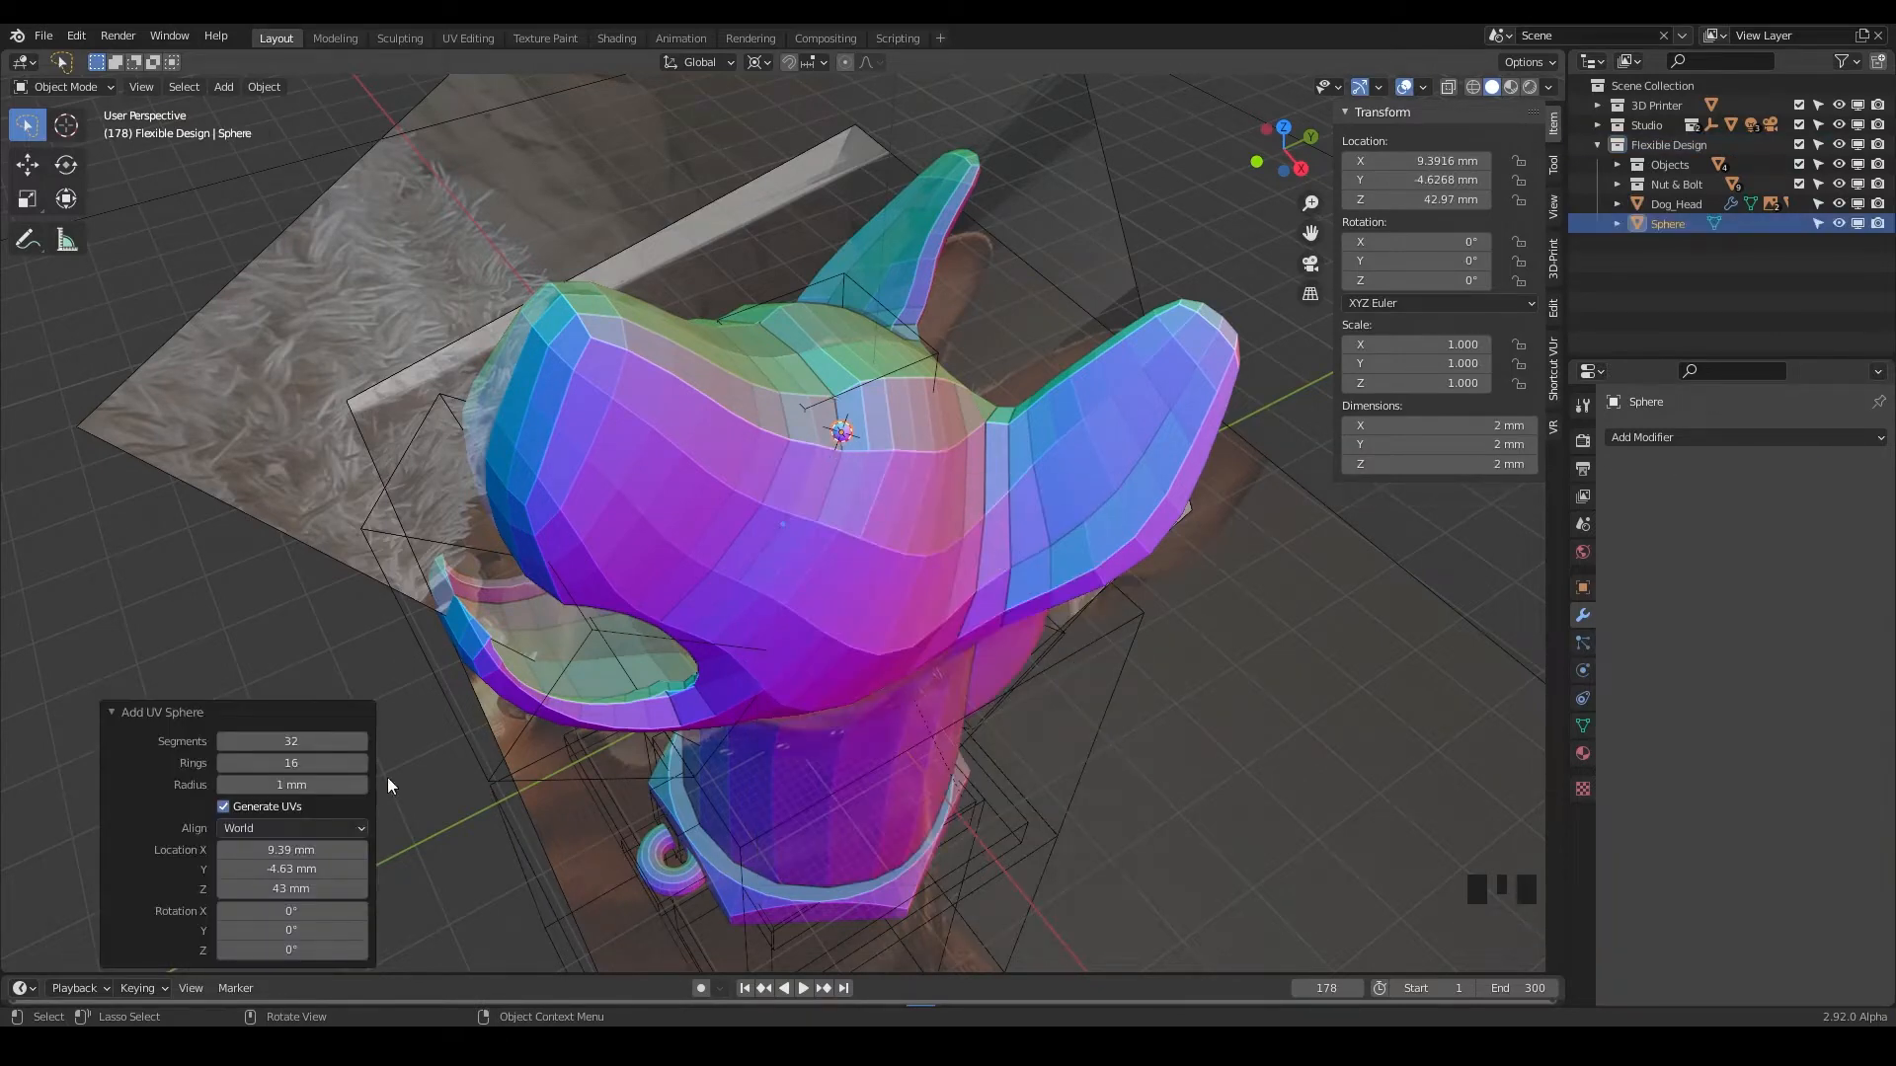
{"action": "left_click_drag", "start_coordinate": [365, 782], "coordinate": [430, 790]}
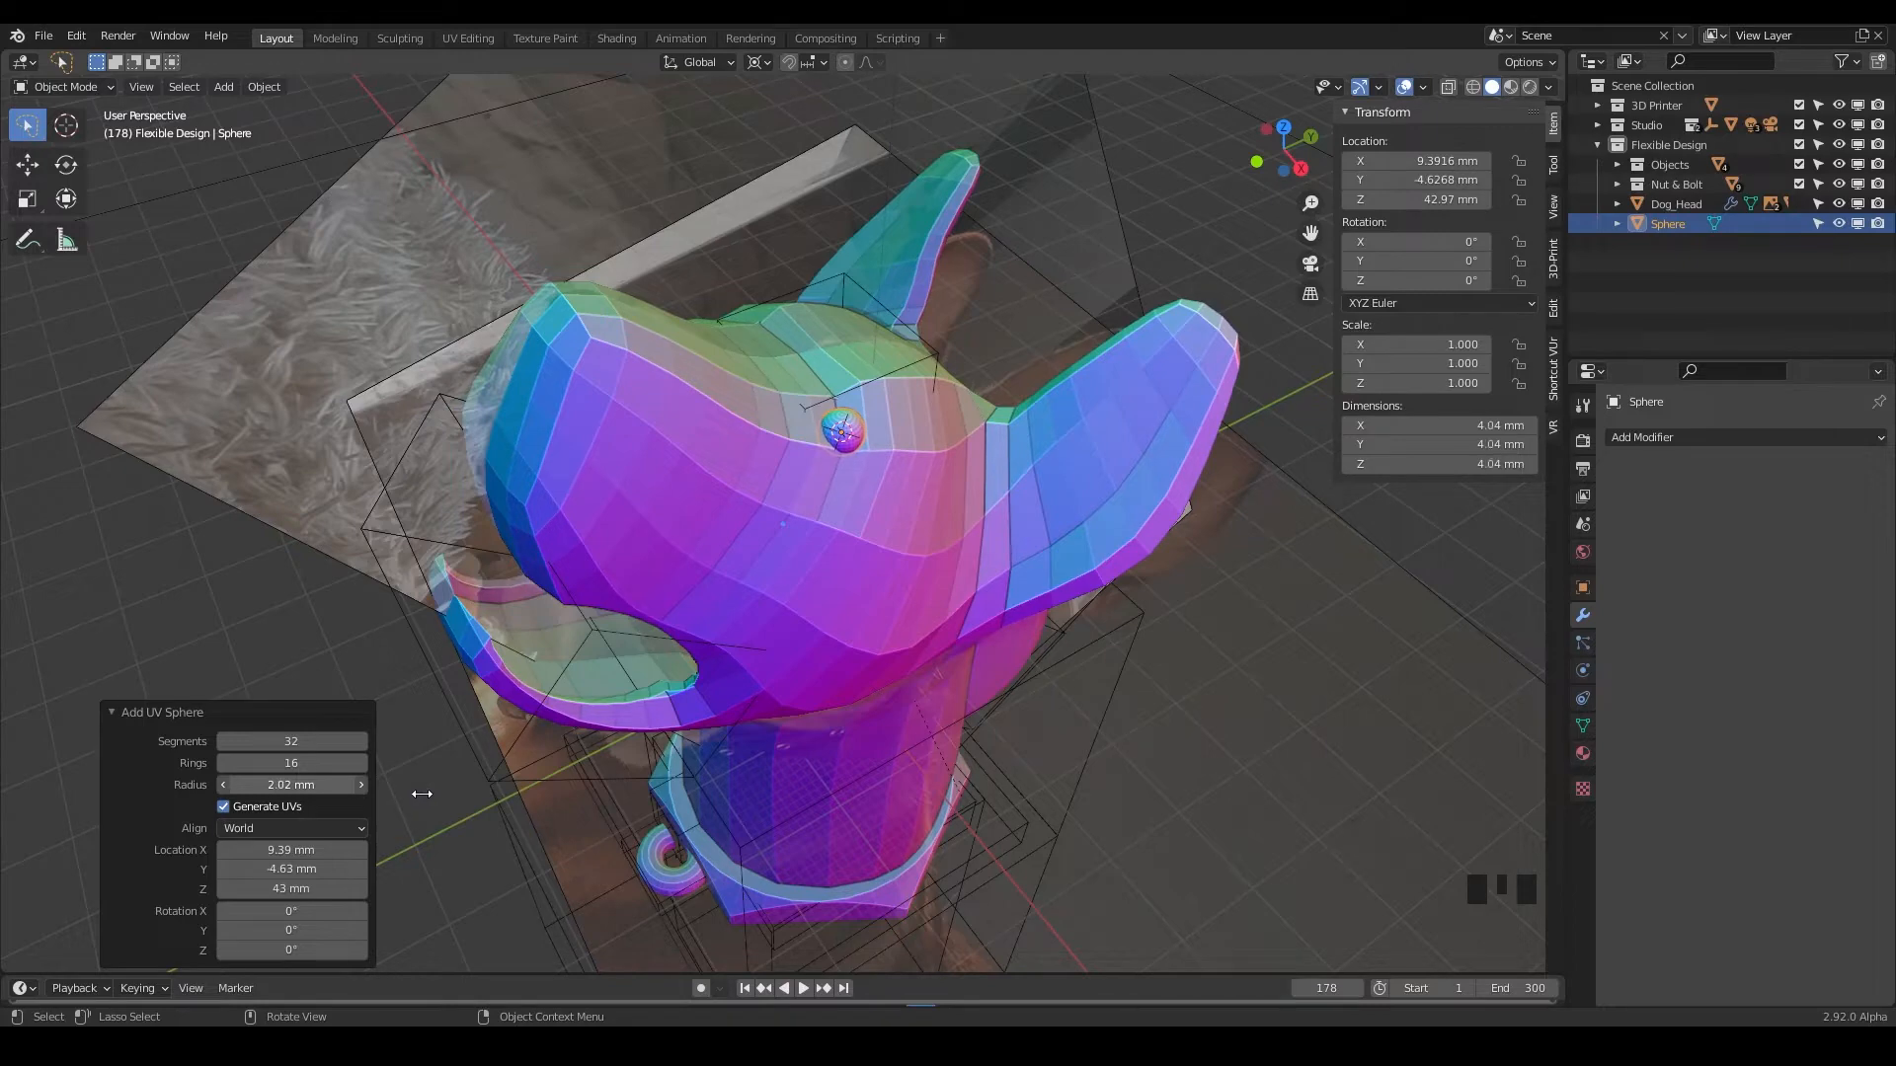
{"action": "left_click", "coordinate": [290, 787]}
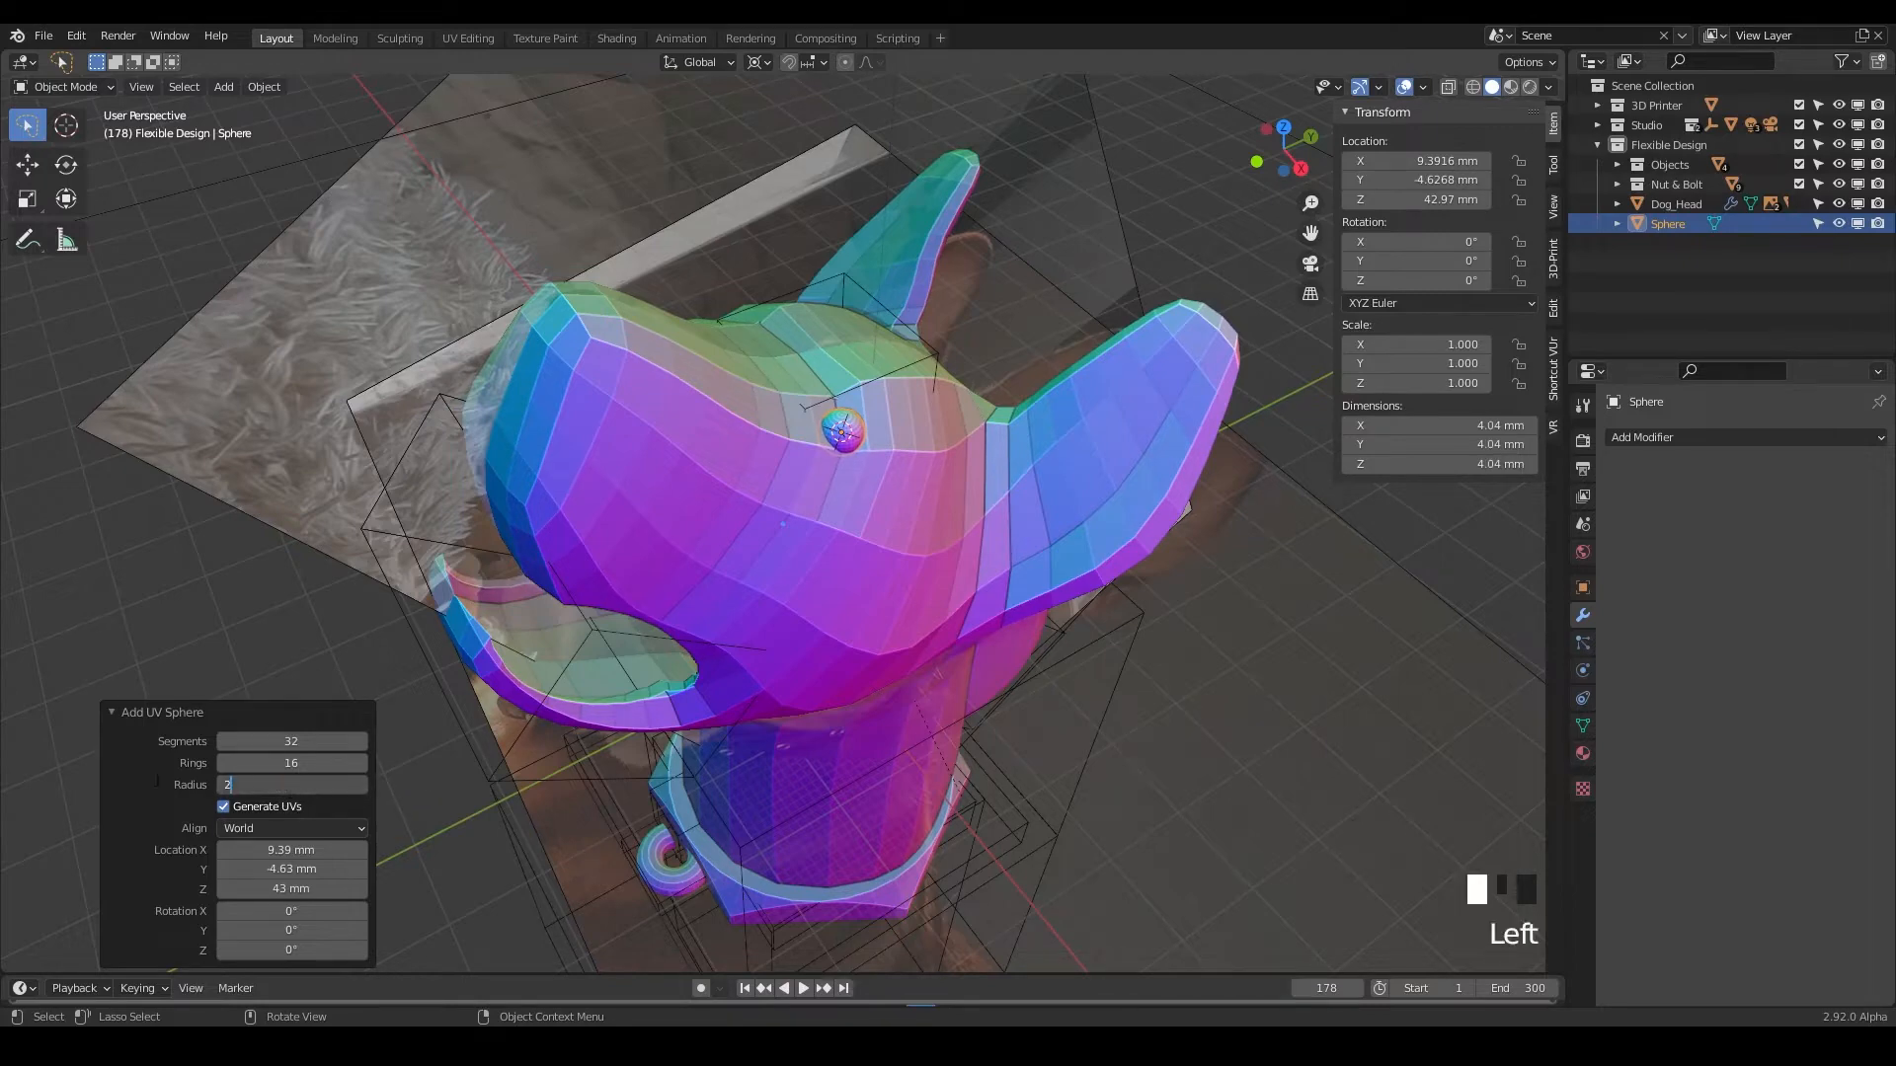
{"action": "key", "text": "Return"}
Collapse the dog head's Multires modifier settings and rename the new sphere to Eye.
{"action": "left_click", "coordinate": [857, 507]}
{"action": "mouse_move", "coordinate": [857, 508]}
{"action": "middle_mouse_down"}
{"action": "mouse_move", "coordinate": [958, 530]}
{"action": "mouse_move", "coordinate": [862, 500]}
{"action": "middle_mouse_up"}
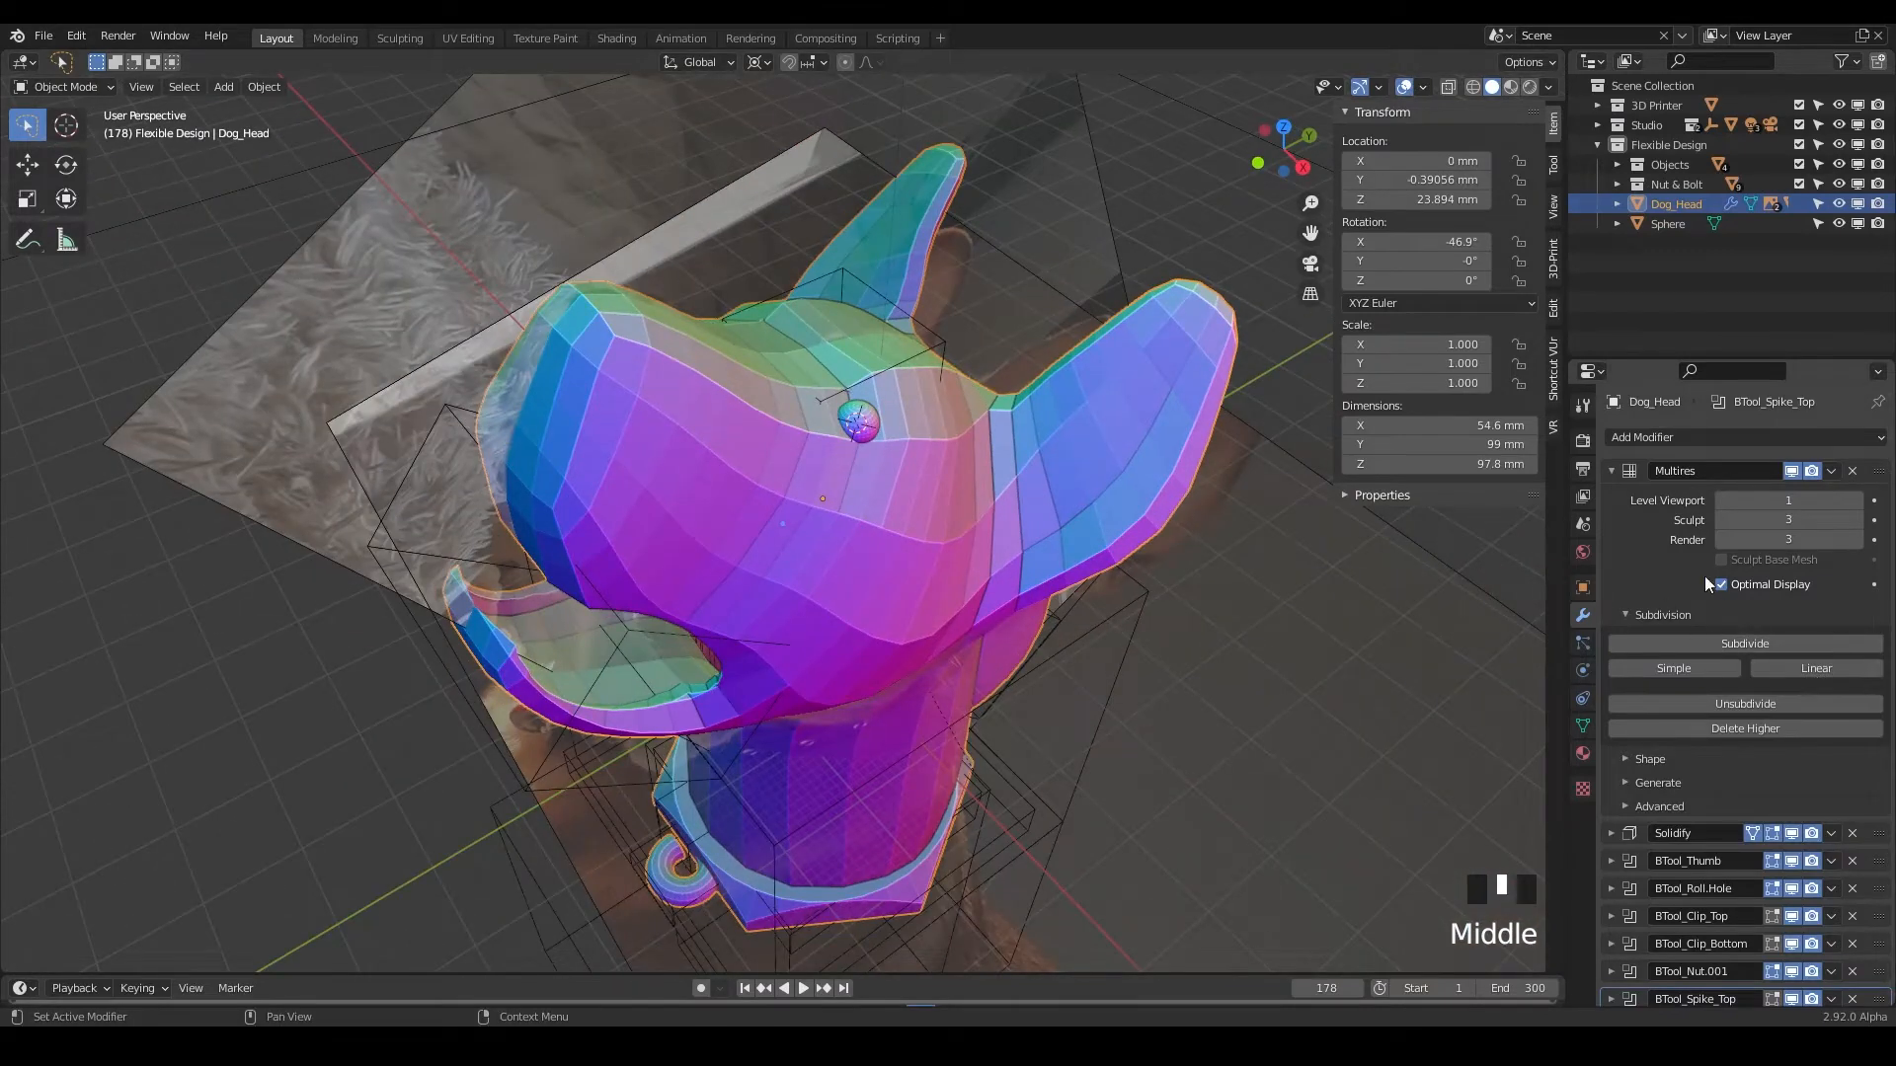
{"action": "left_click", "coordinate": [1613, 472]}
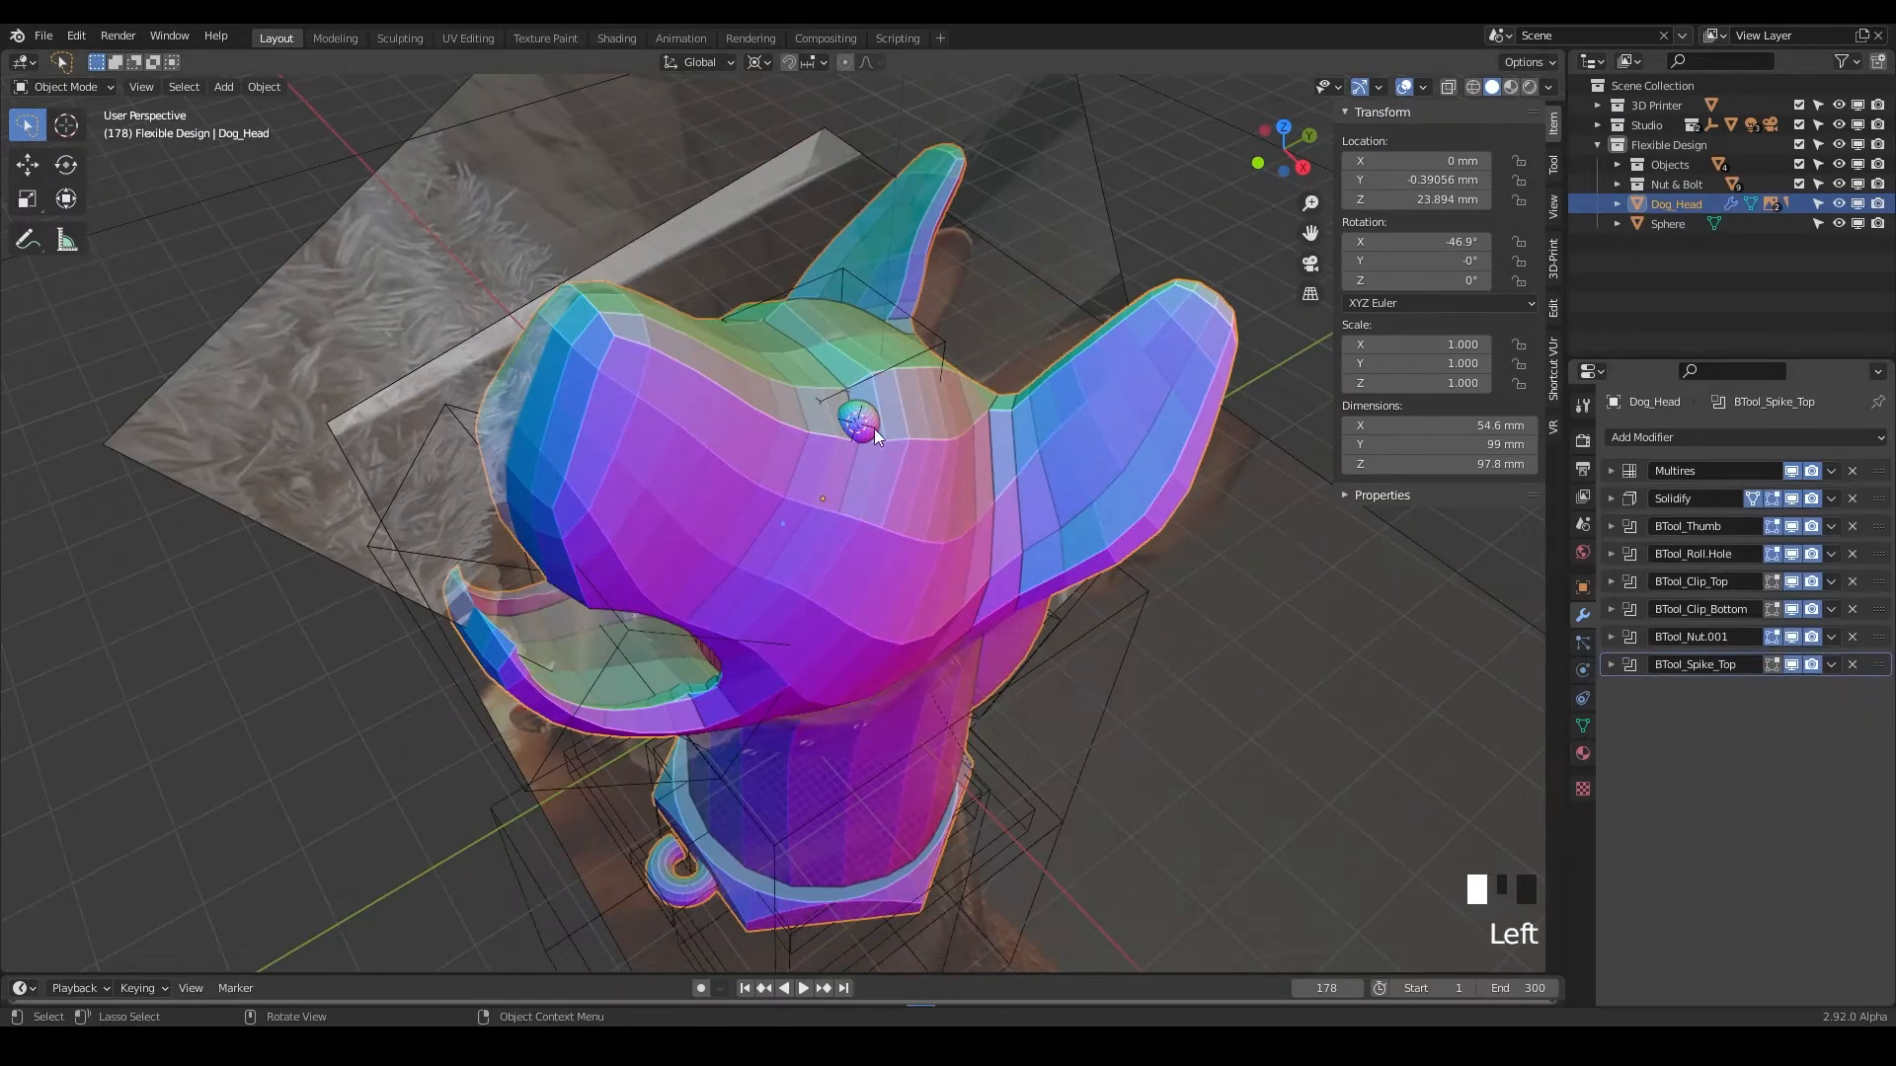
{"action": "left_click", "coordinate": [872, 427]}
{"action": "key", "text": "BackSpace"}
{"action": "type", "text": "Eye"}
{"action": "left_click", "coordinate": [1637, 223]}
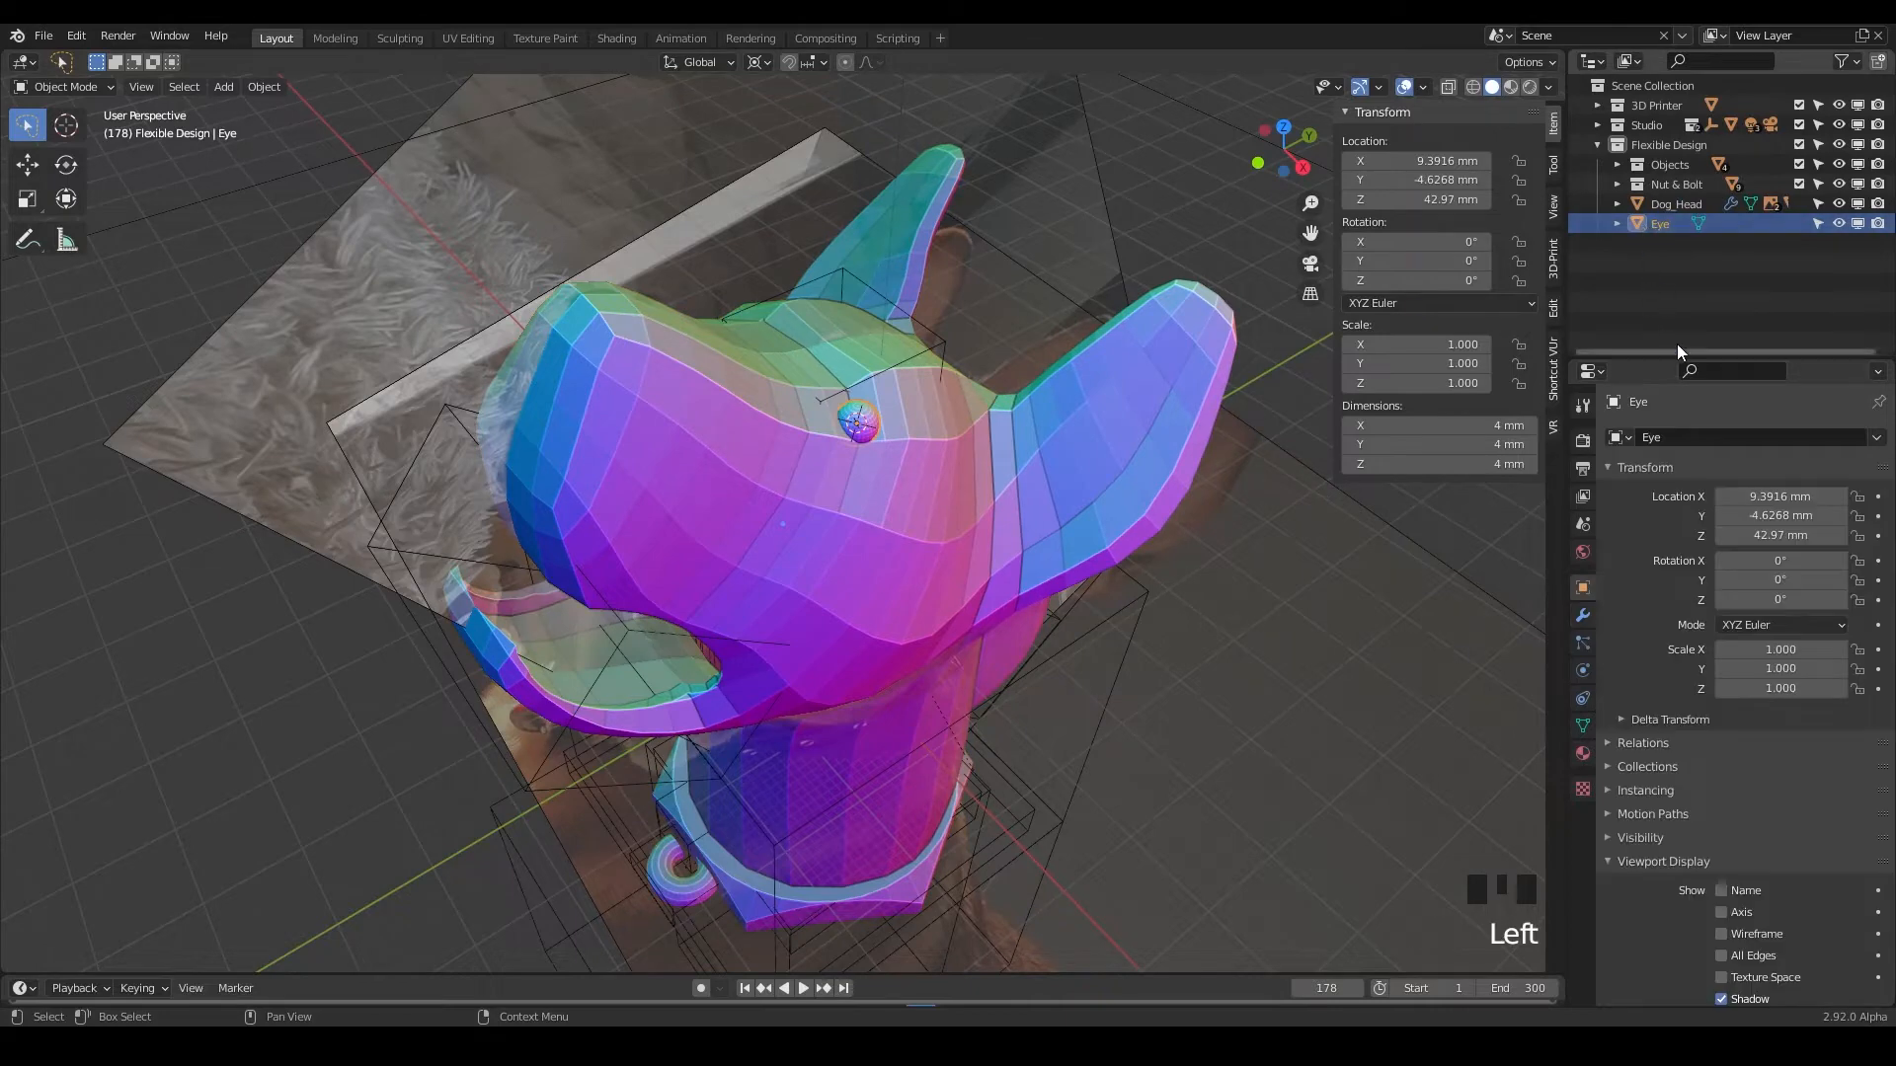
Add a Mirror modifier on the X axis to the eye, with Dog_Head as the mirror object.
{"action": "left_click", "coordinate": [1584, 614]}
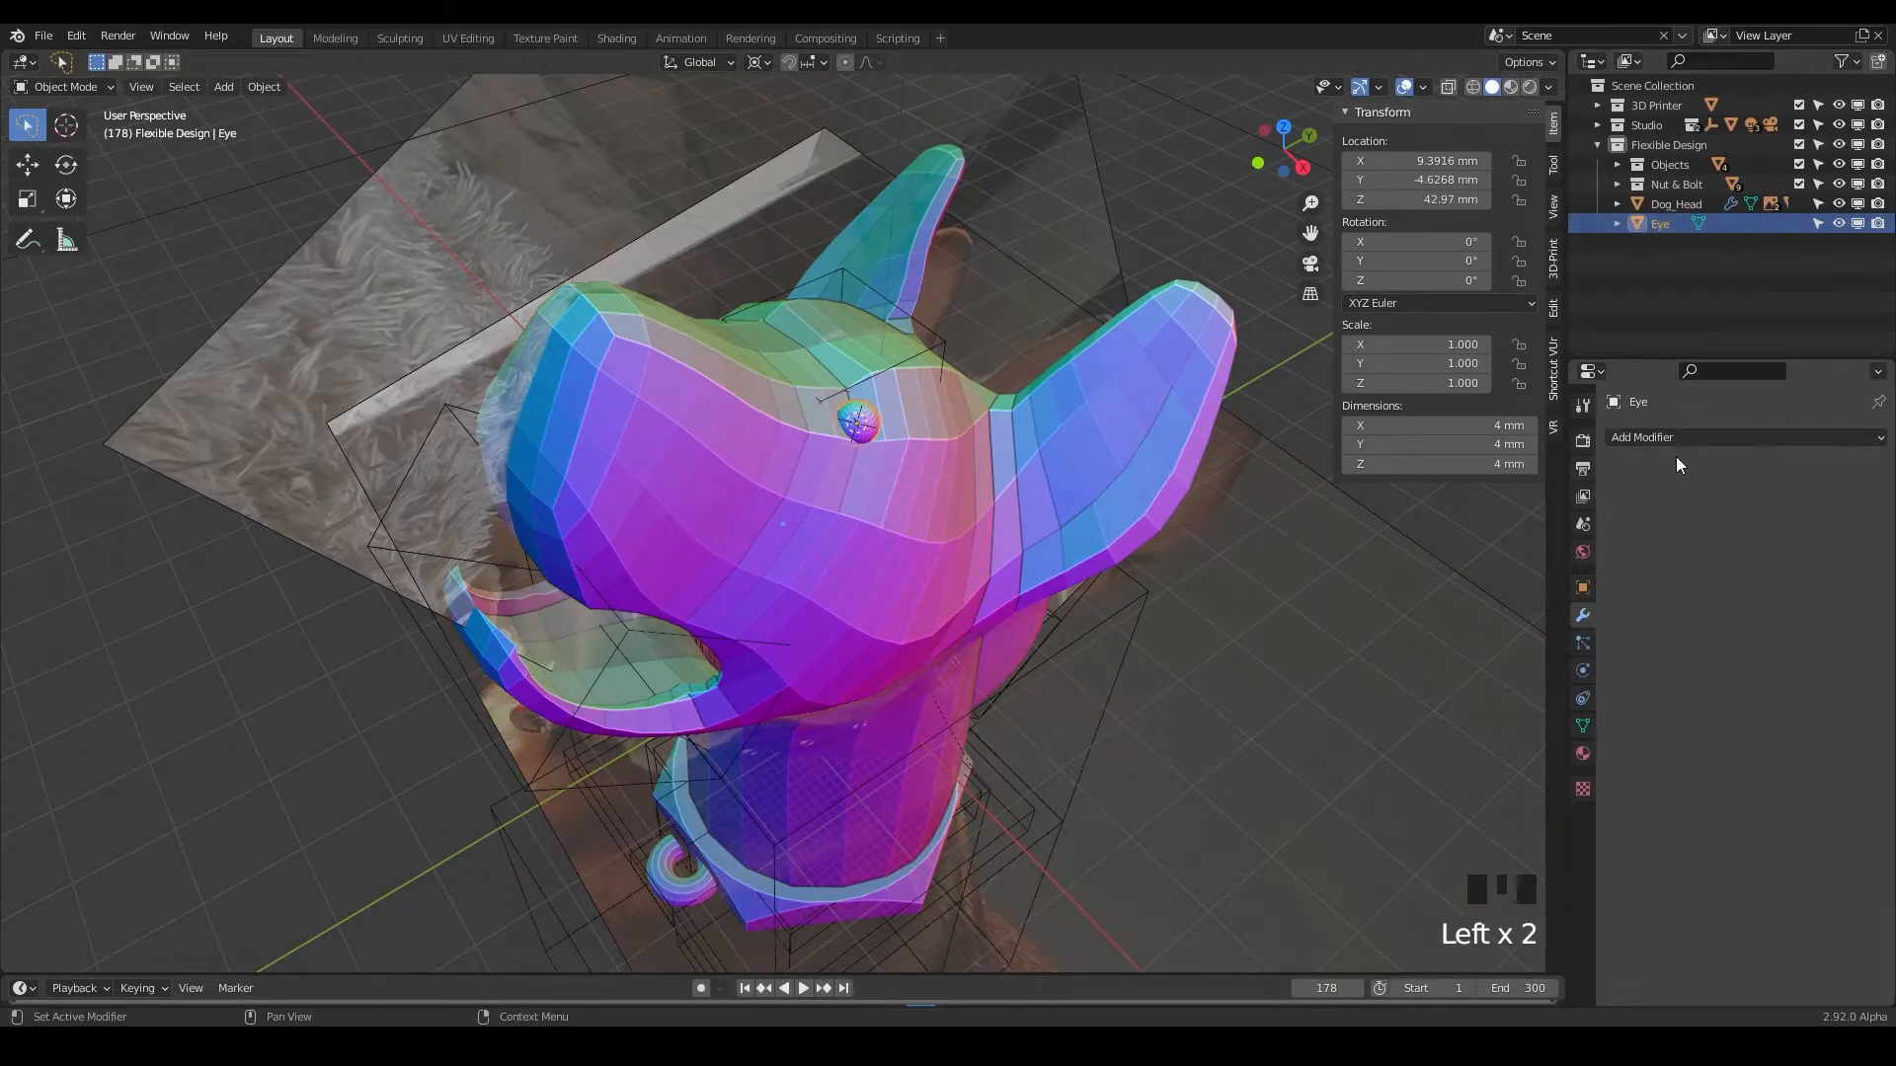
{"action": "left_click", "coordinate": [1669, 437]}
{"action": "left_click", "coordinate": [1524, 667]}
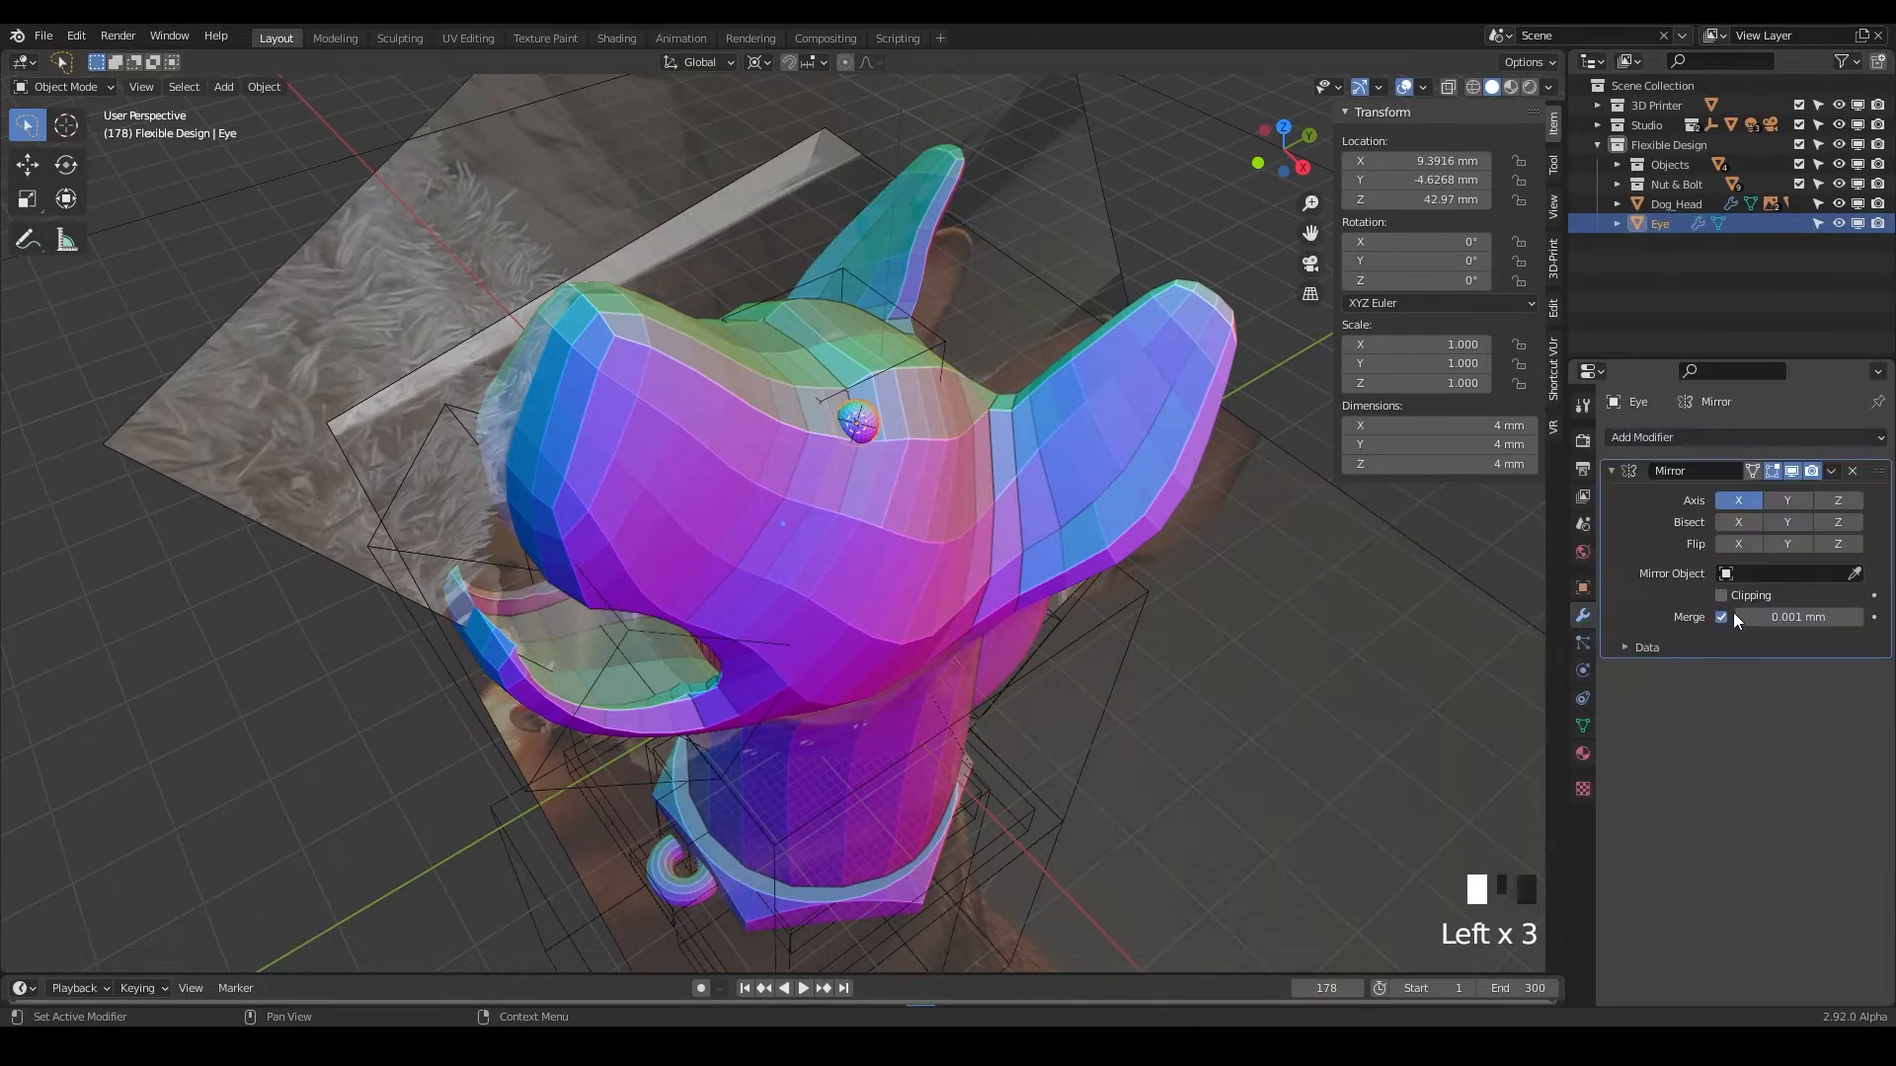
{"action": "left_click", "coordinate": [1788, 574]}
{"action": "left_click", "coordinate": [1854, 573]}
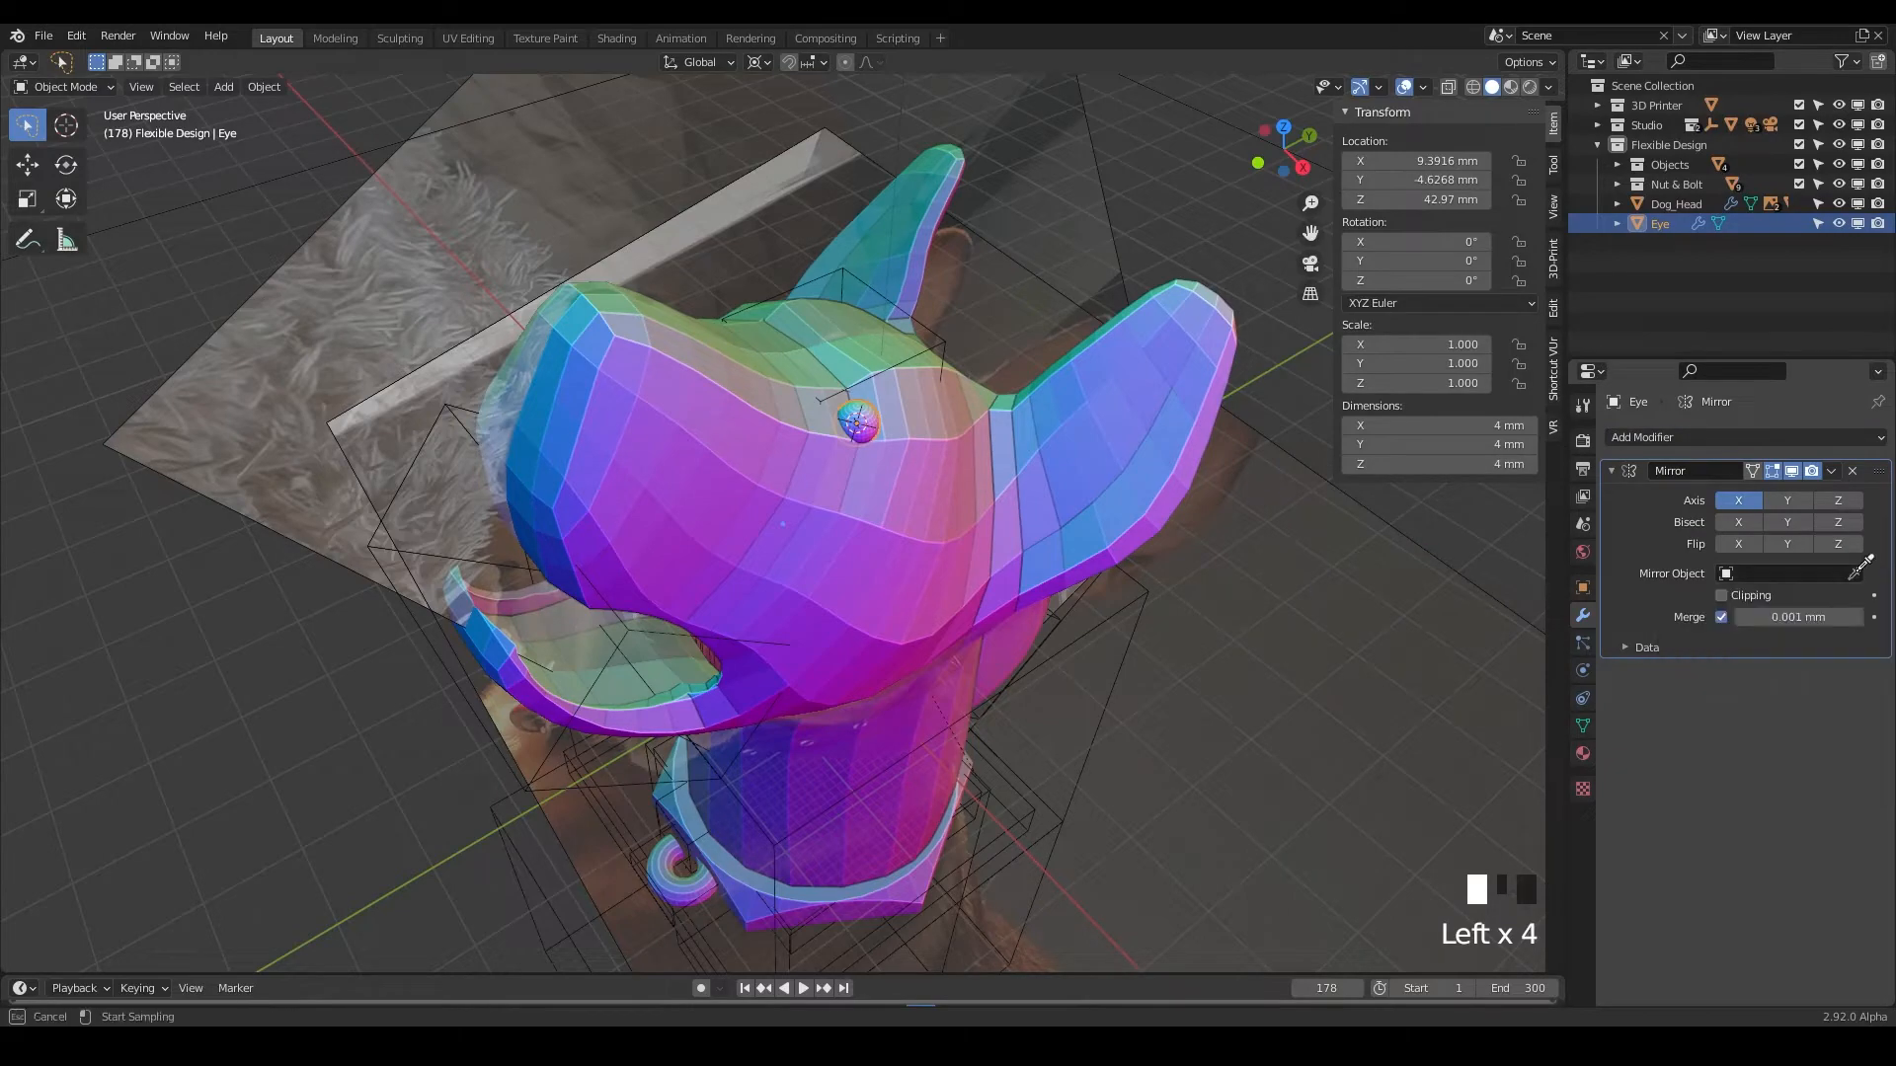
{"action": "left_click", "coordinate": [985, 426]}
Move the eye down about 0.14 mm along the global Z axis.
{"action": "middle_click_drag", "start_coordinate": [758, 407], "coordinate": [891, 477]}
{"action": "left_click", "coordinate": [951, 406]}
{"action": "left_click", "coordinate": [951, 418]}
{"action": "key", "text": "g"}
{"action": "key", "text": "z"}
{"action": "left_click", "coordinate": [930, 443]}
{"action": "scroll", "coordinate": [863, 446], "scroll_direction": "down", "scroll_amount": 3}
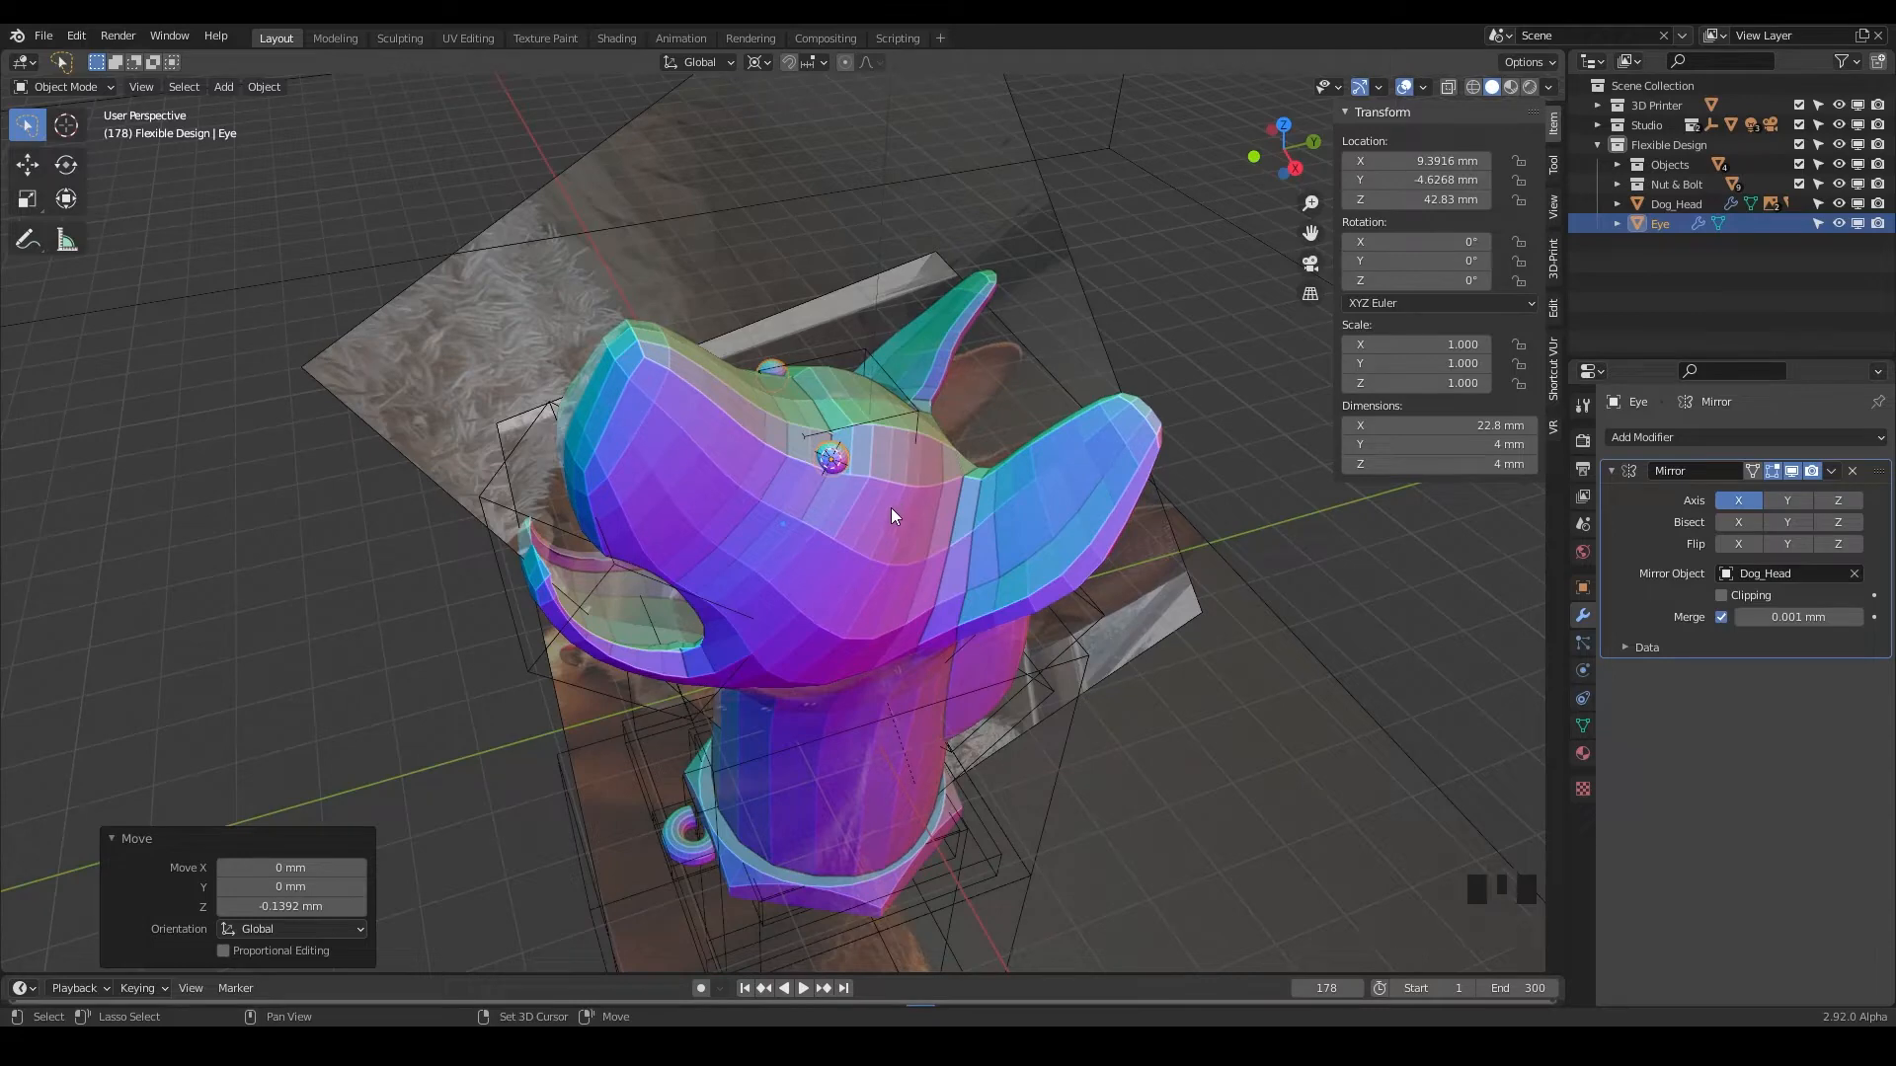
Join the eye to the dog head with a Bool Tool union, keeping Dog_Head as the active object.
{"action": "left_click", "coordinate": [892, 510], "text": "shift"}
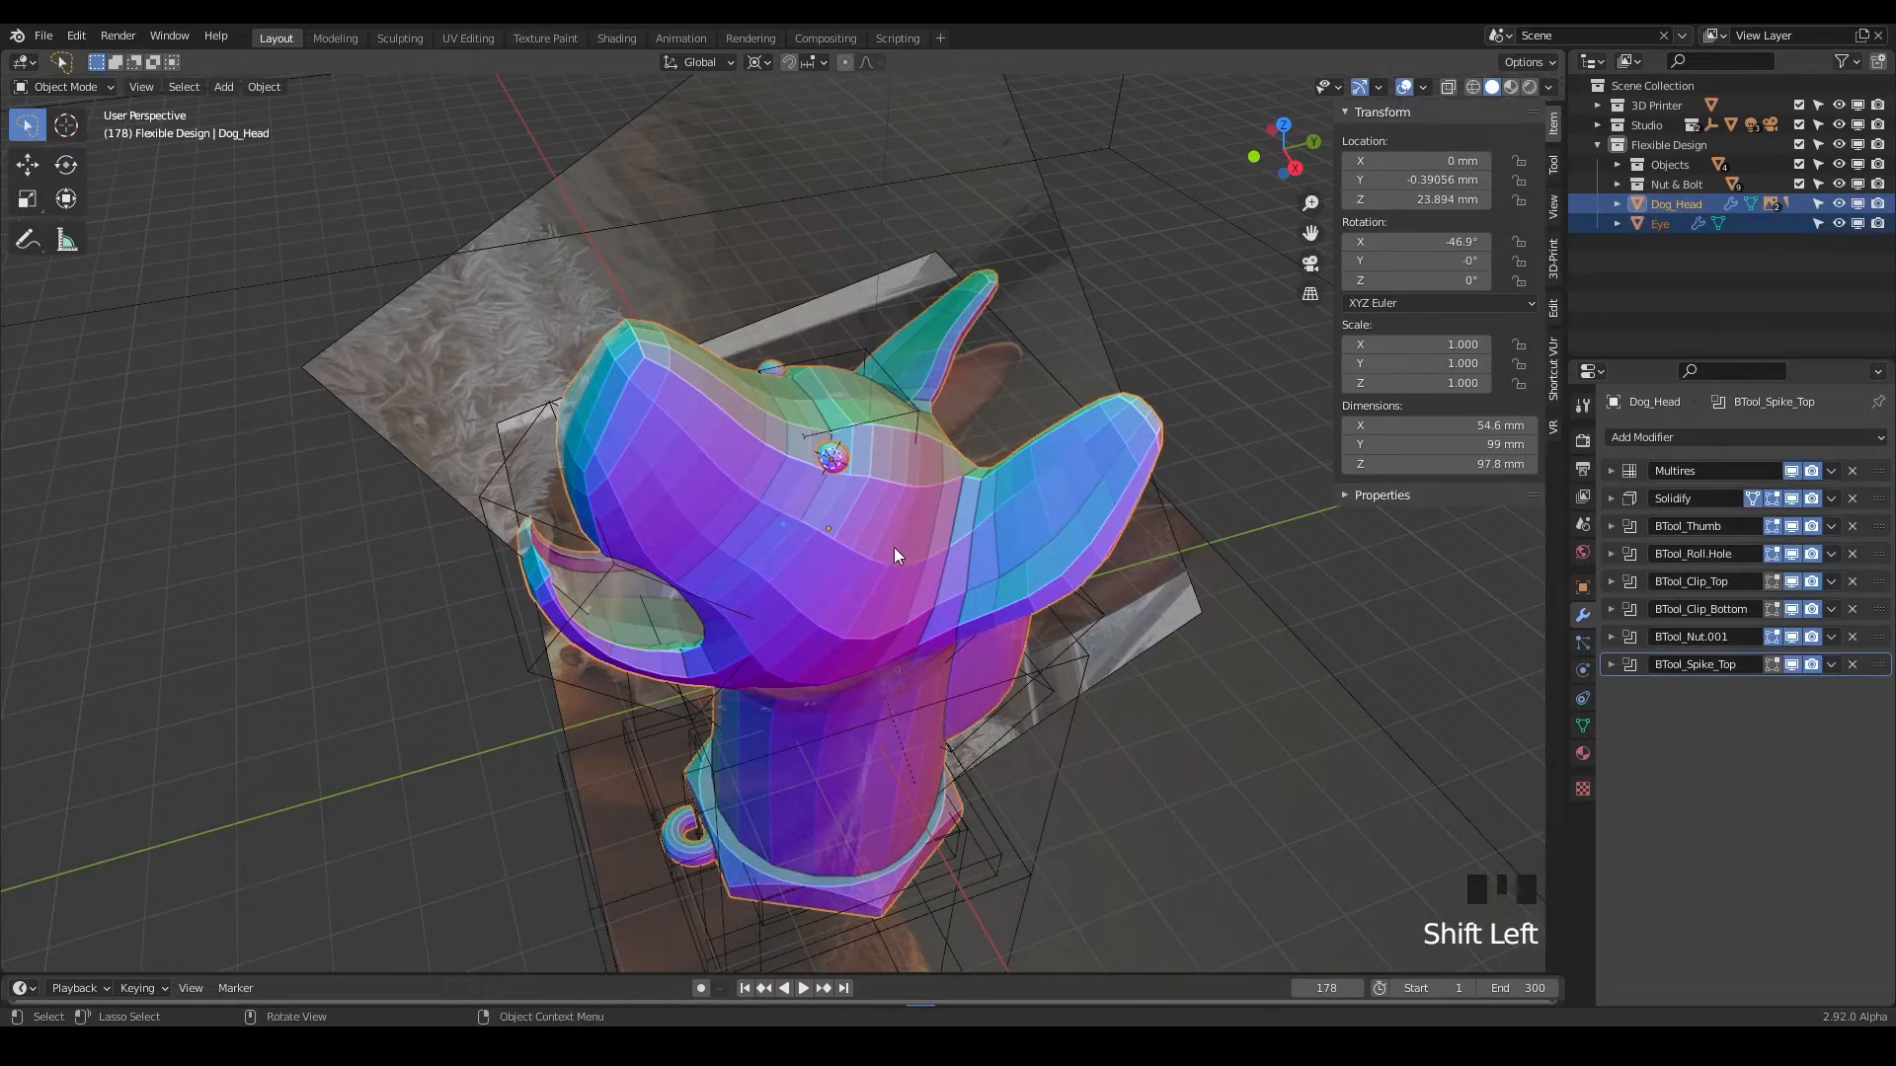
{"action": "left_click", "coordinate": [838, 468]}
{"action": "left_click", "coordinate": [842, 464]}
{"action": "left_click", "coordinate": [839, 470]}
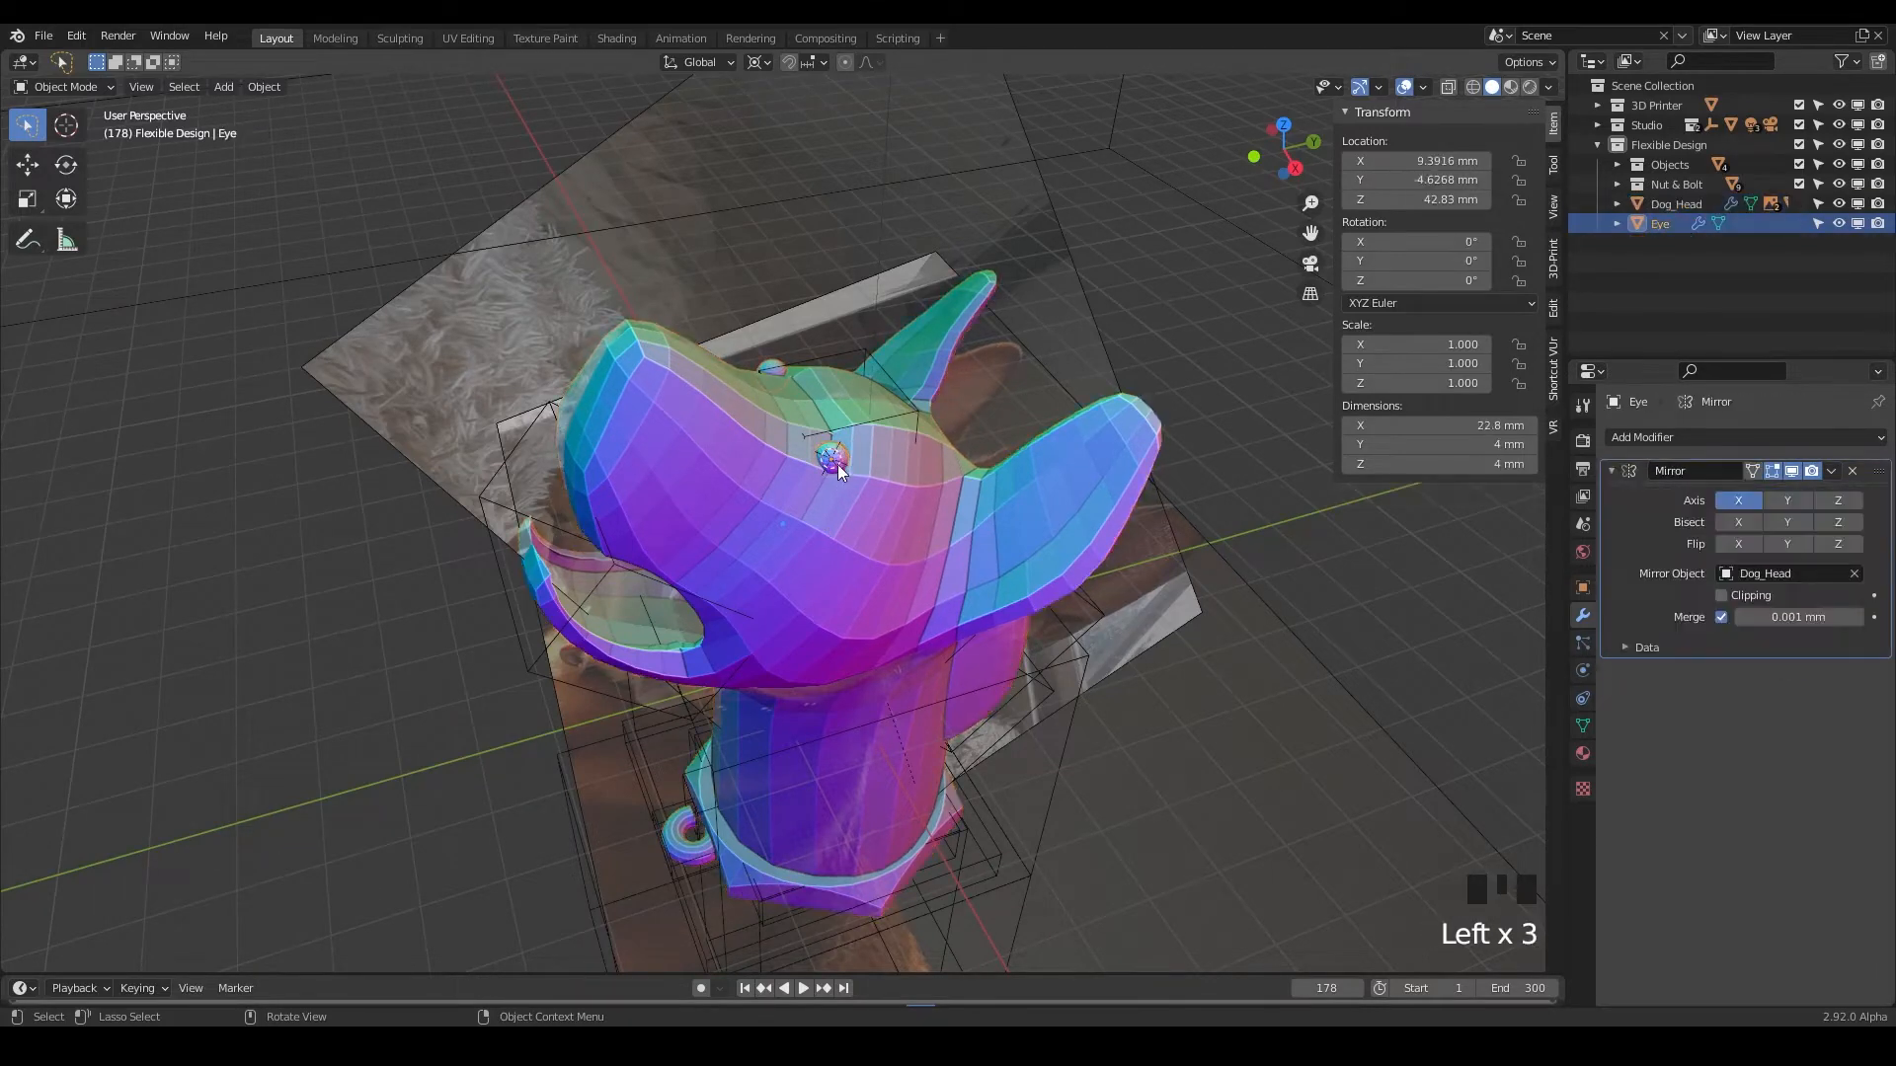
{"action": "left_click", "coordinate": [890, 515], "text": "shift"}
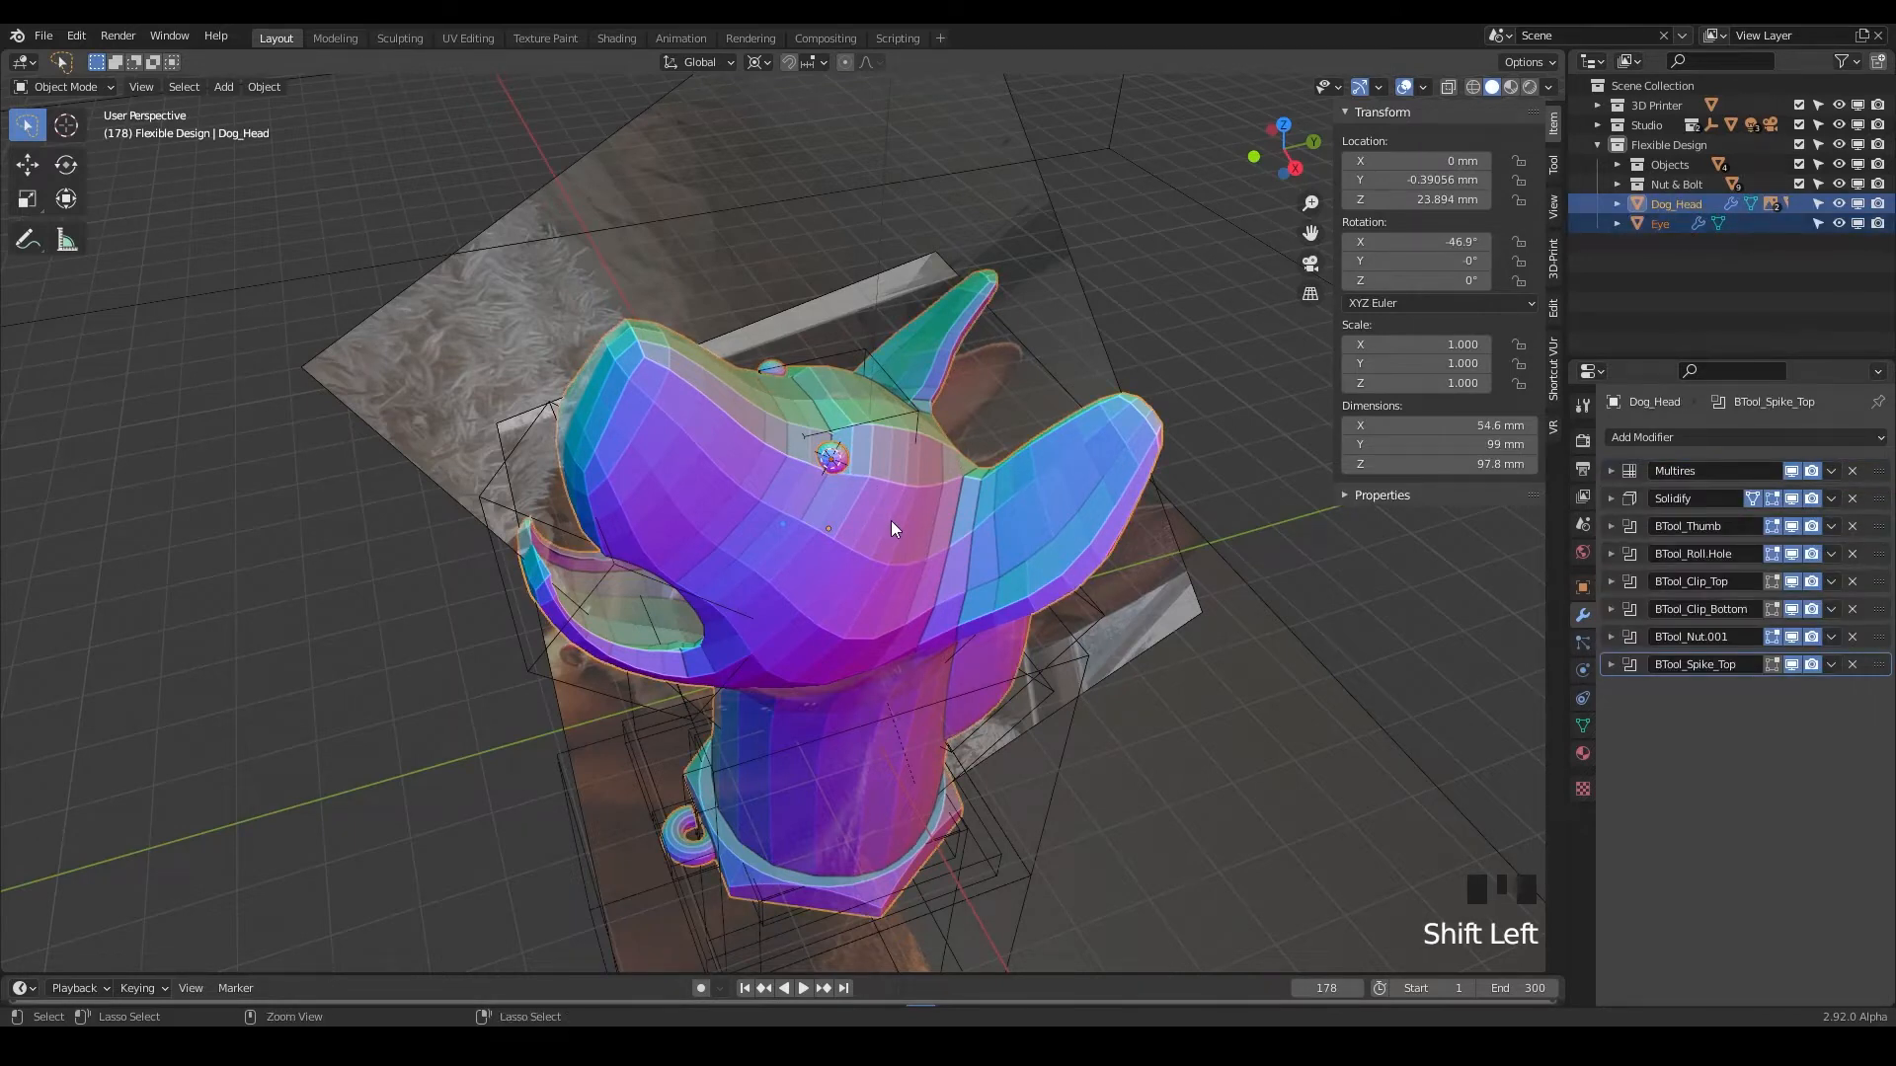
{"action": "key", "text": "ctrl+KP_Add"}
{"action": "scroll", "coordinate": [863, 450], "scroll_direction": "up", "scroll_amount": 3}
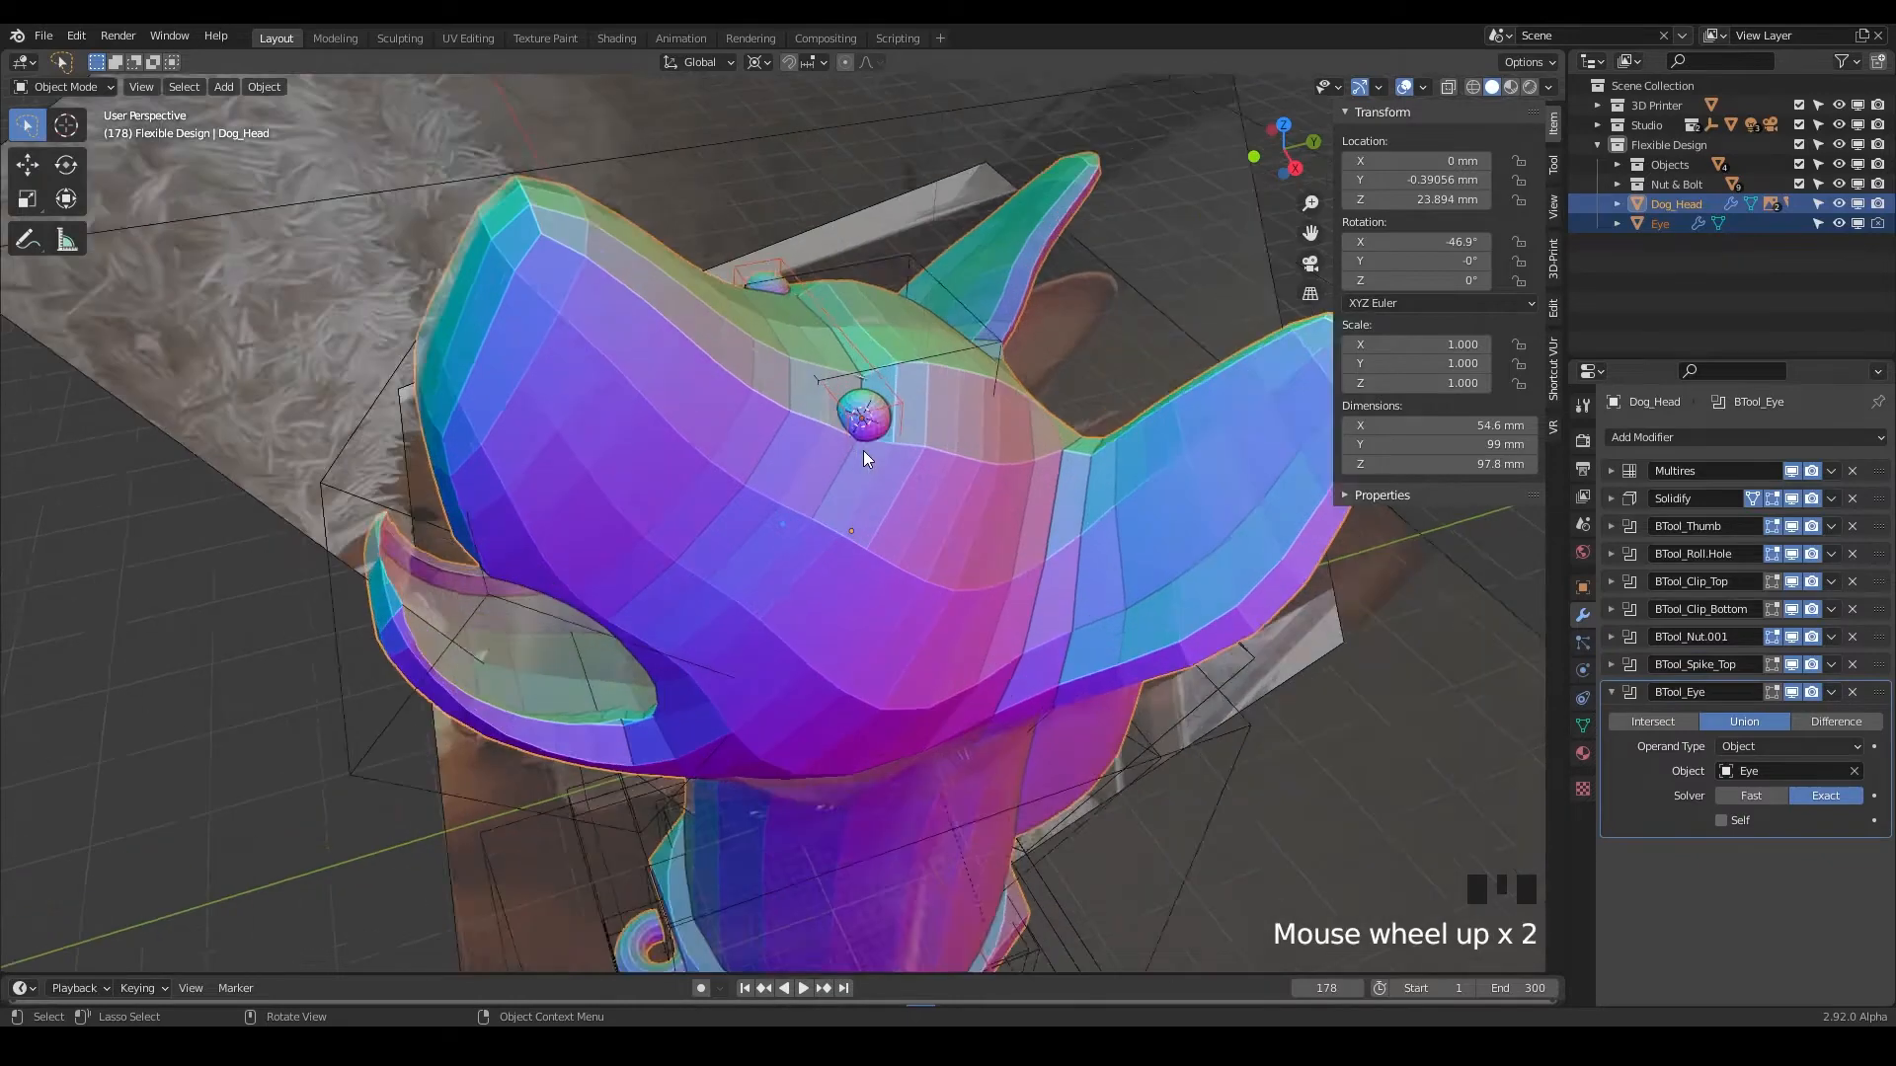
Move the Spike_Top boolean object along the global Z axis to clear the broken surface beside the eye.
{"action": "middle_click_drag", "start_coordinate": [851, 450], "coordinate": [784, 499]}
{"action": "scroll", "coordinate": [780, 508], "scroll_direction": "up", "scroll_amount": 2}
{"action": "scroll", "coordinate": [659, 578], "scroll_direction": "up", "scroll_amount": 2}
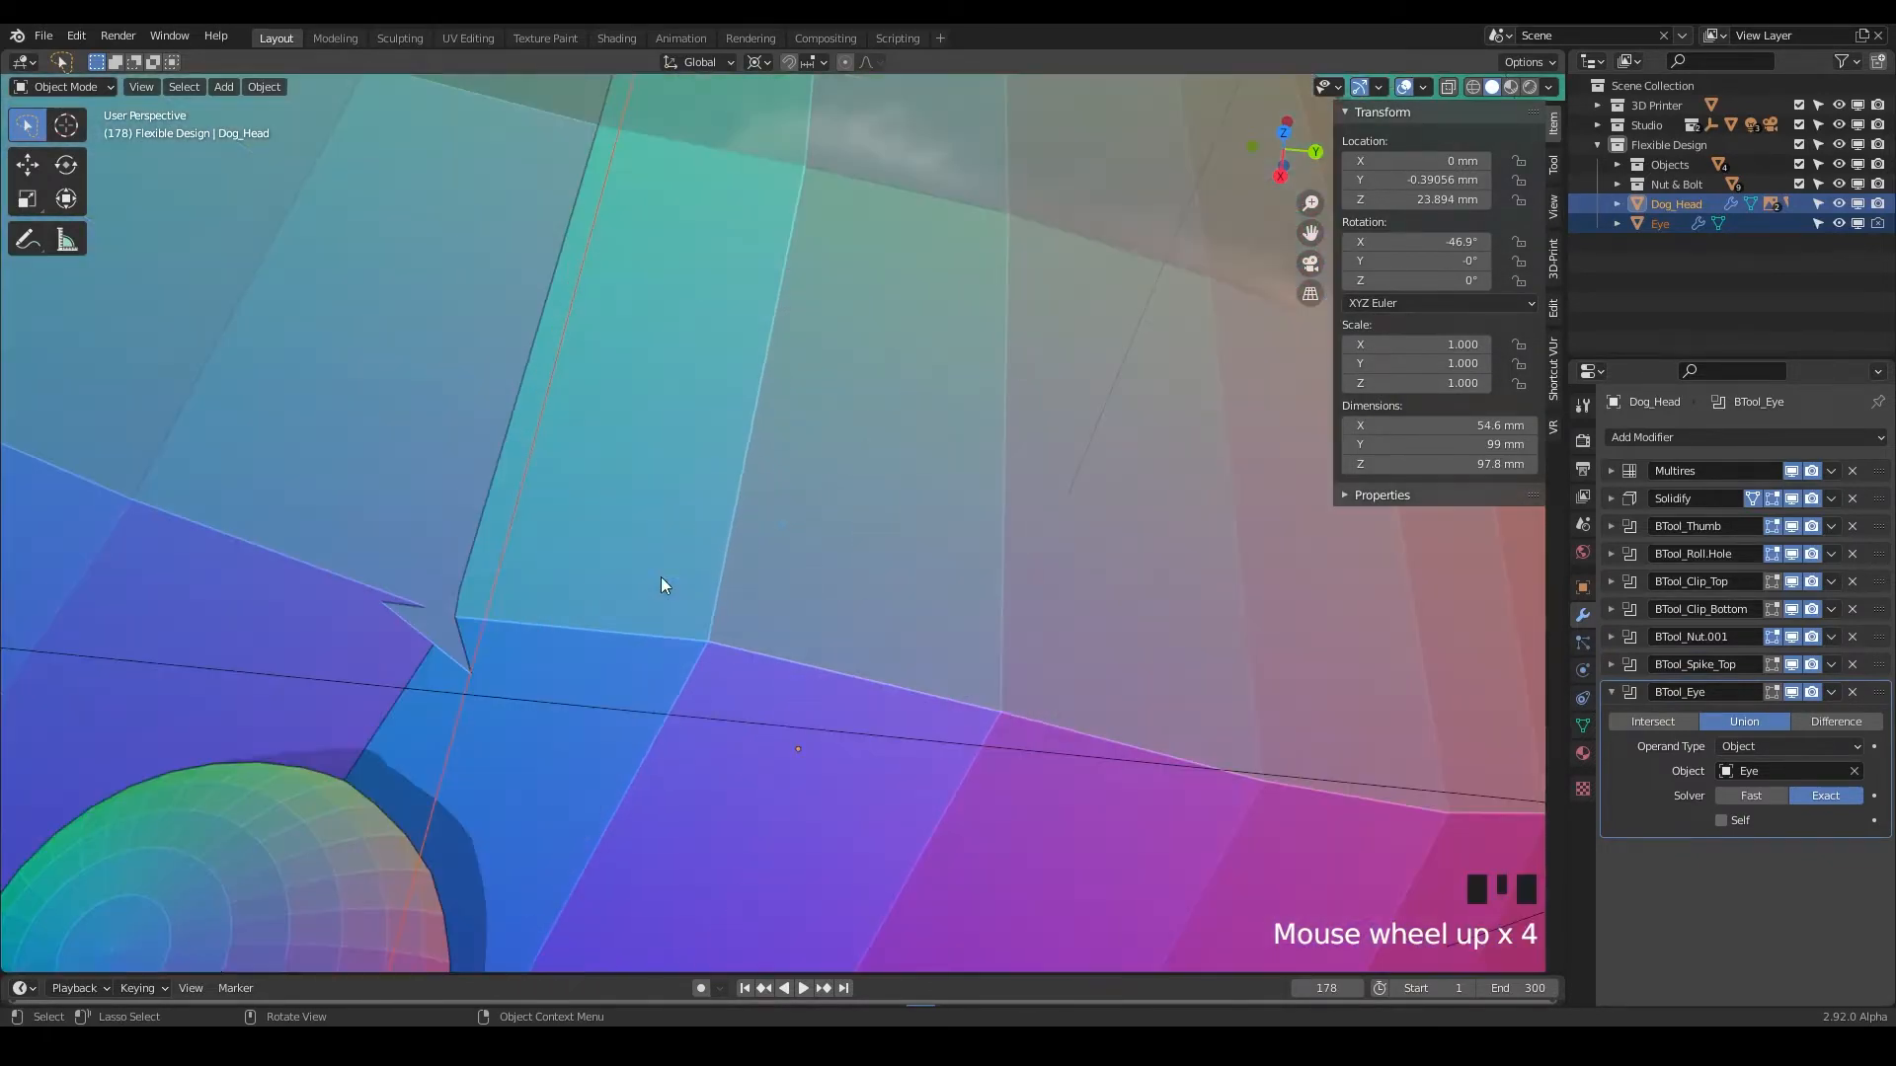
{"action": "middle_click_drag", "start_coordinate": [429, 622], "coordinate": [715, 387]}
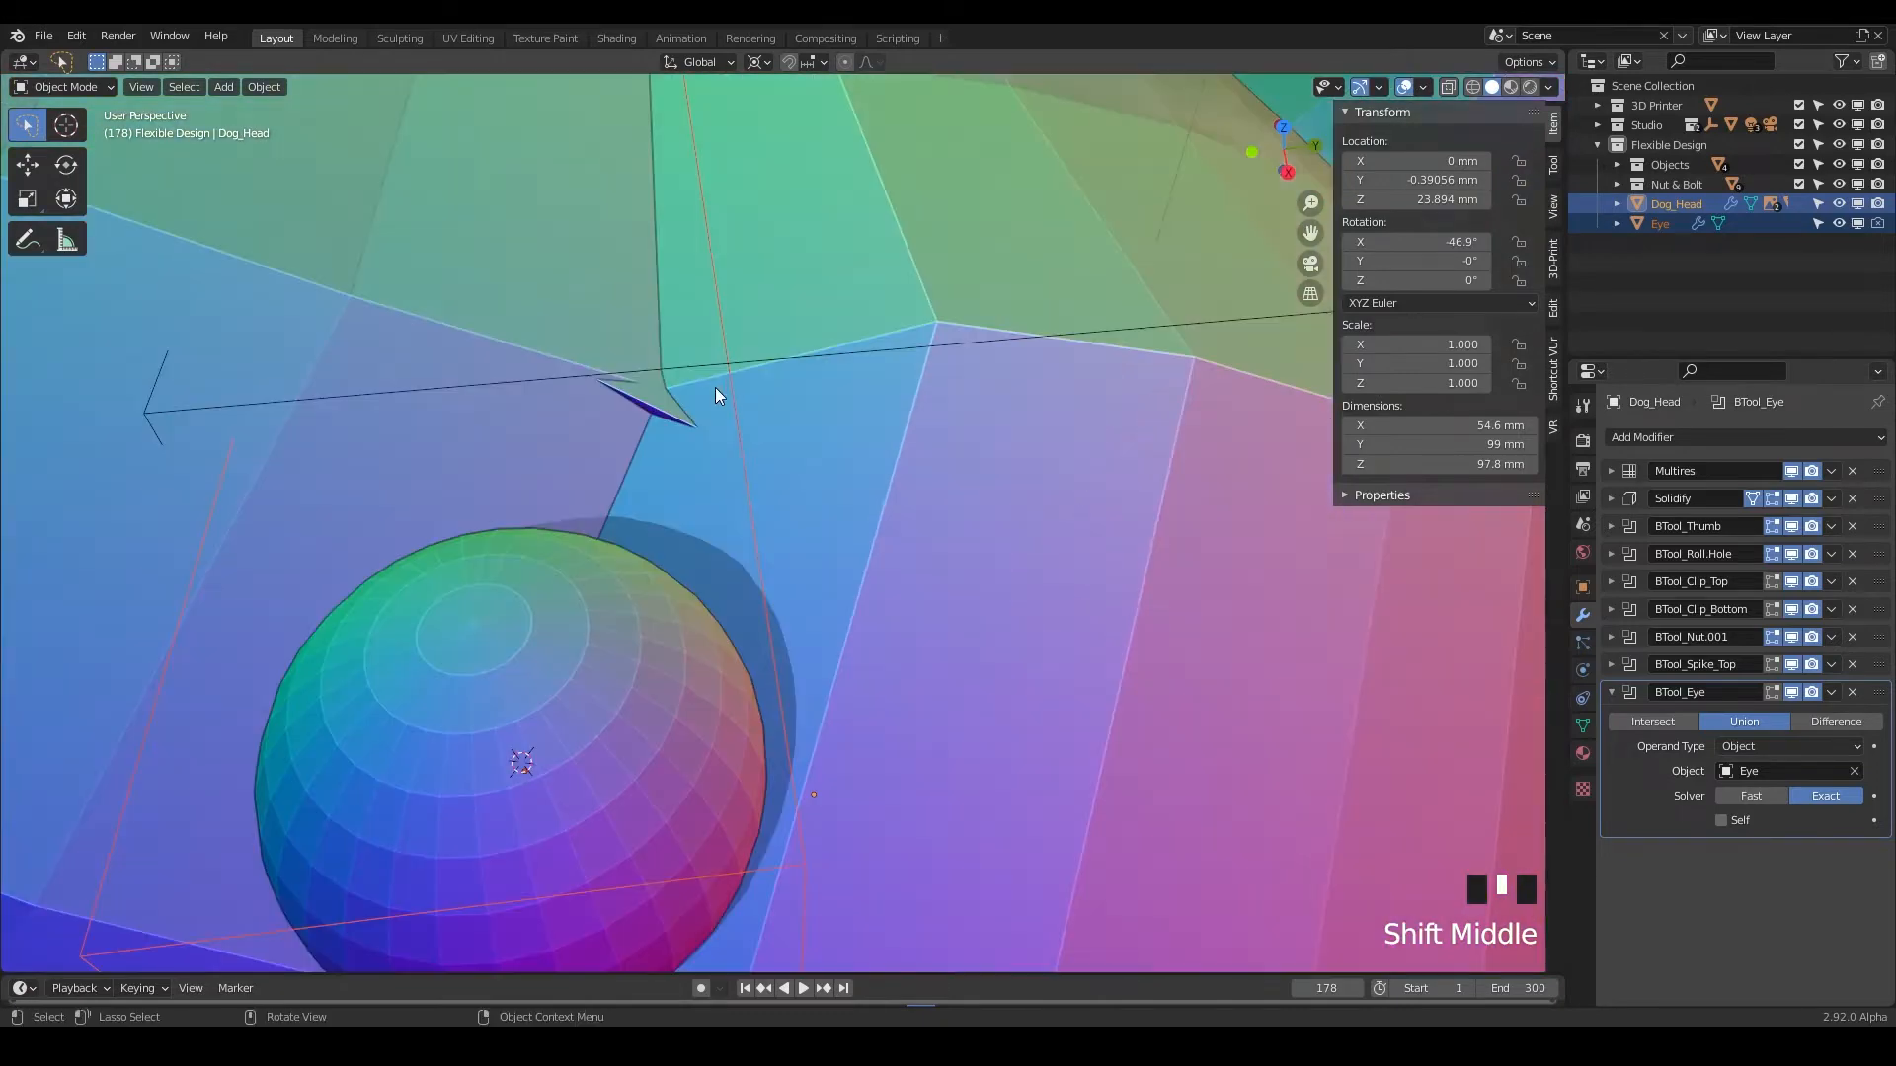
{"action": "scroll", "coordinate": [726, 522], "scroll_direction": "down", "scroll_amount": 1}
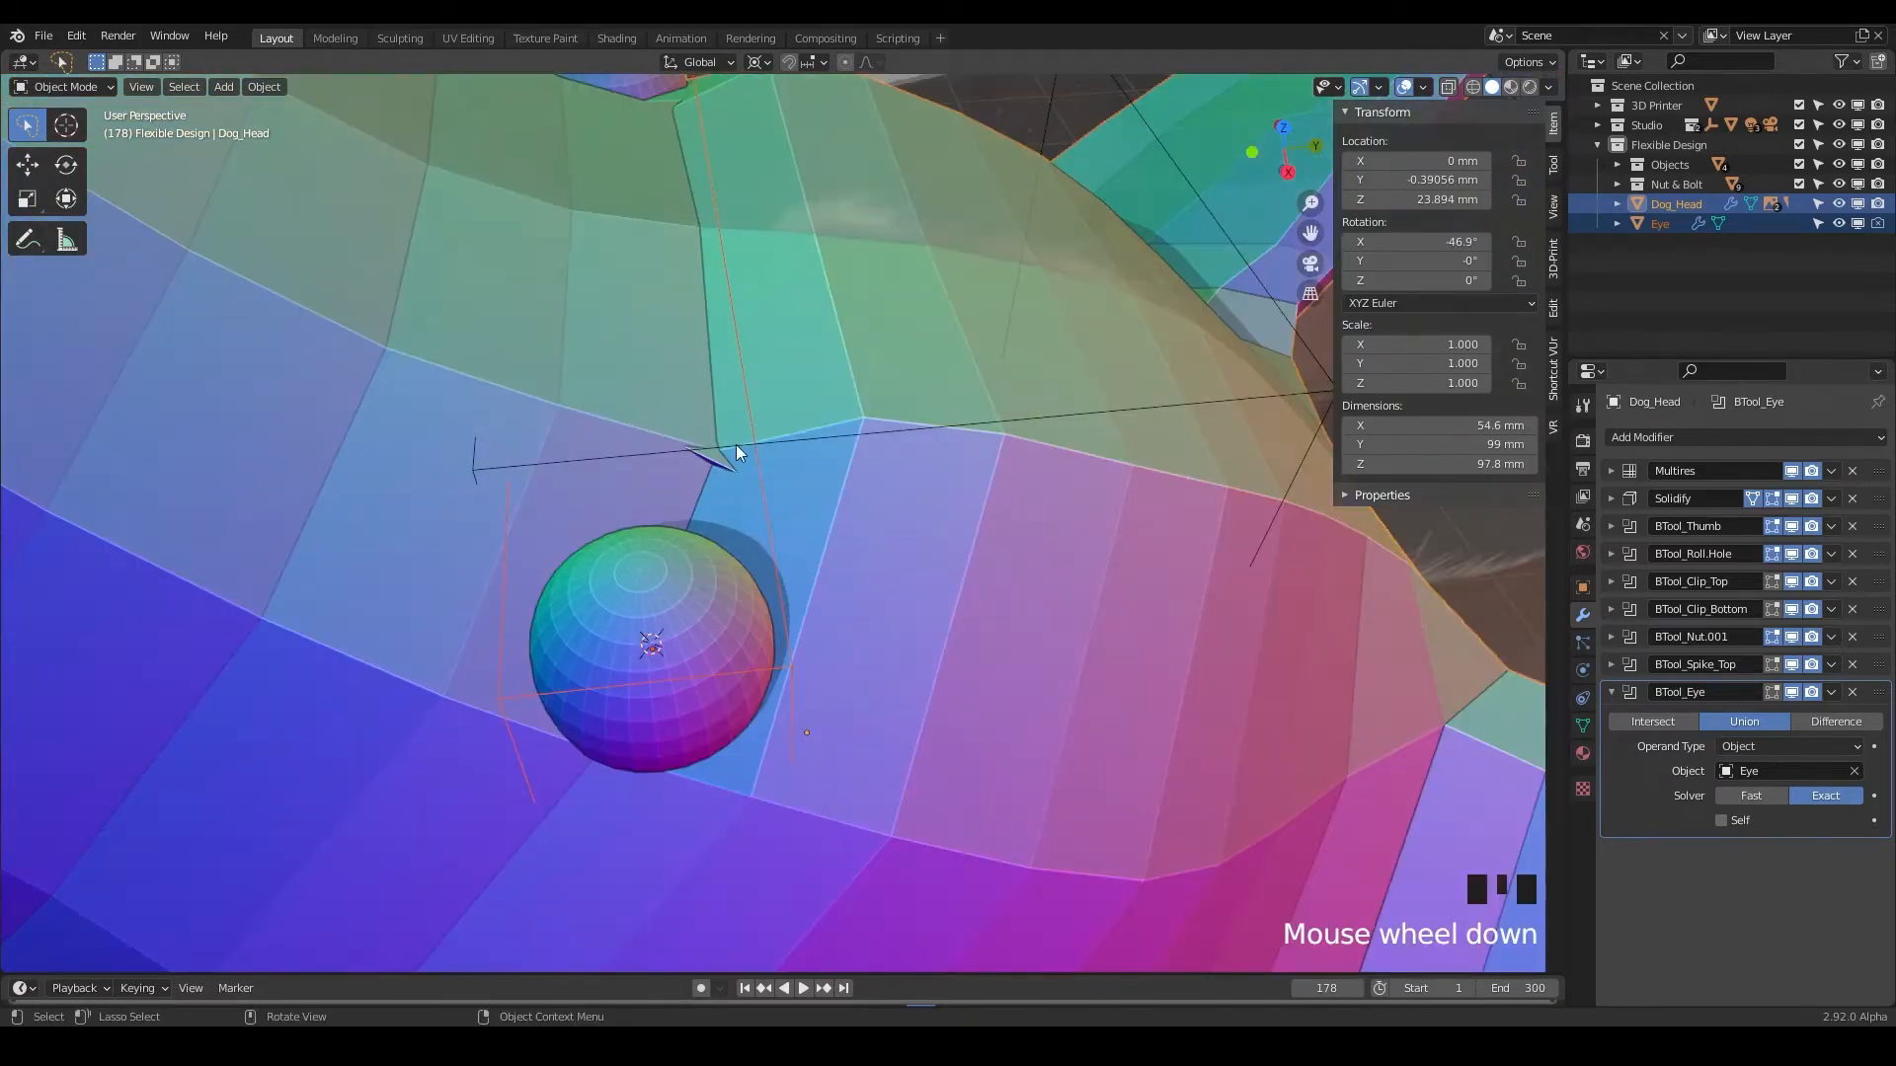
{"action": "left_click", "coordinate": [737, 445]}
{"action": "middle_click_drag", "start_coordinate": [991, 407], "coordinate": [976, 556]}
{"action": "key", "text": "g"}
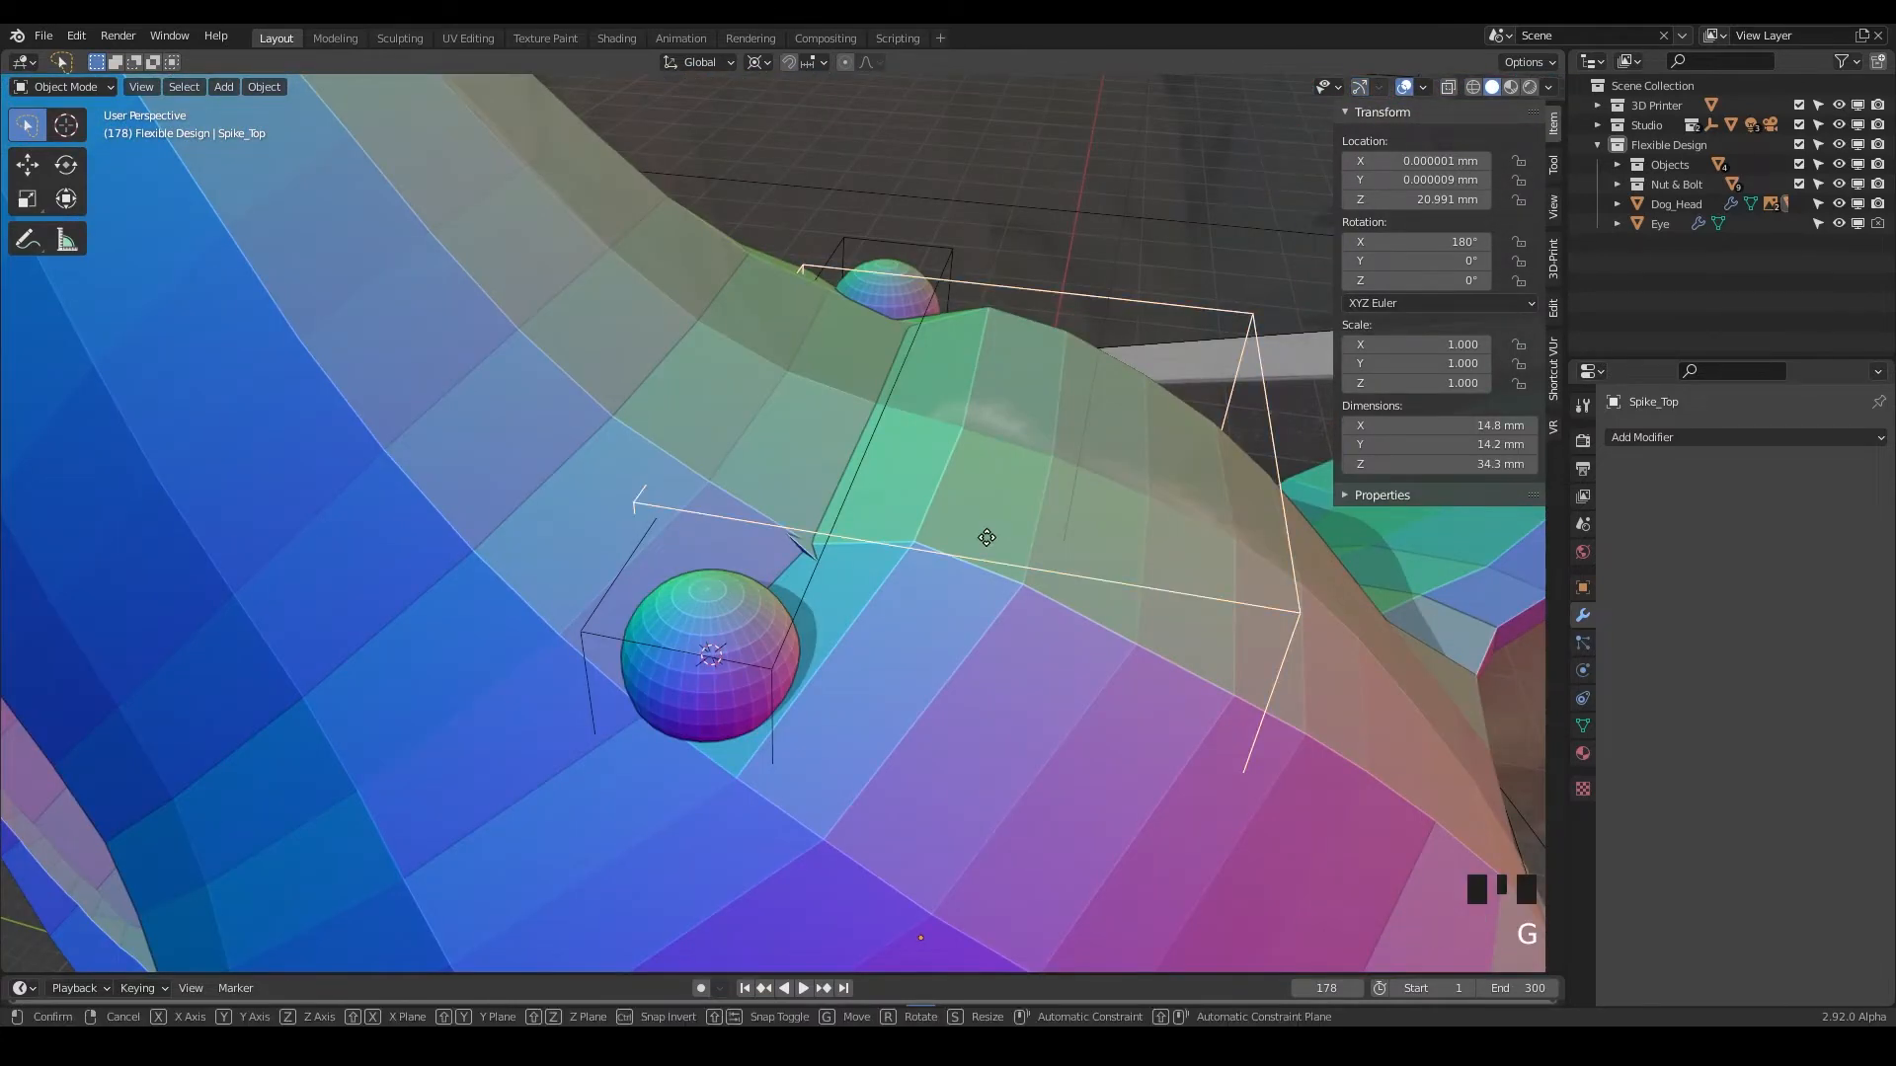
{"action": "key", "text": "z"}
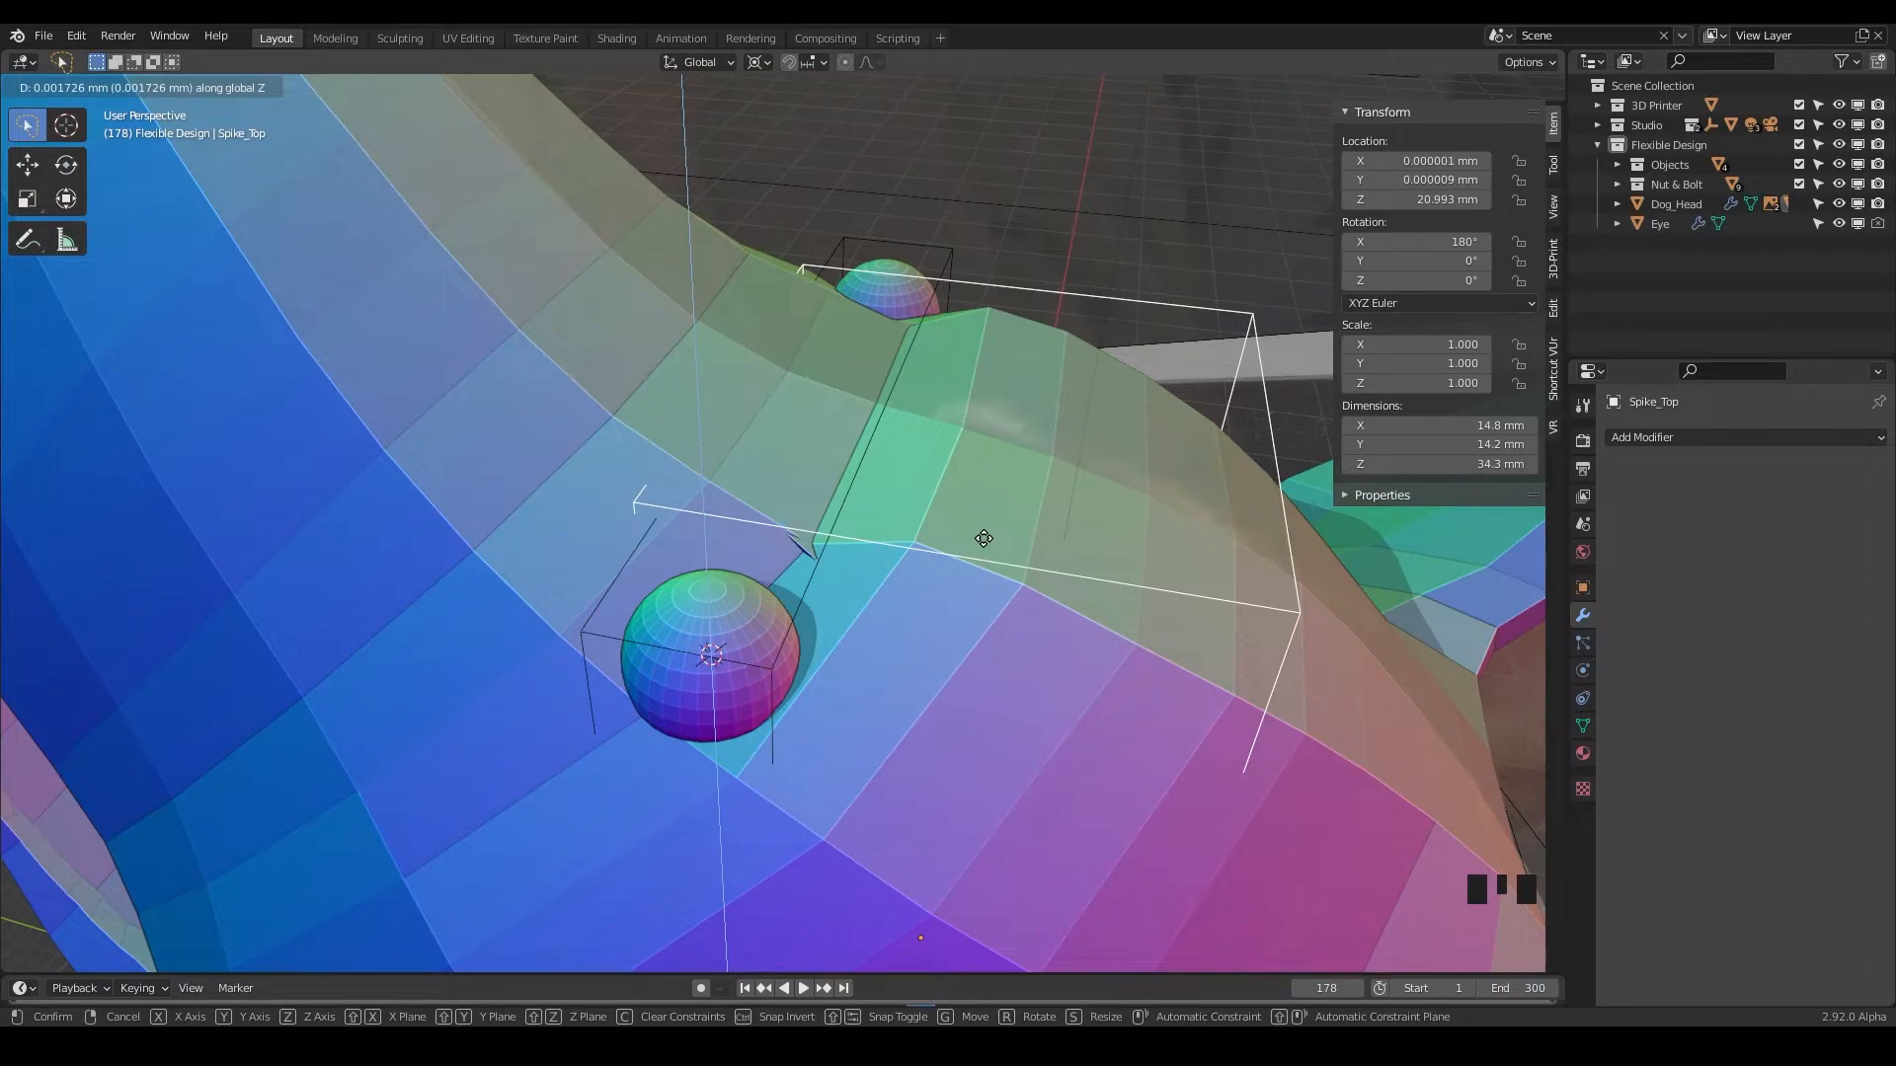
{"action": "left_click", "coordinate": [981, 544]}
{"action": "middle_click_drag", "start_coordinate": [981, 544], "coordinate": [699, 599]}
{"action": "scroll", "coordinate": [750, 385], "scroll_direction": "down", "scroll_amount": 2}
Put the dog head in Sculpt Mode and set its Multires sculpt level to 3.
{"action": "left_click", "coordinate": [839, 572]}
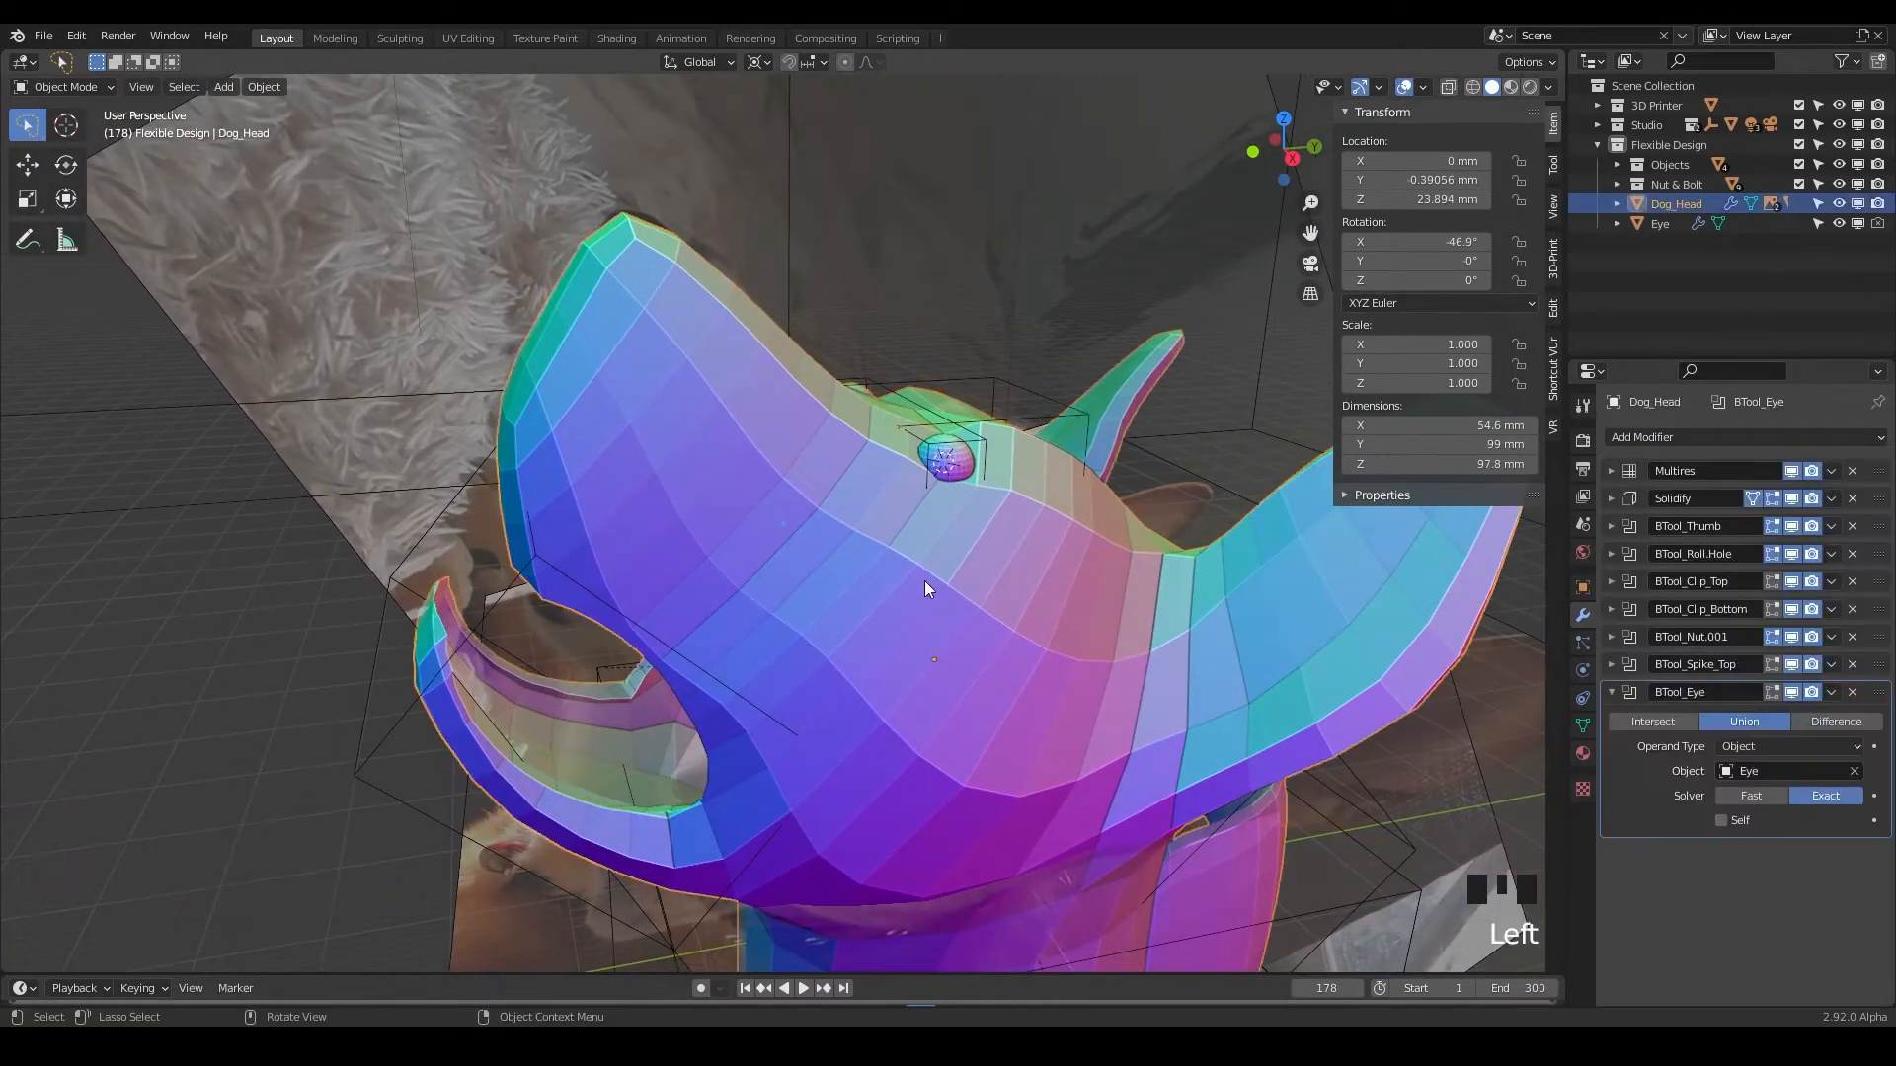
{"action": "key", "text": "ctrl+Tab"}
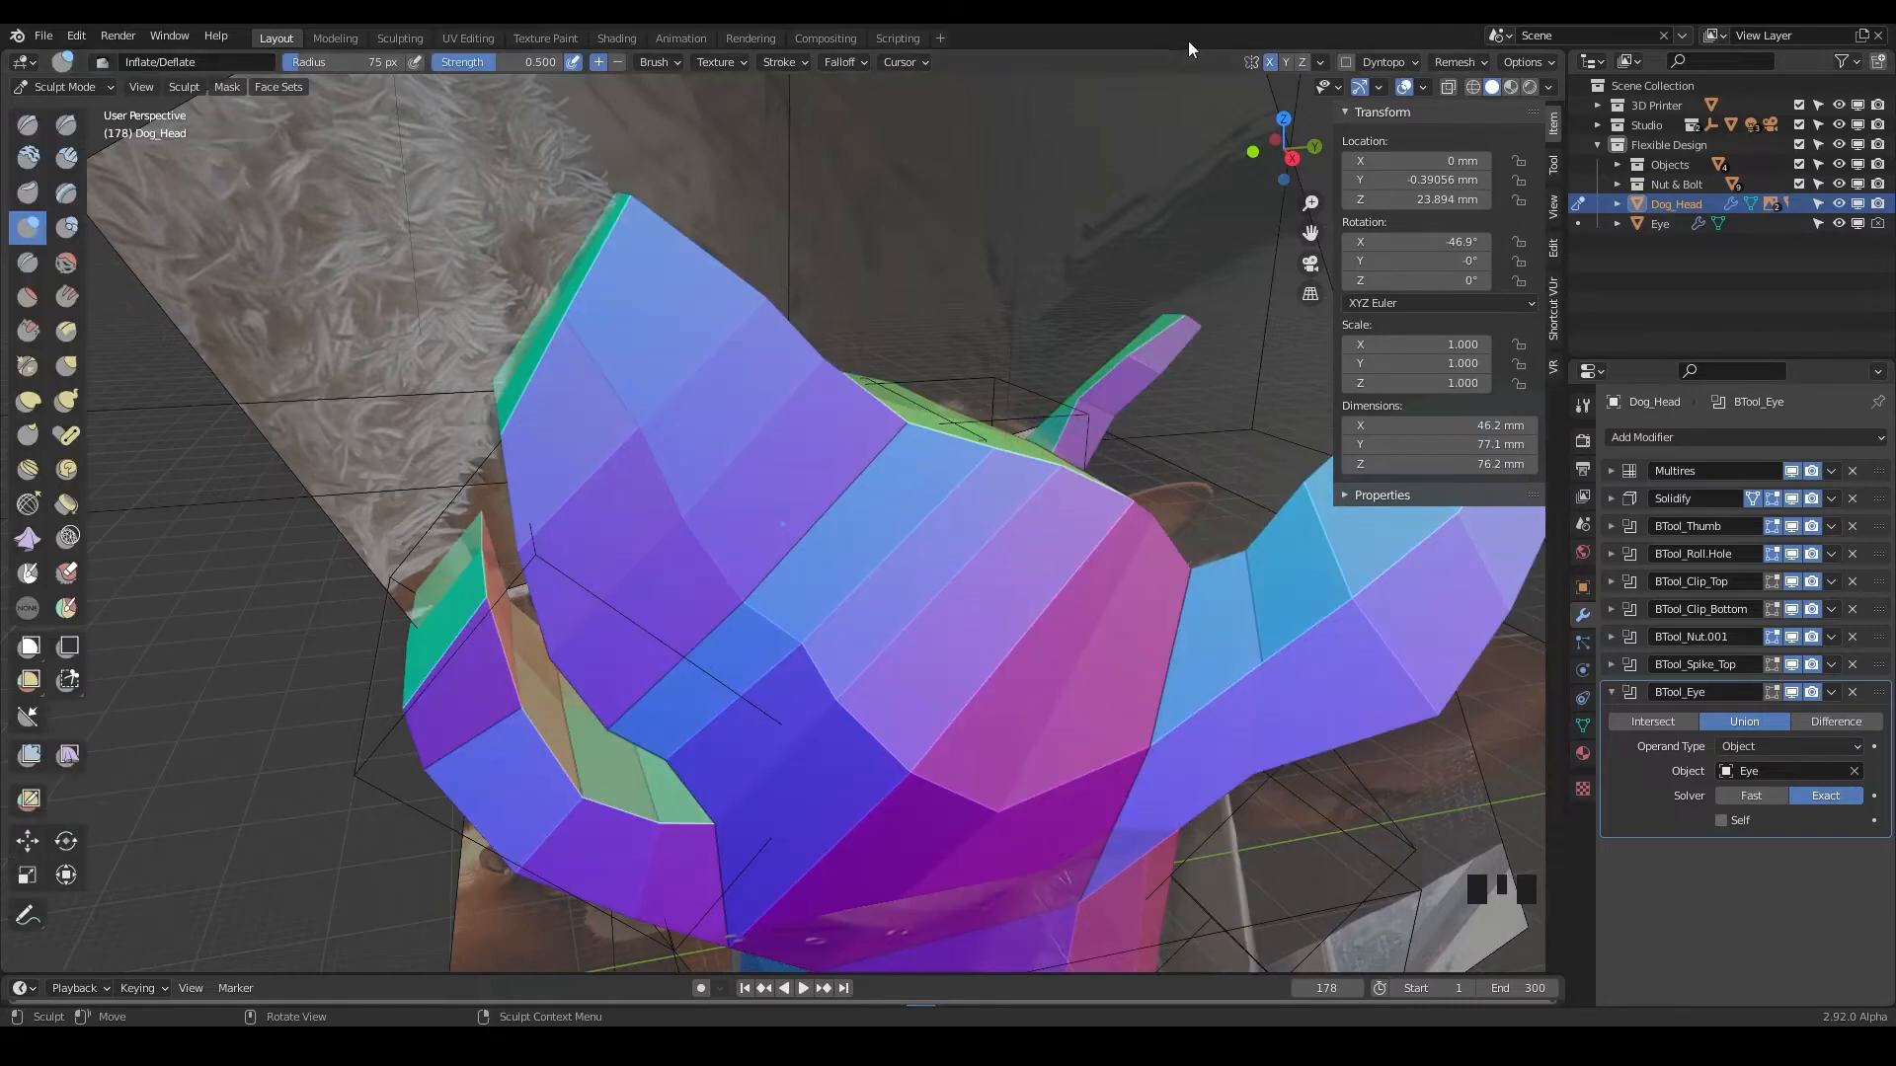
{"action": "left_click", "coordinate": [1613, 472]}
{"action": "left_click_drag", "start_coordinate": [1763, 520], "coordinate": [1792, 520]}
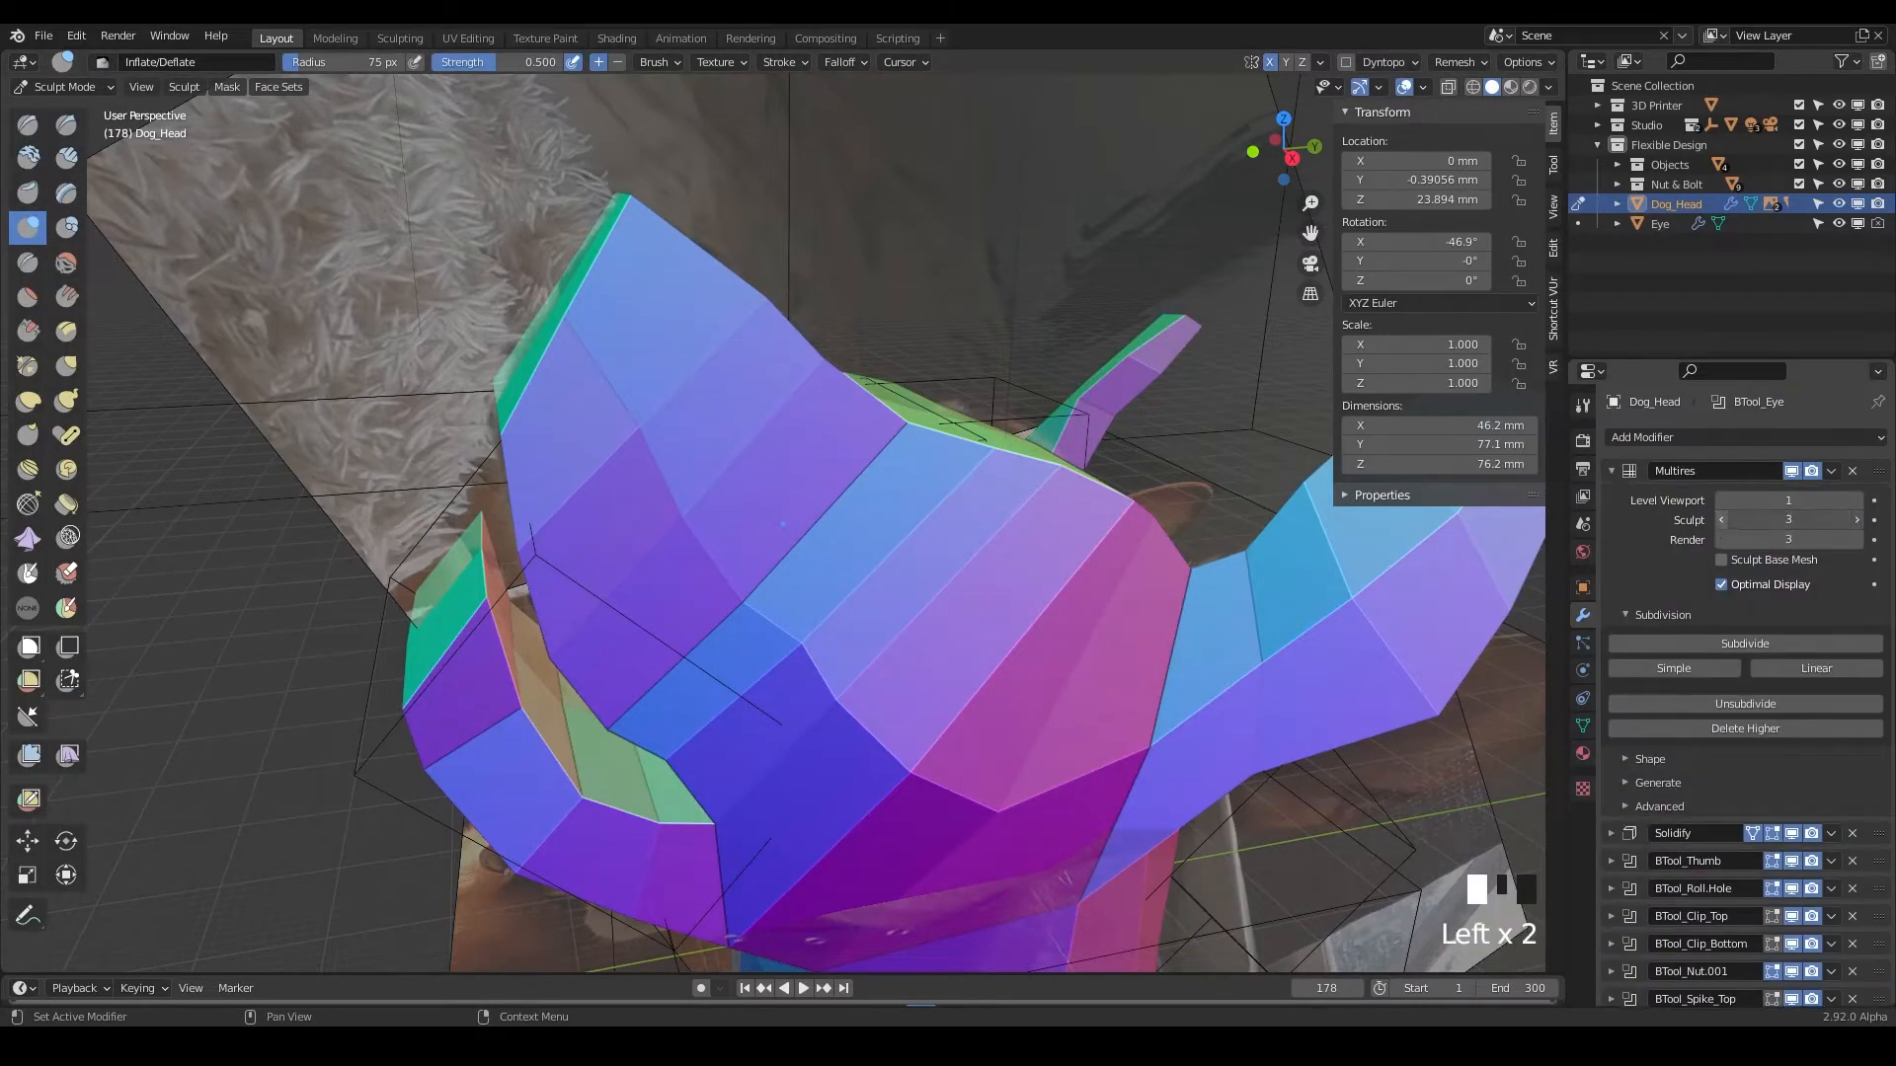
{"action": "left_click", "coordinate": [1857, 520]}
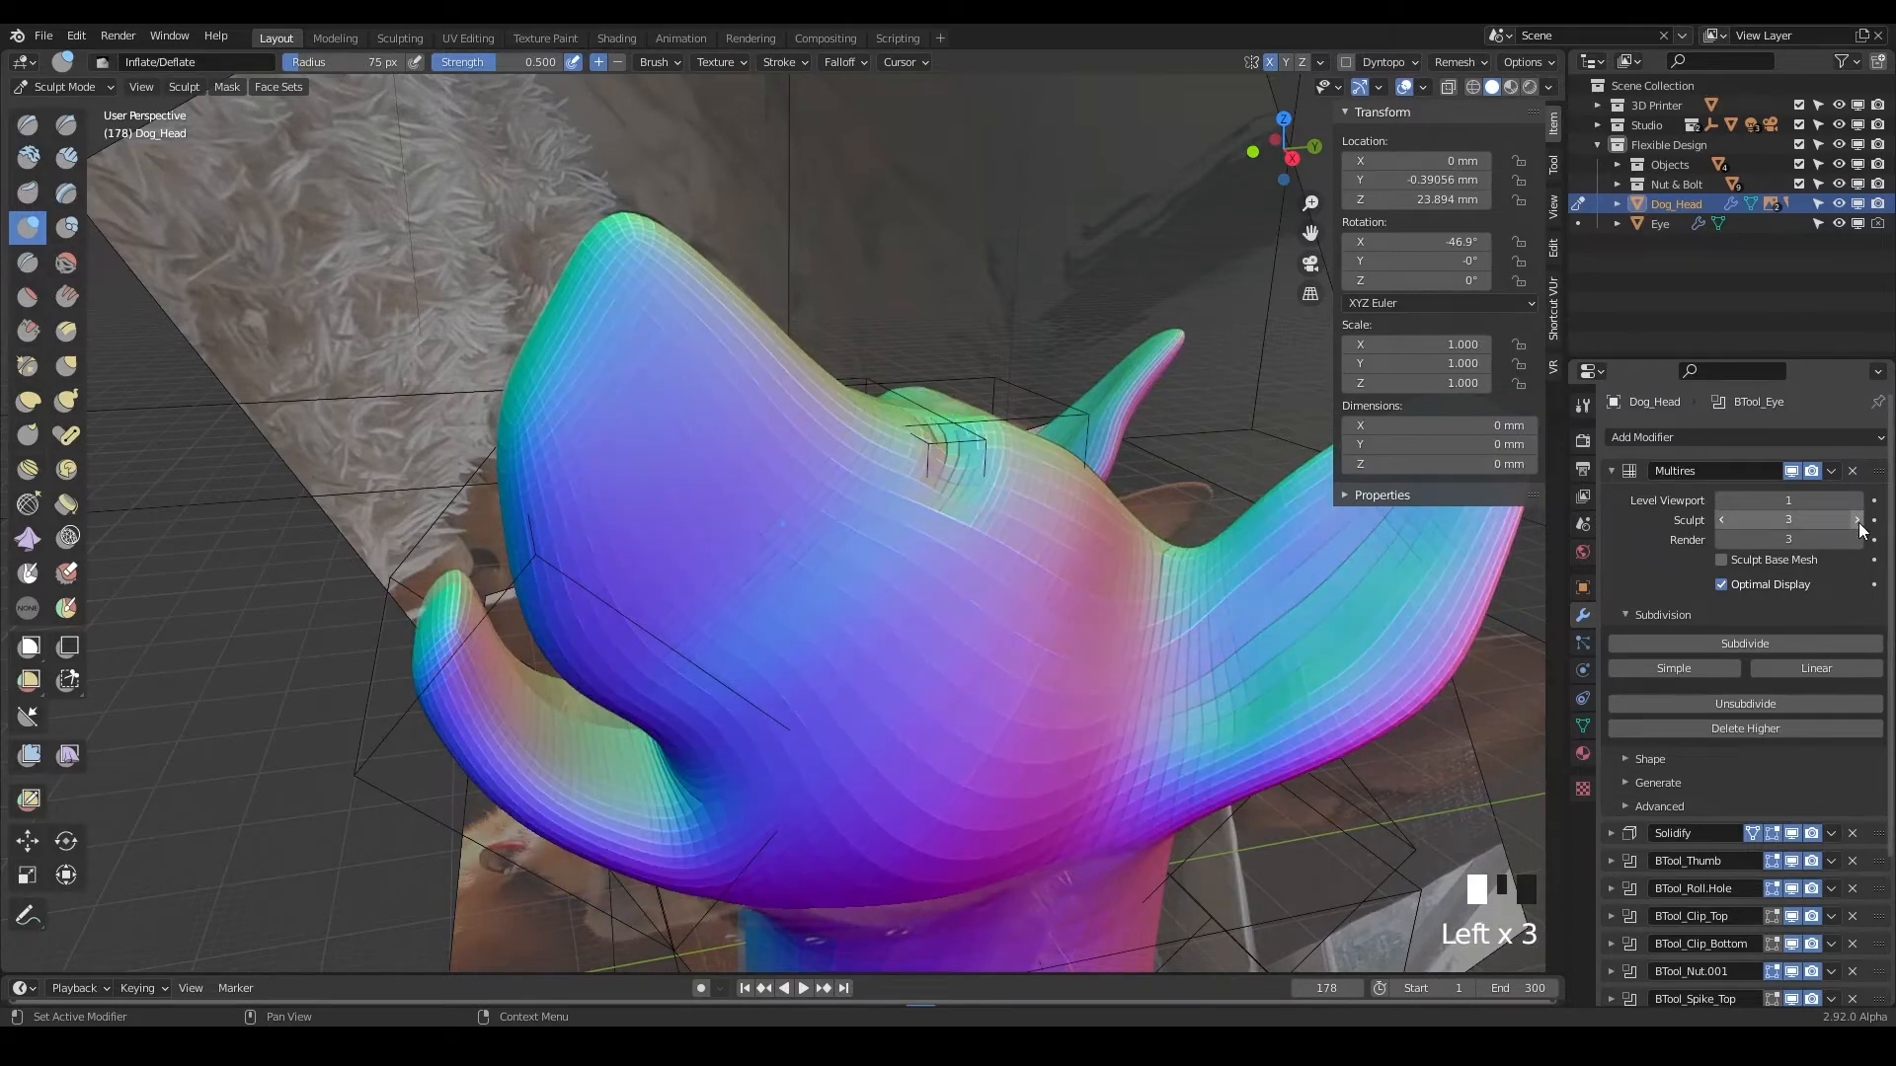
{"action": "mouse_move", "coordinate": [986, 605]}
{"action": "middle_mouse_down", "text": "shift"}
{"action": "mouse_move", "coordinate": [782, 507]}
{"action": "mouse_move", "coordinate": [802, 534]}
{"action": "middle_mouse_up", "text": "shift"}
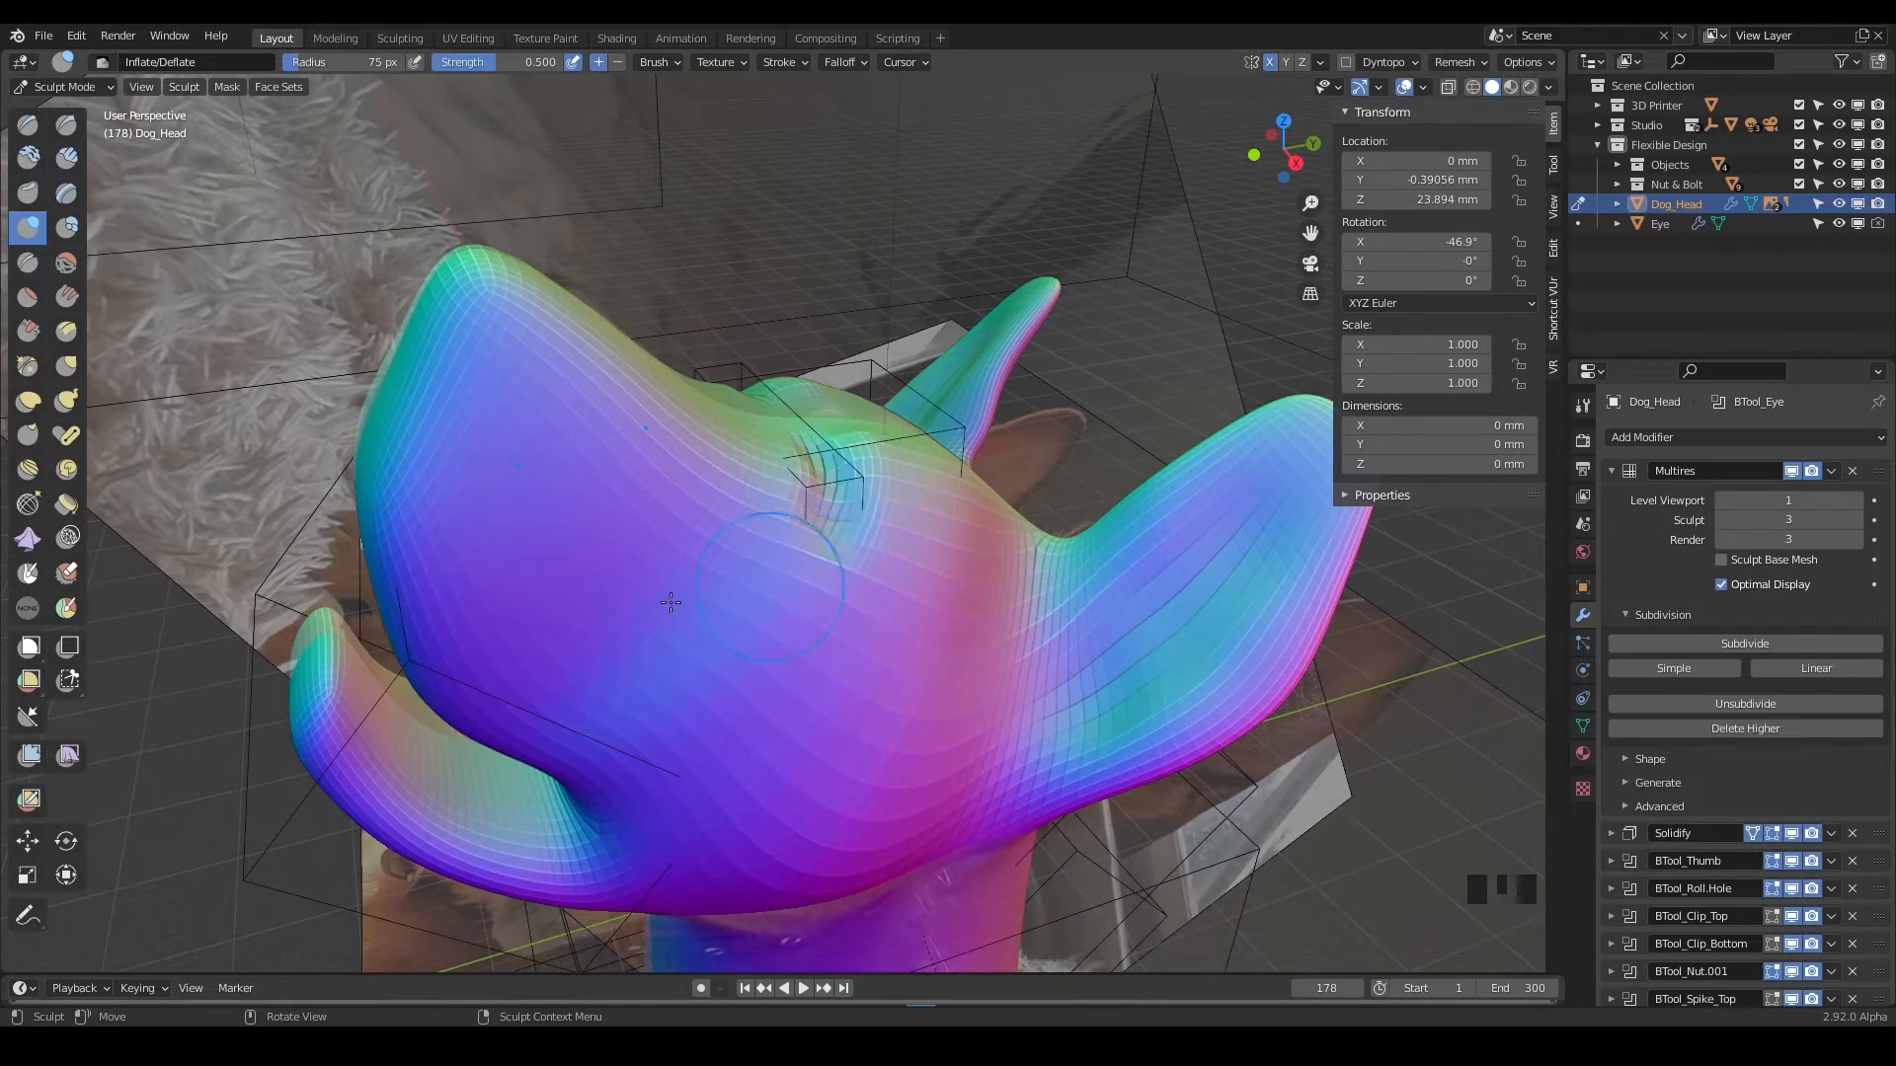
Return to Object Mode, select the Eye object and set its viewport display to Wire.
{"action": "key", "text": "ctrl+Tab"}
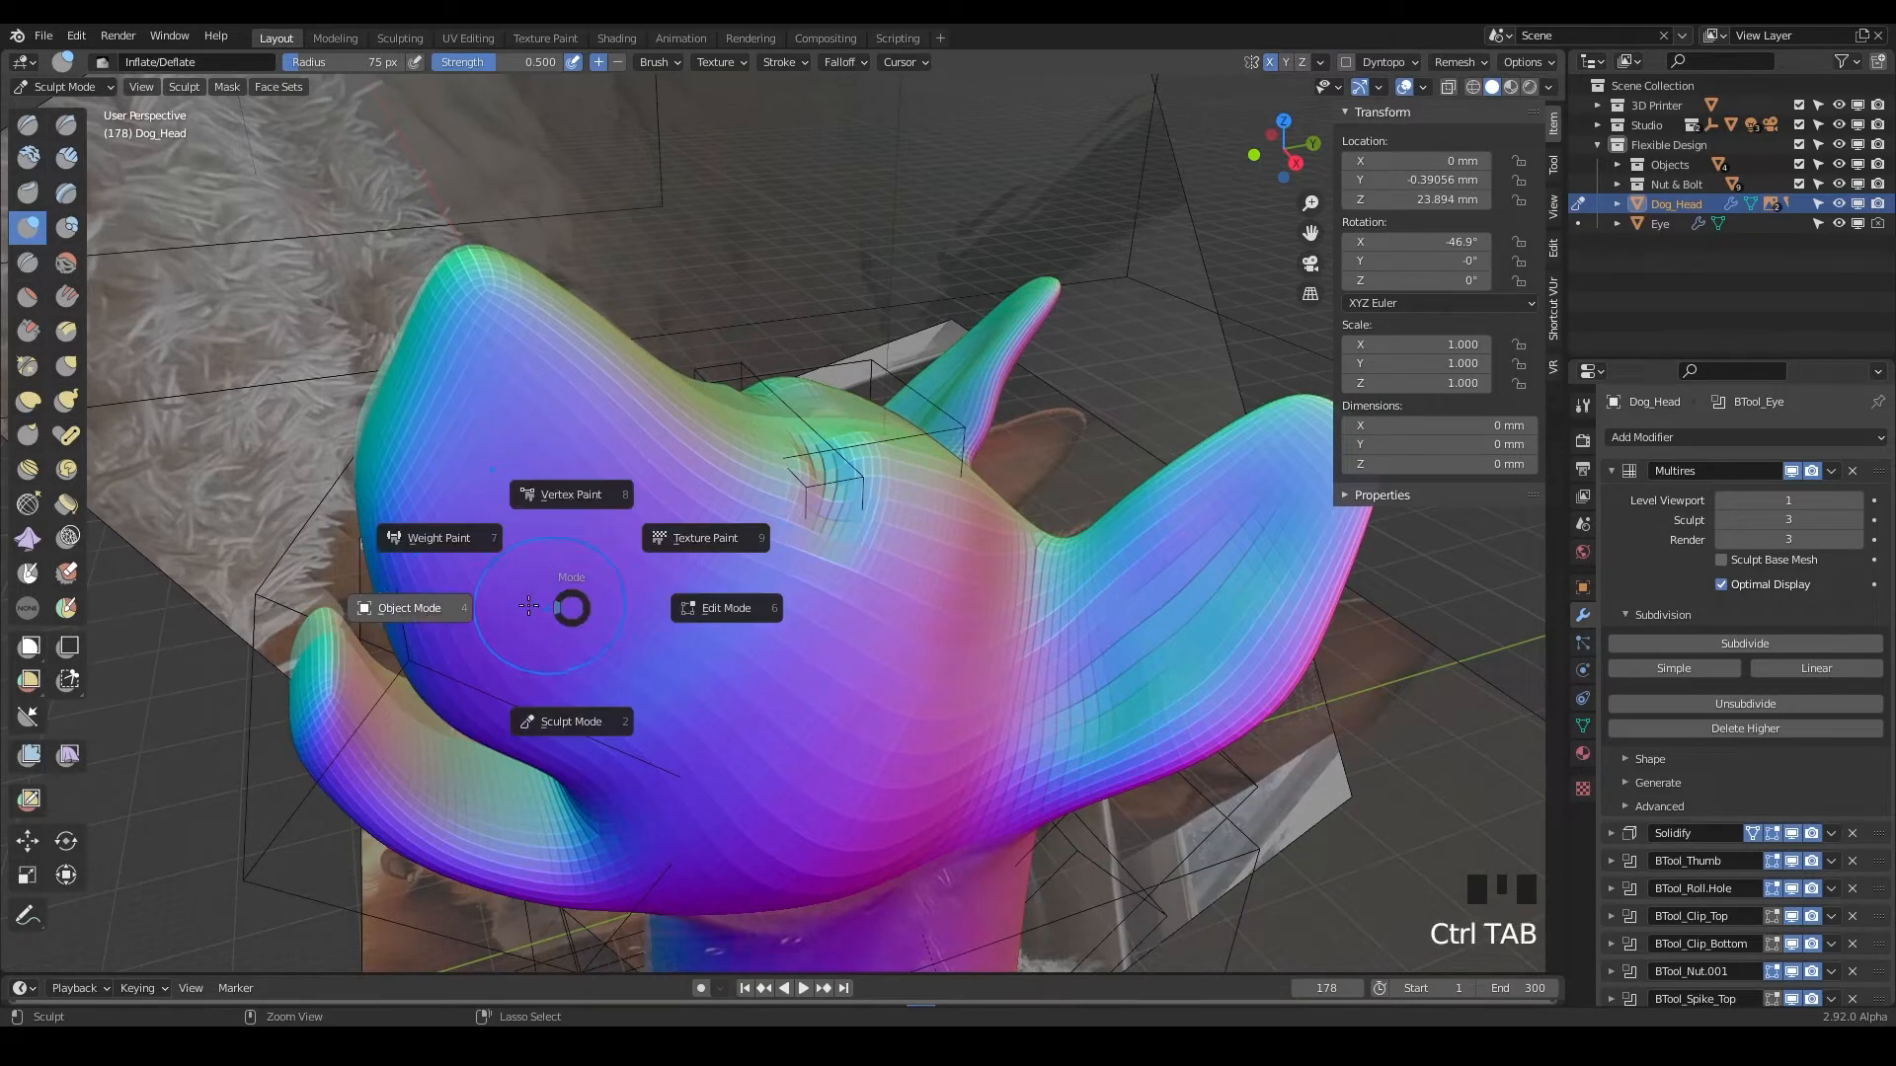
{"action": "left_click", "coordinate": [415, 616]}
{"action": "left_click", "coordinate": [845, 482]}
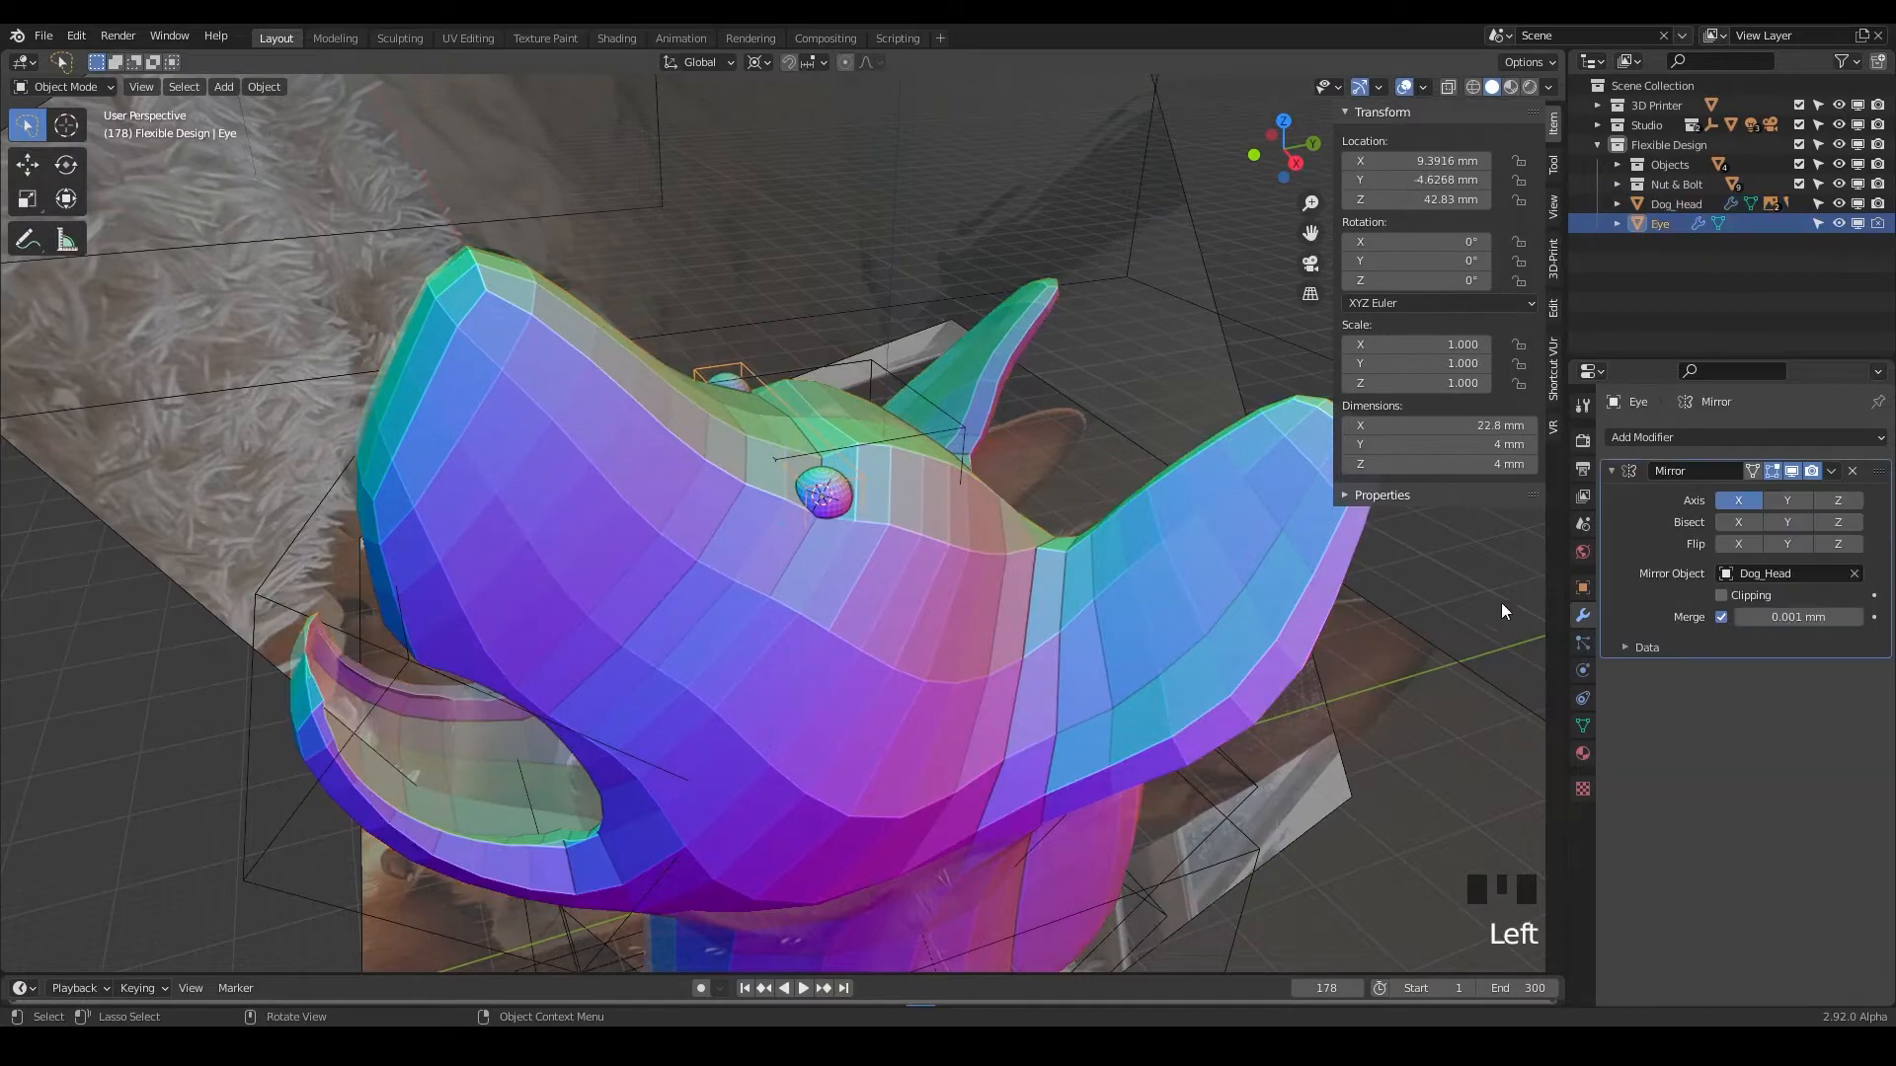
{"action": "left_click", "coordinate": [1582, 588]}
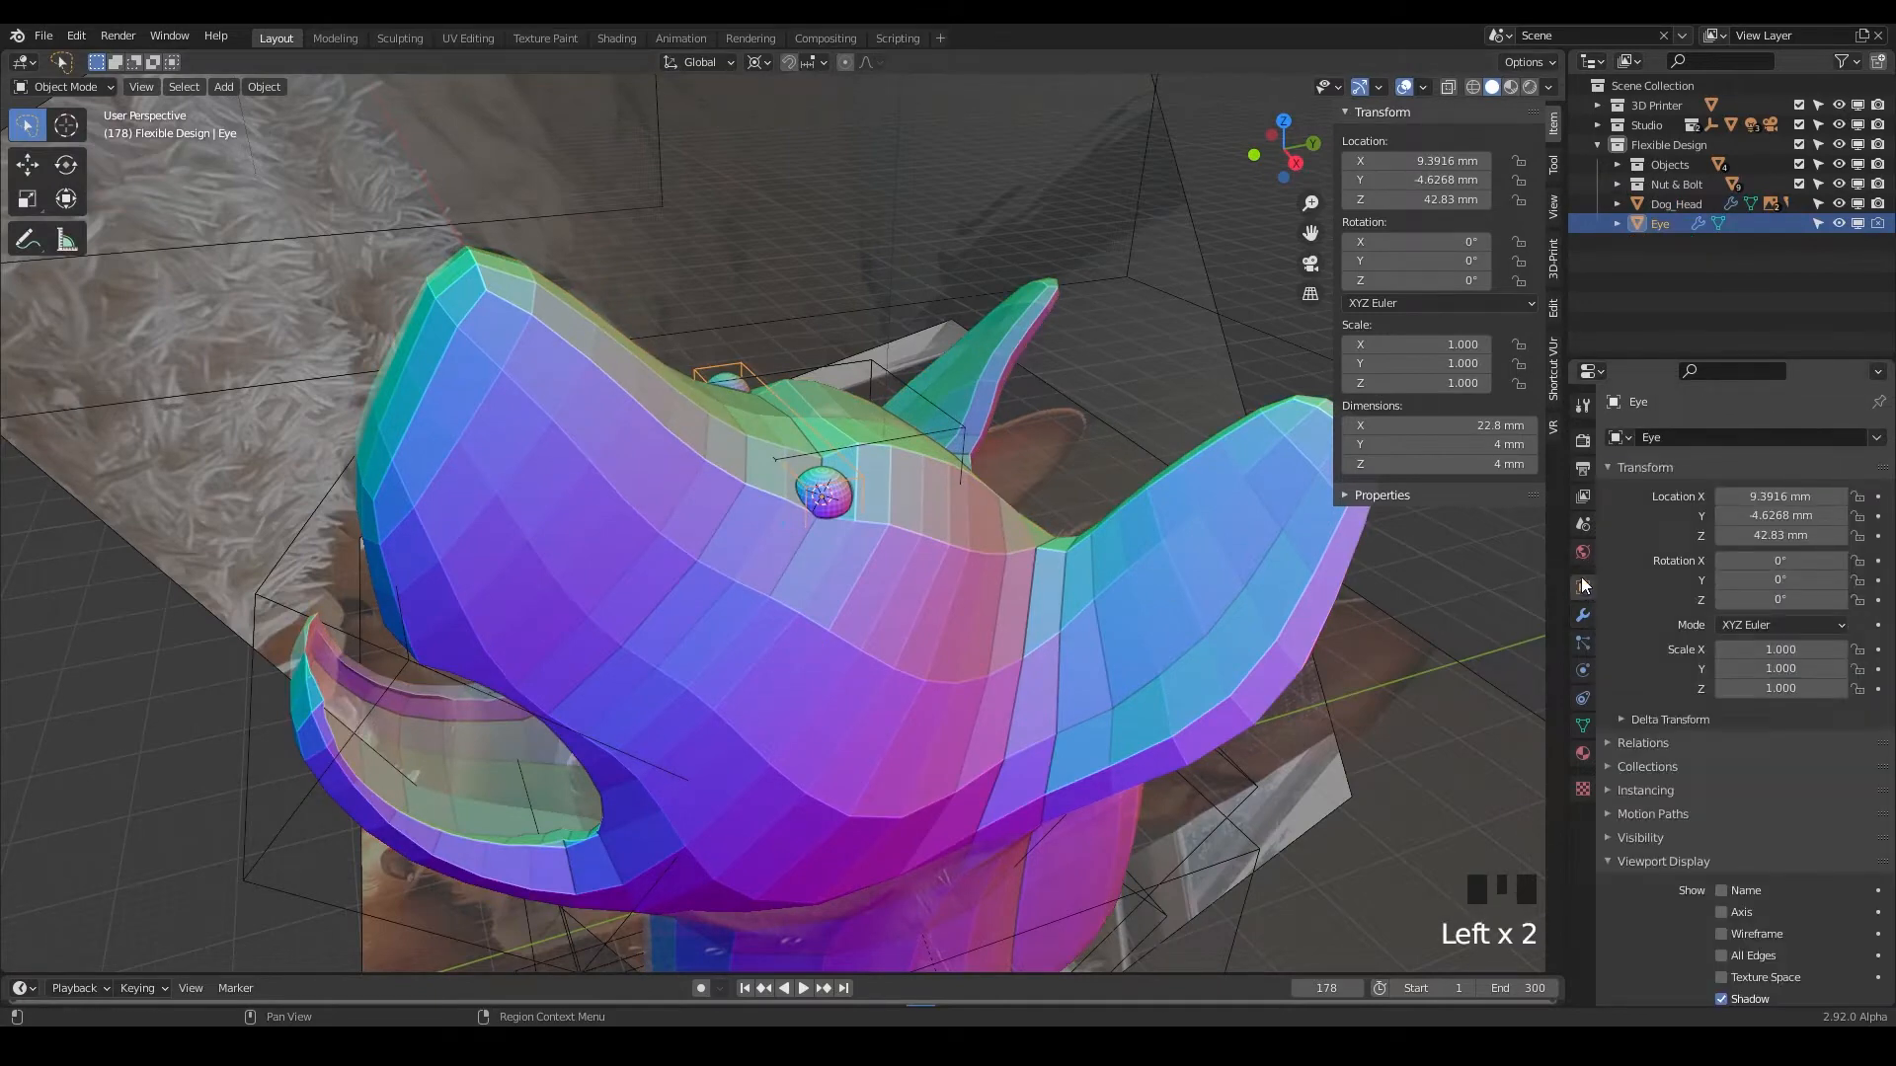
{"action": "scroll", "coordinate": [1702, 758], "scroll_direction": "down", "scroll_amount": 6}
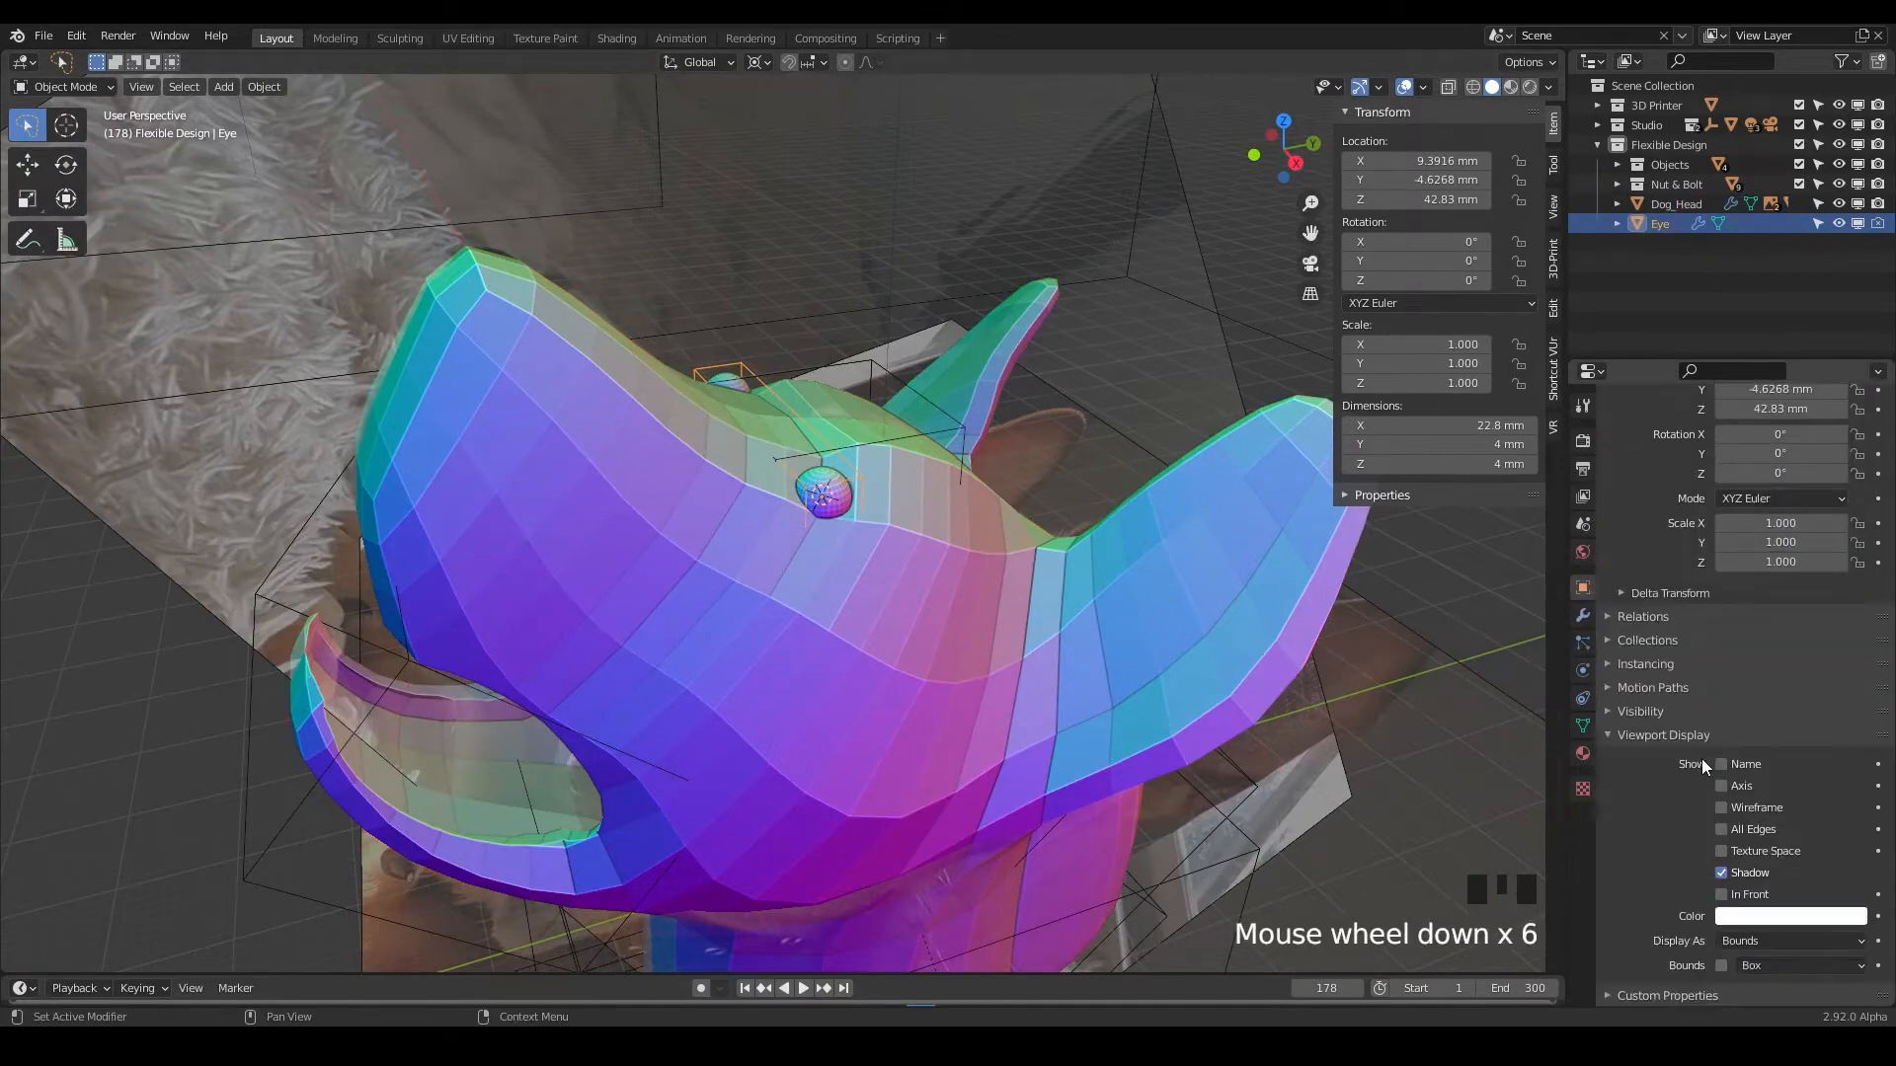
{"action": "scroll", "coordinate": [1702, 759], "scroll_direction": "down", "scroll_amount": 4}
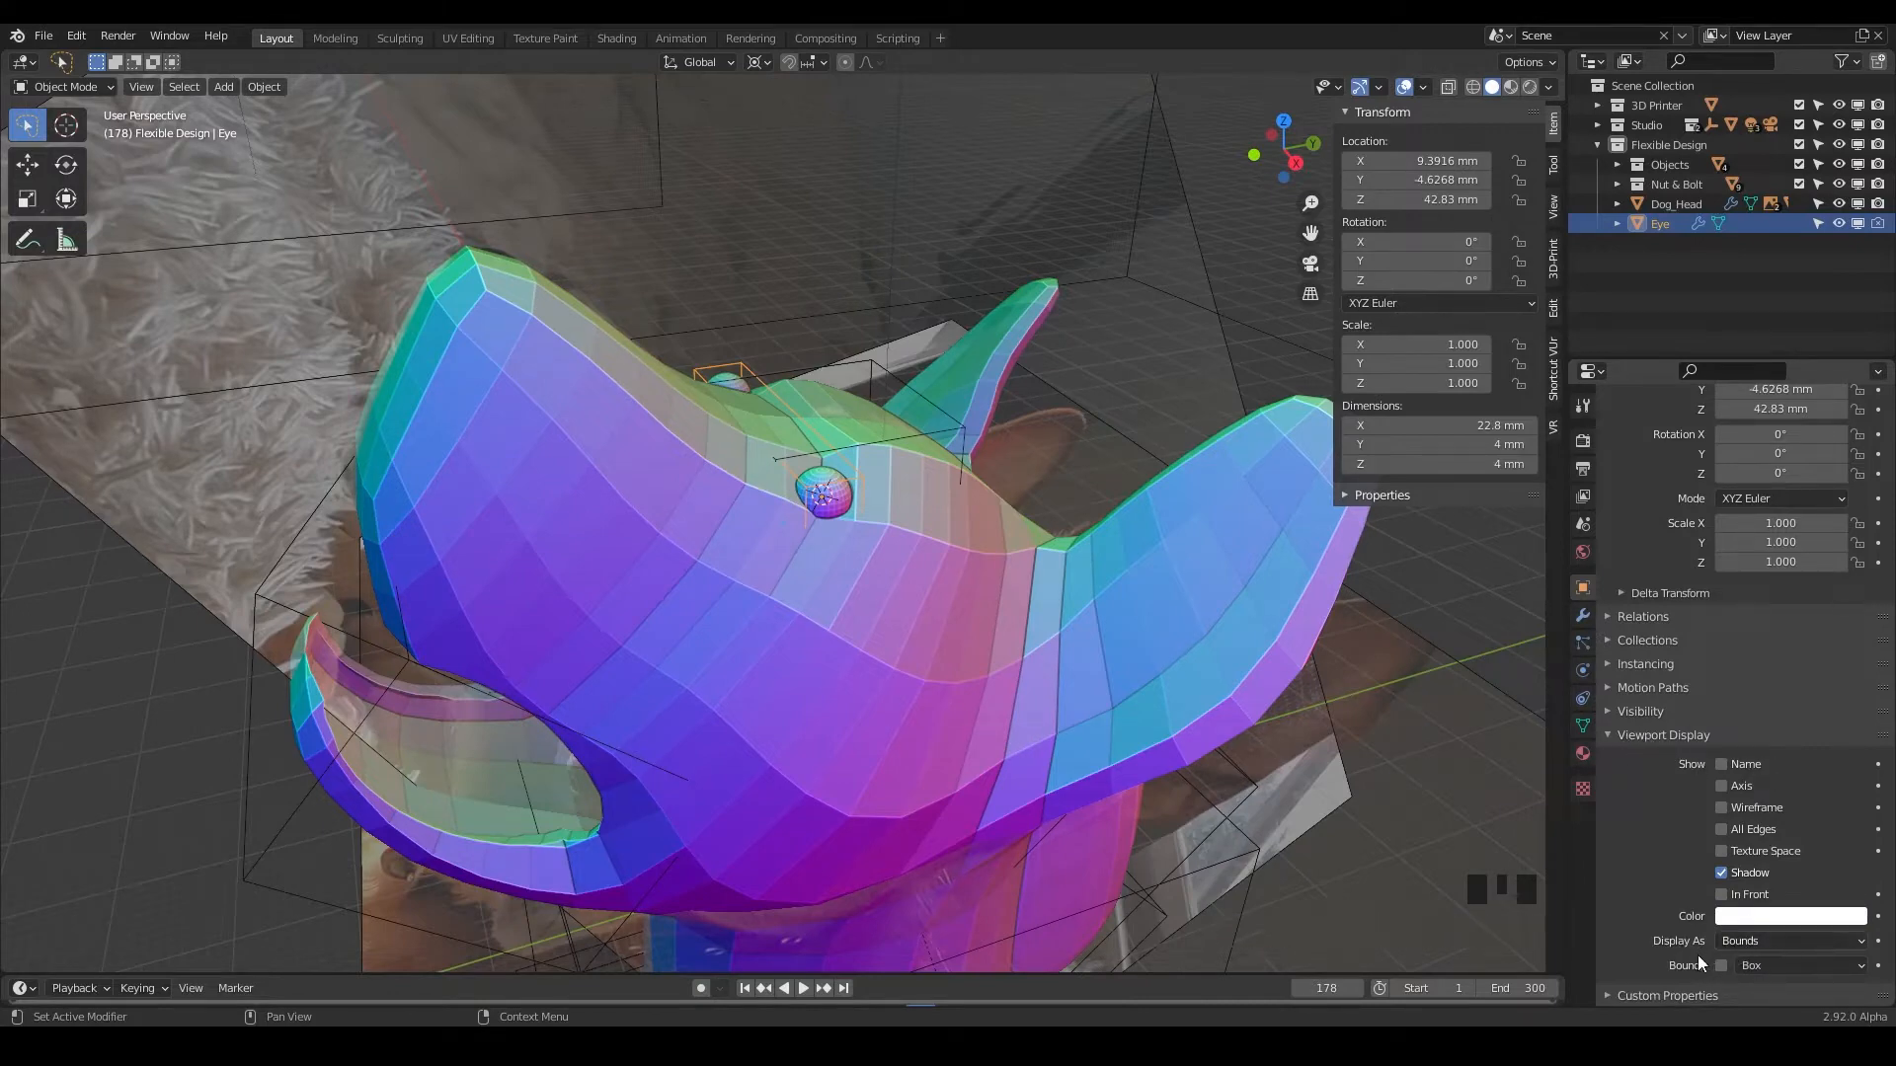
{"action": "left_click", "coordinate": [1769, 940]}
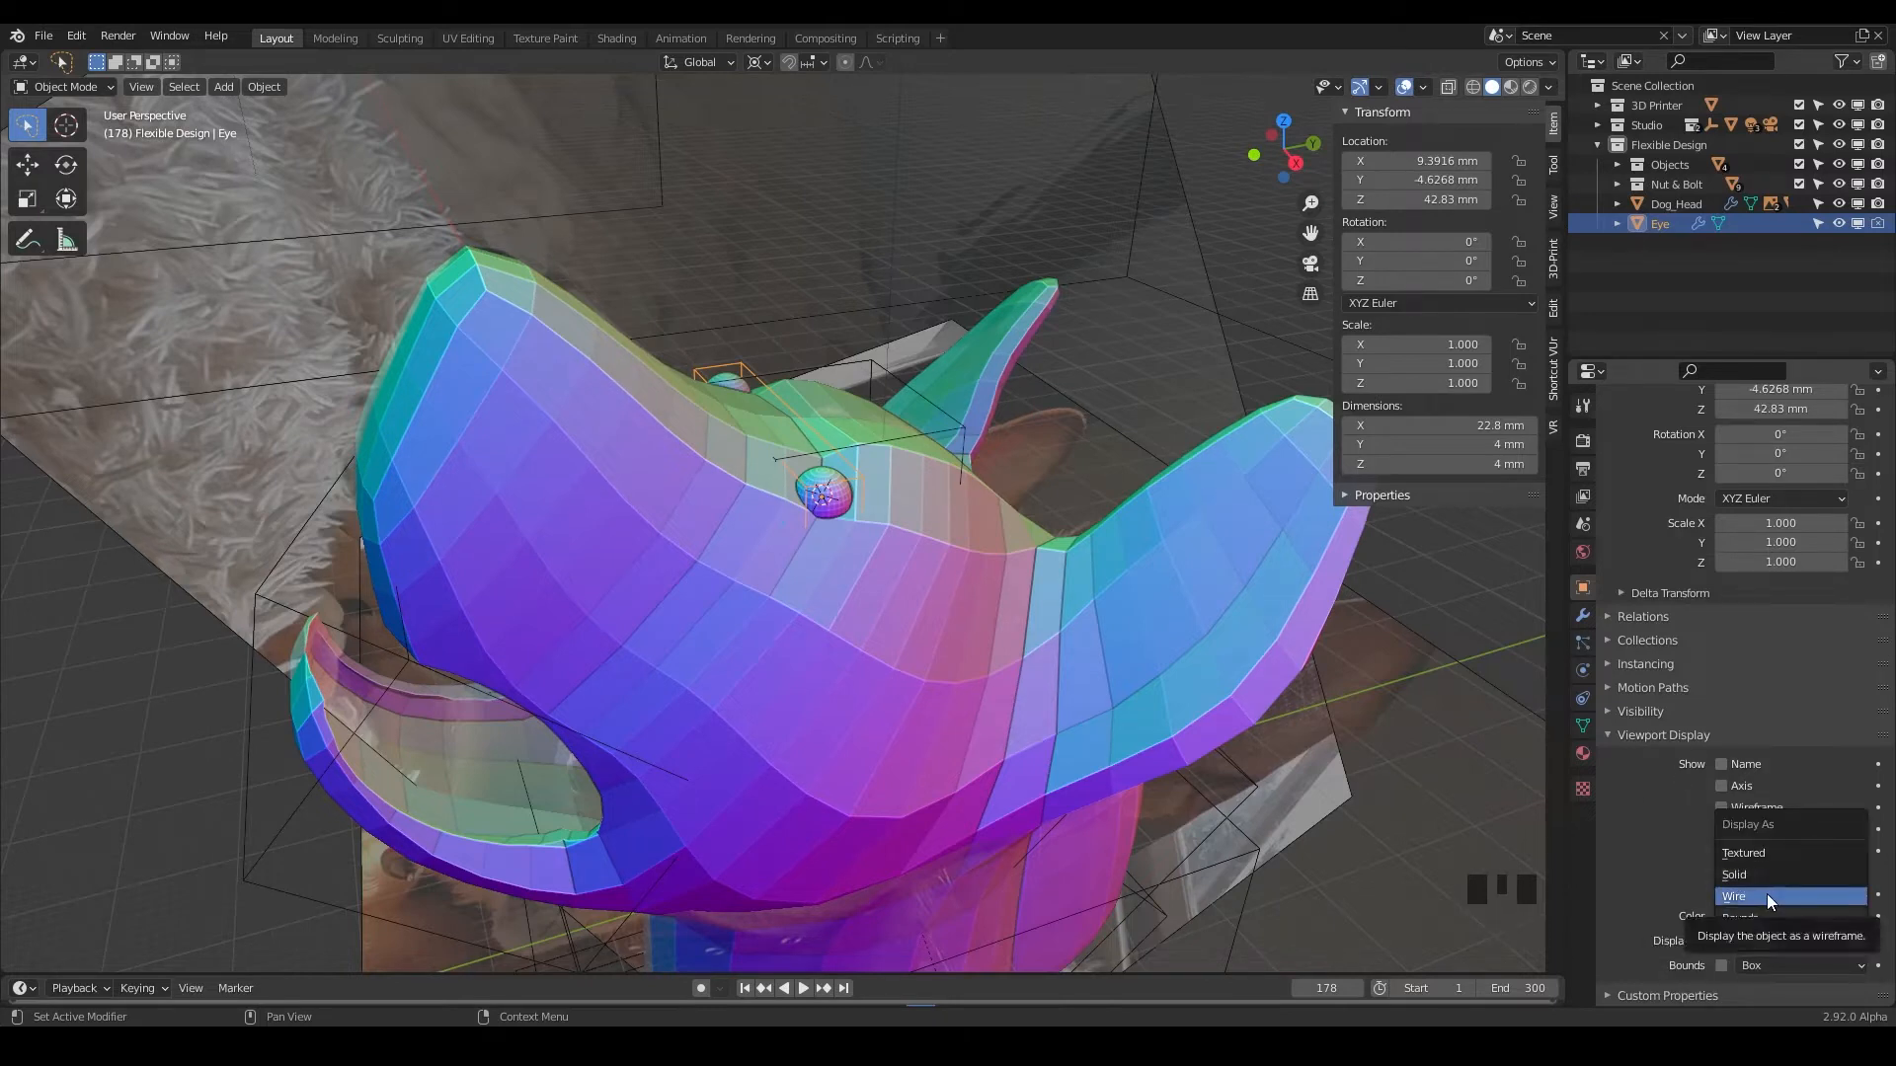
{"action": "key", "text": "Return"}
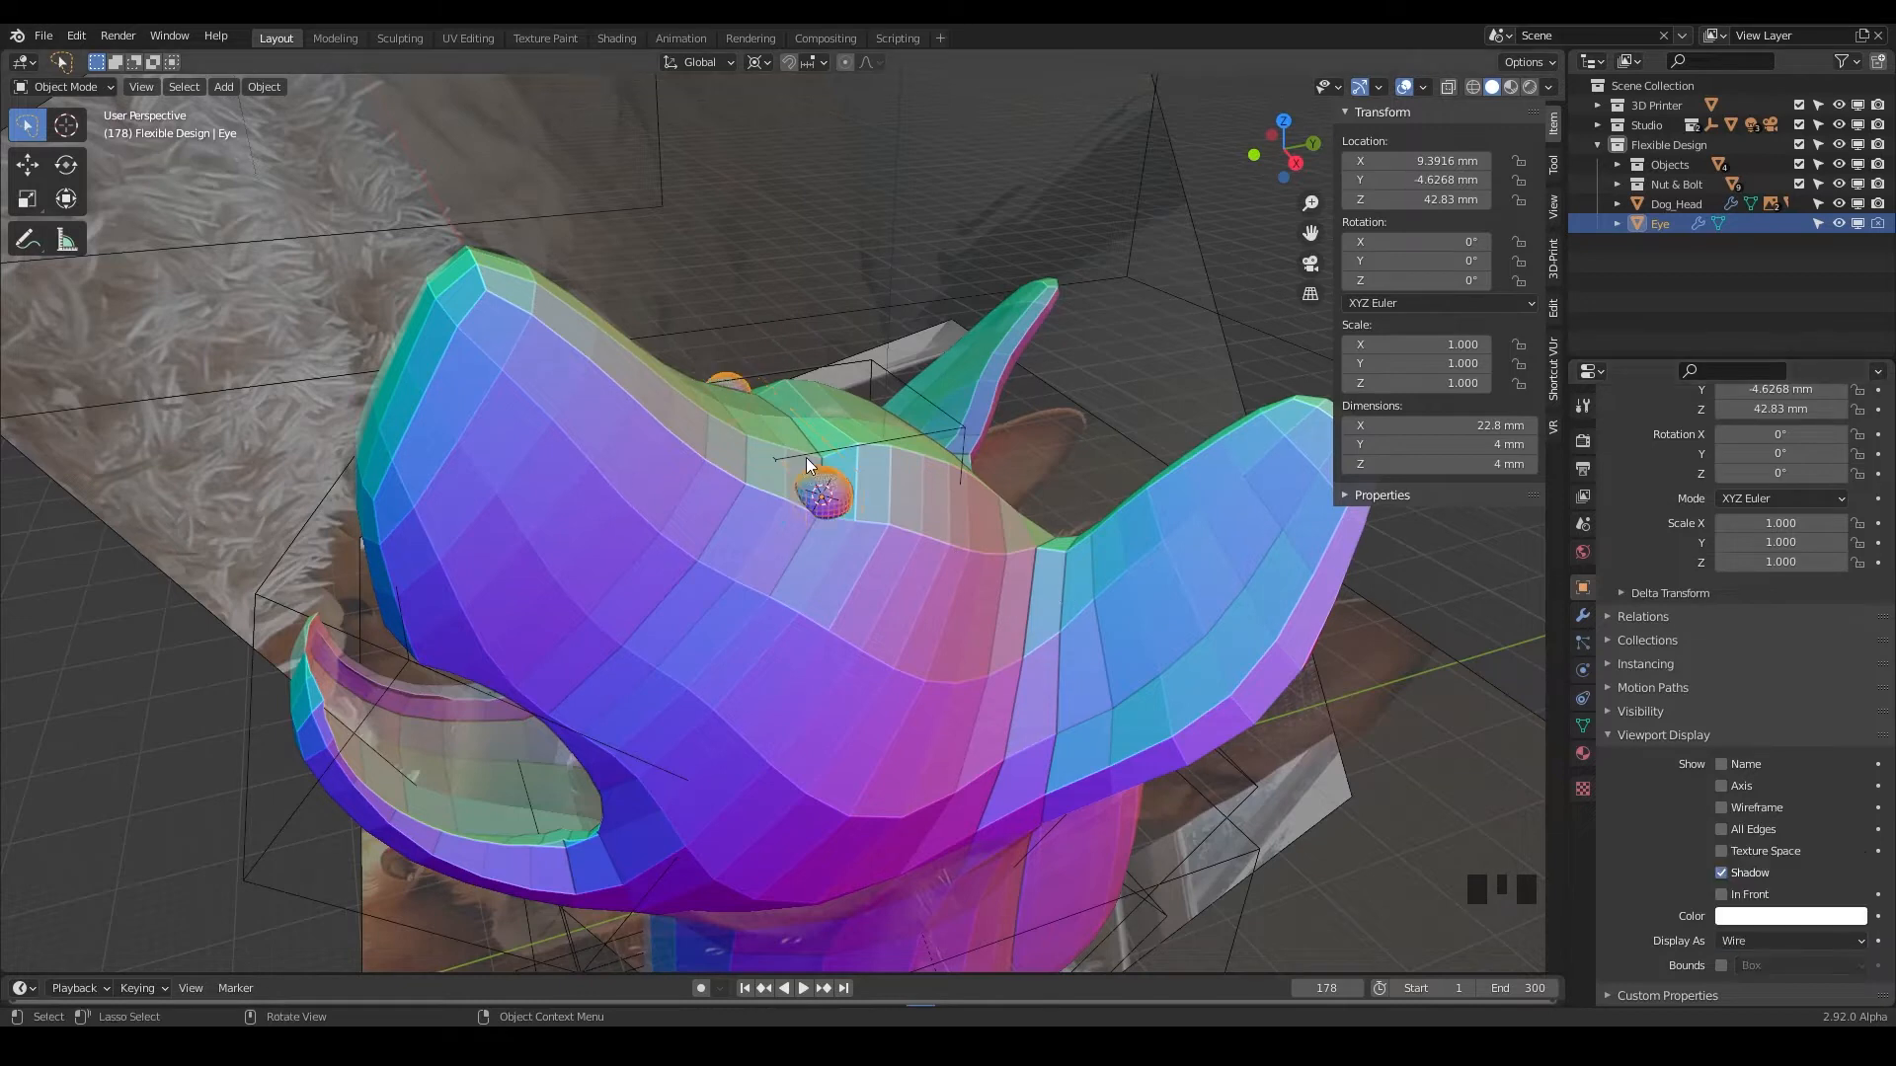
Put Dog_Head back in Sculpt Mode and refresh its Multires sculpt level at 3.
{"action": "left_click", "coordinate": [948, 558]}
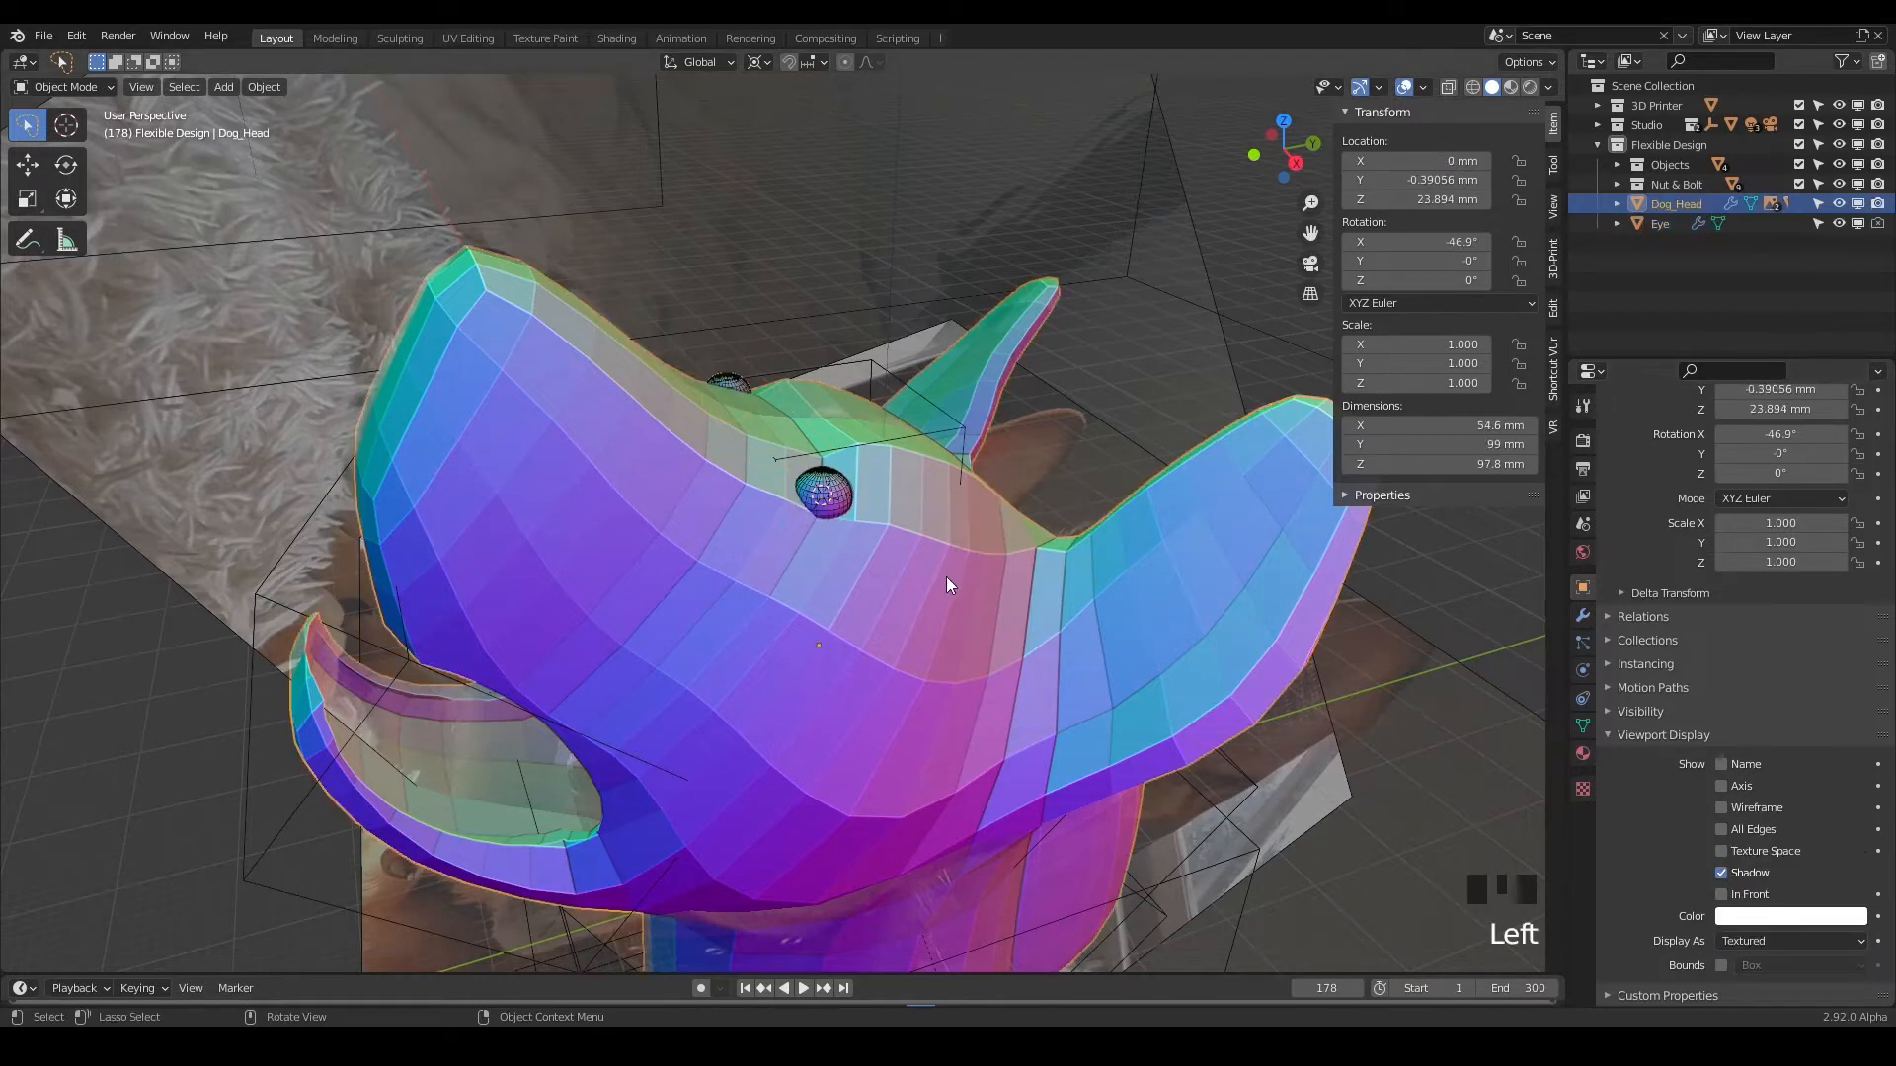
{"action": "key", "text": "ctrl+Tab"}
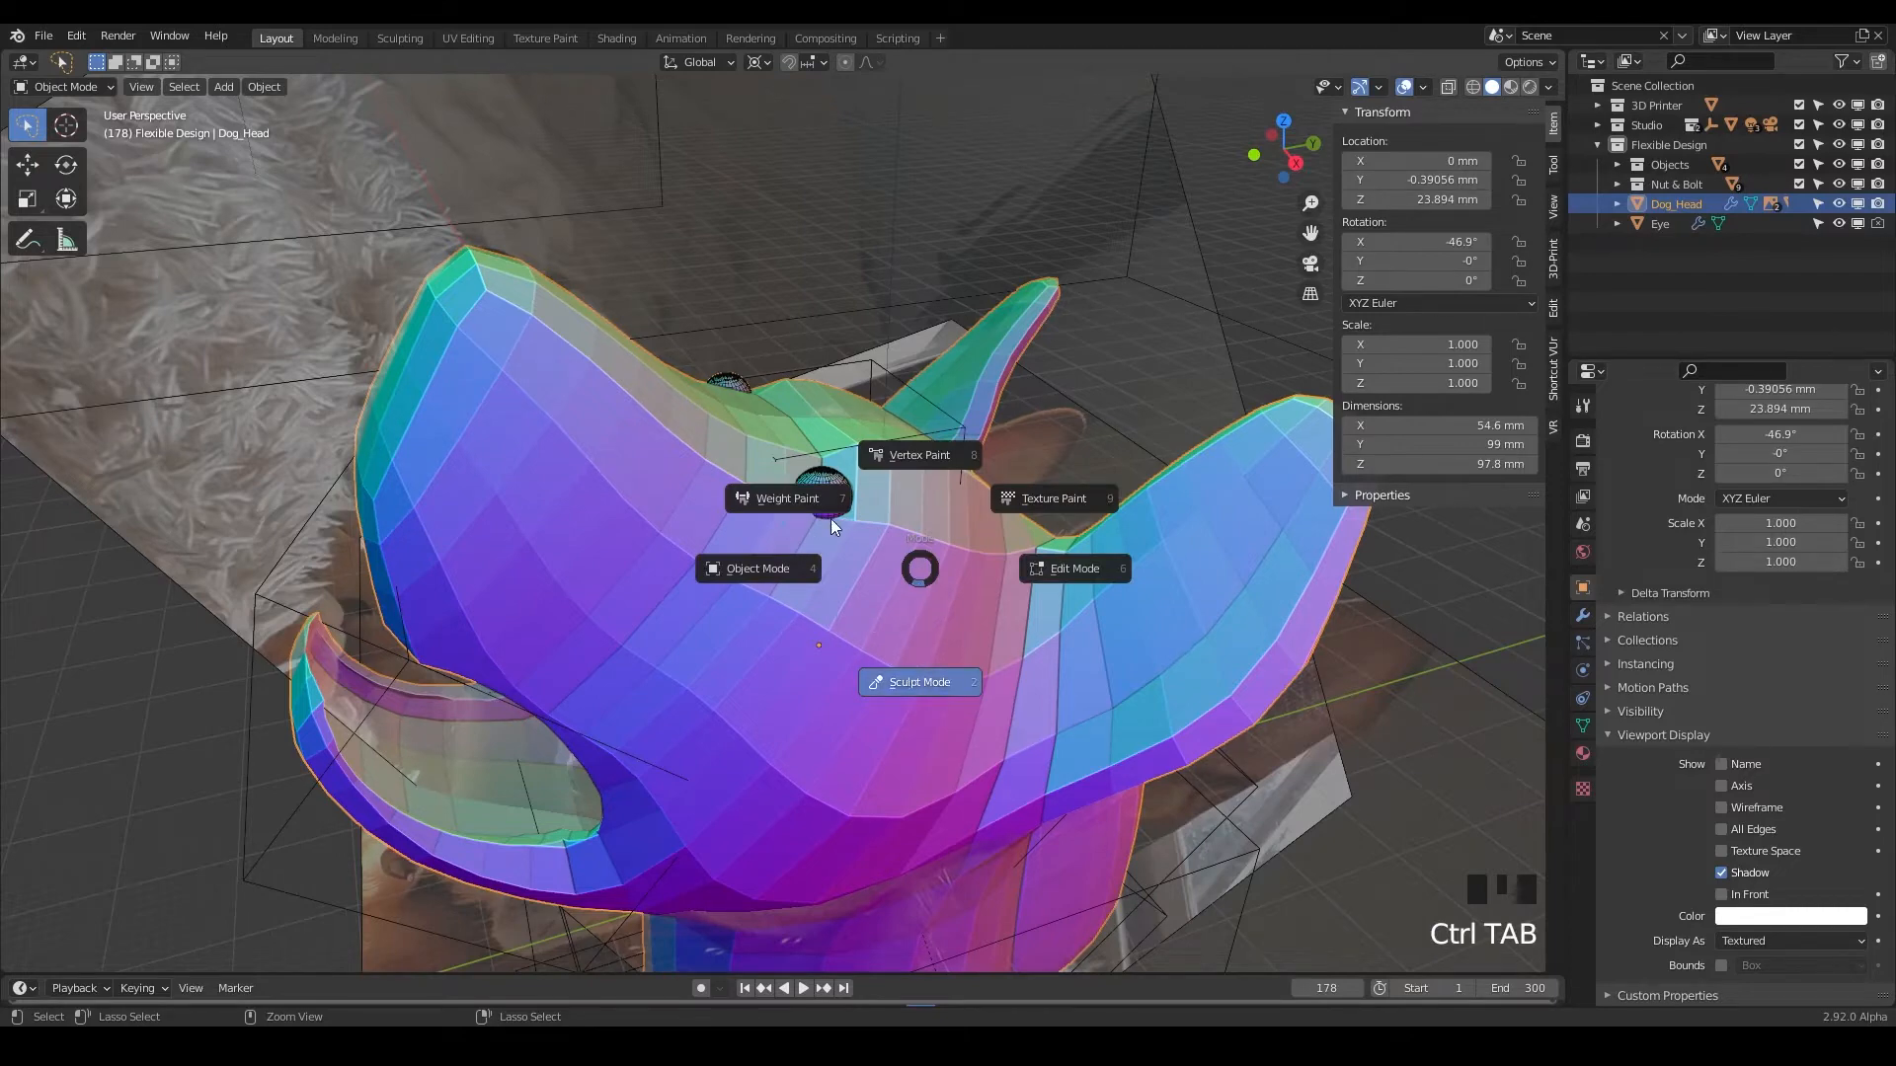
{"action": "left_click", "coordinate": [919, 682]}
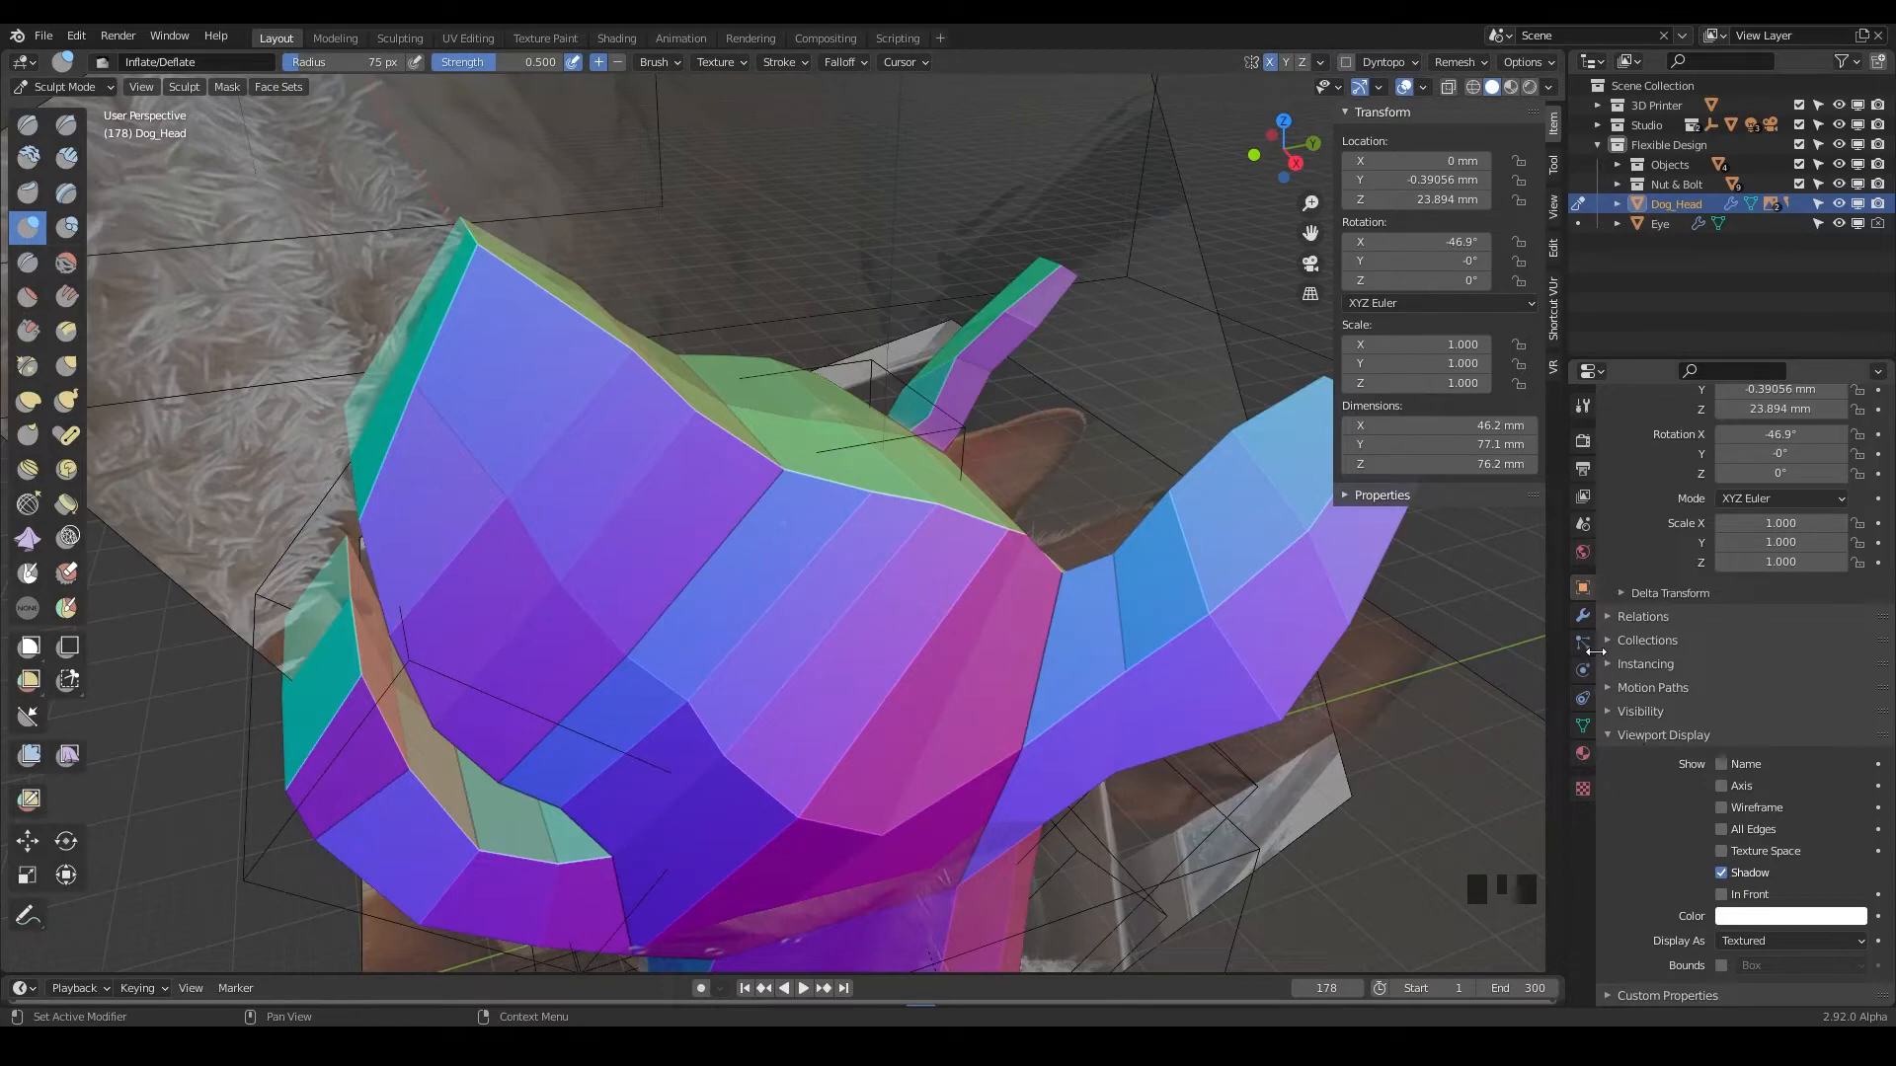
{"action": "left_click", "coordinate": [1583, 614]}
{"action": "scroll", "coordinate": [1674, 478], "scroll_direction": "up", "scroll_amount": 4}
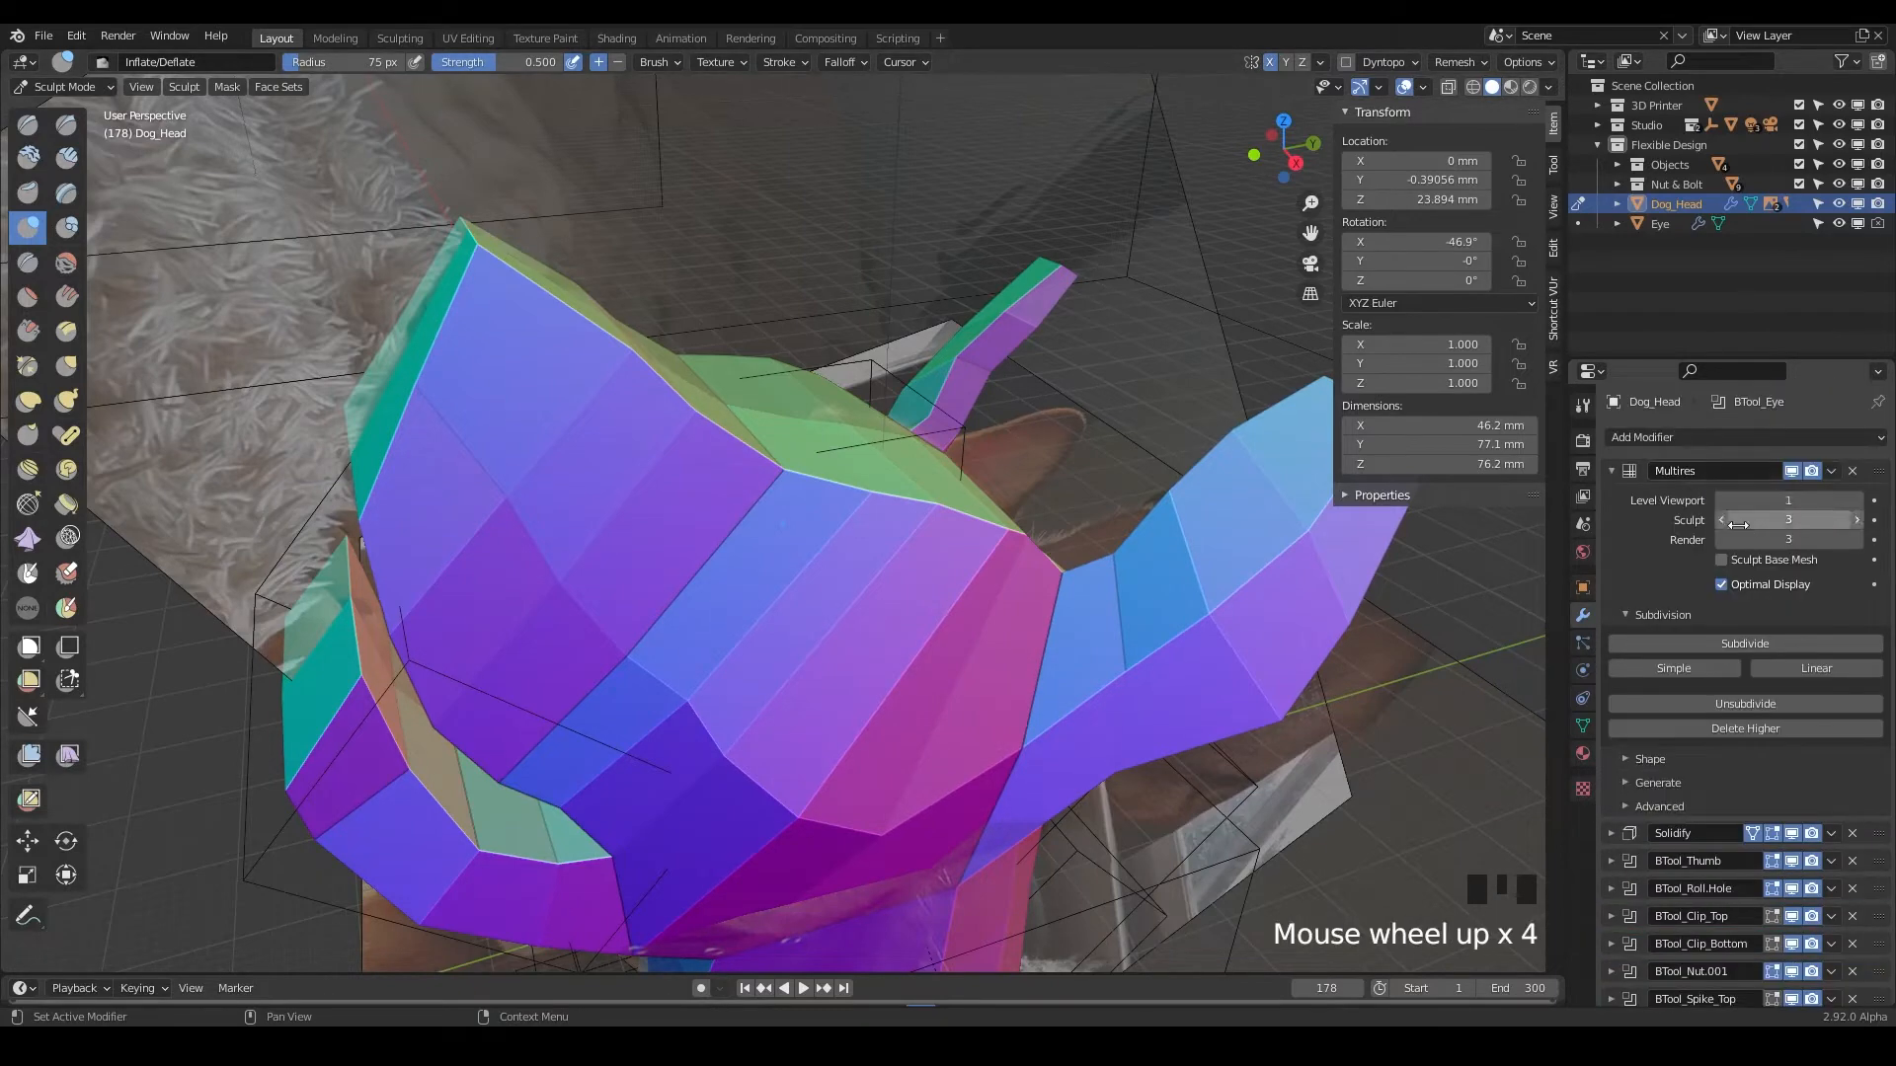
{"action": "left_click", "coordinate": [1720, 520]}
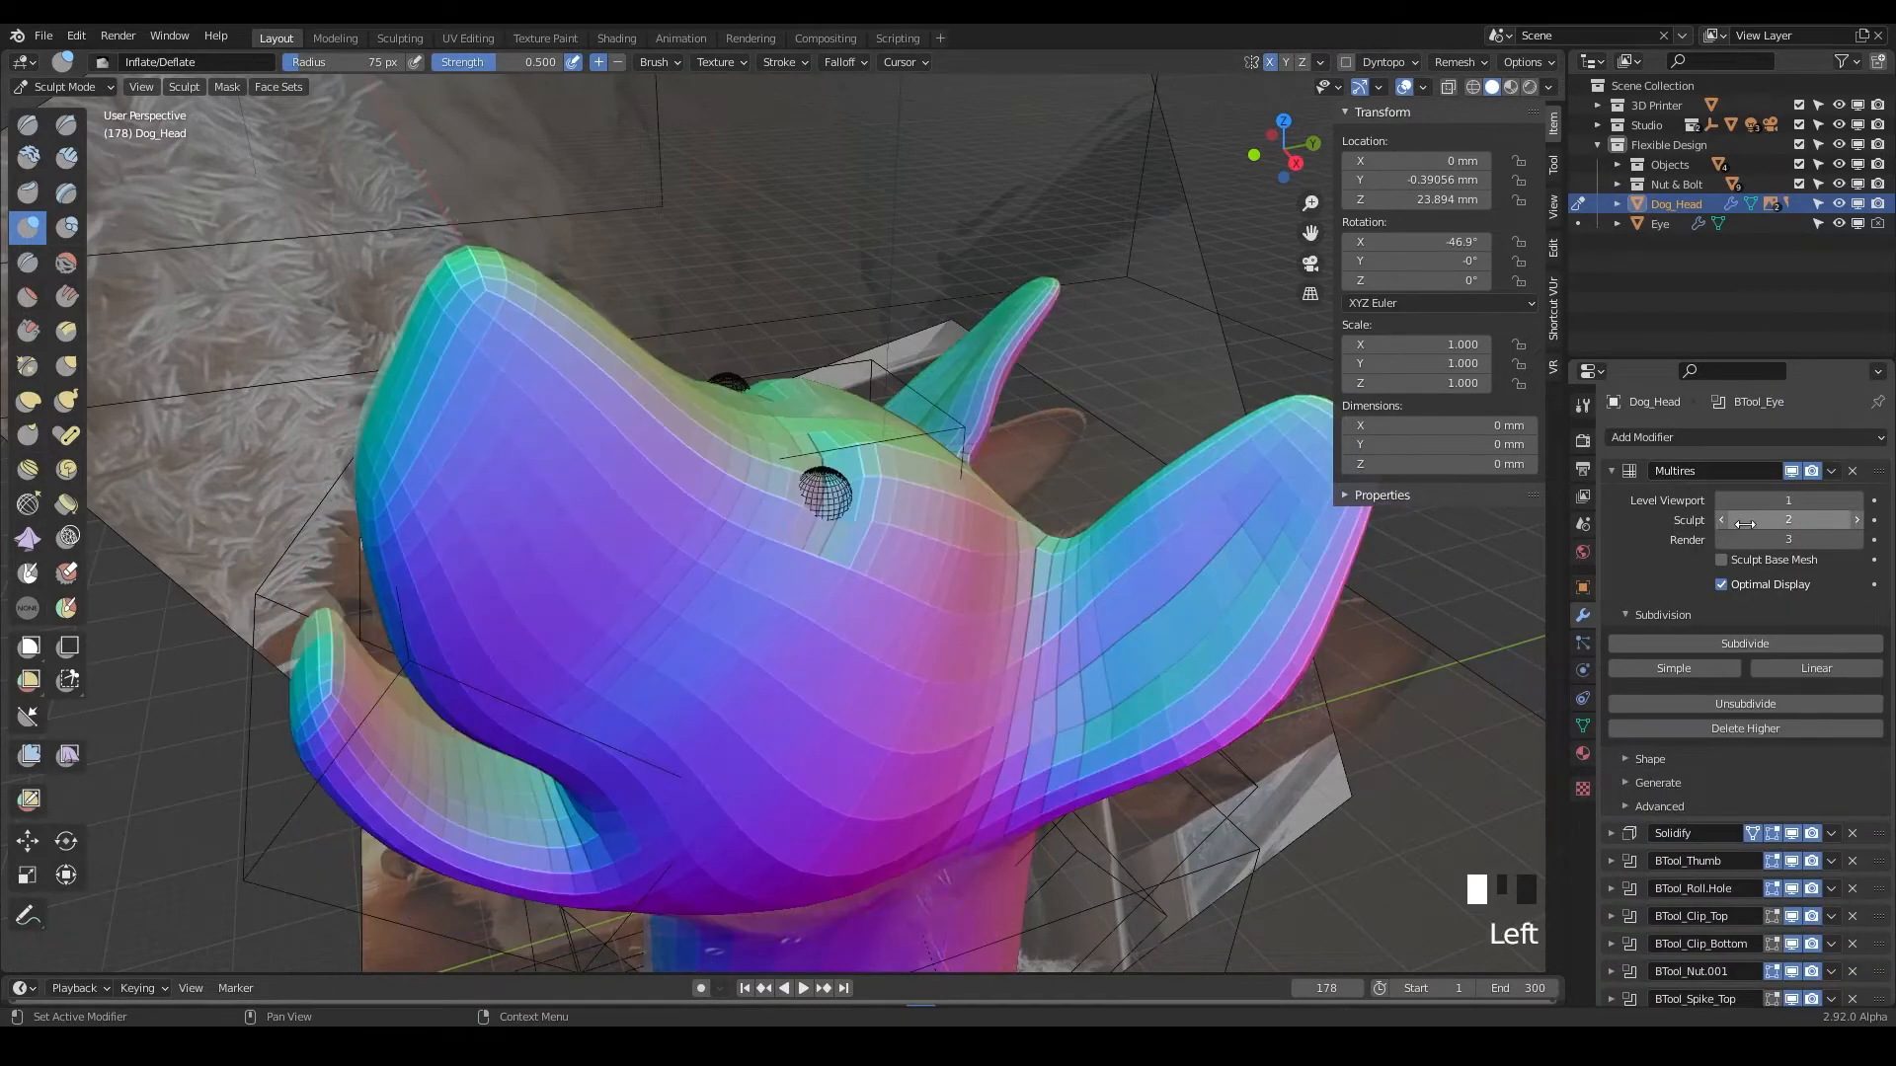
{"action": "left_click", "coordinate": [1856, 521]}
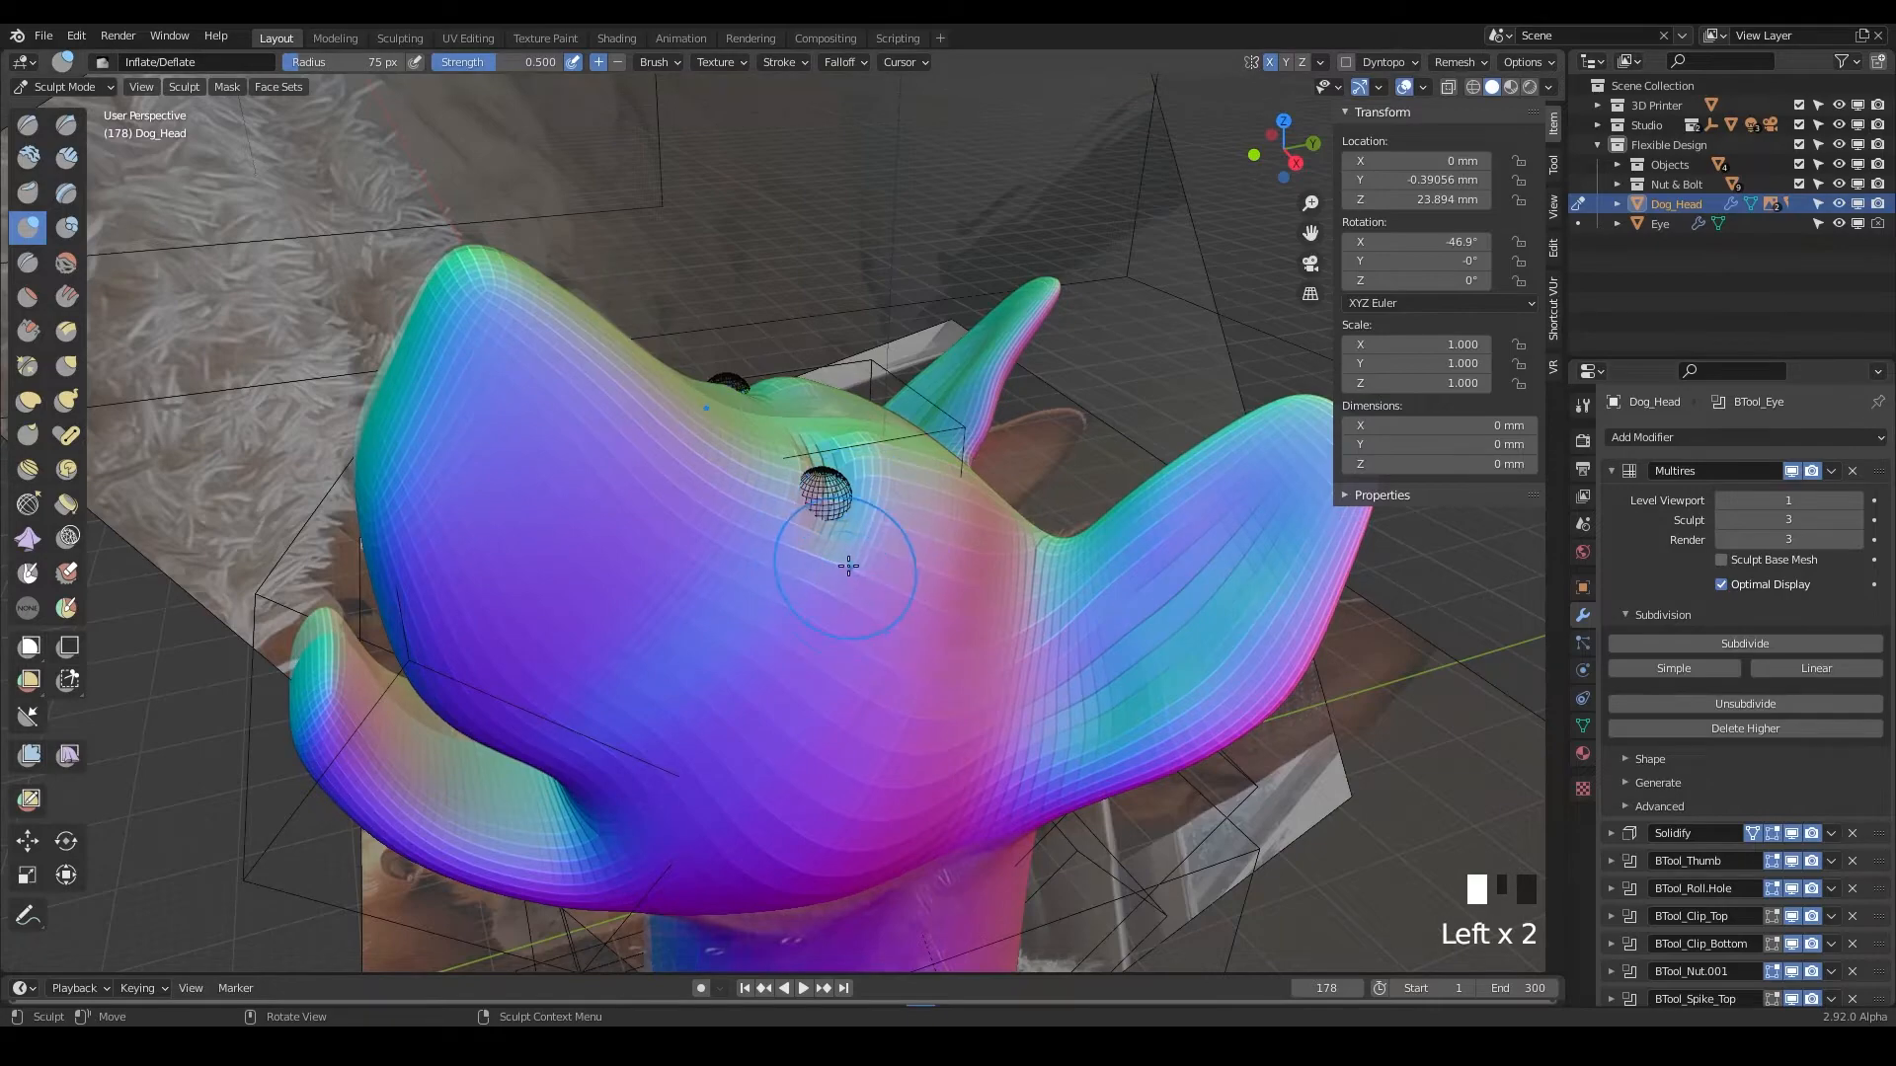
Build up the brow and the area behind the eye with the Draw brush at radius 75 px and strength 0.500.
{"action": "scroll", "coordinate": [861, 538], "scroll_direction": "up", "scroll_amount": 2}
{"action": "middle_click_drag", "start_coordinate": [865, 550], "coordinate": [638, 620], "text": "shift"}
{"action": "scroll", "coordinate": [910, 664], "scroll_direction": "up", "scroll_amount": 2}
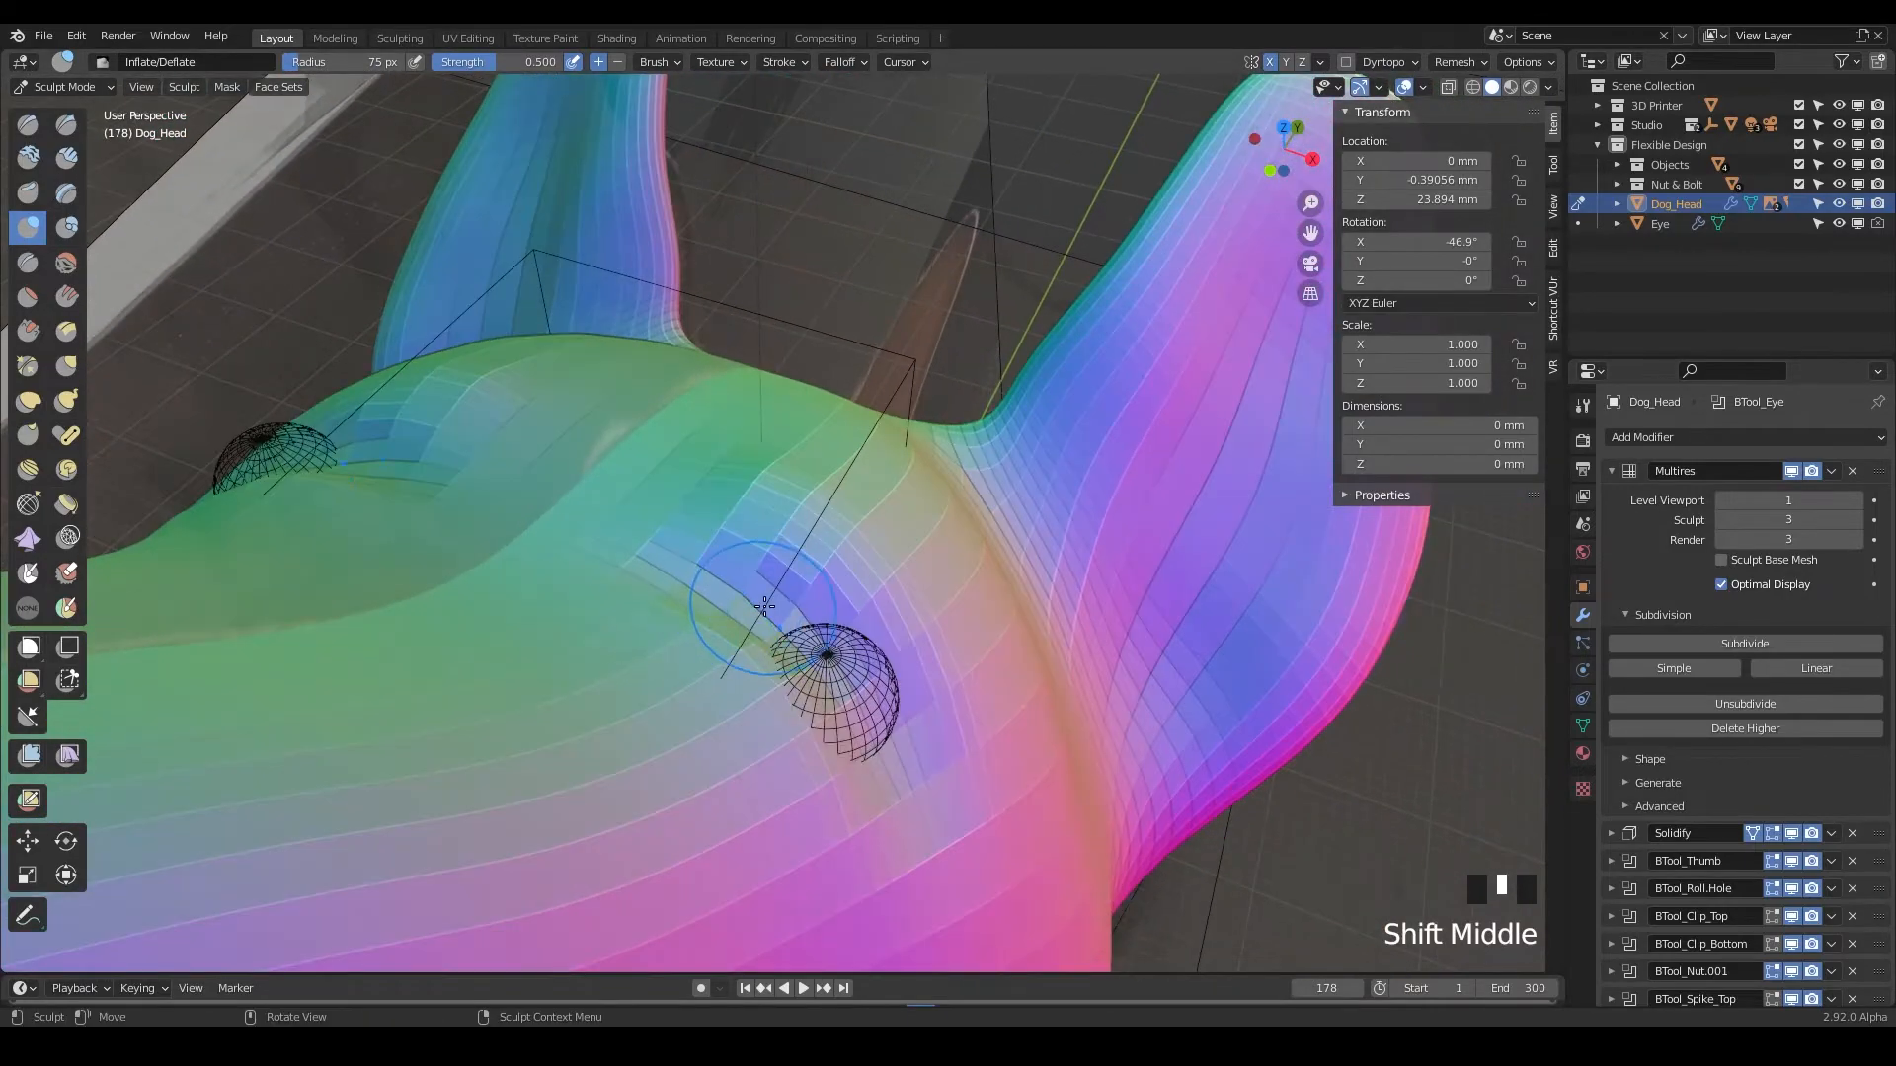
{"action": "left_click", "coordinate": [26, 128]}
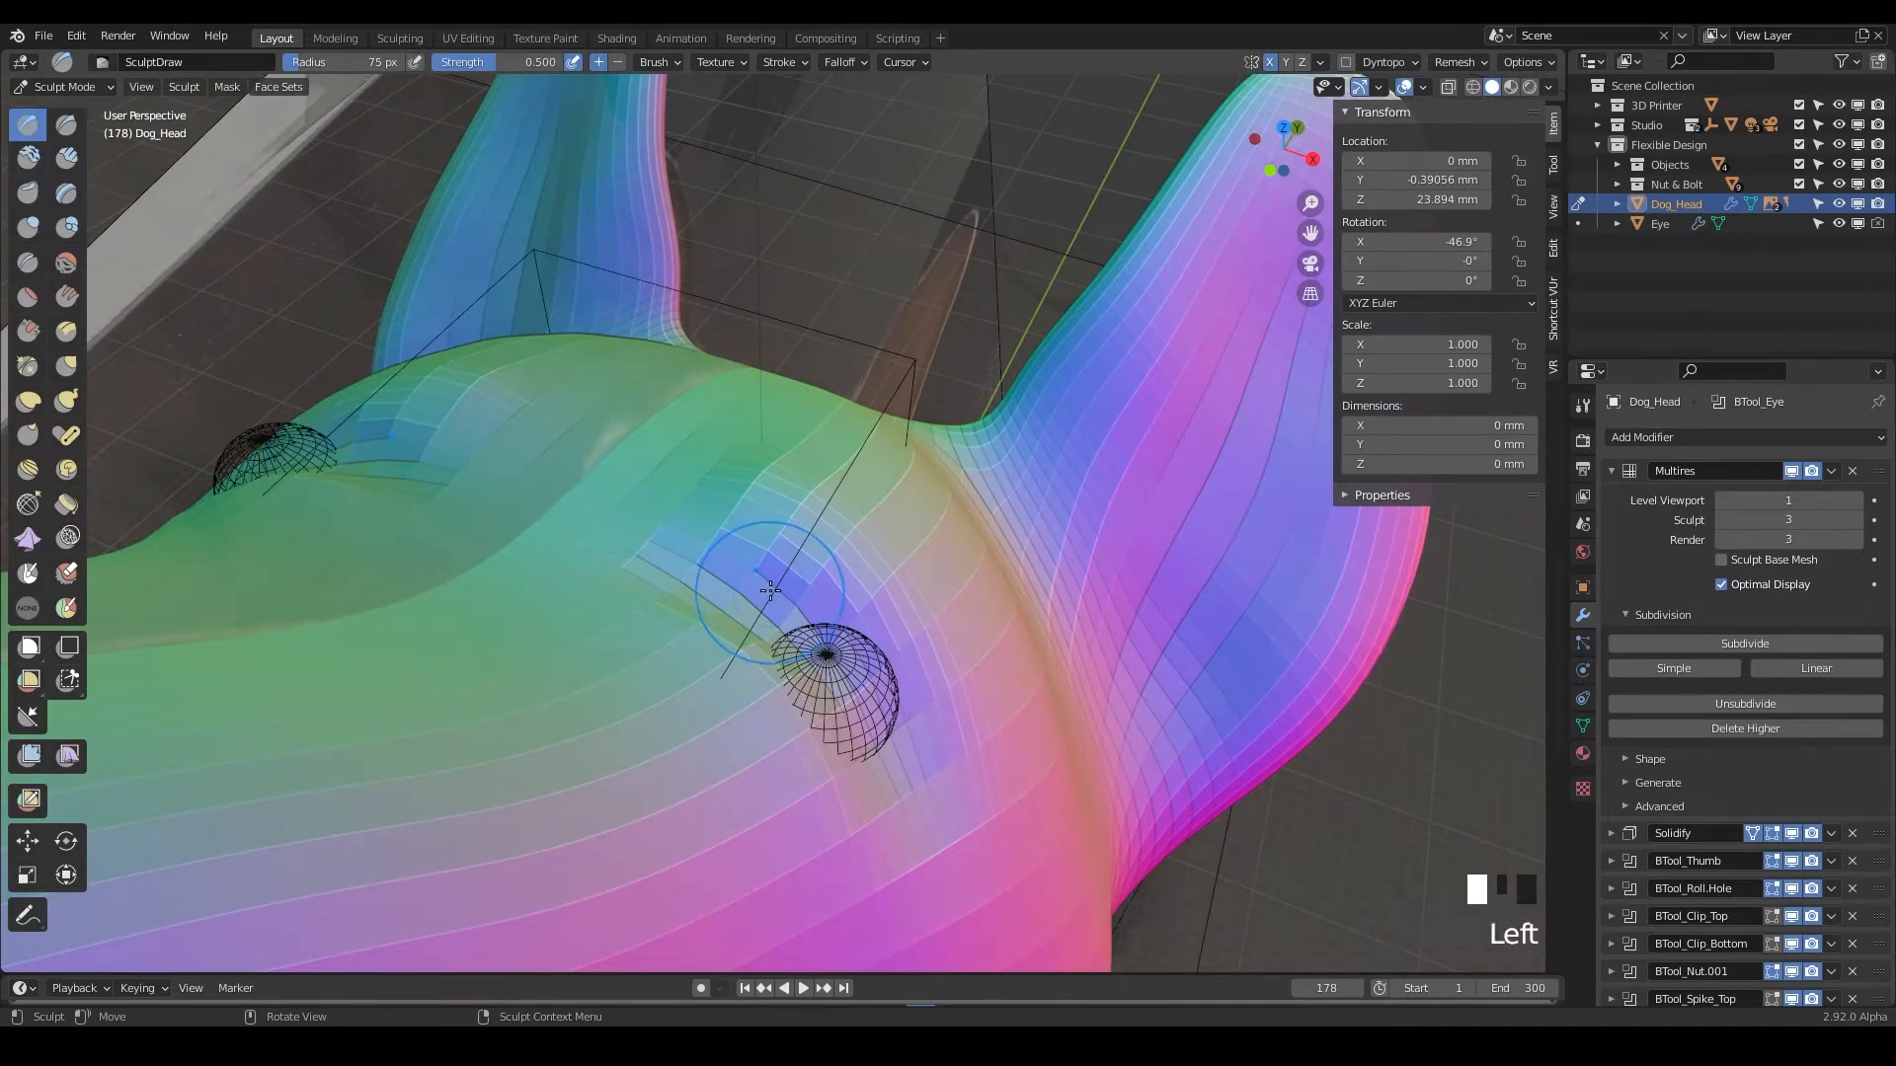
{"action": "scroll", "coordinate": [761, 570], "scroll_direction": "down", "scroll_amount": 2}
{"action": "left_click", "coordinate": [829, 554]}
{"action": "left_click", "coordinate": [876, 613]}
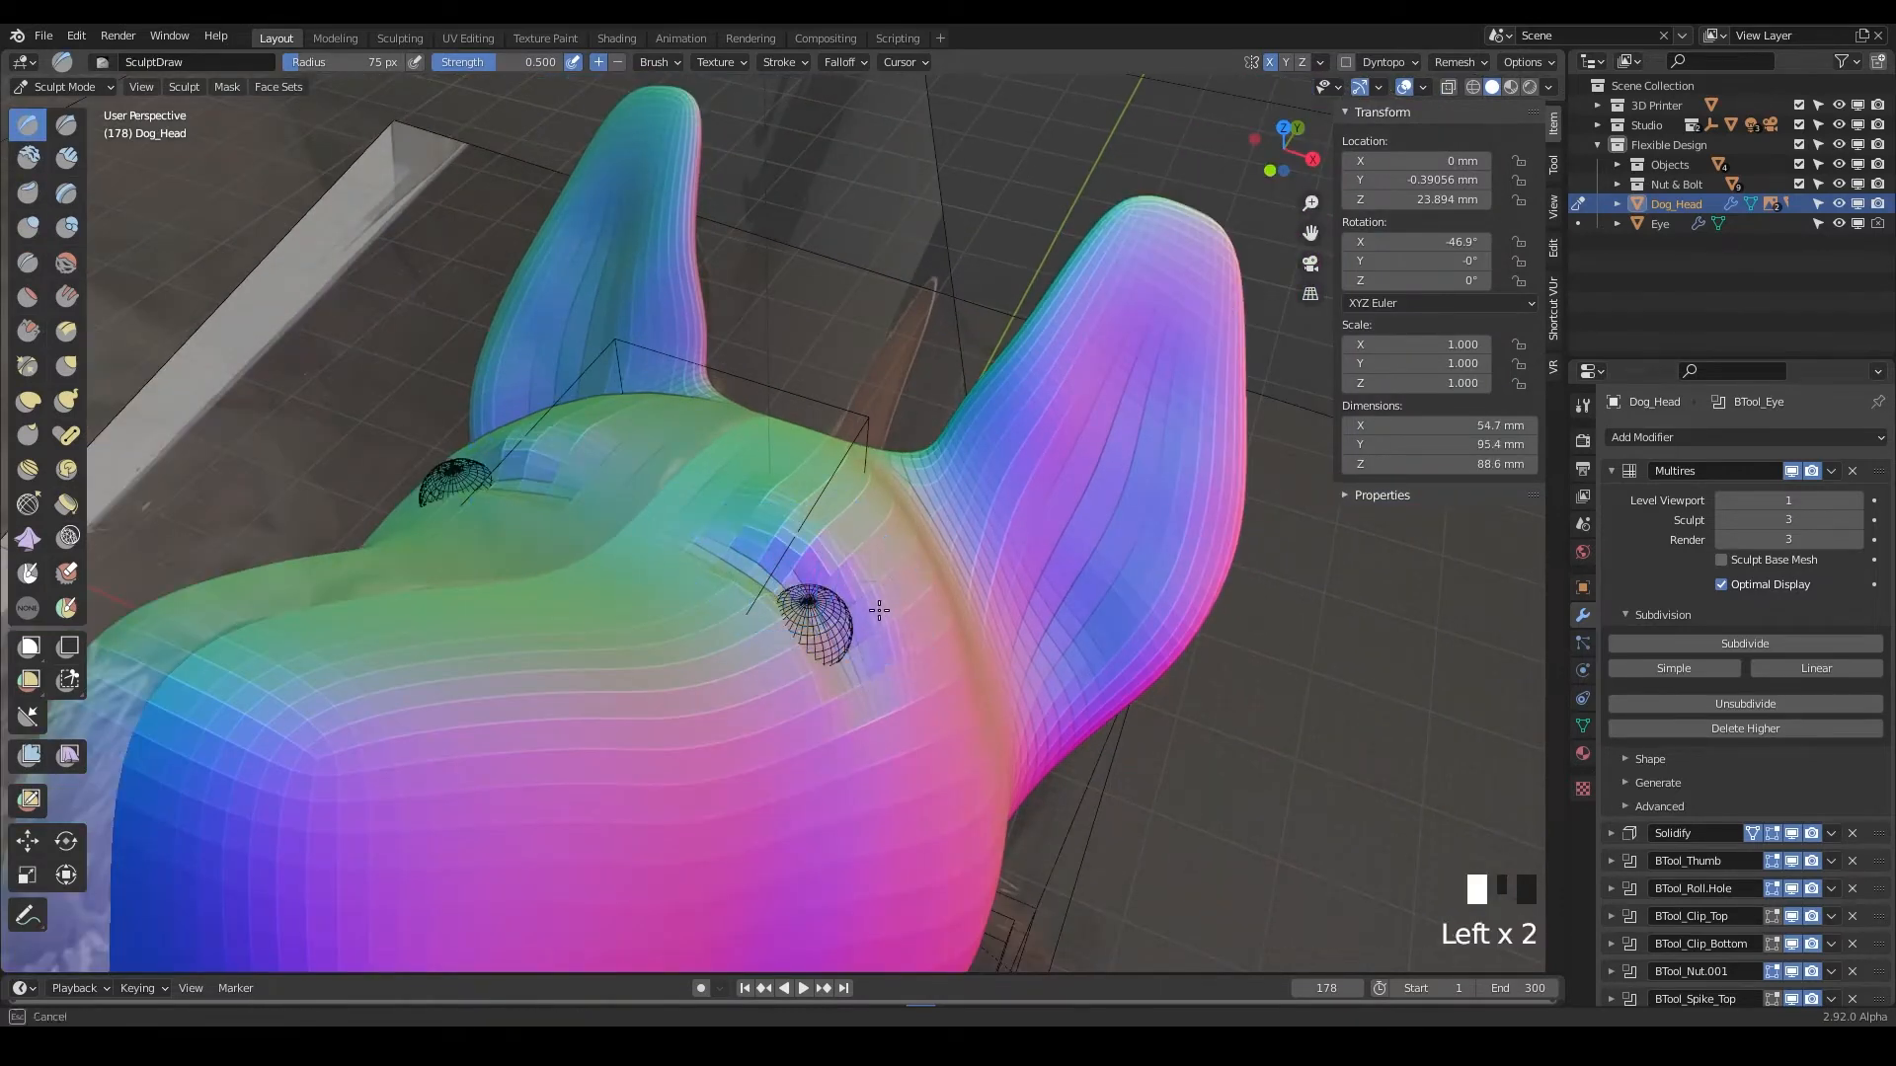
{"action": "left_click", "coordinate": [833, 618]}
{"action": "mouse_move", "coordinate": [833, 618]}
{"action": "left_mouse_down"}
{"action": "mouse_move", "coordinate": [868, 603]}
{"action": "mouse_move", "coordinate": [847, 571]}
{"action": "left_mouse_up"}
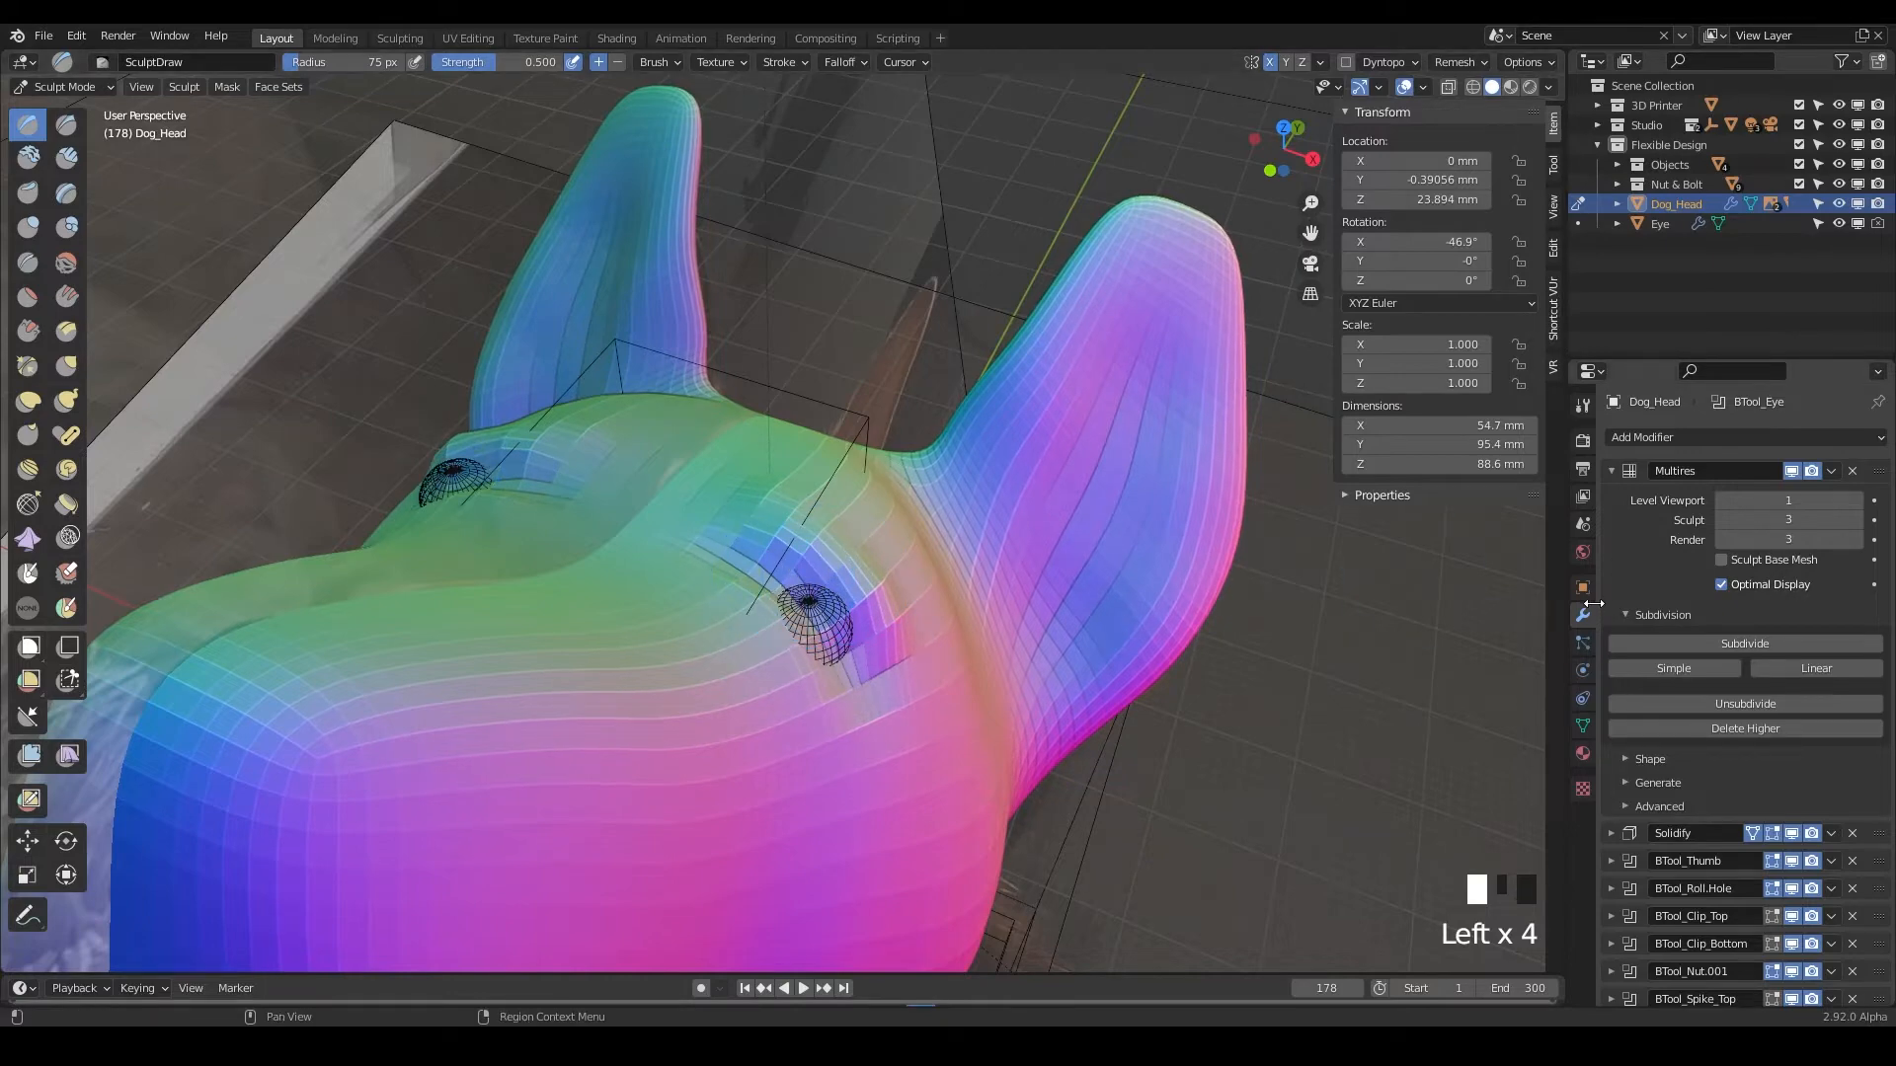
Subdivide the Multires modifier to level 4 and build up more volume around the eye socket with the Draw brush.
{"action": "left_click", "coordinate": [1745, 643]}
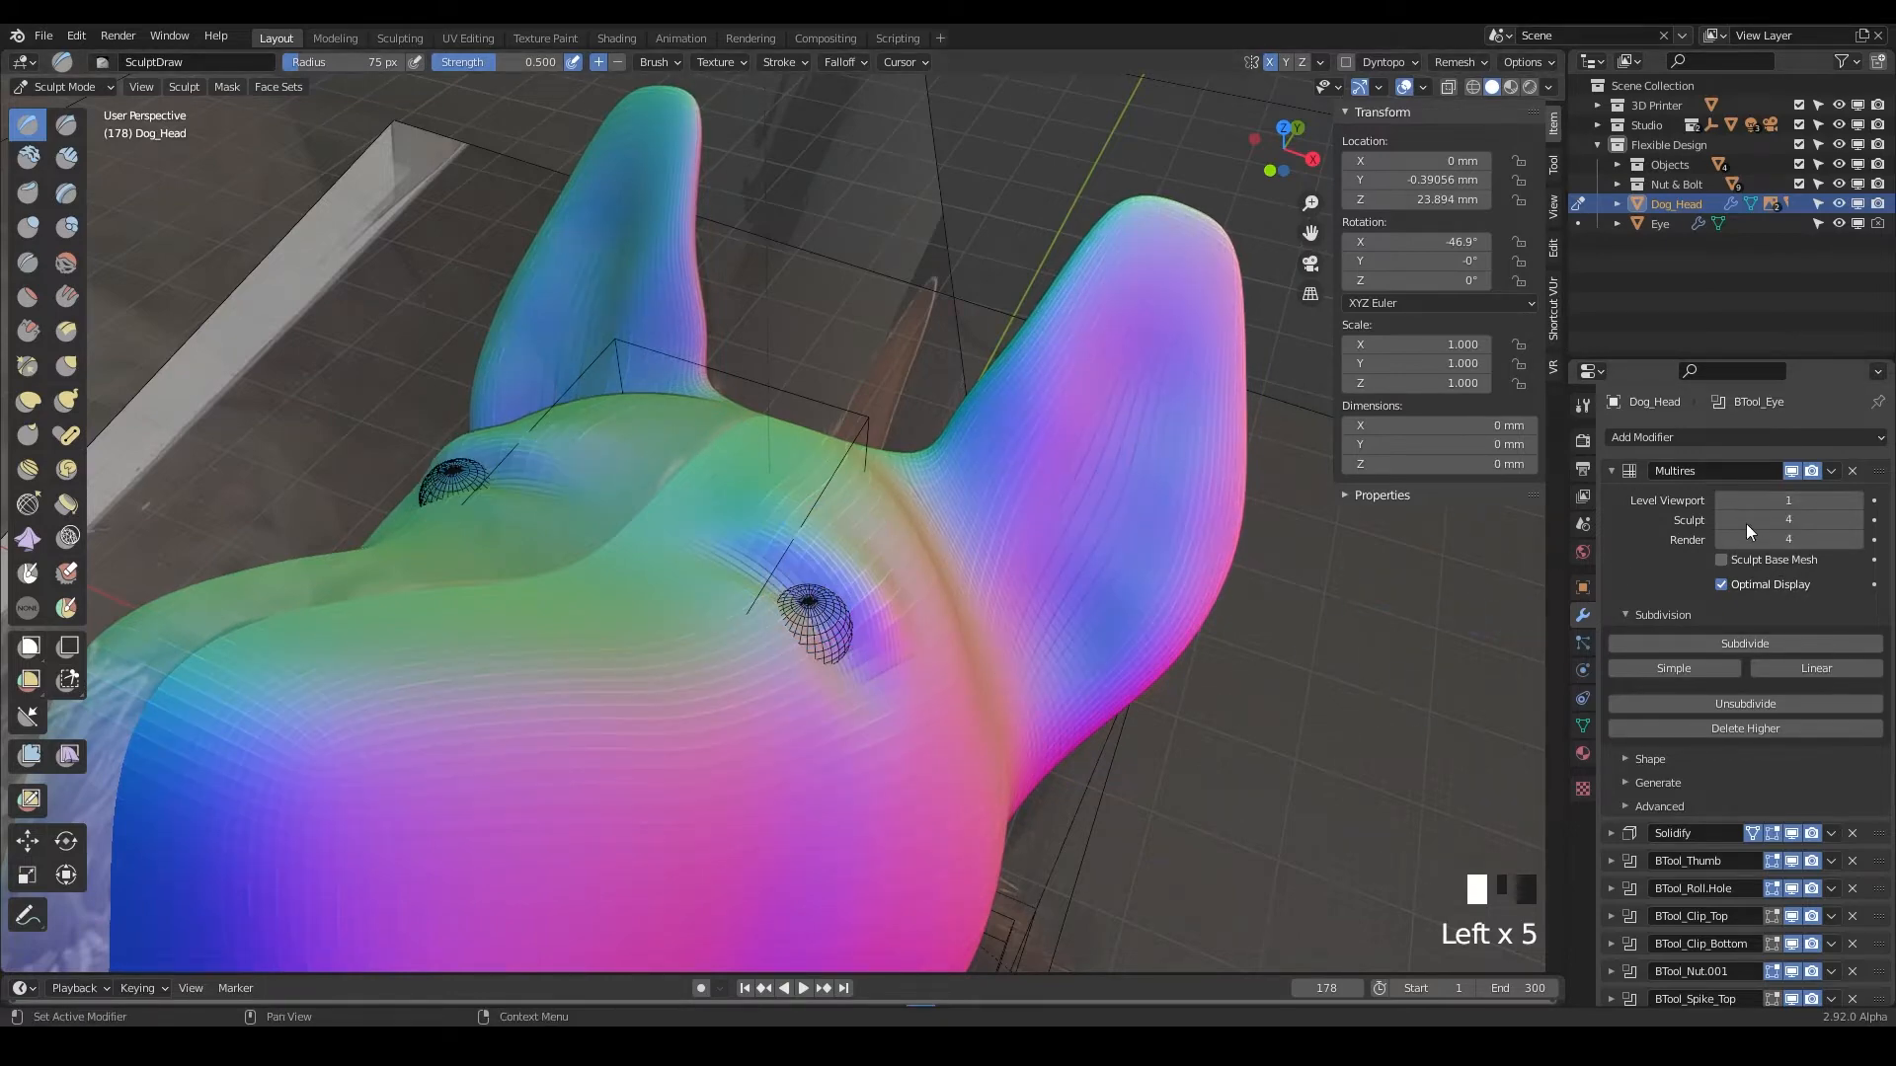
{"action": "middle_click_drag", "start_coordinate": [677, 690], "coordinate": [716, 593]}
{"action": "mouse_move", "coordinate": [692, 579]}
{"action": "left_mouse_down"}
{"action": "mouse_move", "coordinate": [747, 569]}
{"action": "mouse_move", "coordinate": [685, 567]}
{"action": "mouse_move", "coordinate": [727, 550]}
{"action": "left_mouse_up"}
{"action": "scroll", "coordinate": [737, 601], "scroll_direction": "down", "scroll_amount": 2}
{"action": "mouse_move", "coordinate": [736, 601]}
{"action": "middle_mouse_down"}
{"action": "mouse_move", "coordinate": [632, 659]}
{"action": "mouse_move", "coordinate": [772, 490]}
{"action": "middle_mouse_up"}
{"action": "scroll", "coordinate": [756, 513], "scroll_direction": "up", "scroll_amount": 2}
{"action": "left_click_drag", "start_coordinate": [760, 573], "coordinate": [779, 633]}
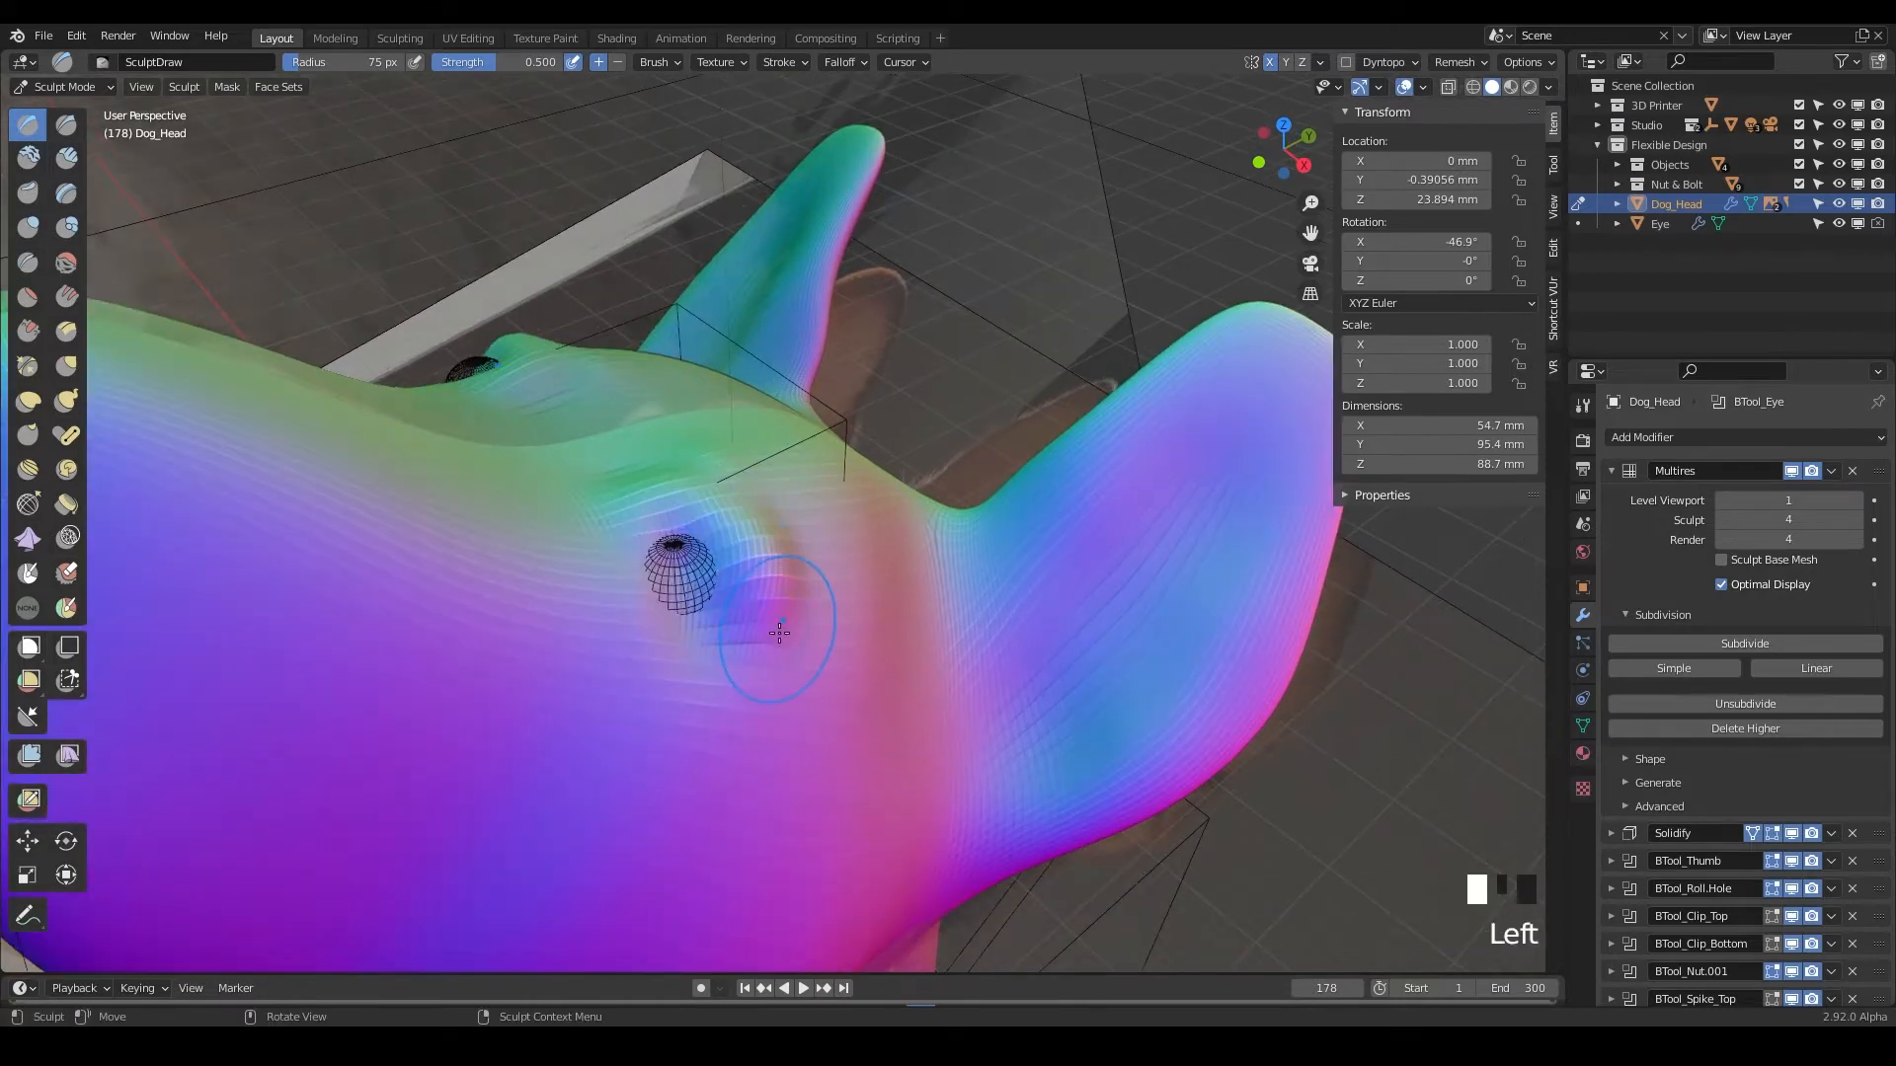
Smooth the sculpted skin above and around the eye.
{"action": "middle_click_drag", "start_coordinate": [795, 649], "coordinate": [732, 618], "text": "shift"}
{"action": "mouse_move", "coordinate": [731, 618]}
{"action": "left_mouse_down", "text": "shift"}
{"action": "mouse_move", "coordinate": [703, 614]}
{"action": "mouse_move", "coordinate": [671, 539]}
{"action": "left_mouse_up", "text": "shift"}
{"action": "left_click_drag", "start_coordinate": [676, 552], "coordinate": [651, 503], "text": "shift"}
{"action": "mouse_move", "coordinate": [652, 504]}
{"action": "left_mouse_down", "text": "shift"}
{"action": "mouse_move", "coordinate": [626, 487]}
{"action": "mouse_move", "coordinate": [675, 598]}
{"action": "left_mouse_up", "text": "shift"}
Add short Draw brush strokes beside the eye to raise the surrounding lid surface.
{"action": "scroll", "coordinate": [675, 598], "scroll_direction": "down", "scroll_amount": 3}
{"action": "mouse_move", "coordinate": [675, 598]}
{"action": "middle_mouse_down"}
{"action": "mouse_move", "coordinate": [1077, 758]}
{"action": "mouse_move", "coordinate": [718, 672]}
{"action": "middle_mouse_up"}
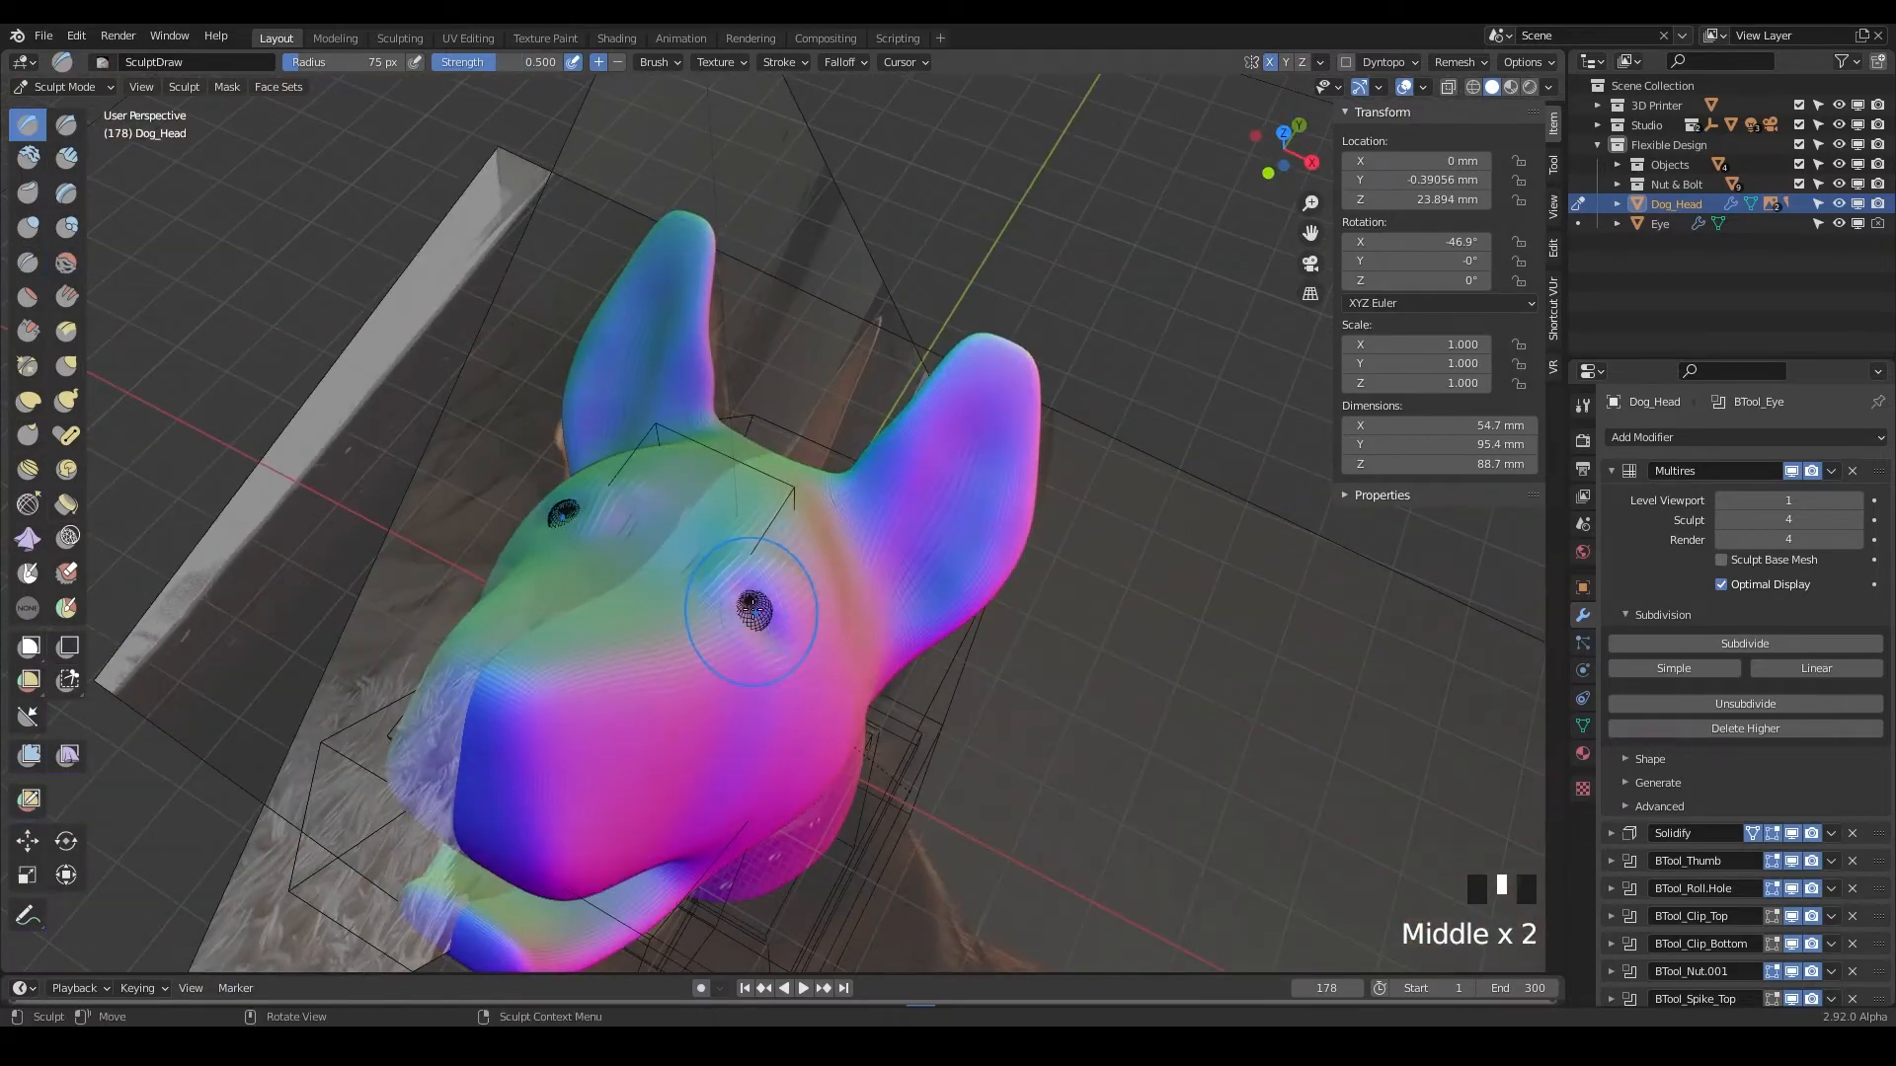
{"action": "scroll", "coordinate": [665, 612], "scroll_direction": "up", "scroll_amount": 3}
{"action": "left_click_drag", "start_coordinate": [669, 617], "coordinate": [681, 595]}
{"action": "left_click_drag", "start_coordinate": [660, 618], "coordinate": [684, 591]}
{"action": "left_click_drag", "start_coordinate": [663, 612], "coordinate": [684, 589]}
Carve a hollow into the inner base of the ear with repeated subtracting Draw brush dabs.
{"action": "middle_click_drag", "start_coordinate": [701, 622], "coordinate": [612, 599]}
{"action": "scroll", "coordinate": [692, 652], "scroll_direction": "down", "scroll_amount": 2}
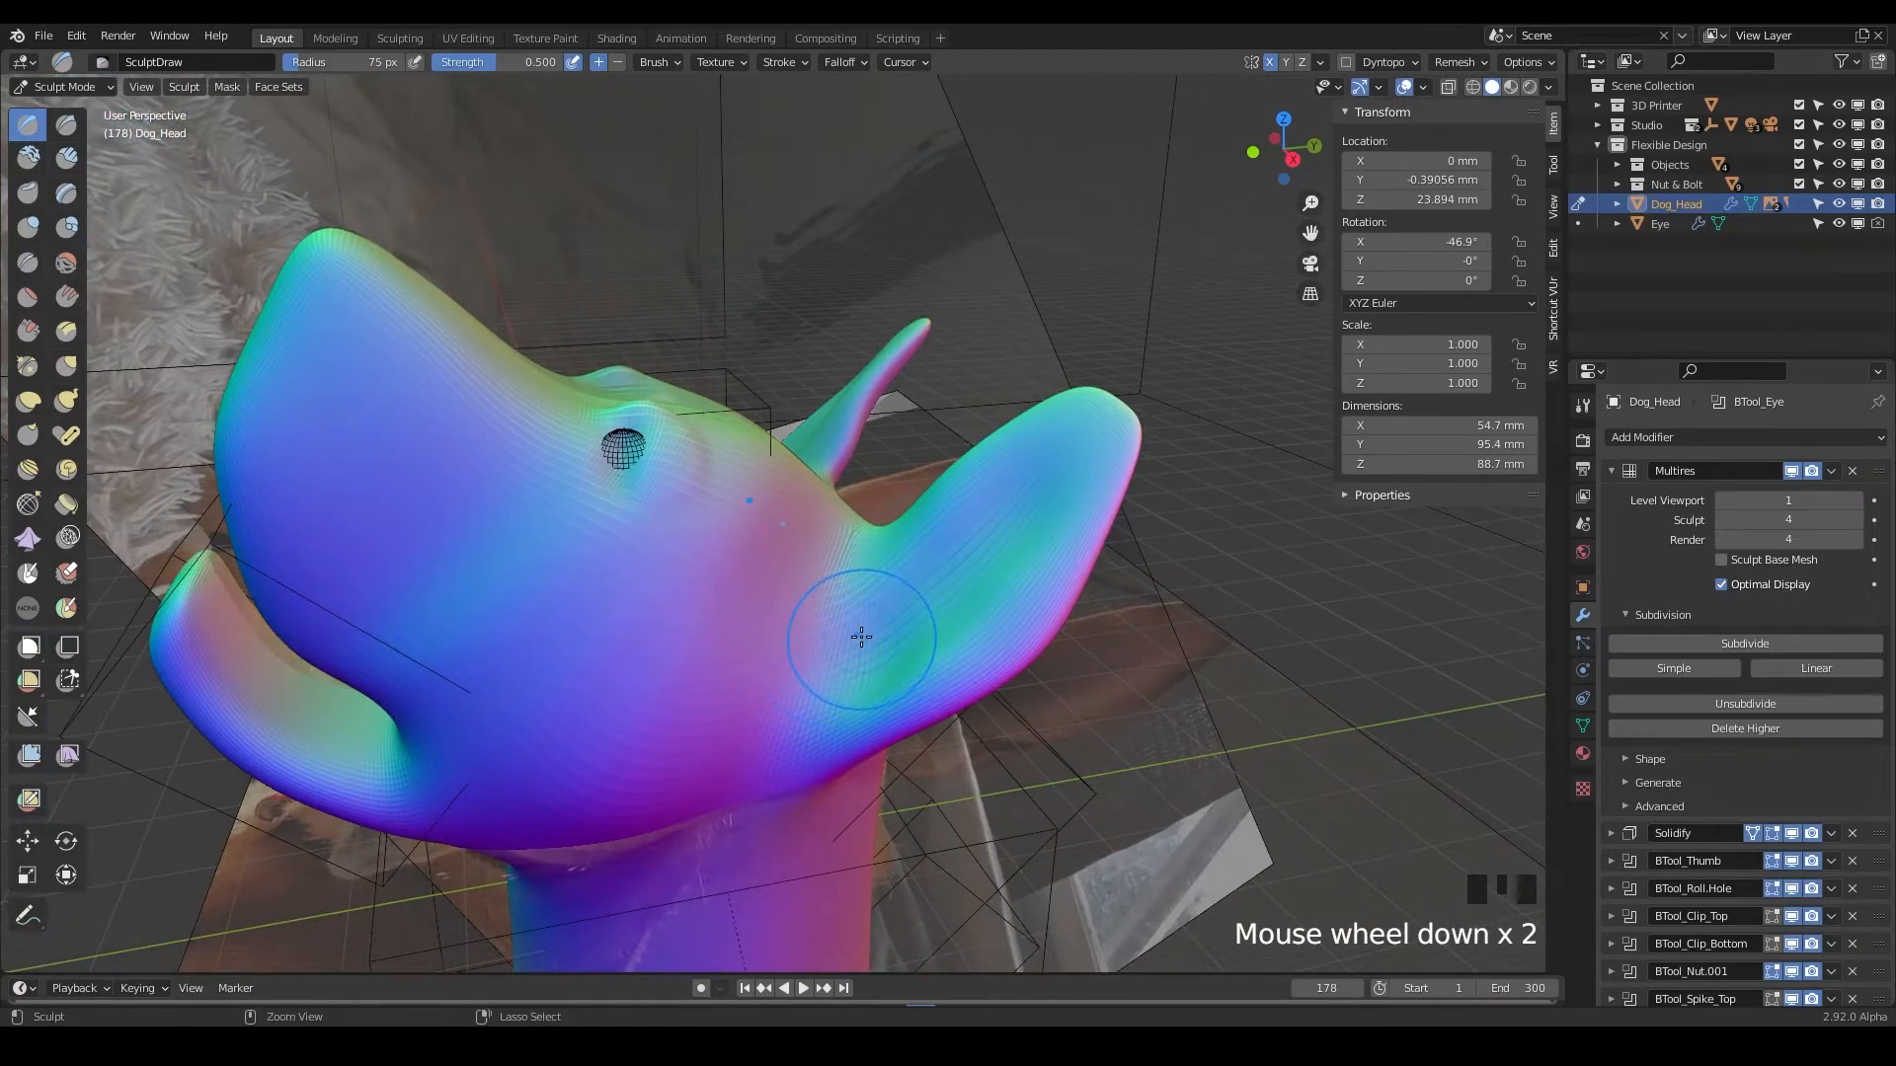
{"action": "left_click_drag", "start_coordinate": [860, 636], "coordinate": [852, 660], "text": "ctrl"}
{"action": "middle_click_drag", "start_coordinate": [855, 672], "coordinate": [844, 653]}
{"action": "left_click_drag", "start_coordinate": [844, 653], "coordinate": [844, 653], "text": "ctrl"}
{"action": "middle_click_drag", "start_coordinate": [854, 745], "coordinate": [799, 713]}
{"action": "left_click_drag", "start_coordinate": [814, 705], "coordinate": [814, 705], "text": "ctrl"}
{"action": "middle_click_drag", "start_coordinate": [813, 705], "coordinate": [825, 659]}
{"action": "left_click_drag", "start_coordinate": [825, 660], "coordinate": [825, 660], "text": "ctrl"}
{"action": "left_click", "coordinate": [824, 659], "text": "ctrl"}
{"action": "left_click", "coordinate": [824, 659], "text": "ctrl"}
{"action": "left_click", "coordinate": [824, 659], "text": "ctrl"}
{"action": "left_click", "coordinate": [825, 660], "text": "ctrl"}
{"action": "left_click", "coordinate": [824, 659], "text": "ctrl"}
{"action": "left_click", "coordinate": [825, 660], "text": "ctrl"}
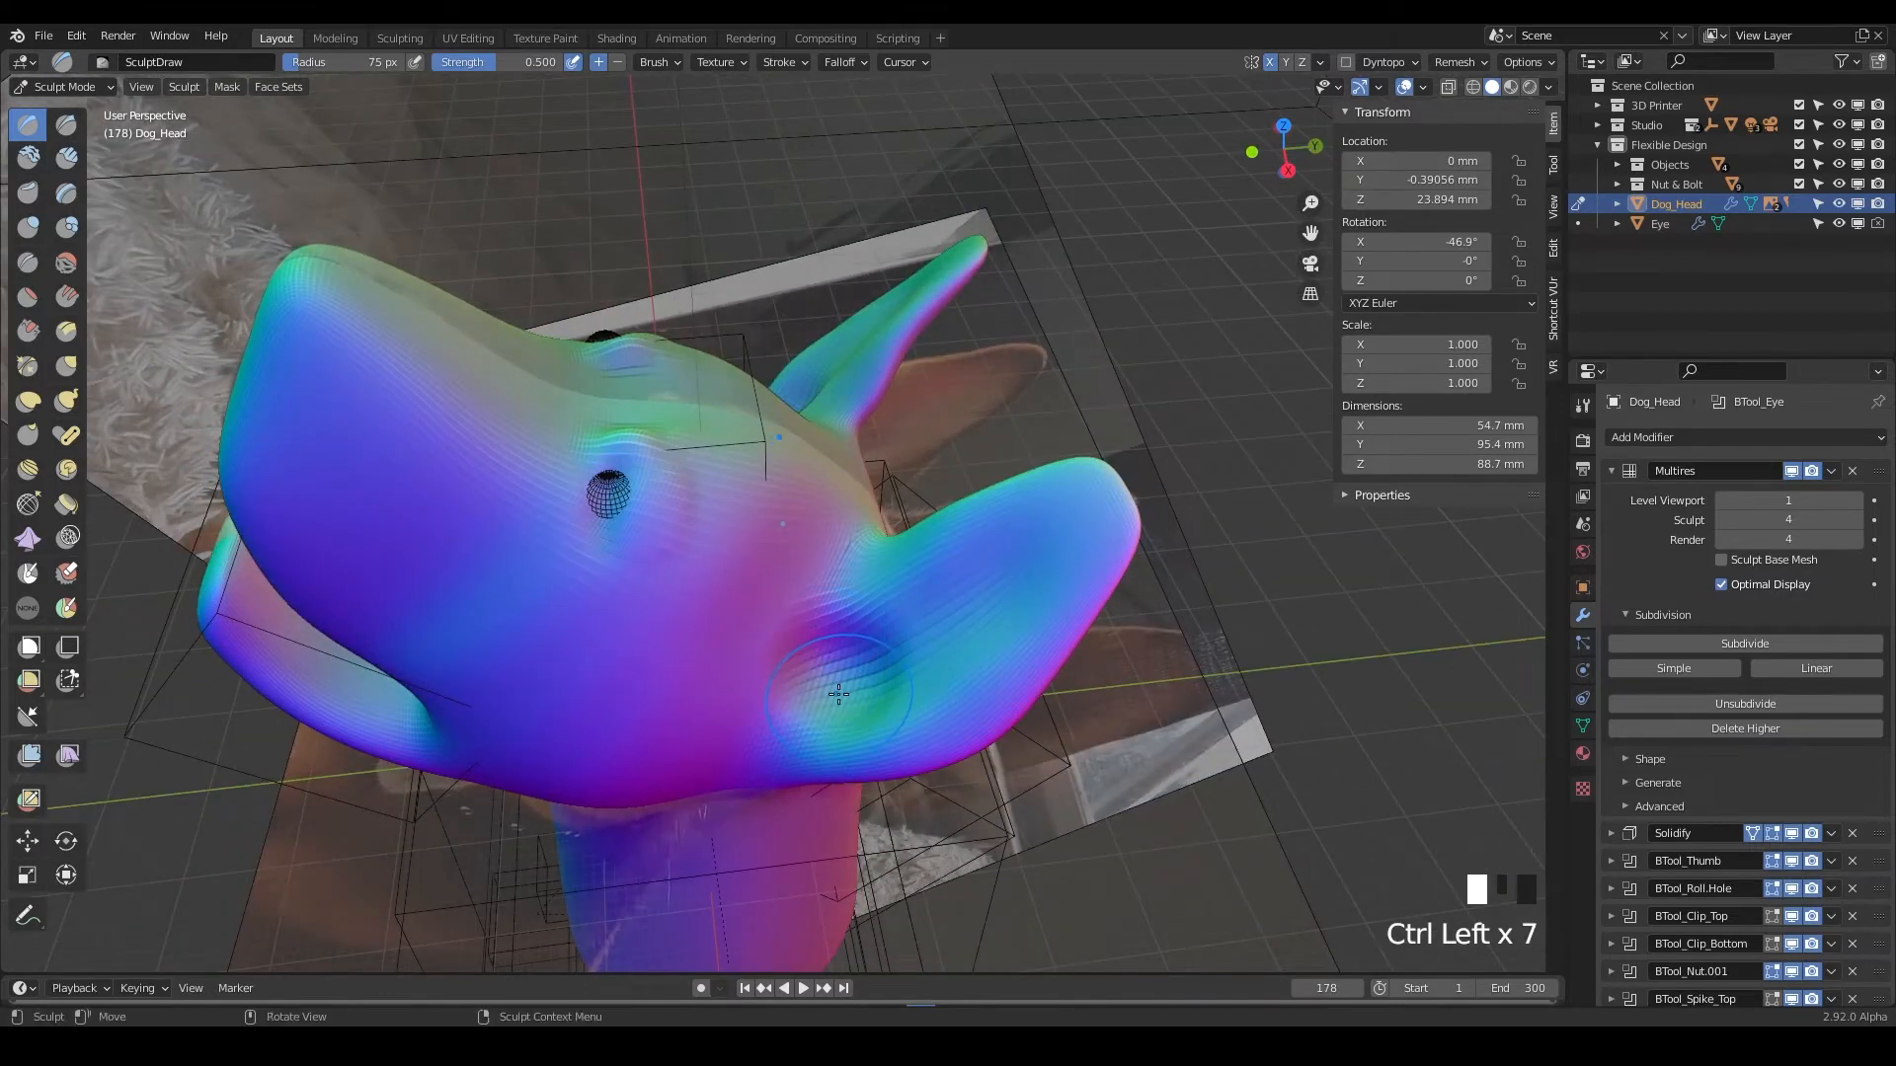
Extend the hollow along the inside of the ear toward its tip and lower rim, using subtracting Draw brush strokes.
{"action": "middle_click_drag", "start_coordinate": [825, 659], "coordinate": [939, 627]}
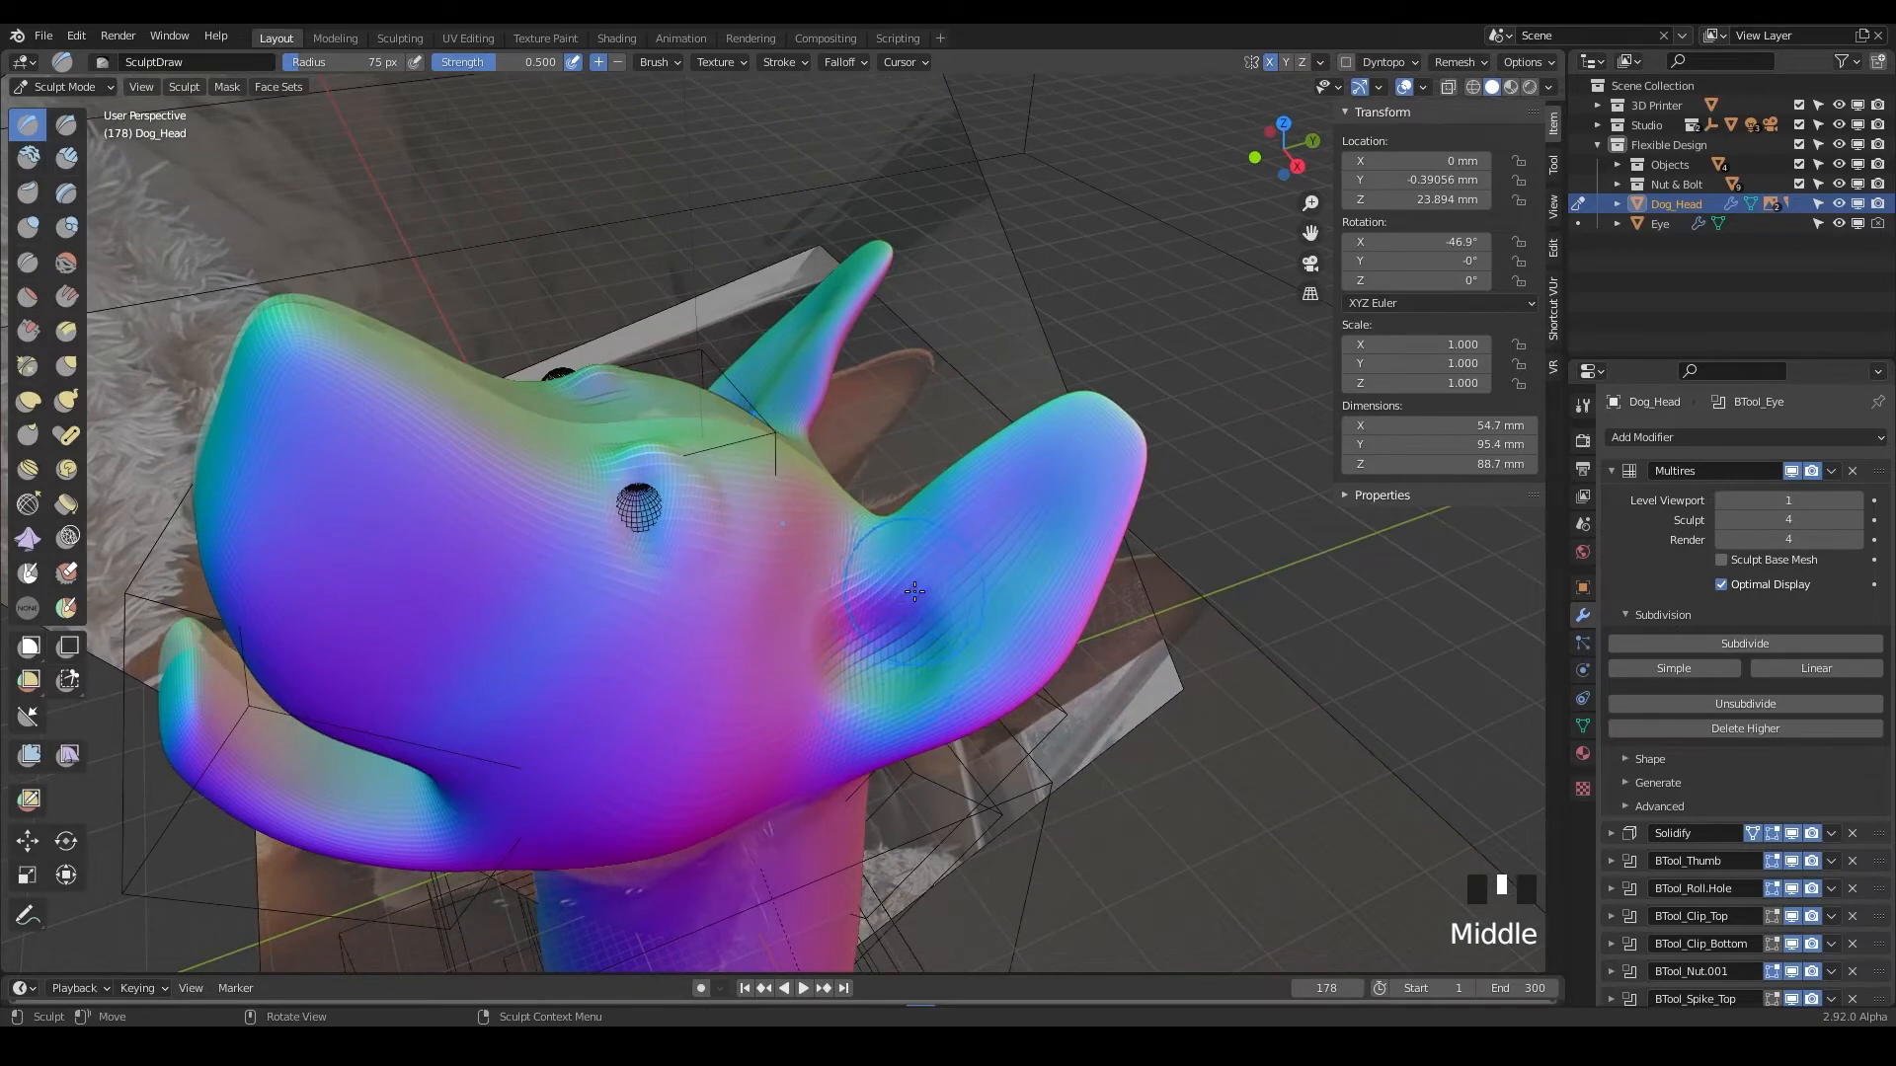
{"action": "left_click", "coordinate": [962, 549], "text": "ctrl"}
{"action": "left_click", "coordinate": [987, 568], "text": "ctrl"}
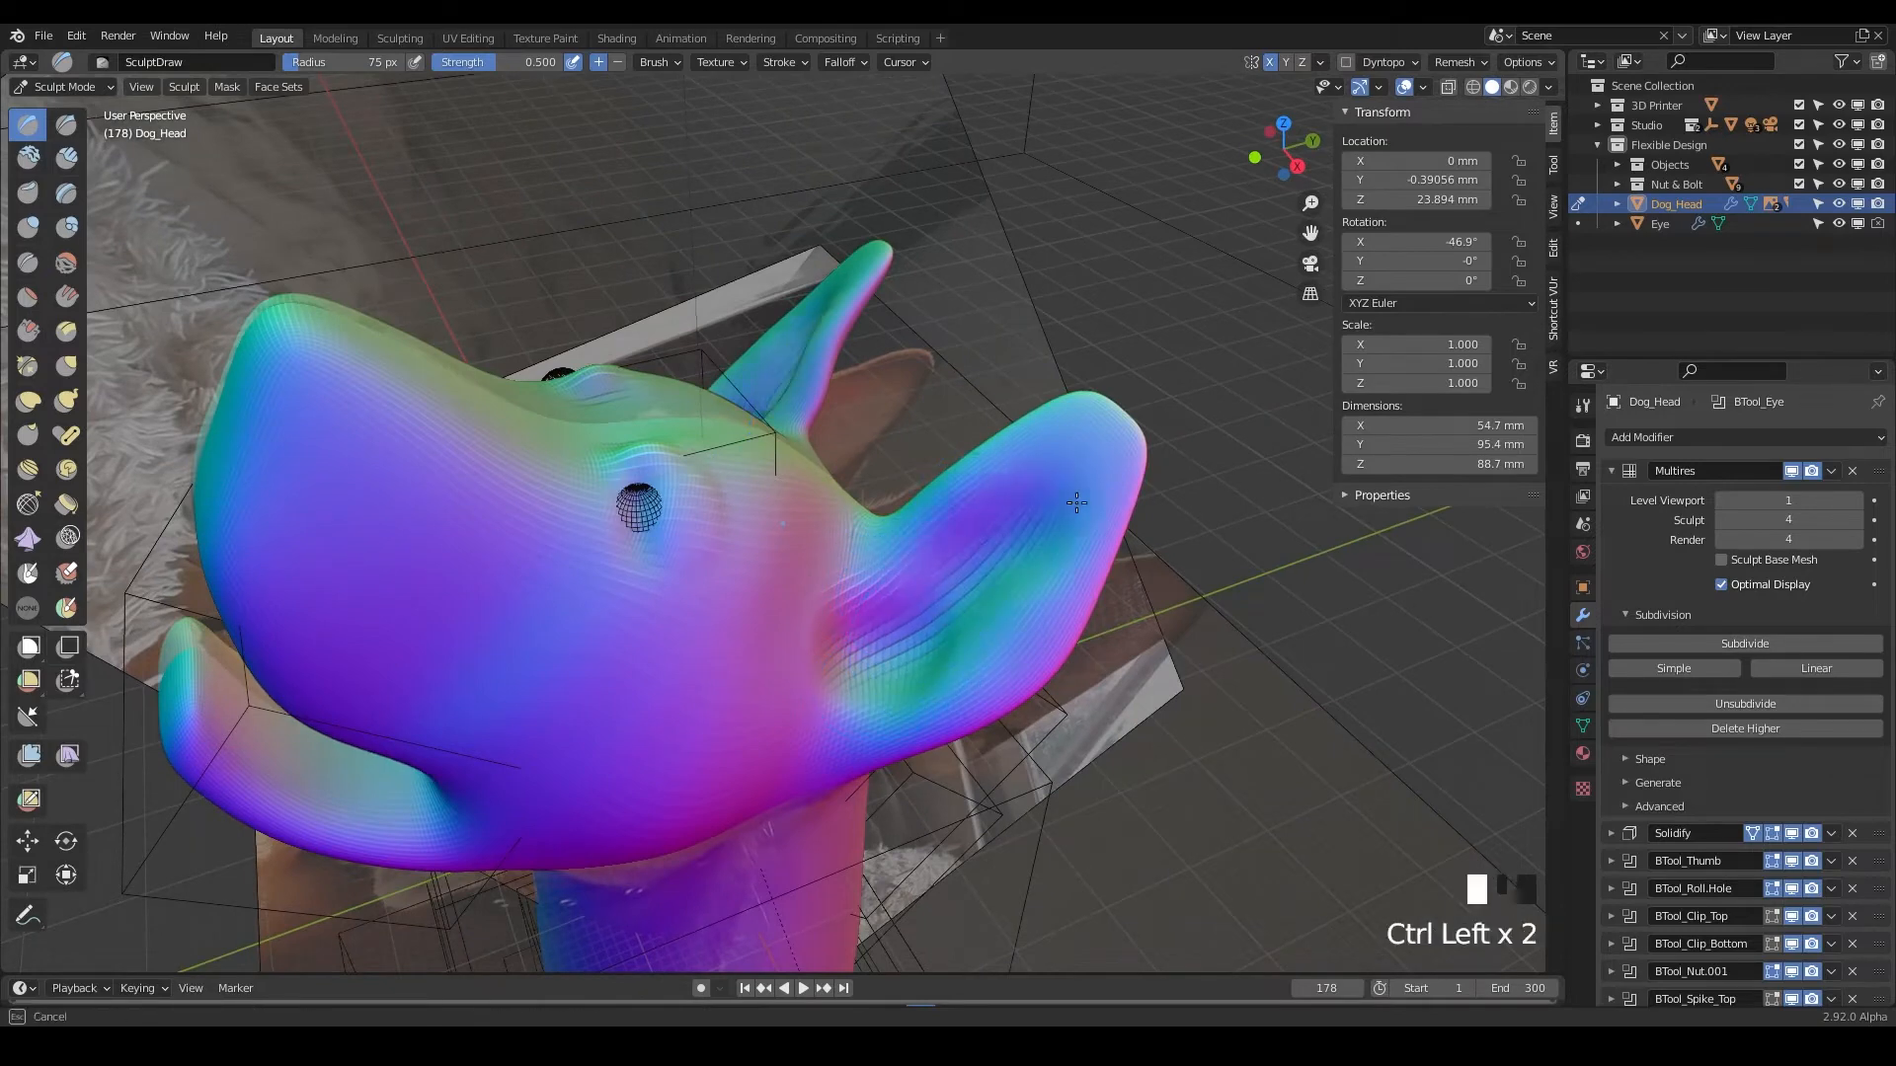
{"action": "left_click", "coordinate": [1027, 560], "text": "ctrl"}
{"action": "left_click", "coordinate": [1032, 553], "text": "ctrl"}
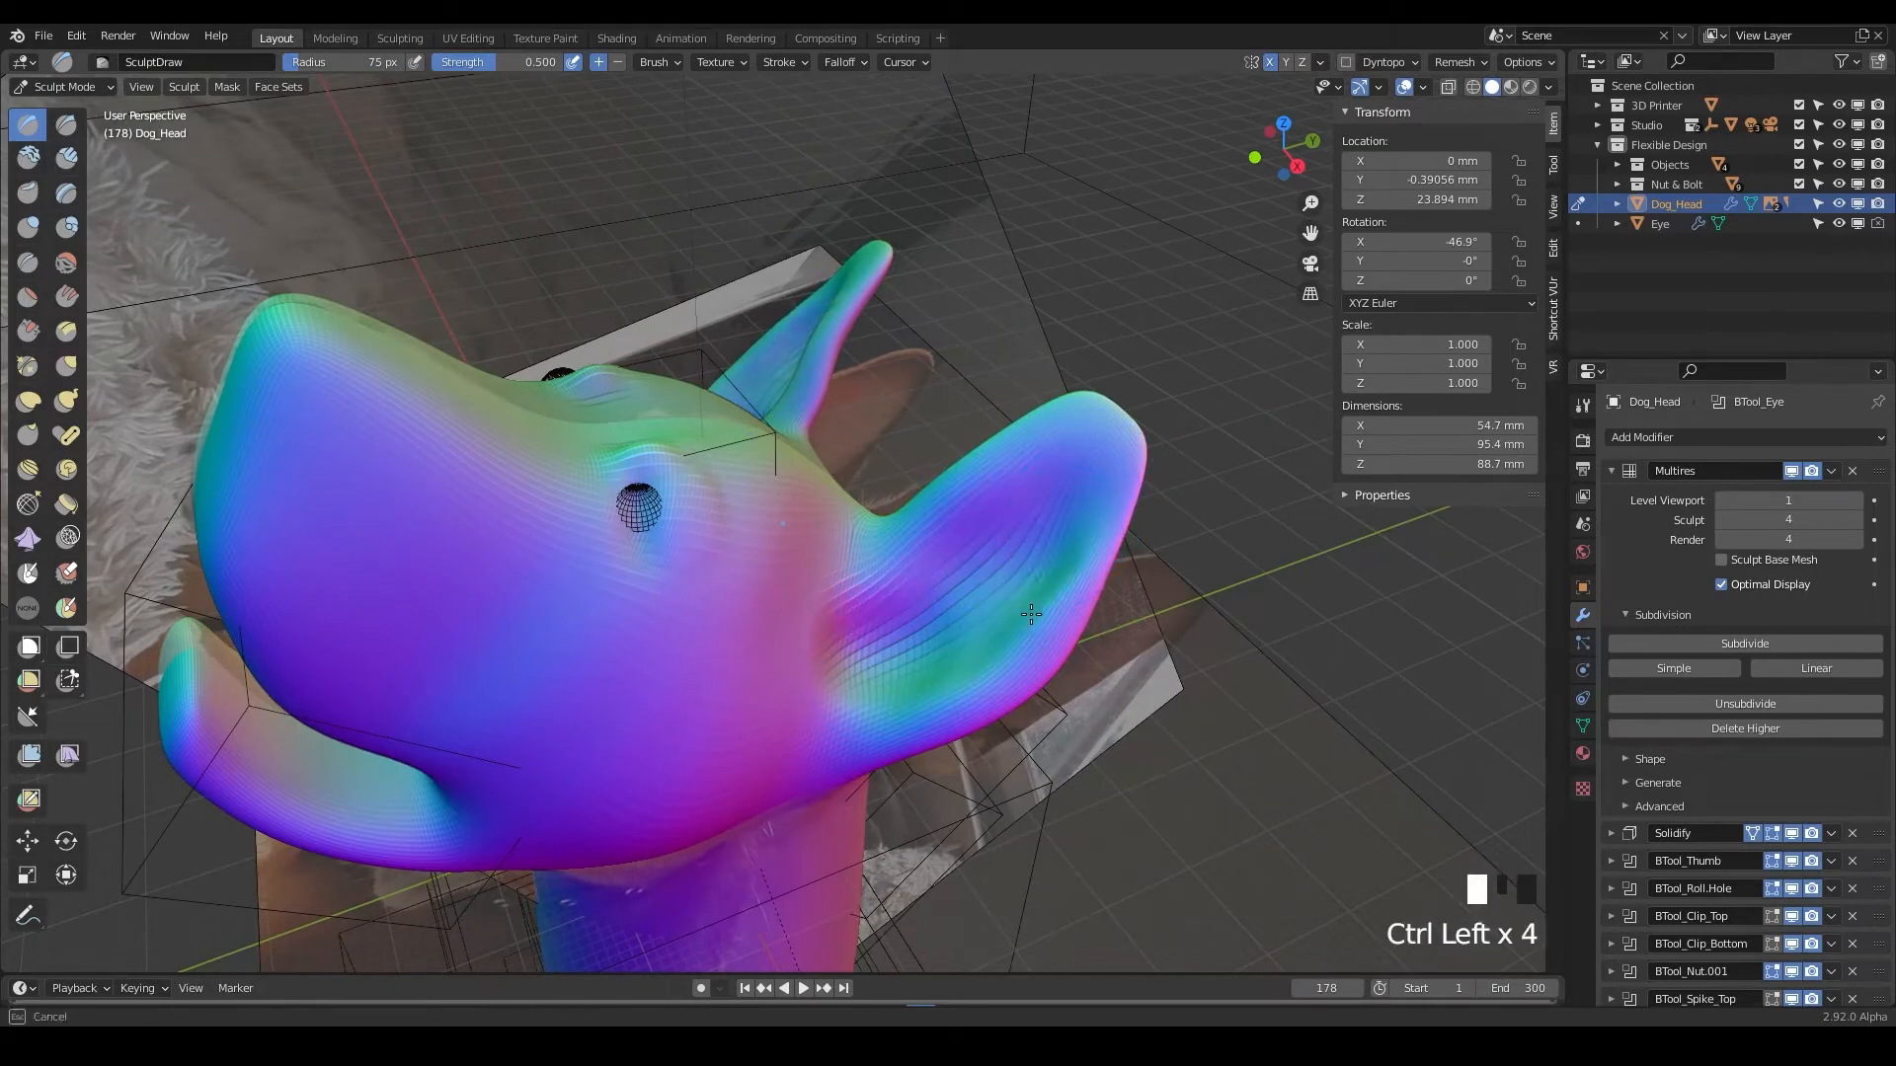
{"action": "left_click", "coordinate": [933, 646], "text": "ctrl"}
{"action": "left_click", "coordinate": [910, 611], "text": "ctrl"}
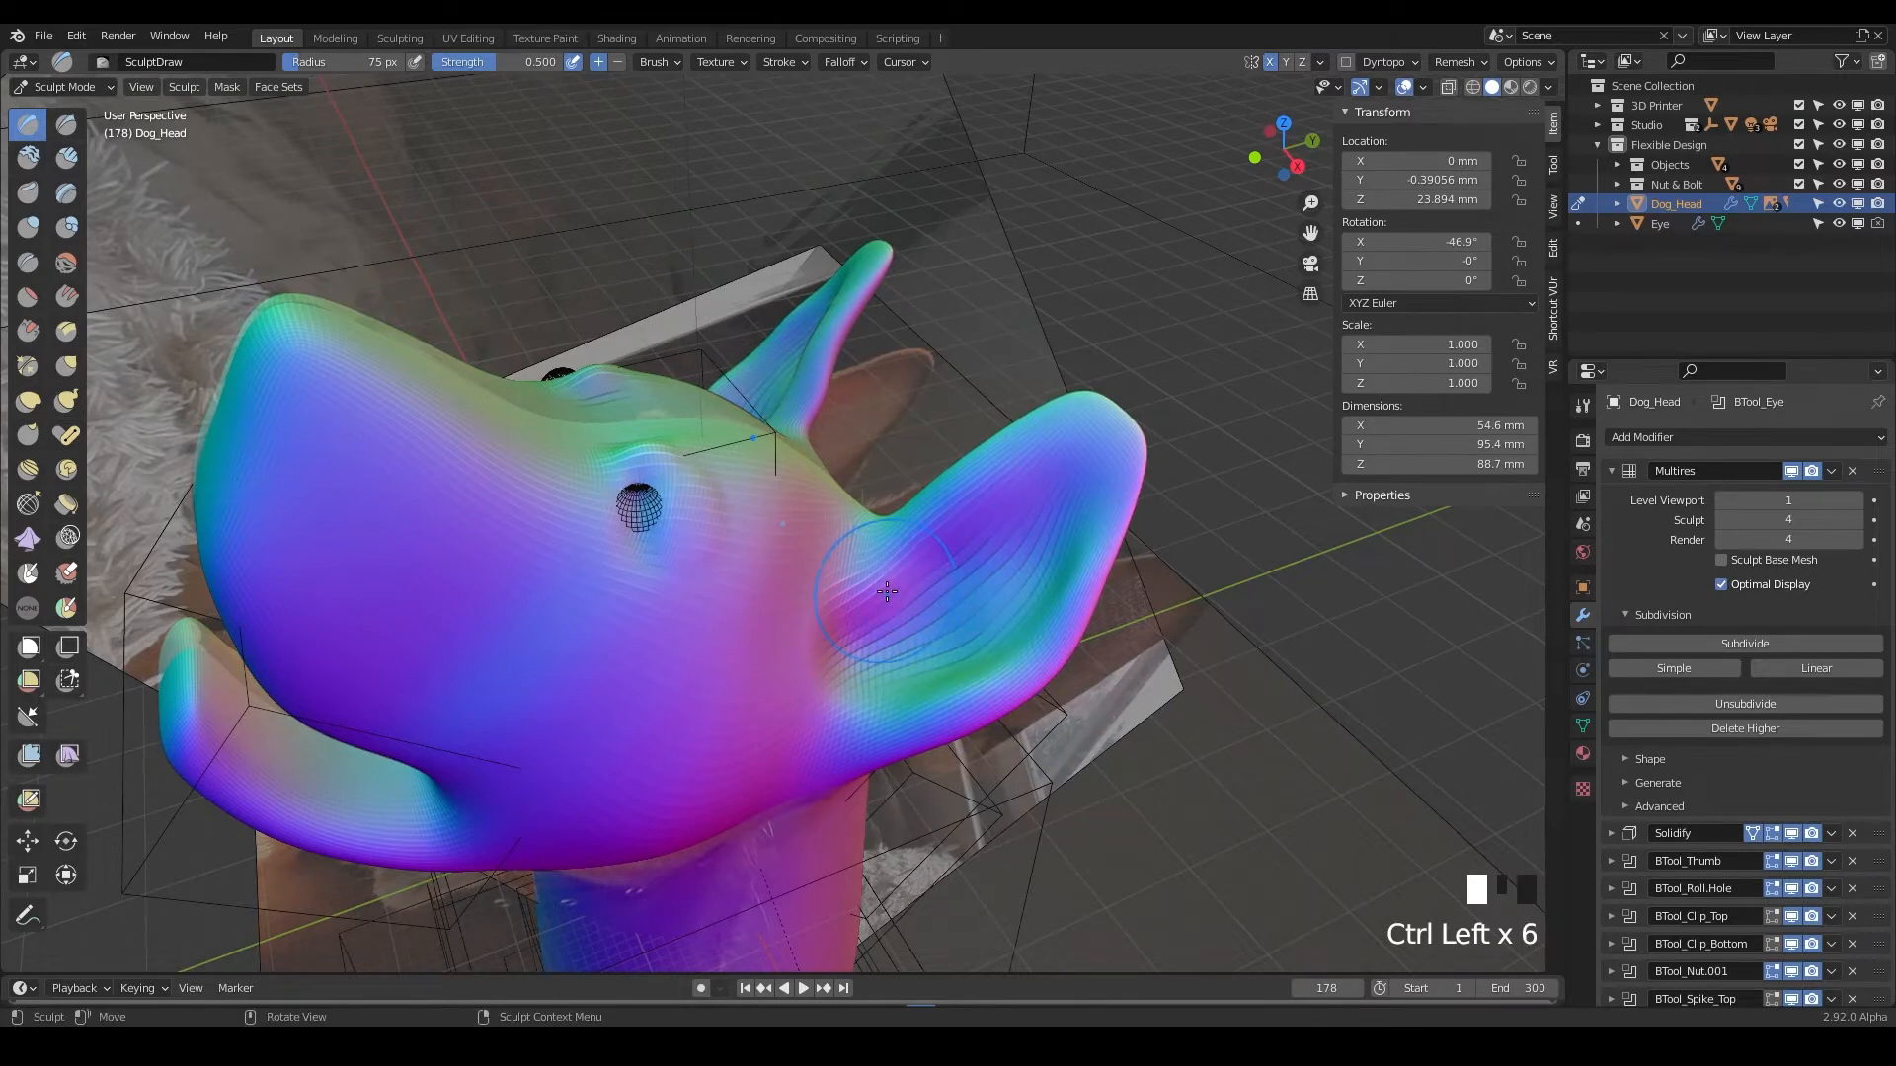
Save the file DHPD_D15.blend.
{"action": "middle_click_drag", "start_coordinate": [849, 636], "coordinate": [951, 609]}
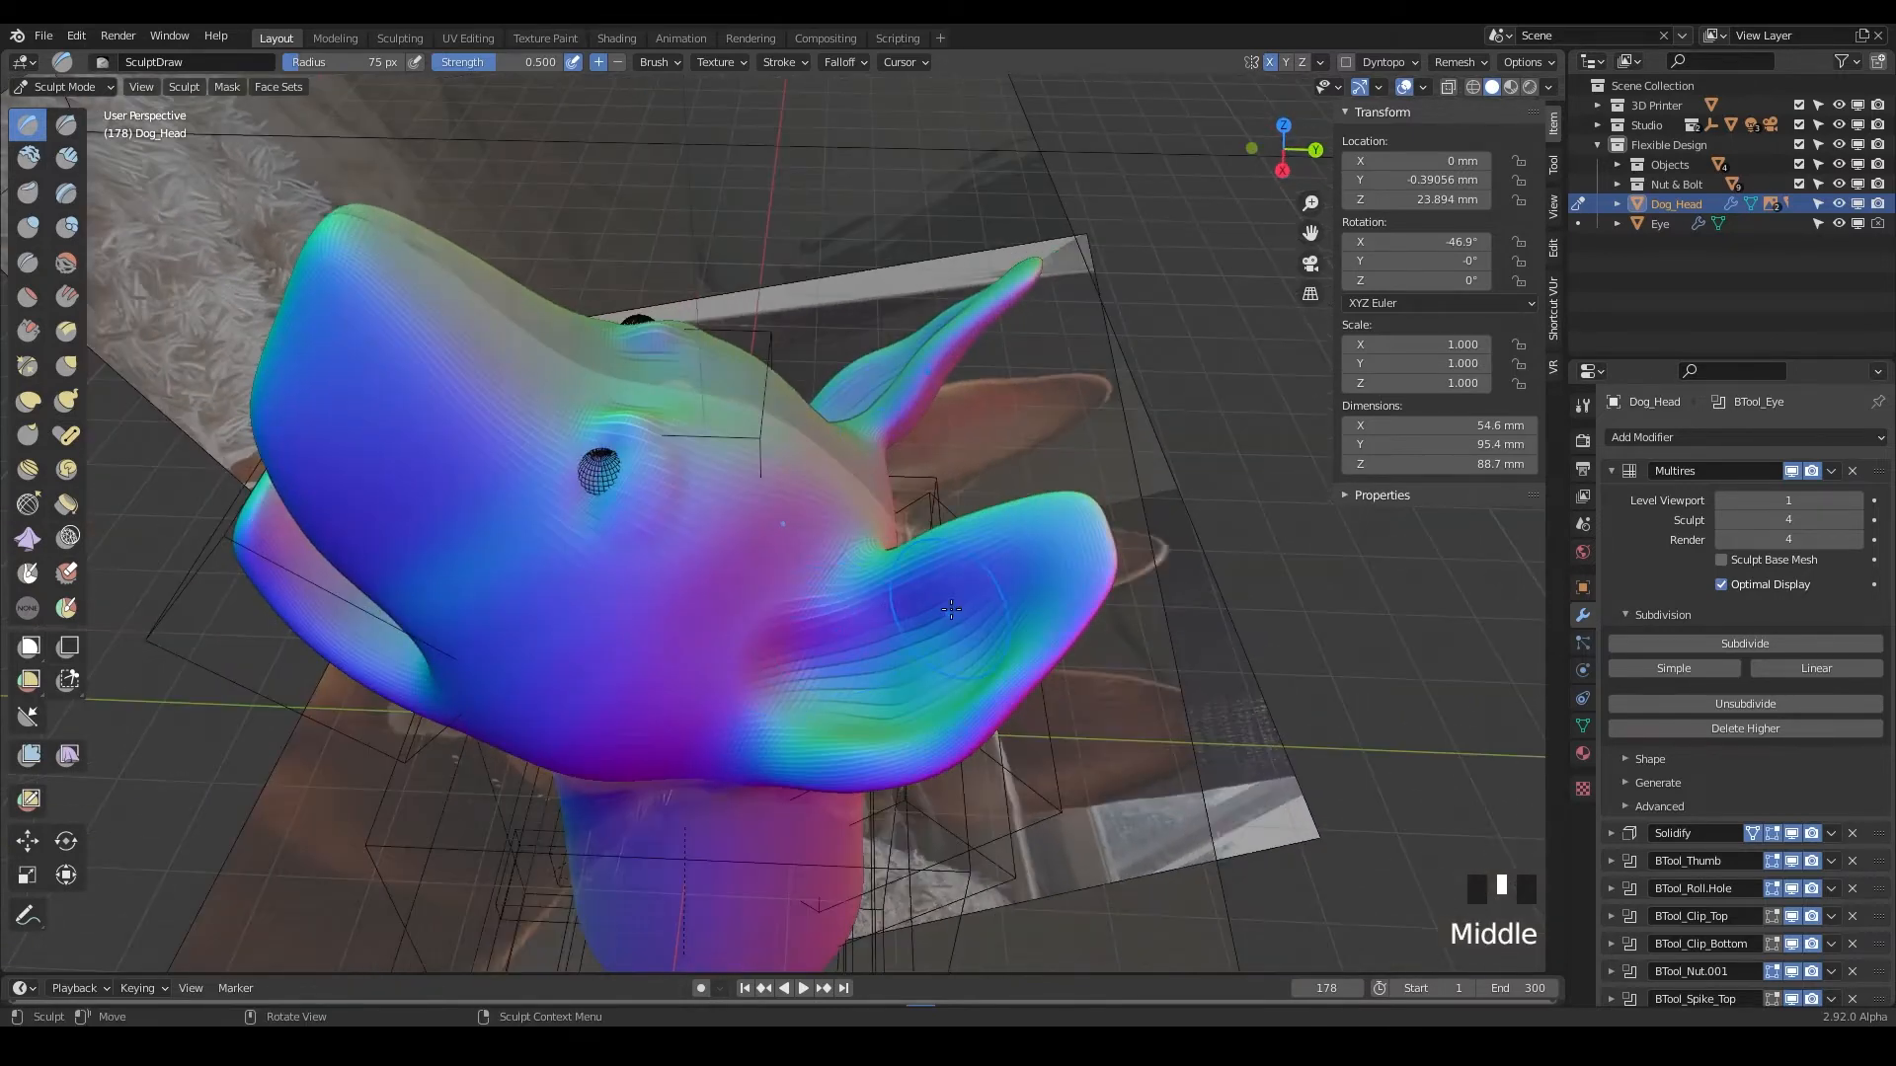
{"action": "scroll", "coordinate": [960, 602], "scroll_direction": "up", "scroll_amount": 2}
{"action": "middle_click_drag", "start_coordinate": [824, 620], "coordinate": [821, 606], "text": "alt+shift"}
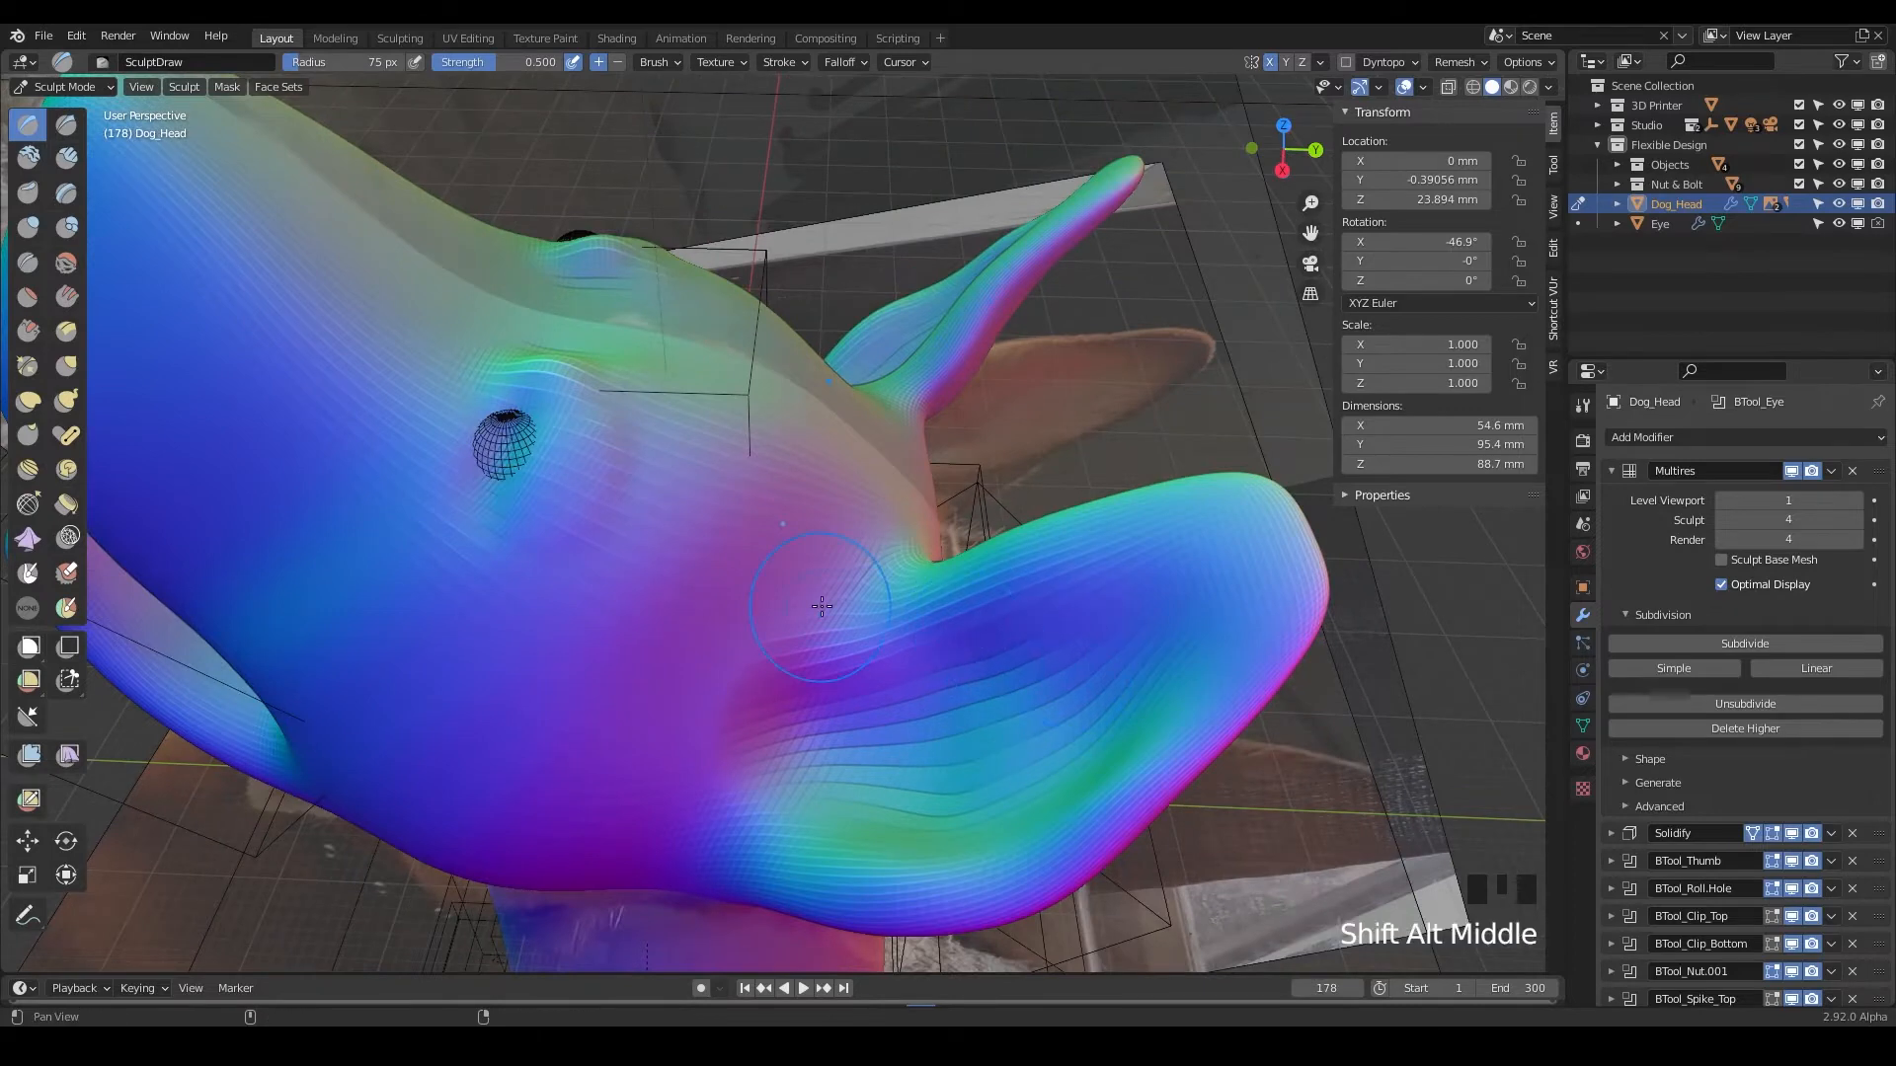
{"action": "key", "text": "ctrl+s"}
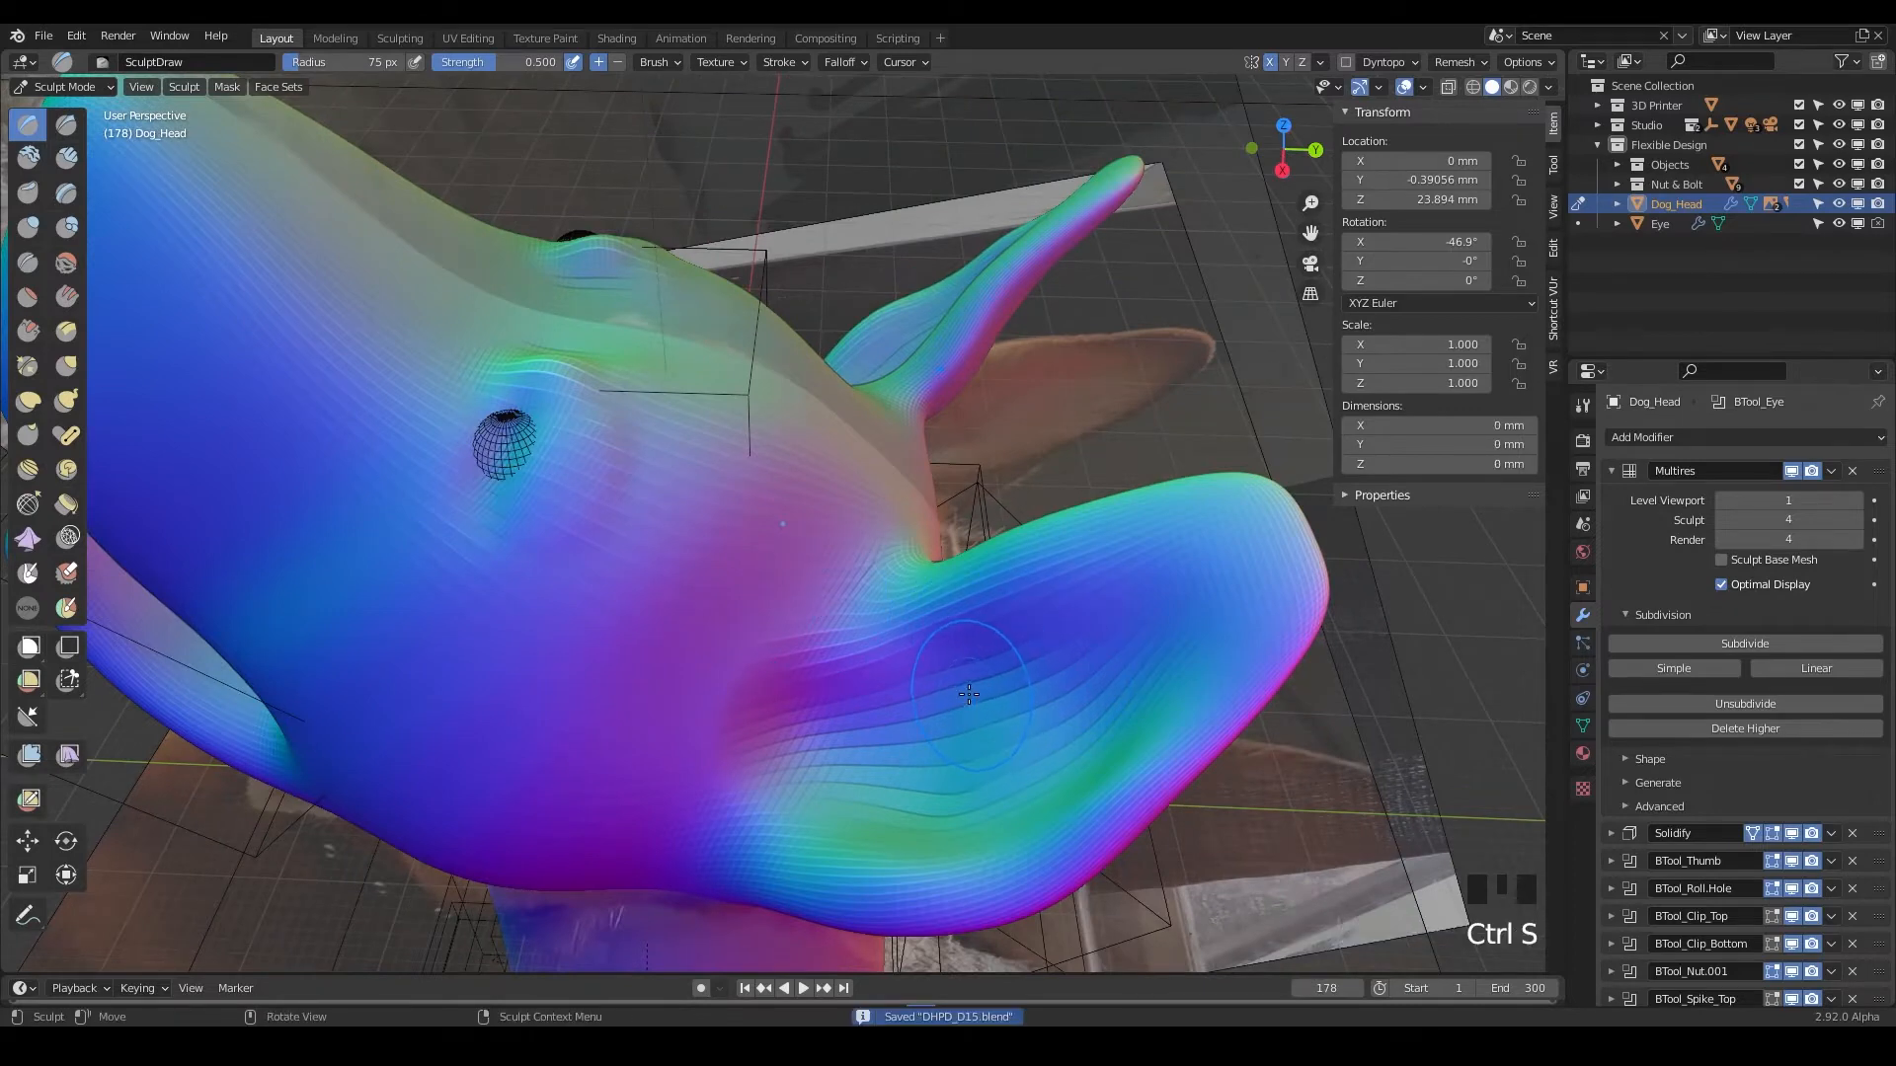
Deepen the inner ear from its tip down to its base with long subtracting Draw brush strokes.
{"action": "middle_click_drag", "start_coordinate": [968, 694], "coordinate": [847, 641], "text": "shift"}
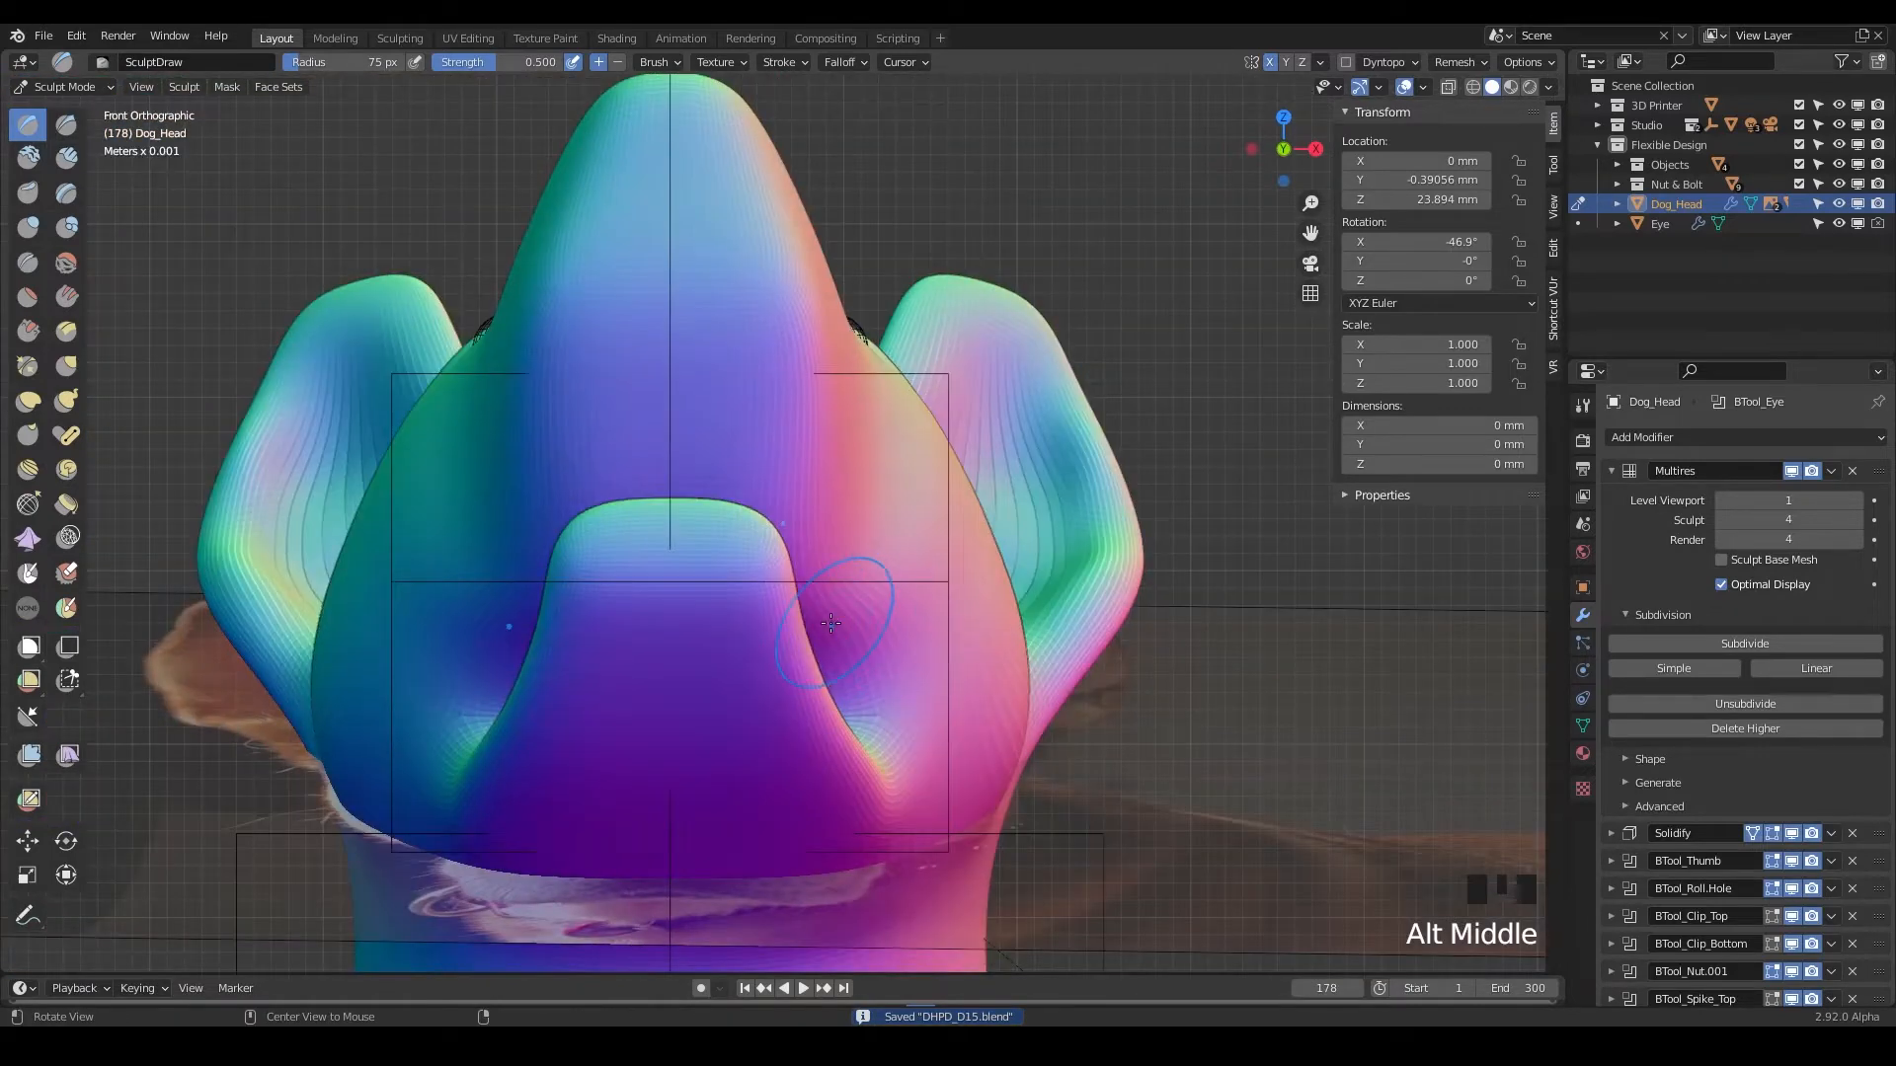
{"action": "middle_click_drag", "start_coordinate": [998, 618], "coordinate": [988, 681], "text": "alt"}
{"action": "middle_click_drag", "start_coordinate": [887, 624], "coordinate": [982, 436]}
{"action": "mouse_move", "coordinate": [981, 436]}
{"action": "left_mouse_down", "text": "ctrl"}
{"action": "mouse_move", "coordinate": [1016, 381]}
{"action": "mouse_move", "coordinate": [825, 596]}
{"action": "left_mouse_up", "text": "ctrl"}
{"action": "left_click_drag", "start_coordinate": [1050, 395], "coordinate": [1064, 367], "text": "ctrl"}
{"action": "left_click_drag", "start_coordinate": [1064, 367], "coordinate": [1022, 519], "text": "ctrl"}
{"action": "mouse_move", "coordinate": [1025, 424]}
{"action": "left_mouse_down", "text": "ctrl"}
{"action": "mouse_move", "coordinate": [914, 509]}
{"action": "mouse_move", "coordinate": [794, 657]}
{"action": "left_mouse_up", "text": "ctrl"}
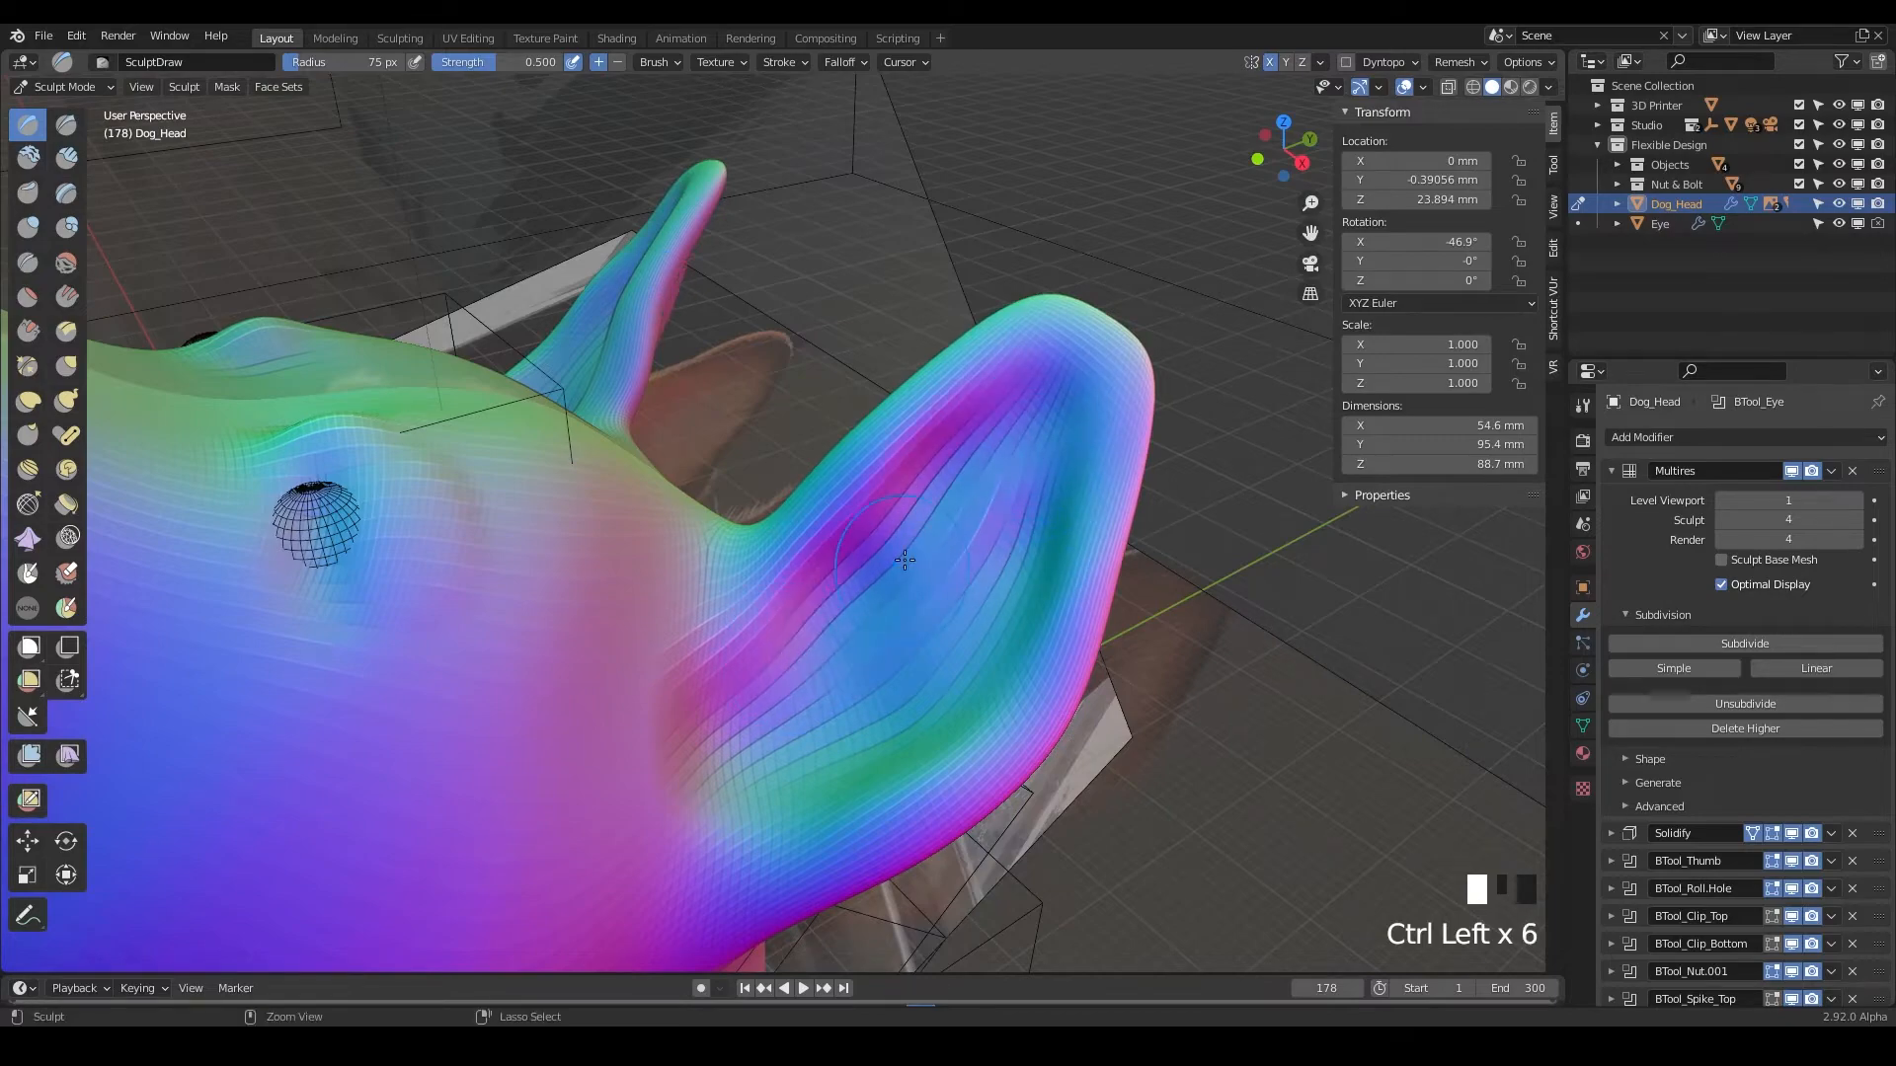
{"action": "left_click_drag", "start_coordinate": [927, 524], "coordinate": [793, 643], "text": "ctrl"}
Smooth the sculpted surface around the ear with a few light strokes.
{"action": "middle_click_drag", "start_coordinate": [755, 681], "coordinate": [613, 532]}
{"action": "left_click", "coordinate": [713, 464], "text": "shift"}
{"action": "left_click_drag", "start_coordinate": [713, 464], "coordinate": [724, 432], "text": "shift"}
{"action": "left_click", "coordinate": [671, 505], "text": "shift"}
{"action": "left_click", "coordinate": [681, 553], "text": "shift"}
Carve the ear opening deeper where the ear meets the head and build up its lower front rim with the Draw brush.
{"action": "middle_click_drag", "start_coordinate": [692, 592], "coordinate": [1002, 761]}
{"action": "middle_click_drag", "start_coordinate": [871, 745], "coordinate": [914, 706], "text": "shift"}
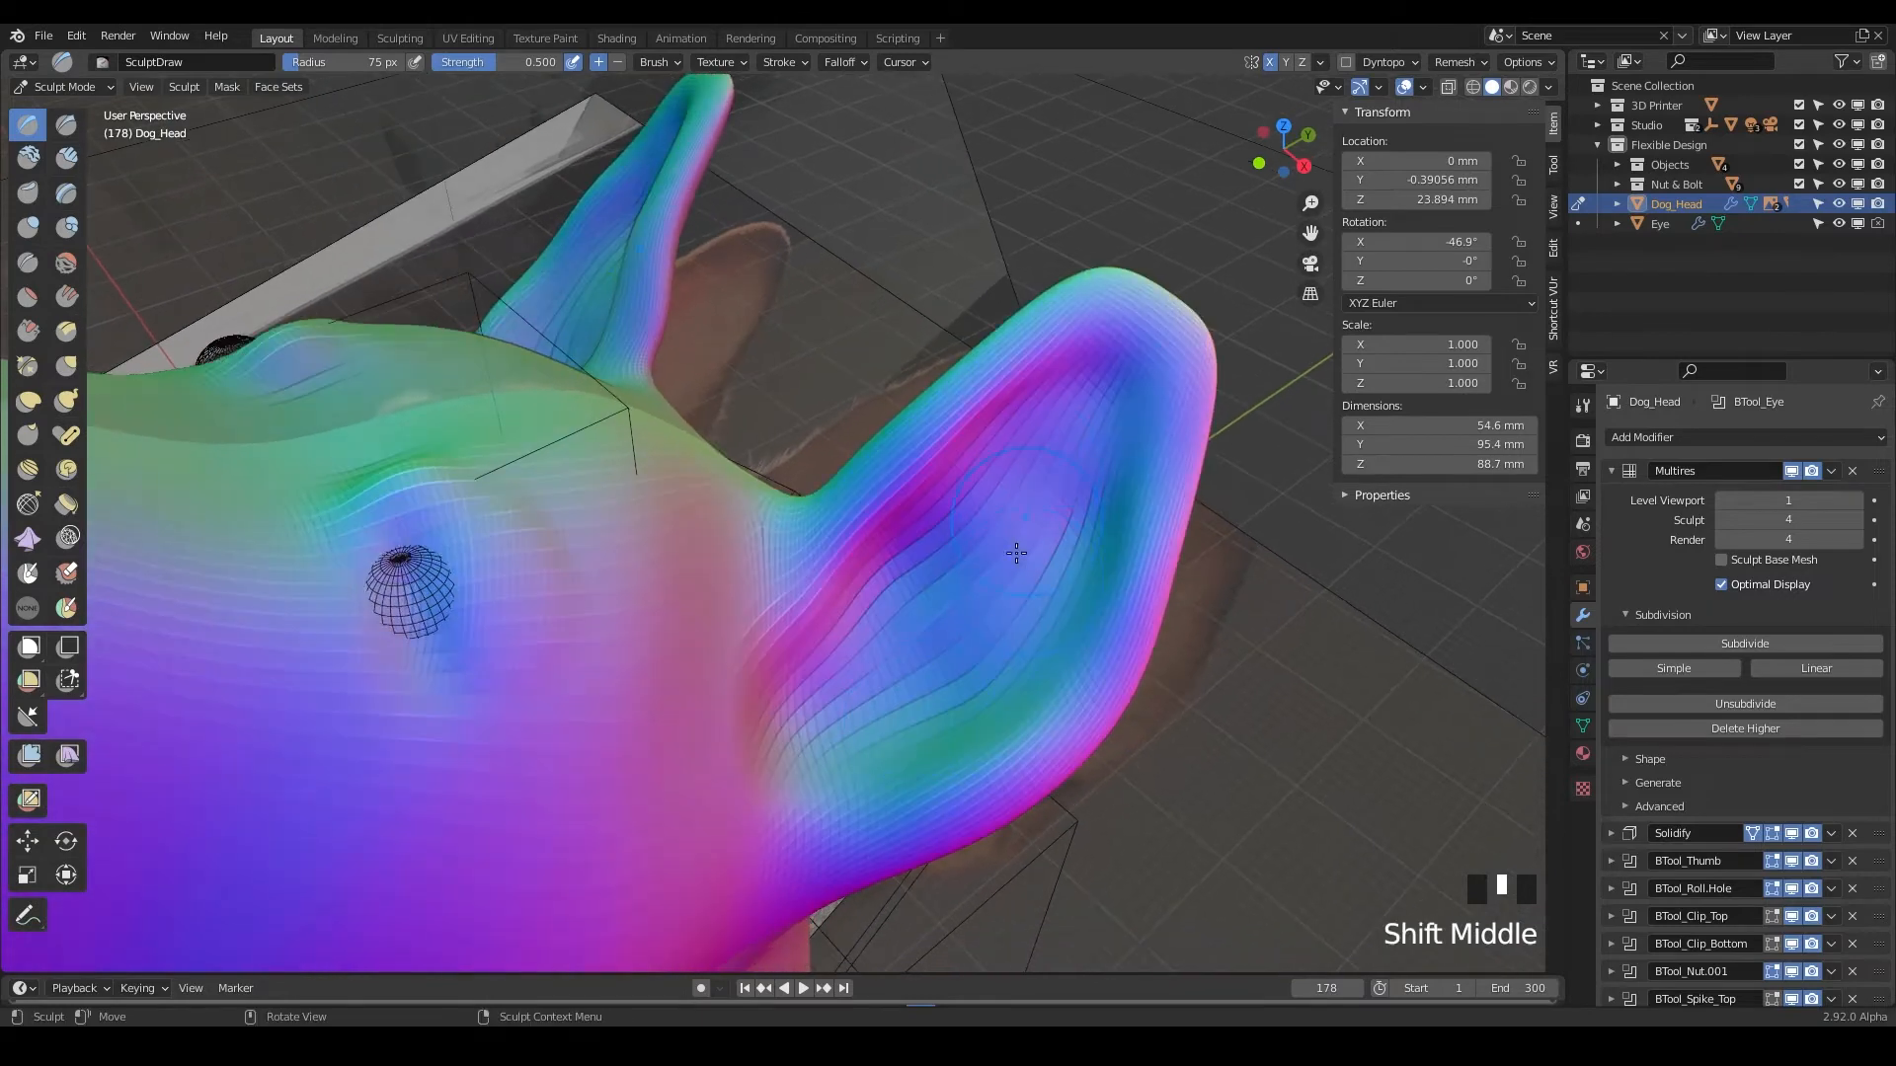
{"action": "middle_click_drag", "start_coordinate": [1016, 553], "coordinate": [741, 711], "text": "shift"}
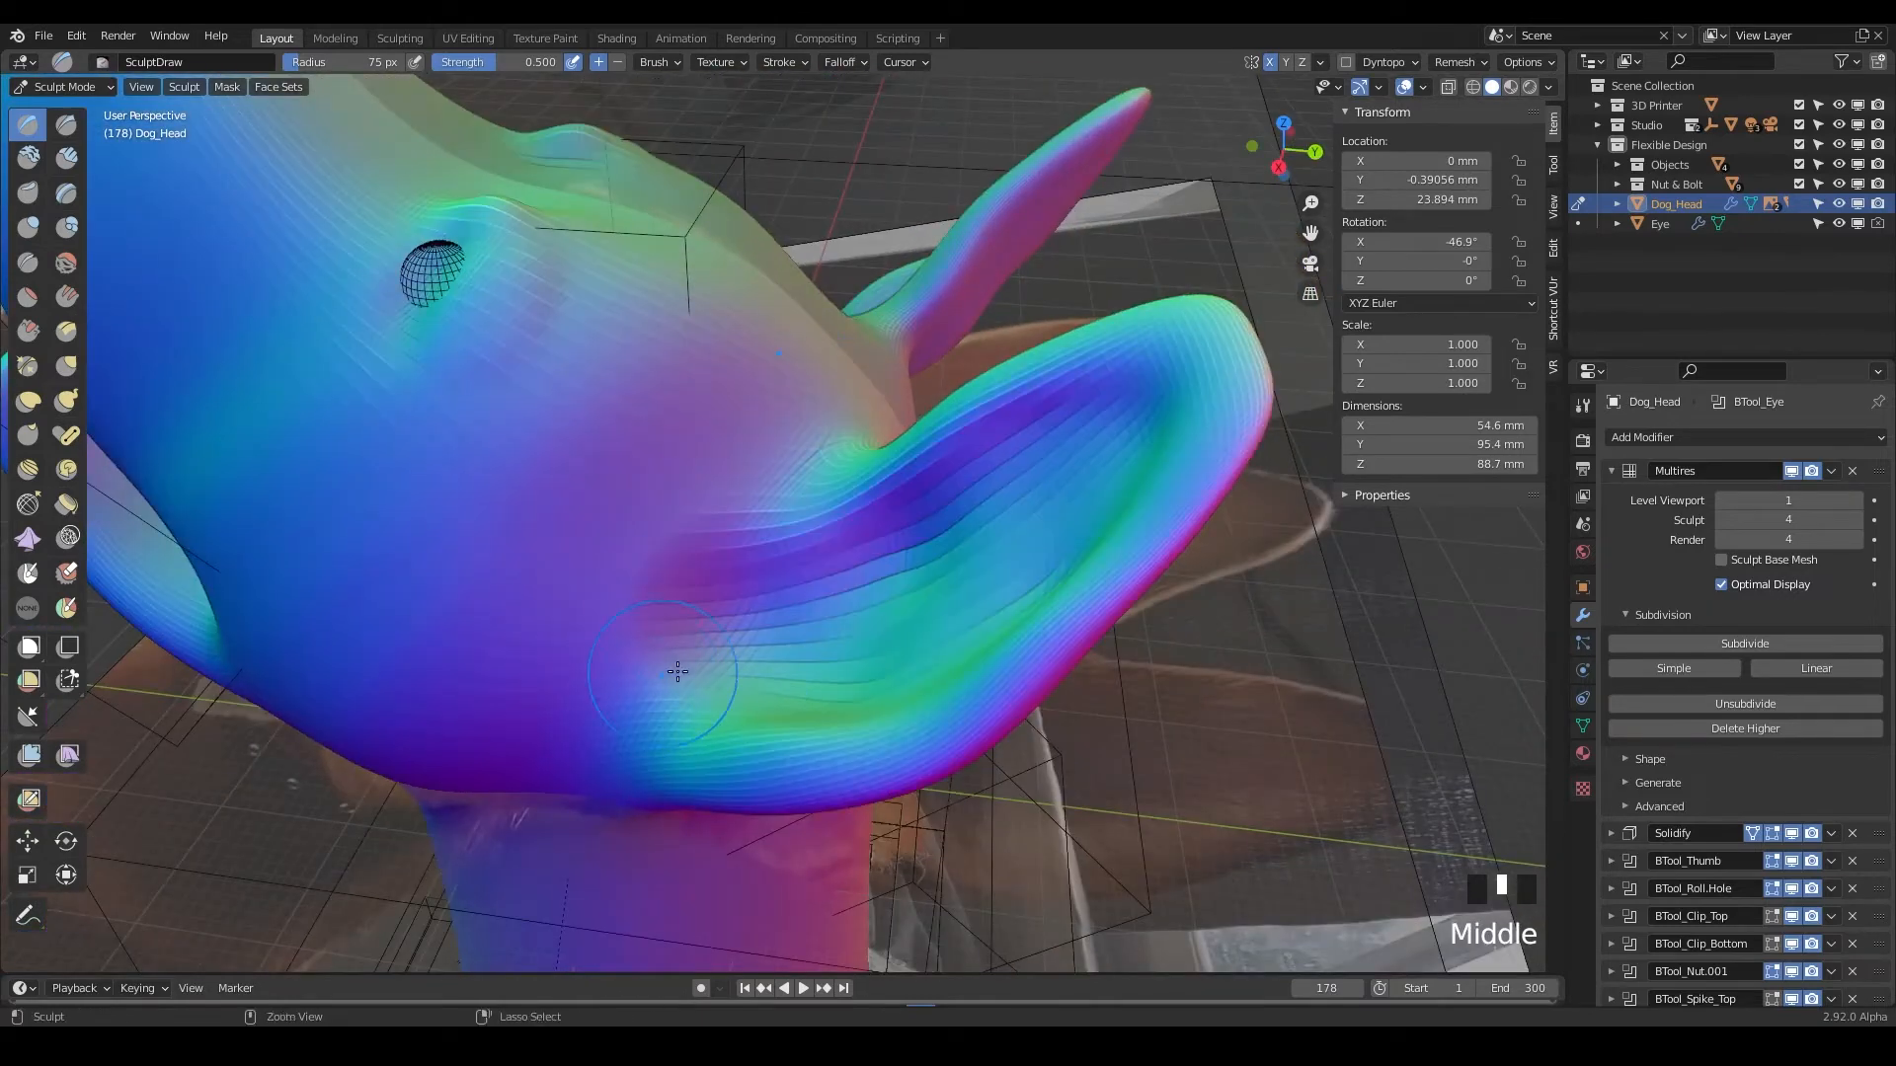
{"action": "mouse_move", "coordinate": [677, 671]}
{"action": "left_mouse_down", "text": "ctrl"}
{"action": "mouse_move", "coordinate": [667, 686]}
{"action": "mouse_move", "coordinate": [743, 660]}
{"action": "mouse_move", "coordinate": [681, 723]}
{"action": "mouse_move", "coordinate": [699, 610]}
{"action": "mouse_move", "coordinate": [735, 555]}
{"action": "left_mouse_up", "text": "ctrl"}
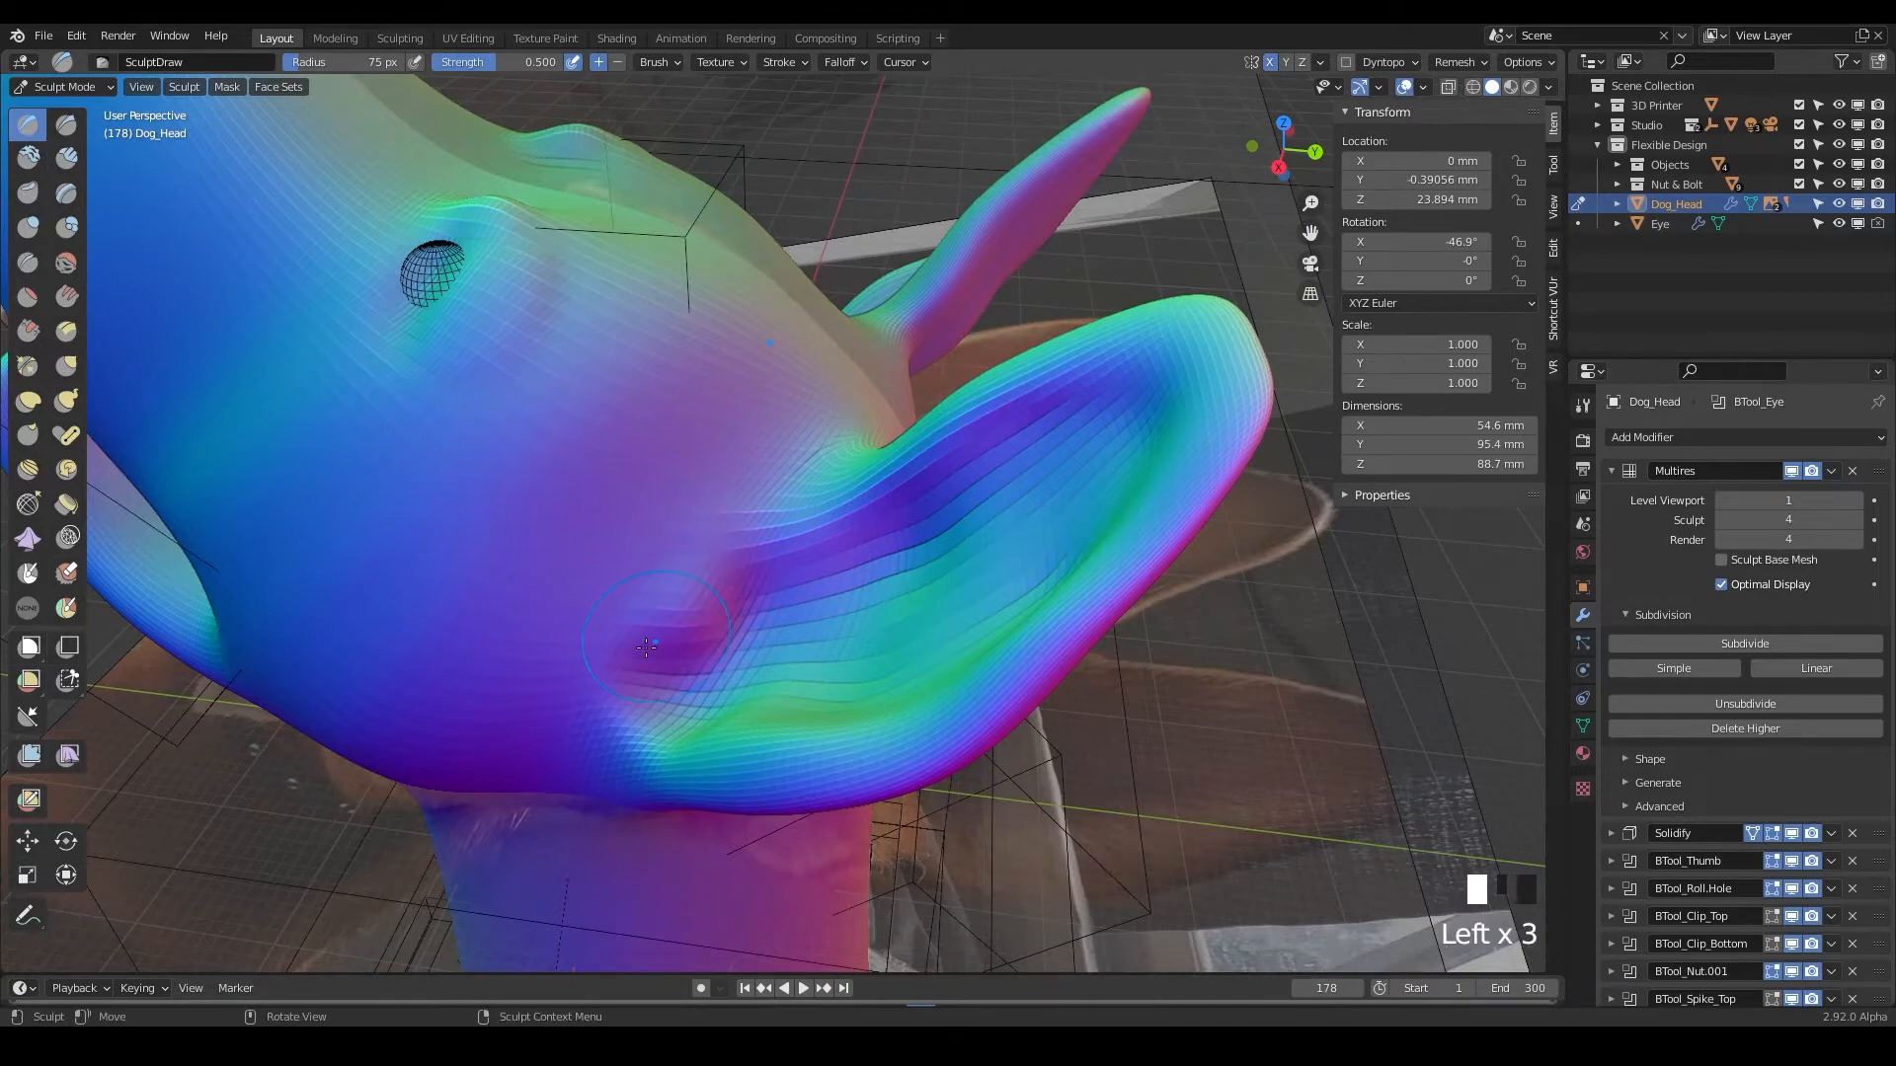
{"action": "left_click_drag", "start_coordinate": [613, 740], "coordinate": [635, 753]}
{"action": "mouse_move", "coordinate": [635, 753]}
{"action": "middle_mouse_down"}
{"action": "mouse_move", "coordinate": [780, 682]}
{"action": "mouse_move", "coordinate": [1124, 604]}
{"action": "middle_mouse_up"}
{"action": "scroll", "coordinate": [780, 681], "scroll_direction": "down", "scroll_amount": 4}
{"action": "scroll", "coordinate": [1107, 428], "scroll_direction": "up", "scroll_amount": 2}
{"action": "mouse_move", "coordinate": [1111, 464]}
{"action": "middle_mouse_down", "text": "shift"}
{"action": "mouse_move", "coordinate": [1153, 586]}
{"action": "mouse_move", "coordinate": [777, 592]}
{"action": "mouse_move", "coordinate": [1113, 580]}
{"action": "middle_mouse_up", "text": "shift"}
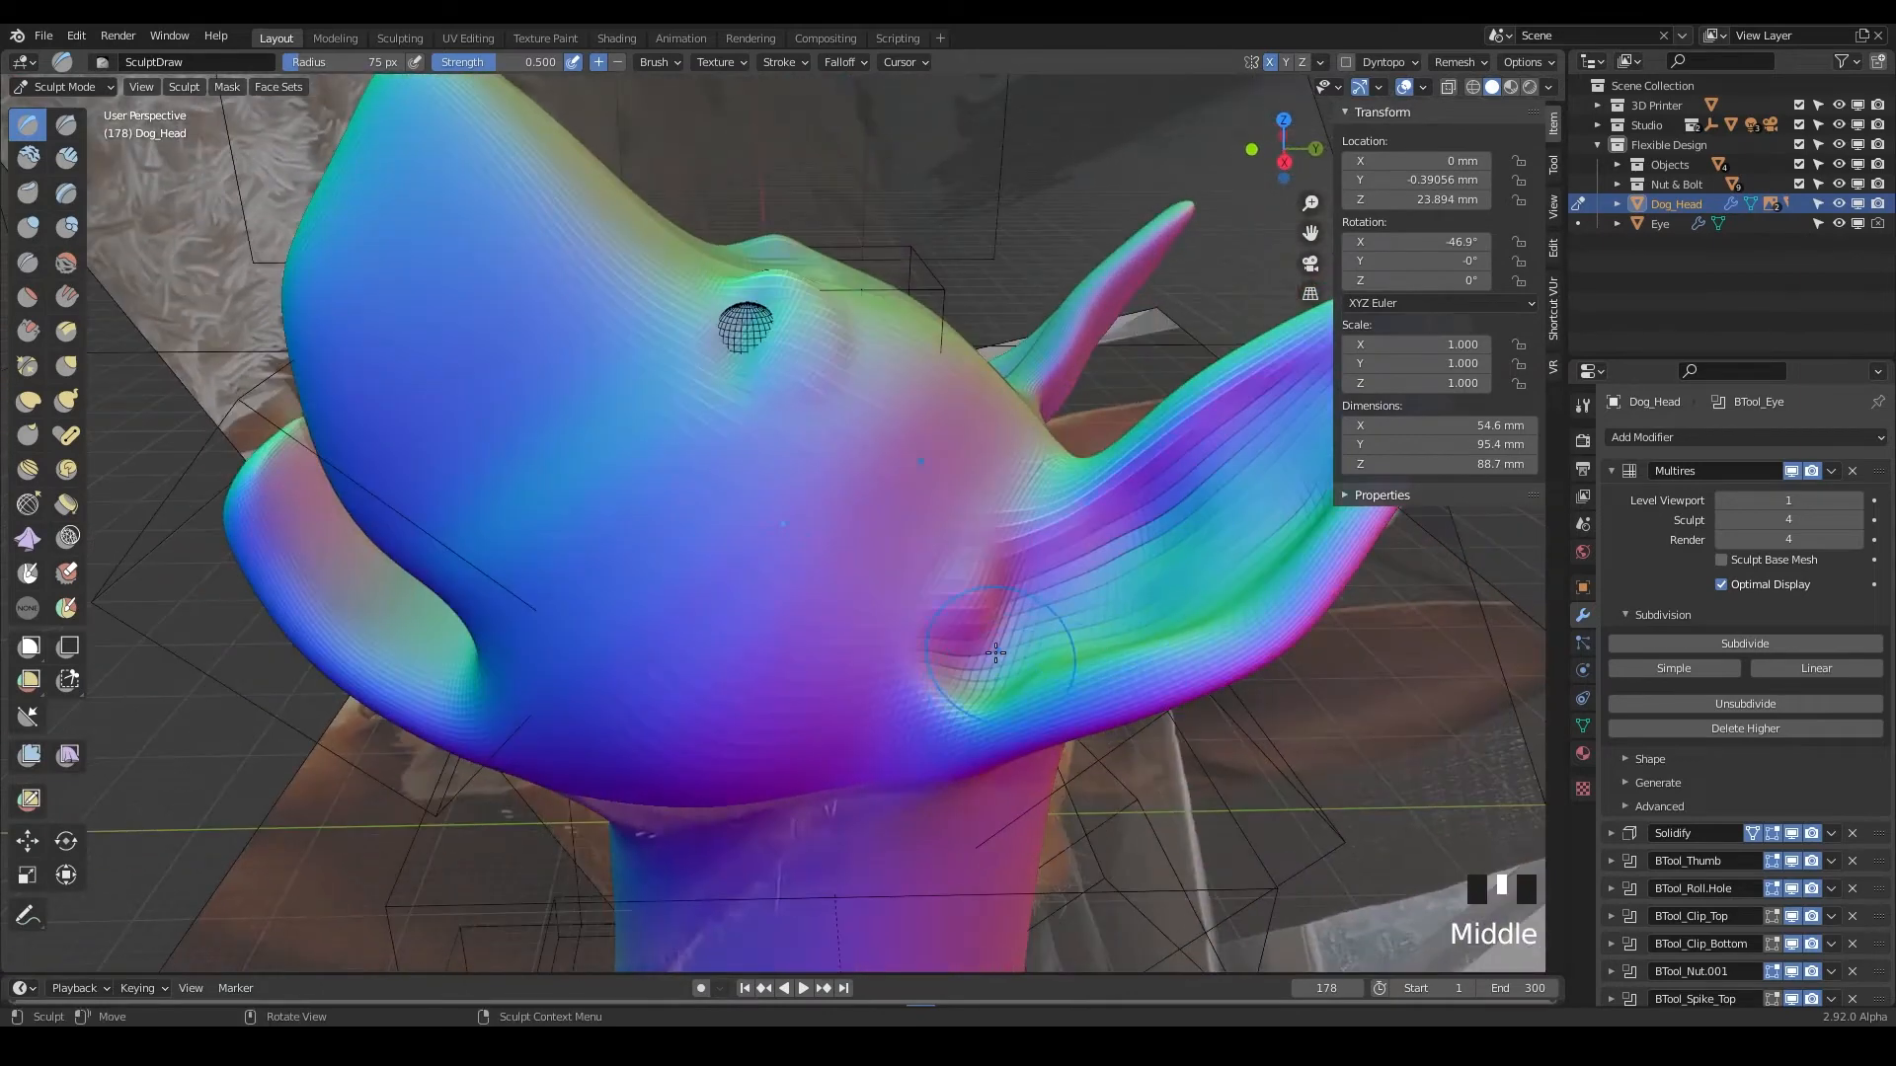
Build up the area below the jaw where the head meets the neck with Draw strokes and smooth it.
{"action": "scroll", "coordinate": [996, 653], "scroll_direction": "down", "scroll_amount": 3}
{"action": "left_click", "coordinate": [827, 587]}
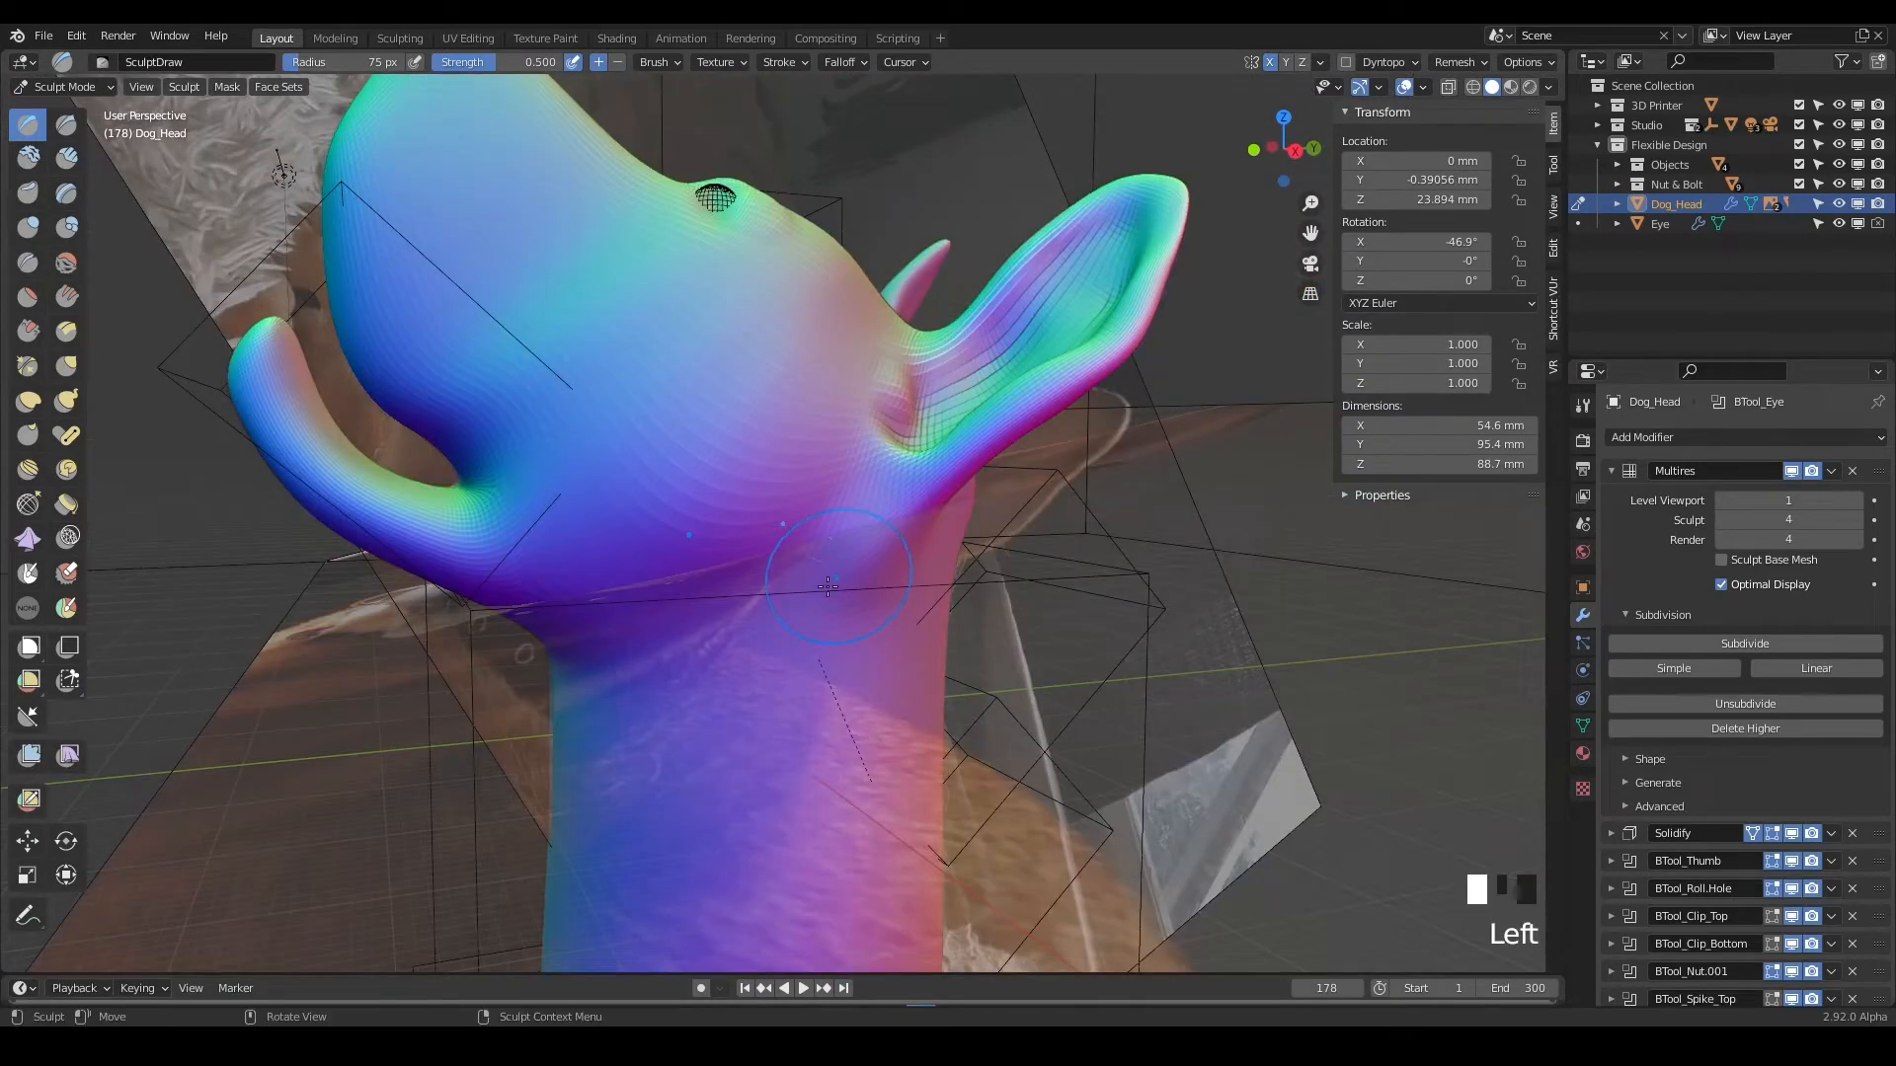
{"action": "left_click", "coordinate": [812, 588]}
{"action": "left_click", "coordinate": [796, 590]}
{"action": "left_click", "coordinate": [782, 590]}
{"action": "left_click", "coordinate": [768, 592]}
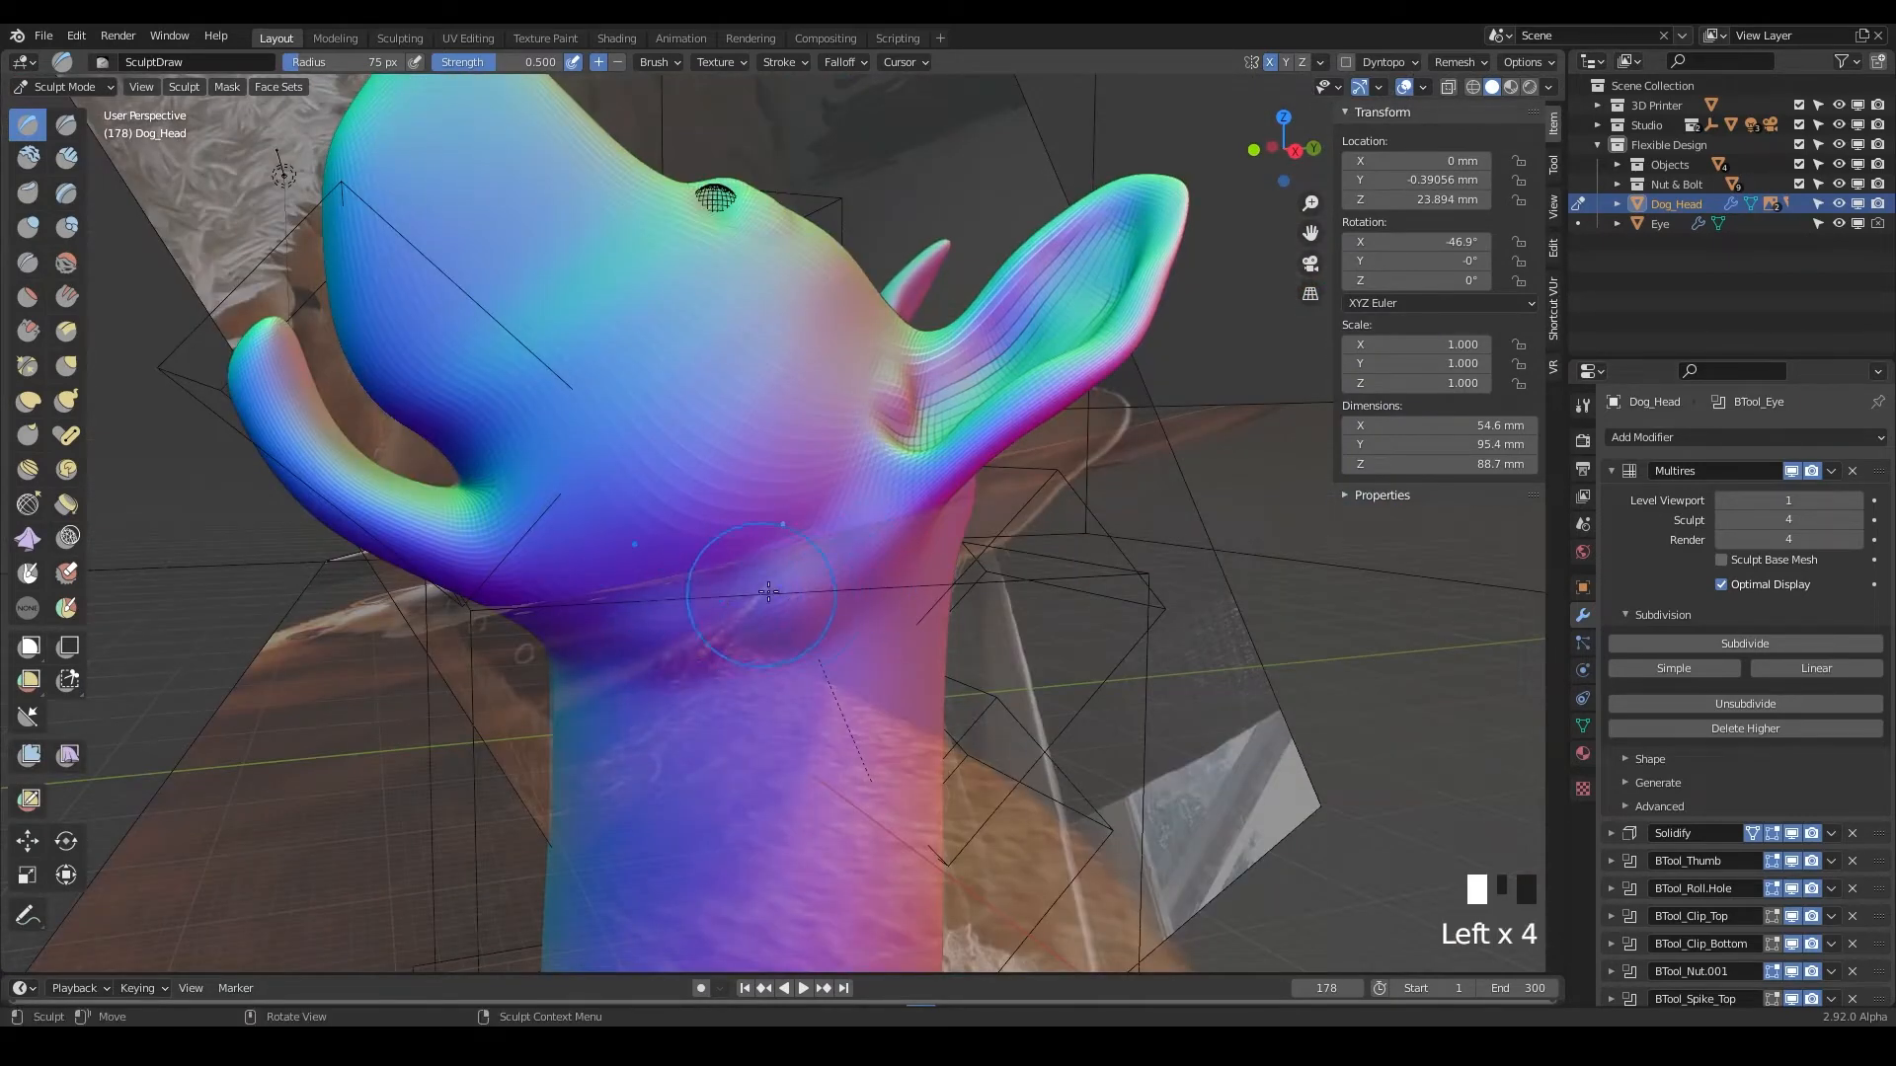
{"action": "left_click", "coordinate": [753, 602], "text": "shift"}
{"action": "left_click", "coordinate": [740, 578], "text": "shift"}
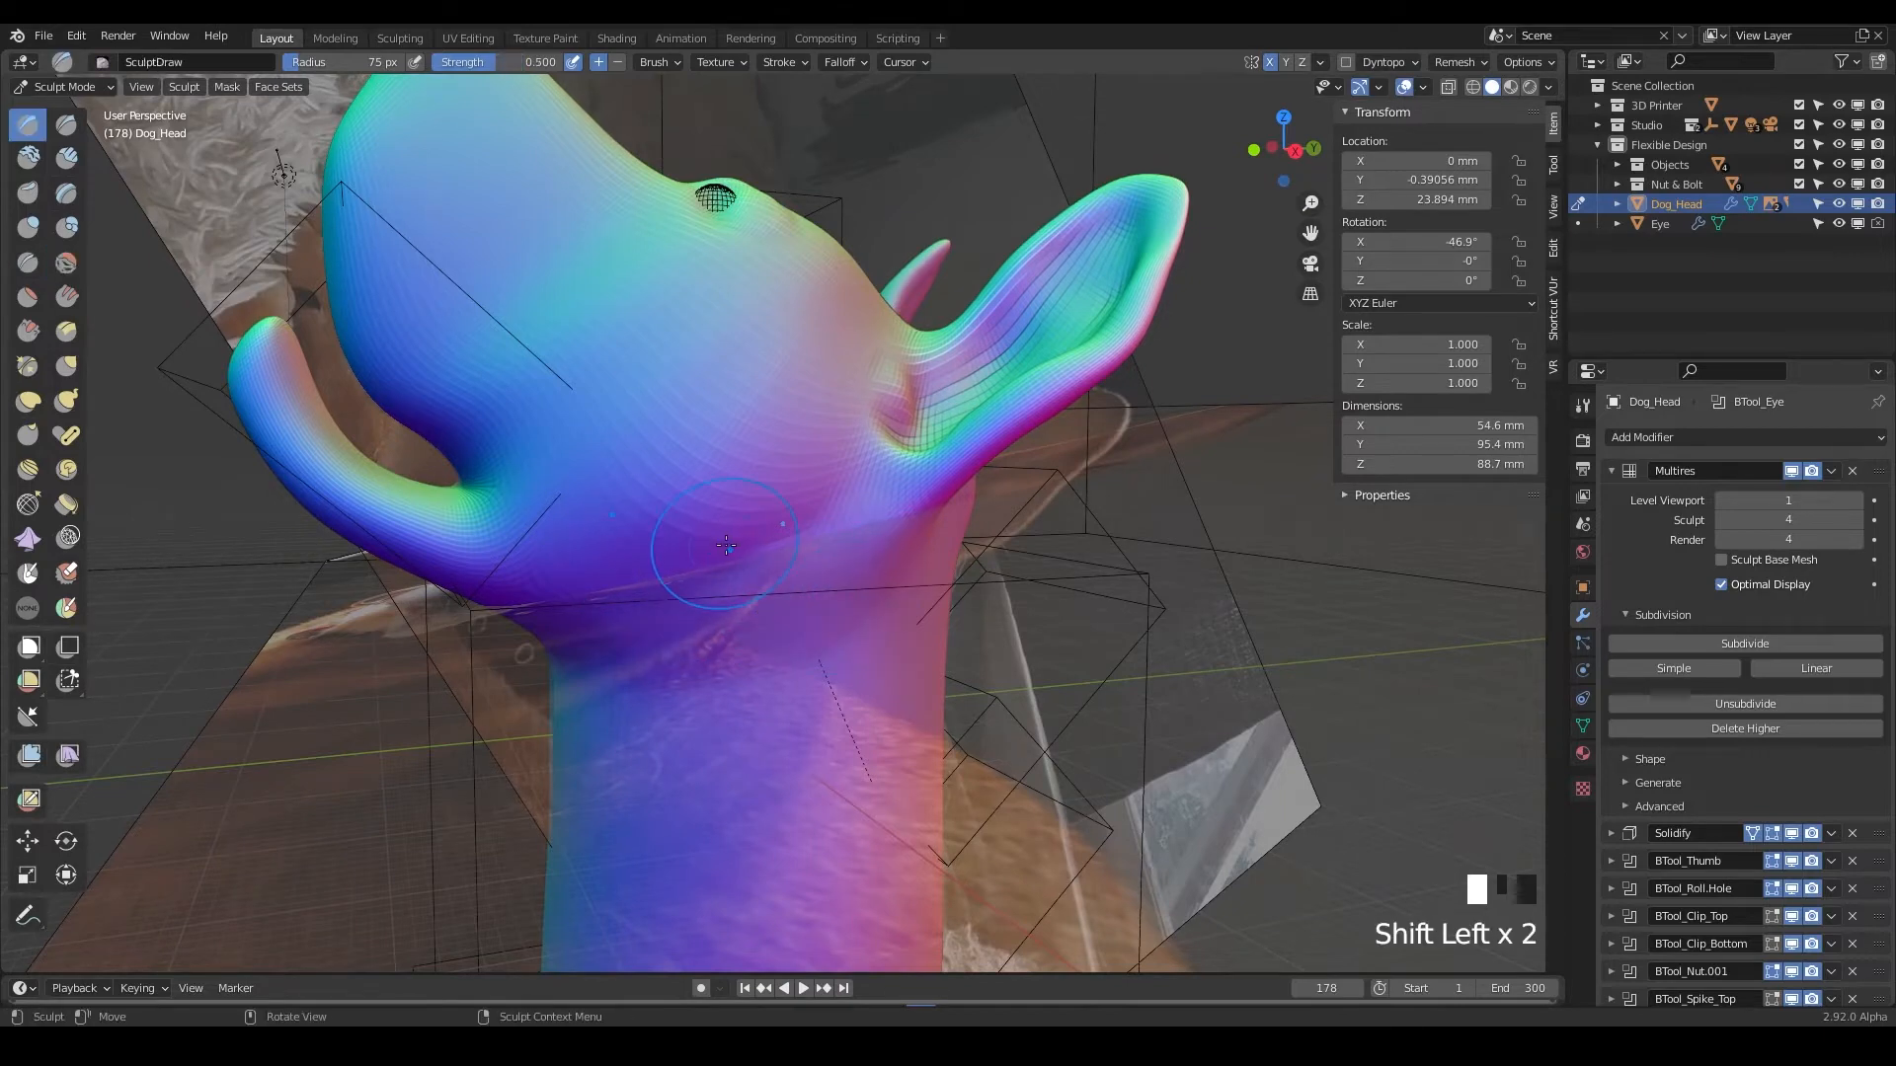
Set the brush radius to 135 px and build up the cheek between the eye and the ear base.
{"action": "key", "text": "f"}
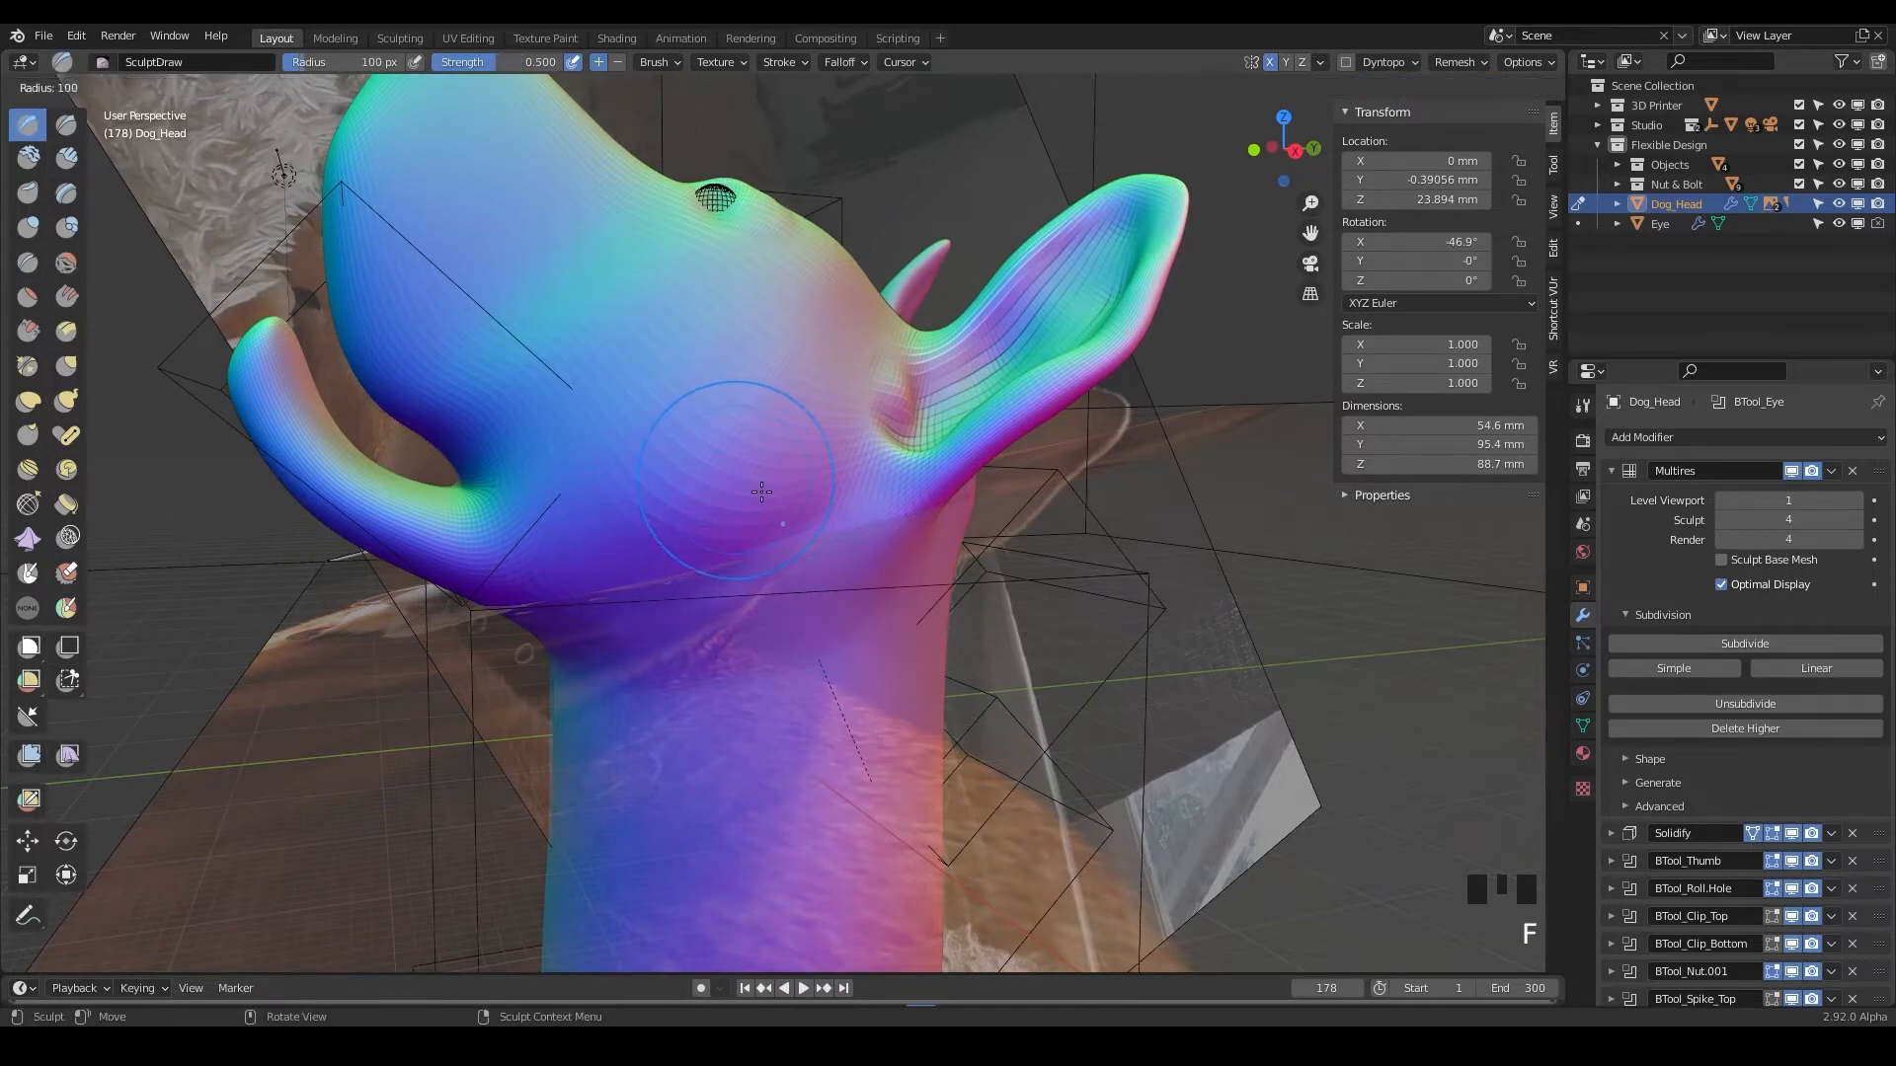
{"action": "left_click", "coordinate": [869, 455]}
{"action": "left_click", "coordinate": [776, 451]}
{"action": "left_click", "coordinate": [764, 450]}
{"action": "left_click", "coordinate": [754, 448]}
{"action": "left_click", "coordinate": [752, 424]}
{"action": "left_click", "coordinate": [758, 400]}
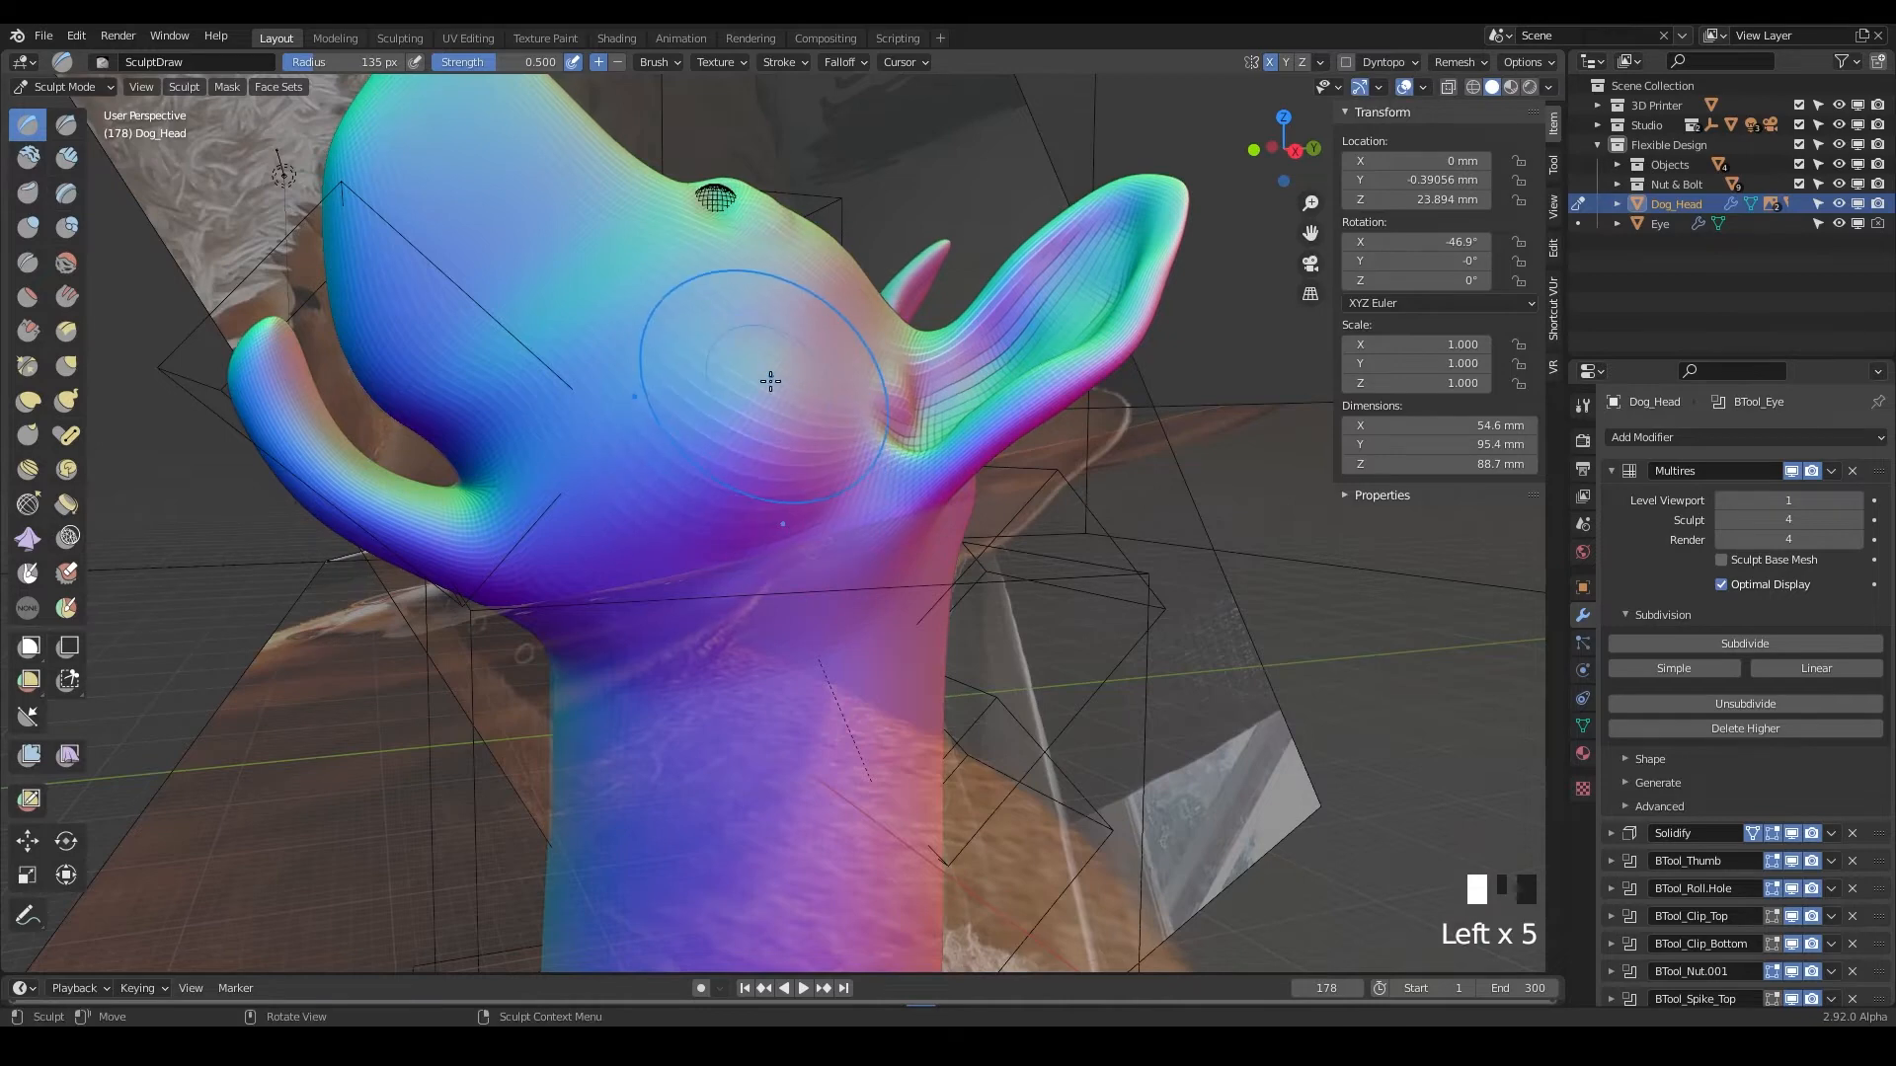
{"action": "left_click", "coordinate": [757, 395]}
{"action": "left_click", "coordinate": [750, 415]}
Smooth the built-up cheek surface with a few strokes.
{"action": "left_click", "coordinate": [746, 435], "text": "shift"}
{"action": "left_click", "coordinate": [745, 452], "text": "shift"}
{"action": "left_click", "coordinate": [745, 466], "text": "shift"}
{"action": "left_click", "coordinate": [744, 460], "text": "shift"}
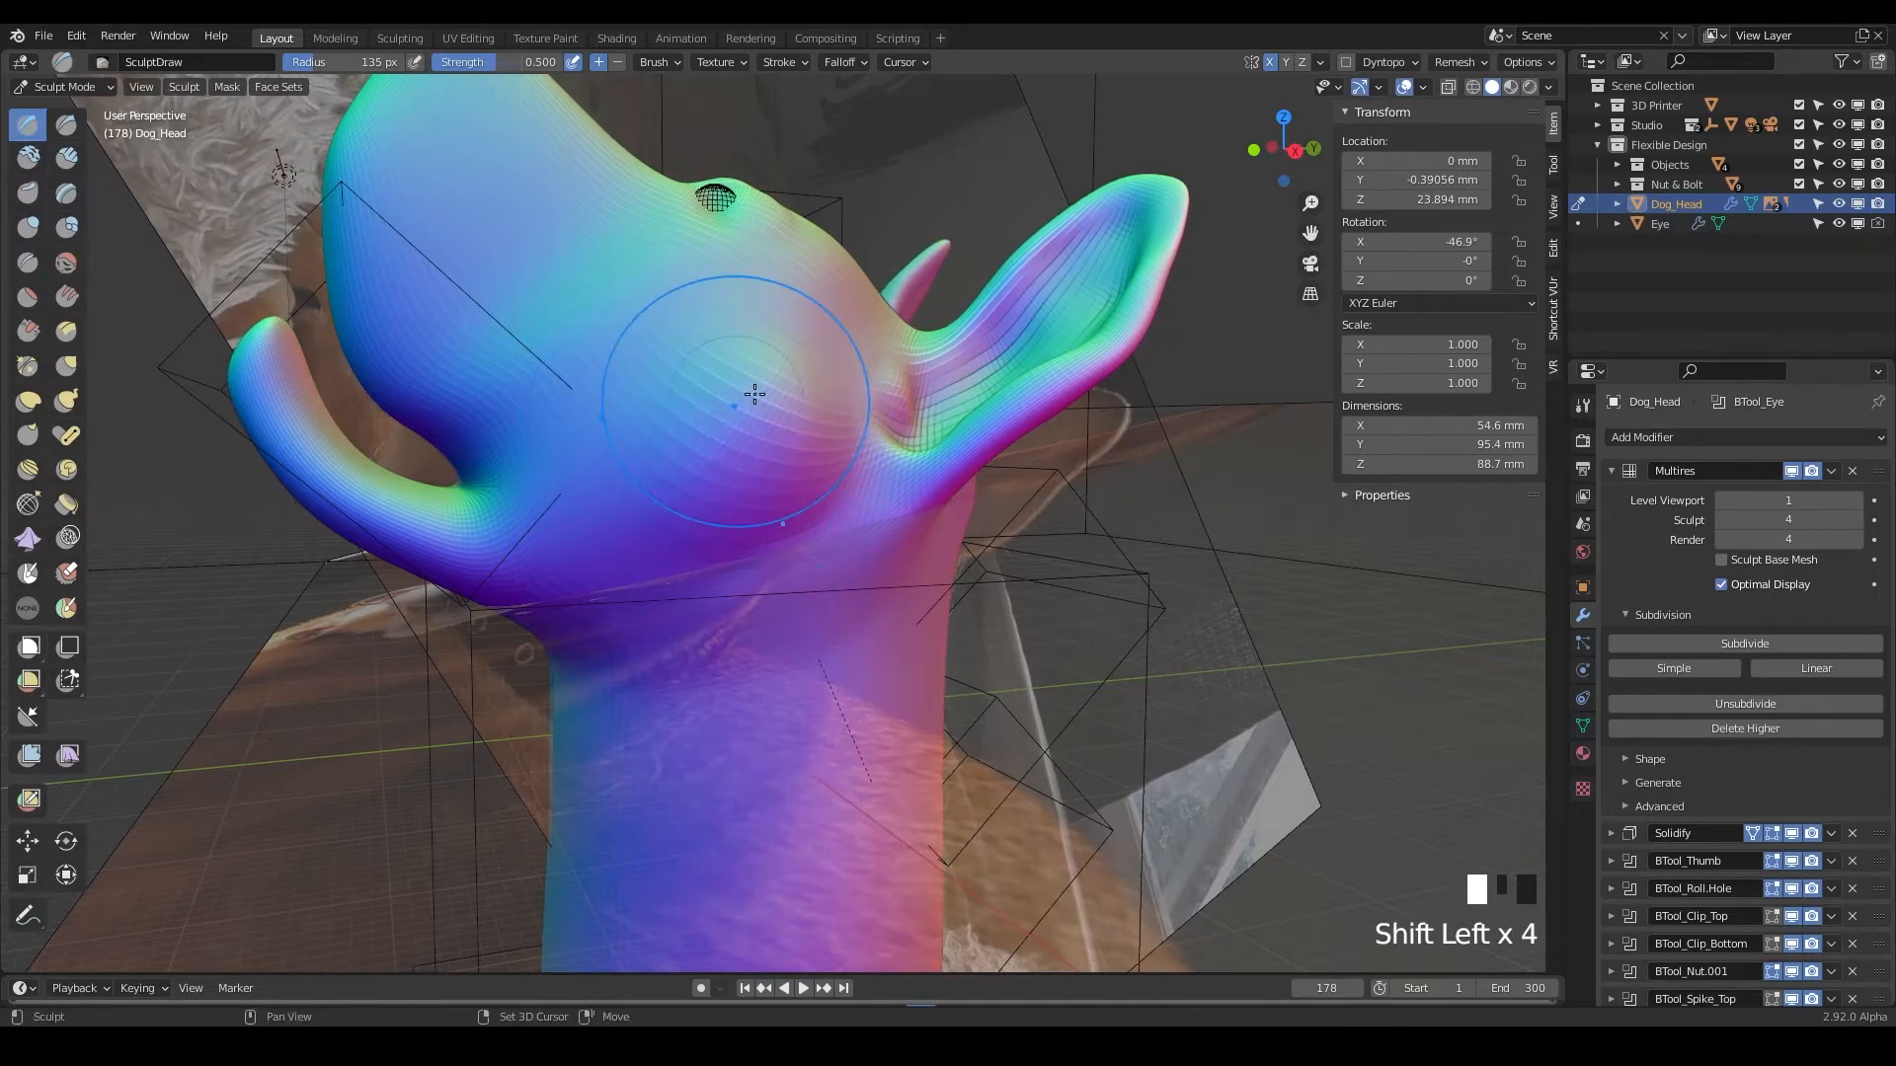
Compare the nose tip with the reference photo in wireframe display from the right orthographic view.
{"action": "mouse_move", "coordinate": [754, 394]}
{"action": "middle_mouse_down"}
{"action": "mouse_move", "coordinate": [819, 414]}
{"action": "mouse_move", "coordinate": [952, 541]}
{"action": "middle_mouse_up"}
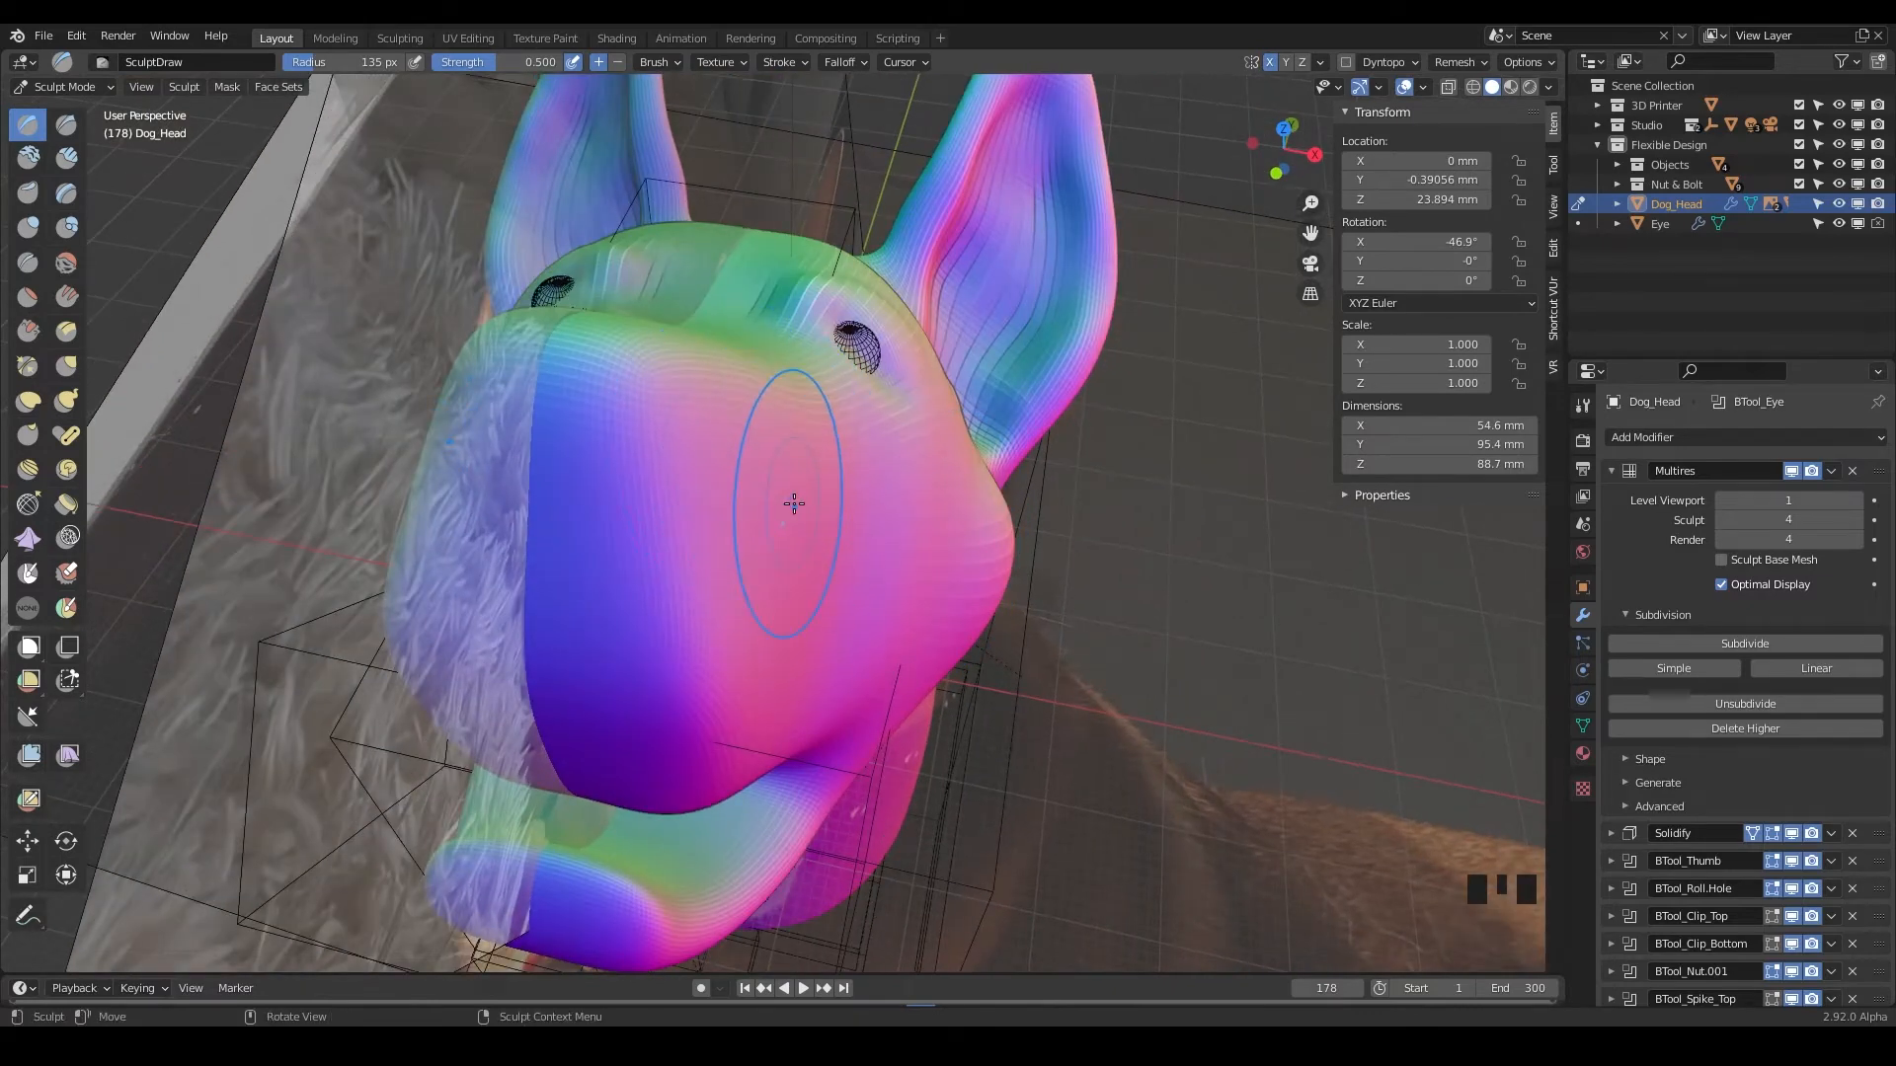
{"action": "key", "text": "KP_3"}
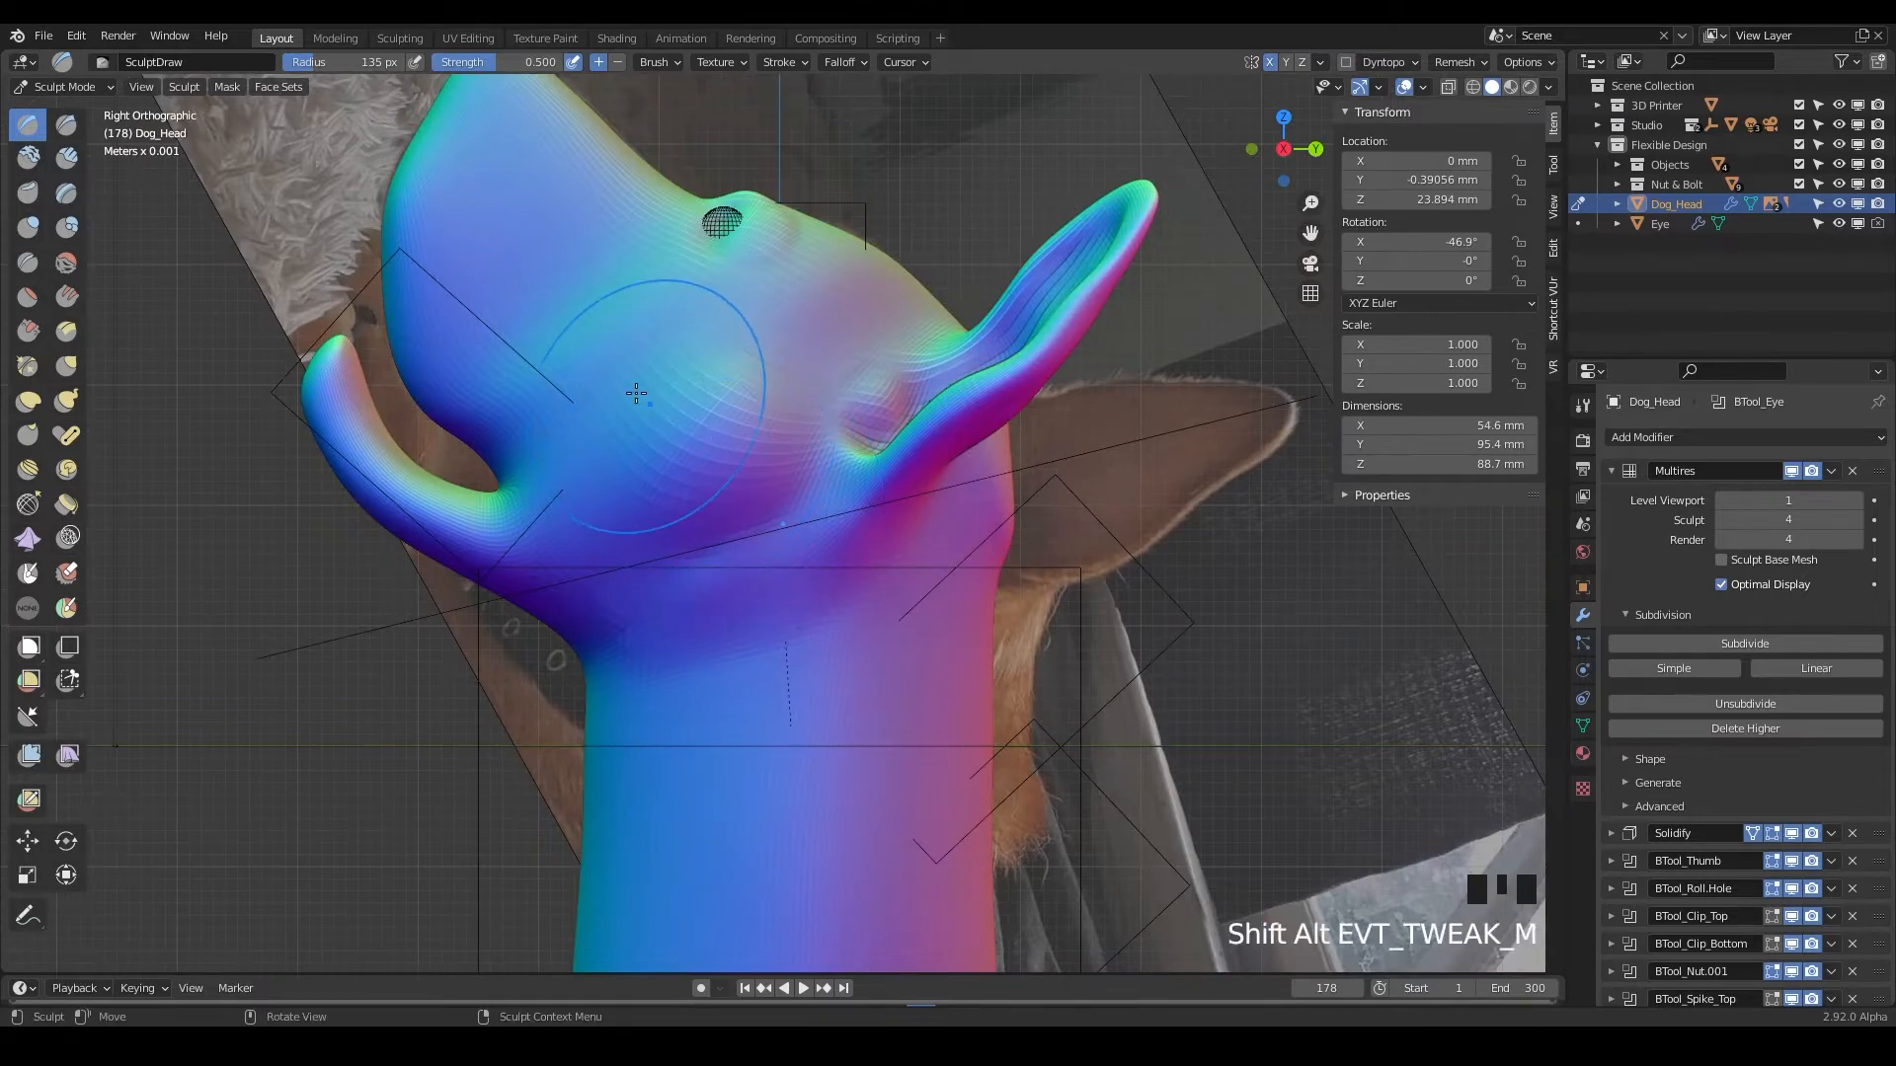
{"action": "middle_click_drag", "start_coordinate": [637, 390], "coordinate": [823, 579], "text": "shift"}
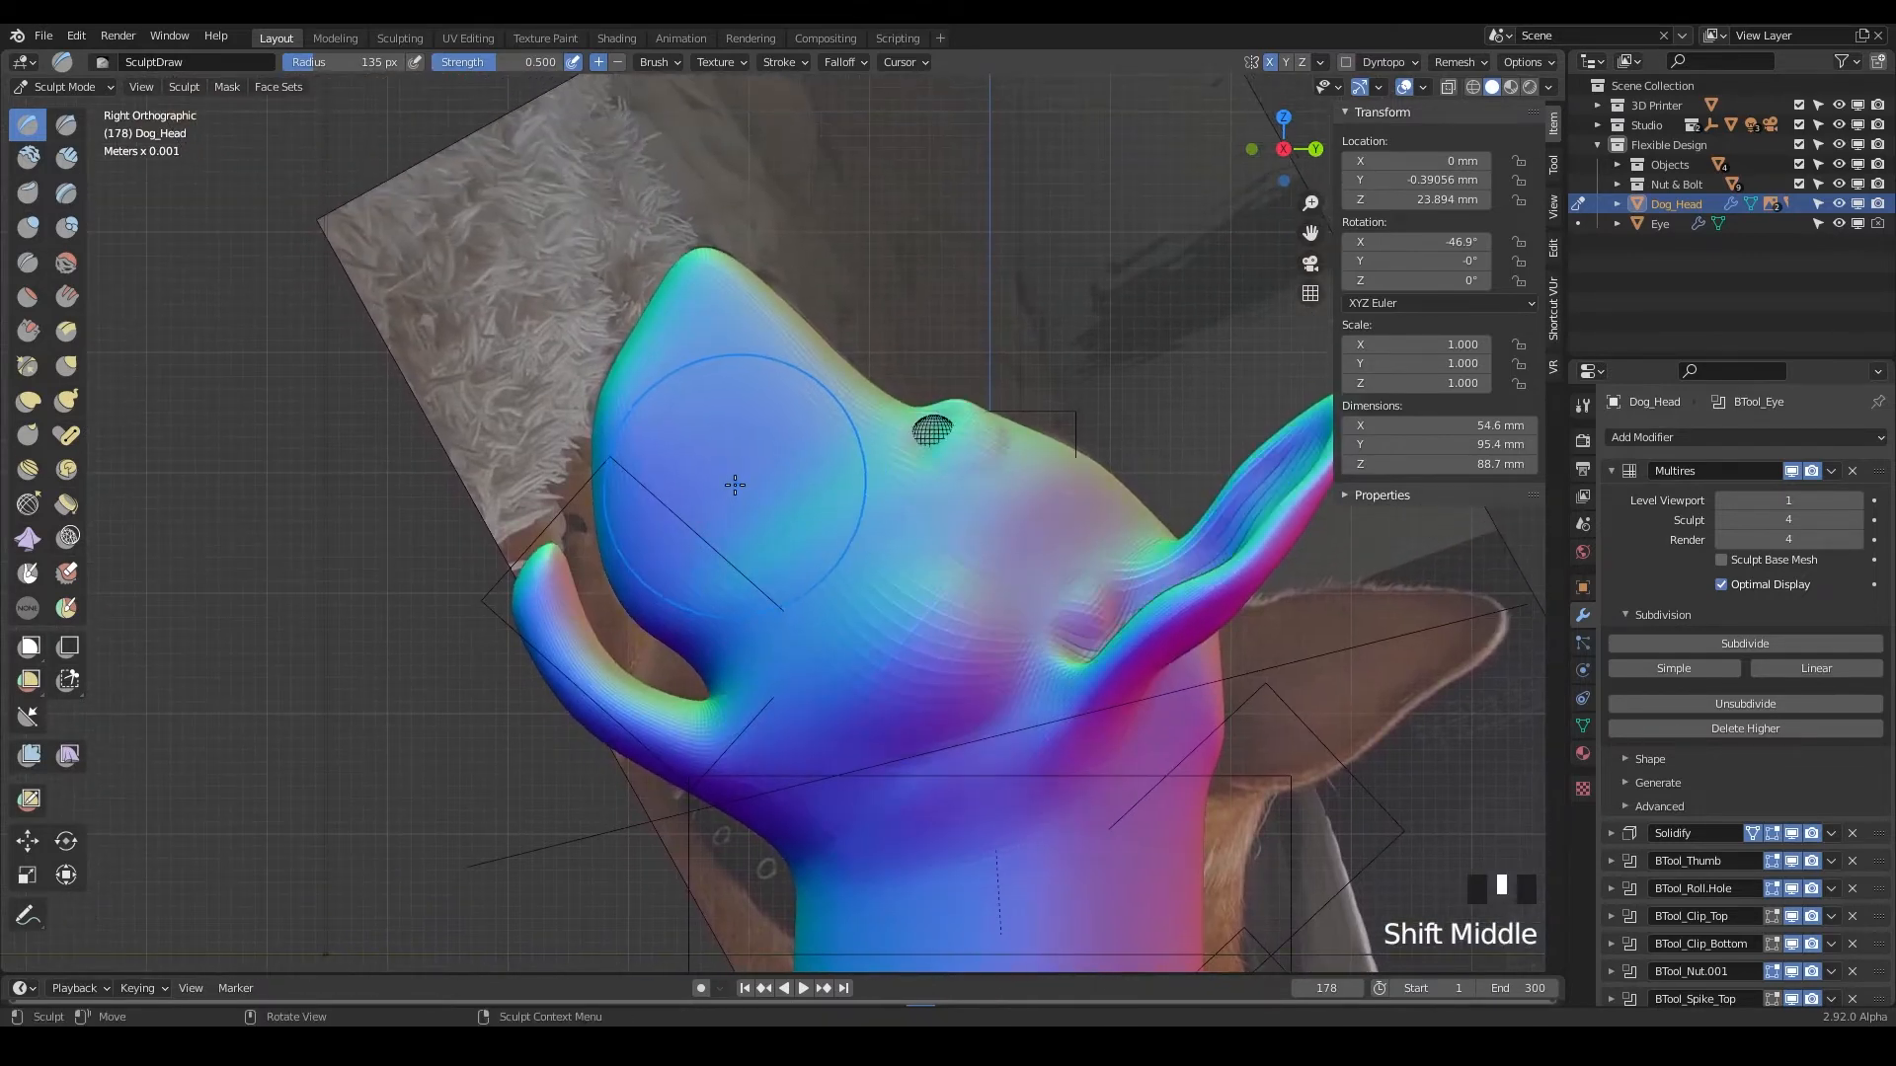
{"action": "key", "text": "z"}
{"action": "scroll", "coordinate": [678, 423], "scroll_direction": "up", "scroll_amount": 3}
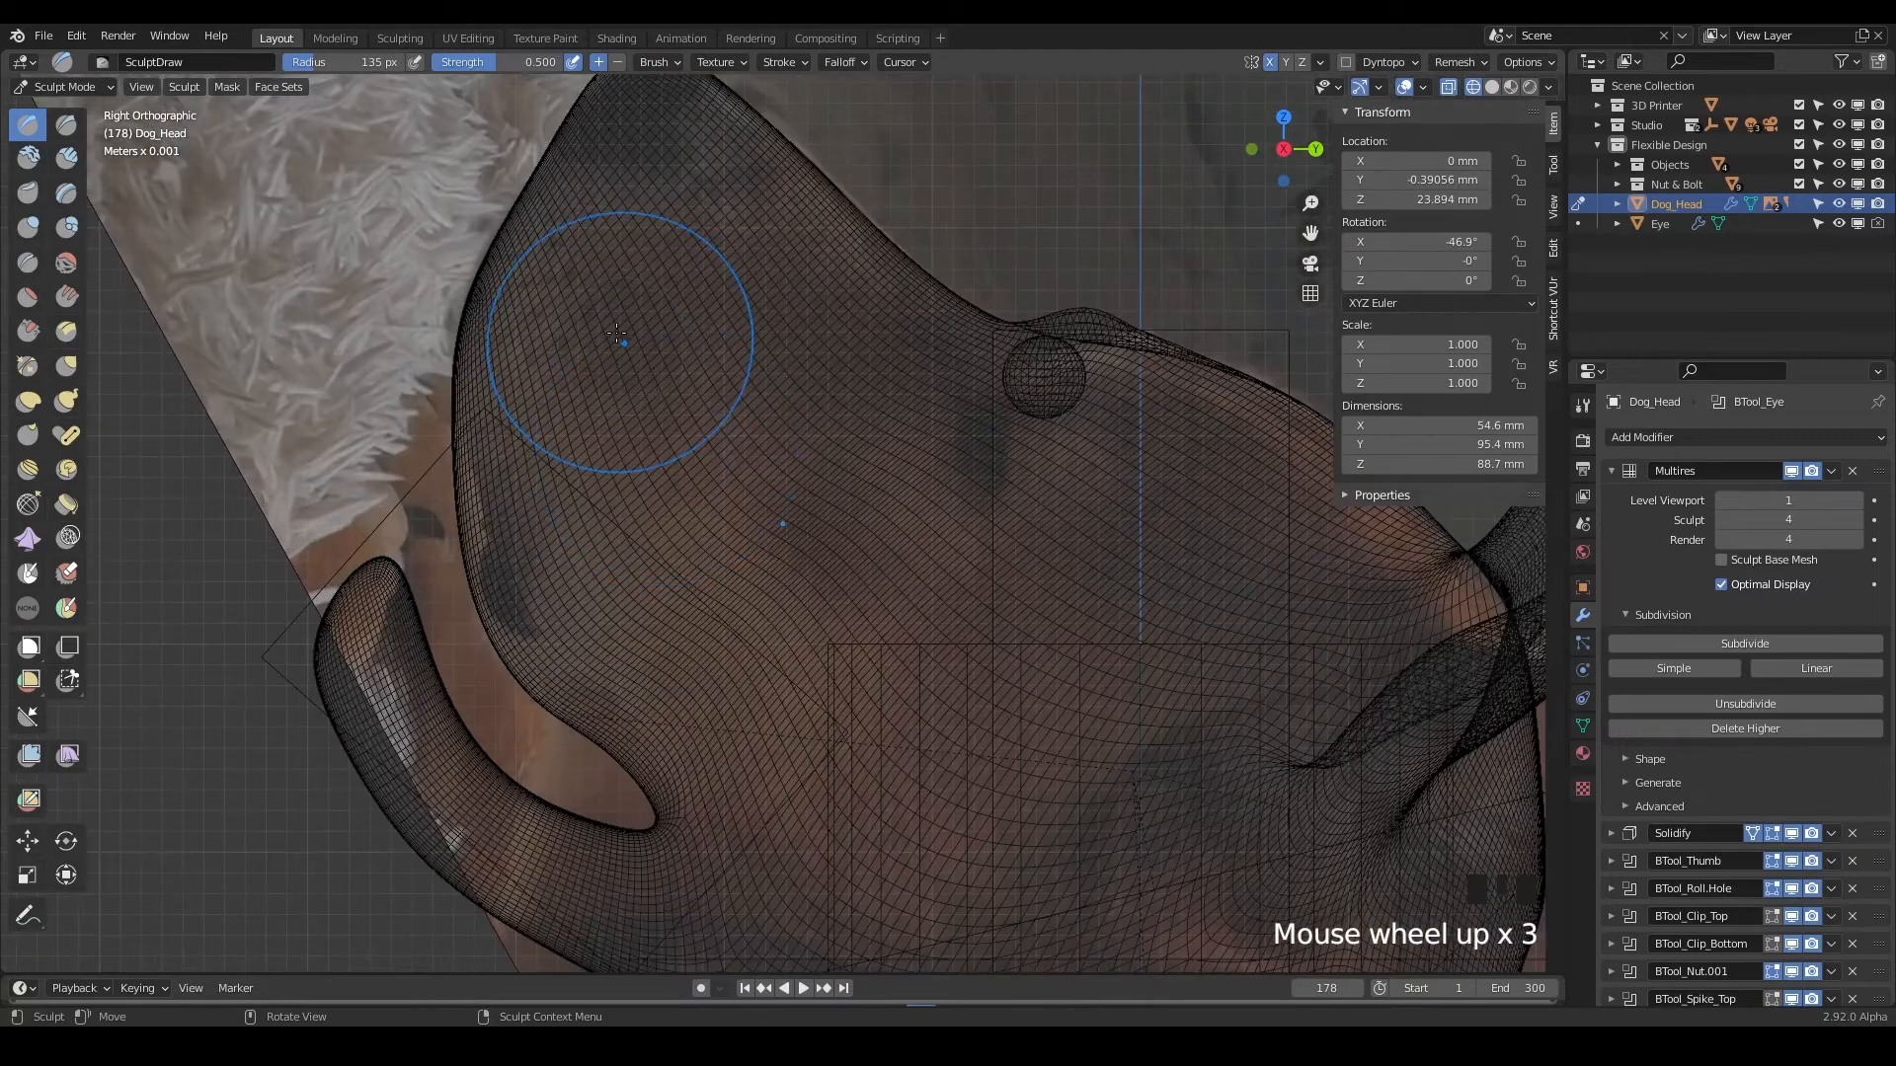
{"action": "middle_click_drag", "start_coordinate": [613, 317], "coordinate": [852, 514], "text": "shift"}
{"action": "scroll", "coordinate": [776, 344], "scroll_direction": "up", "scroll_amount": 3}
{"action": "scroll", "coordinate": [783, 445], "scroll_direction": "up", "scroll_amount": 2}
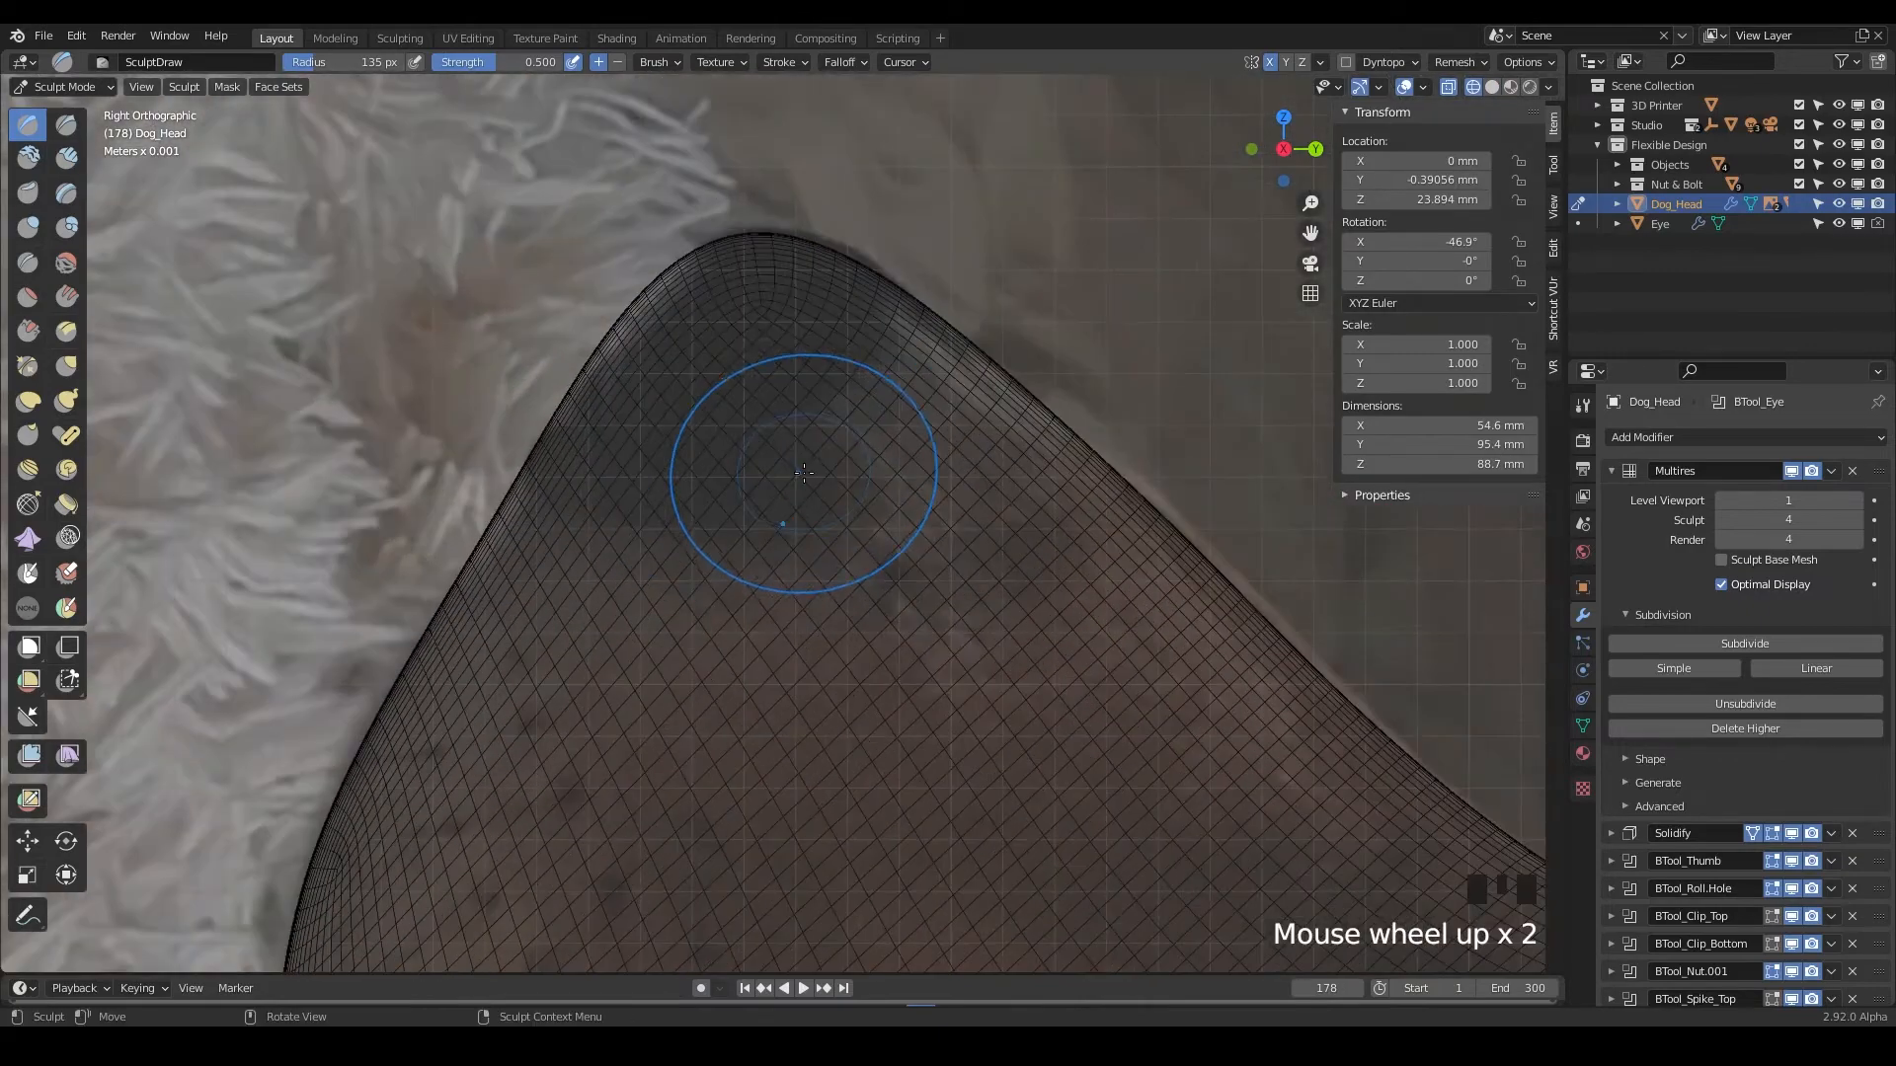
{"action": "key", "text": "alt+z"}
{"action": "key", "text": "alt+z"}
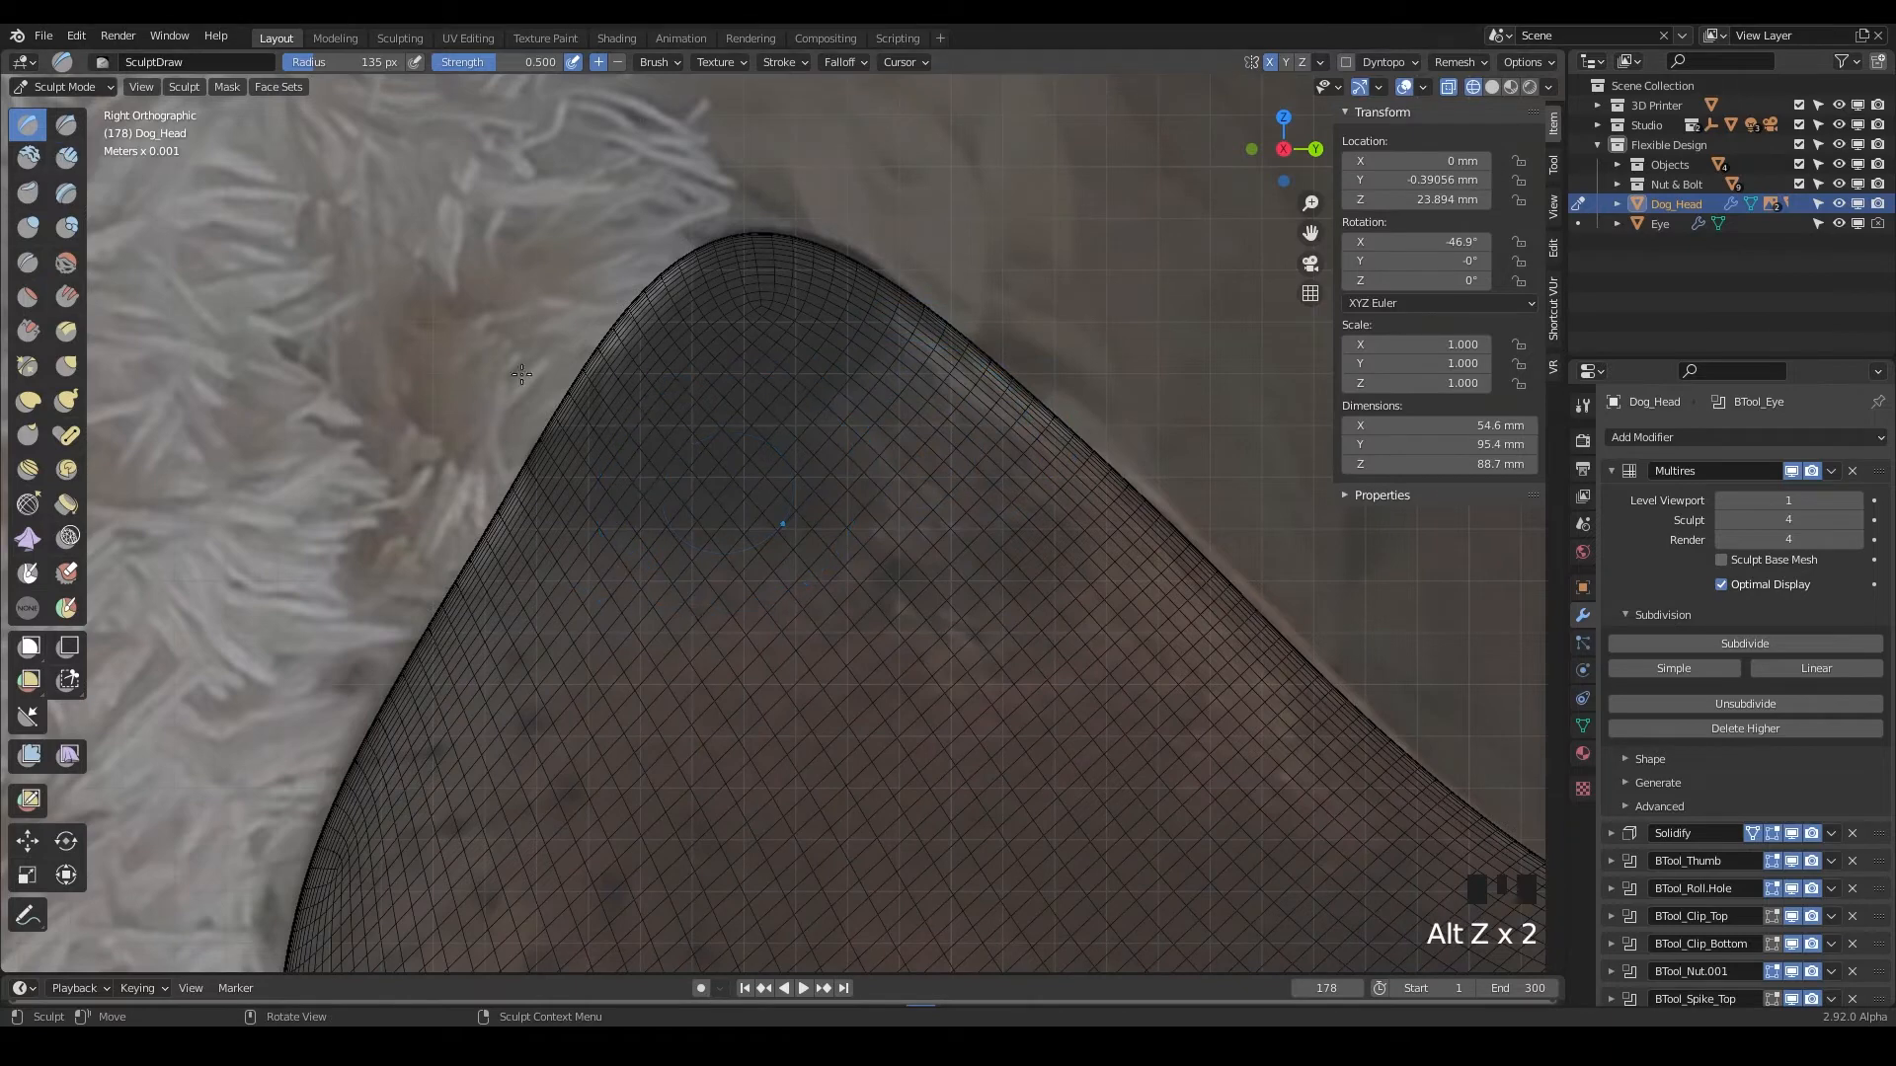
Build up the side of the nose tip over the photo in wireframe with Draw strokes, and restore solid shading.
{"action": "left_click_drag", "start_coordinate": [849, 316], "coordinate": [850, 313]}
{"action": "left_click", "coordinate": [844, 314]}
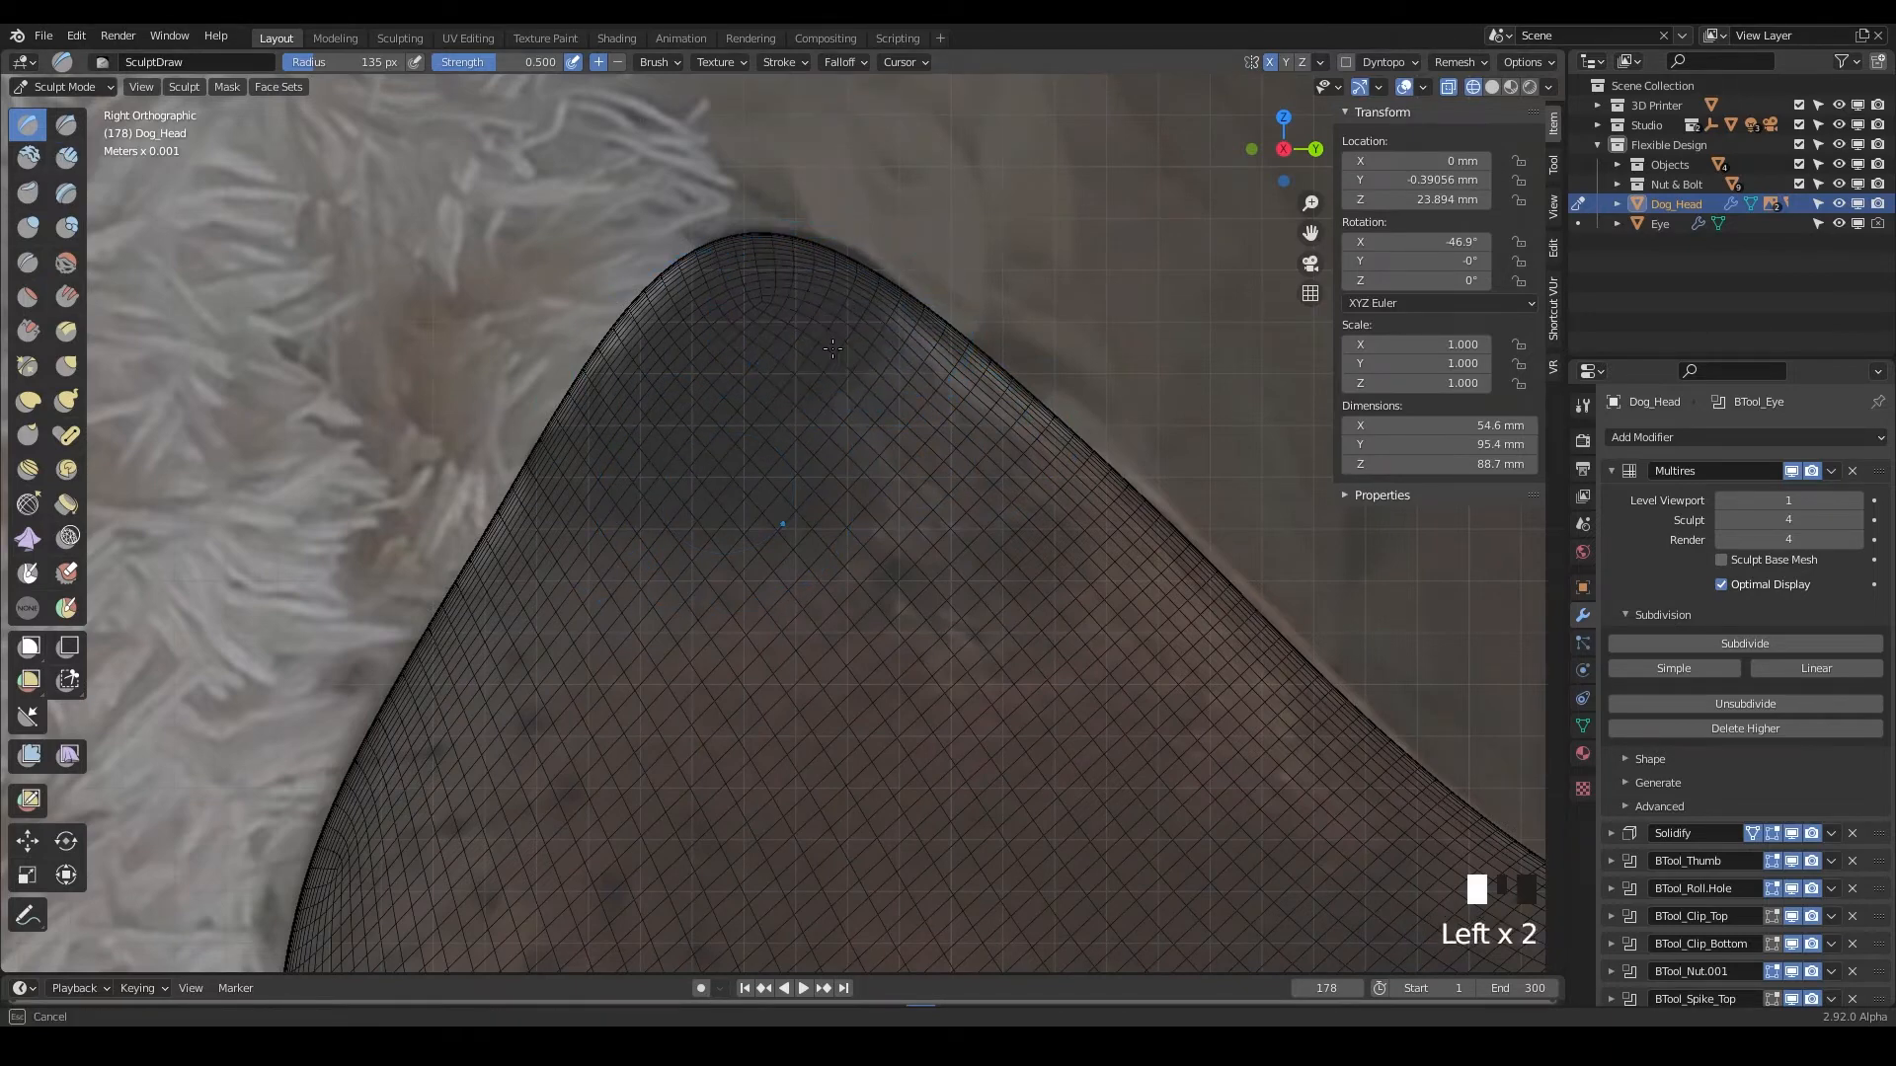
{"action": "left_click", "coordinate": [796, 417]}
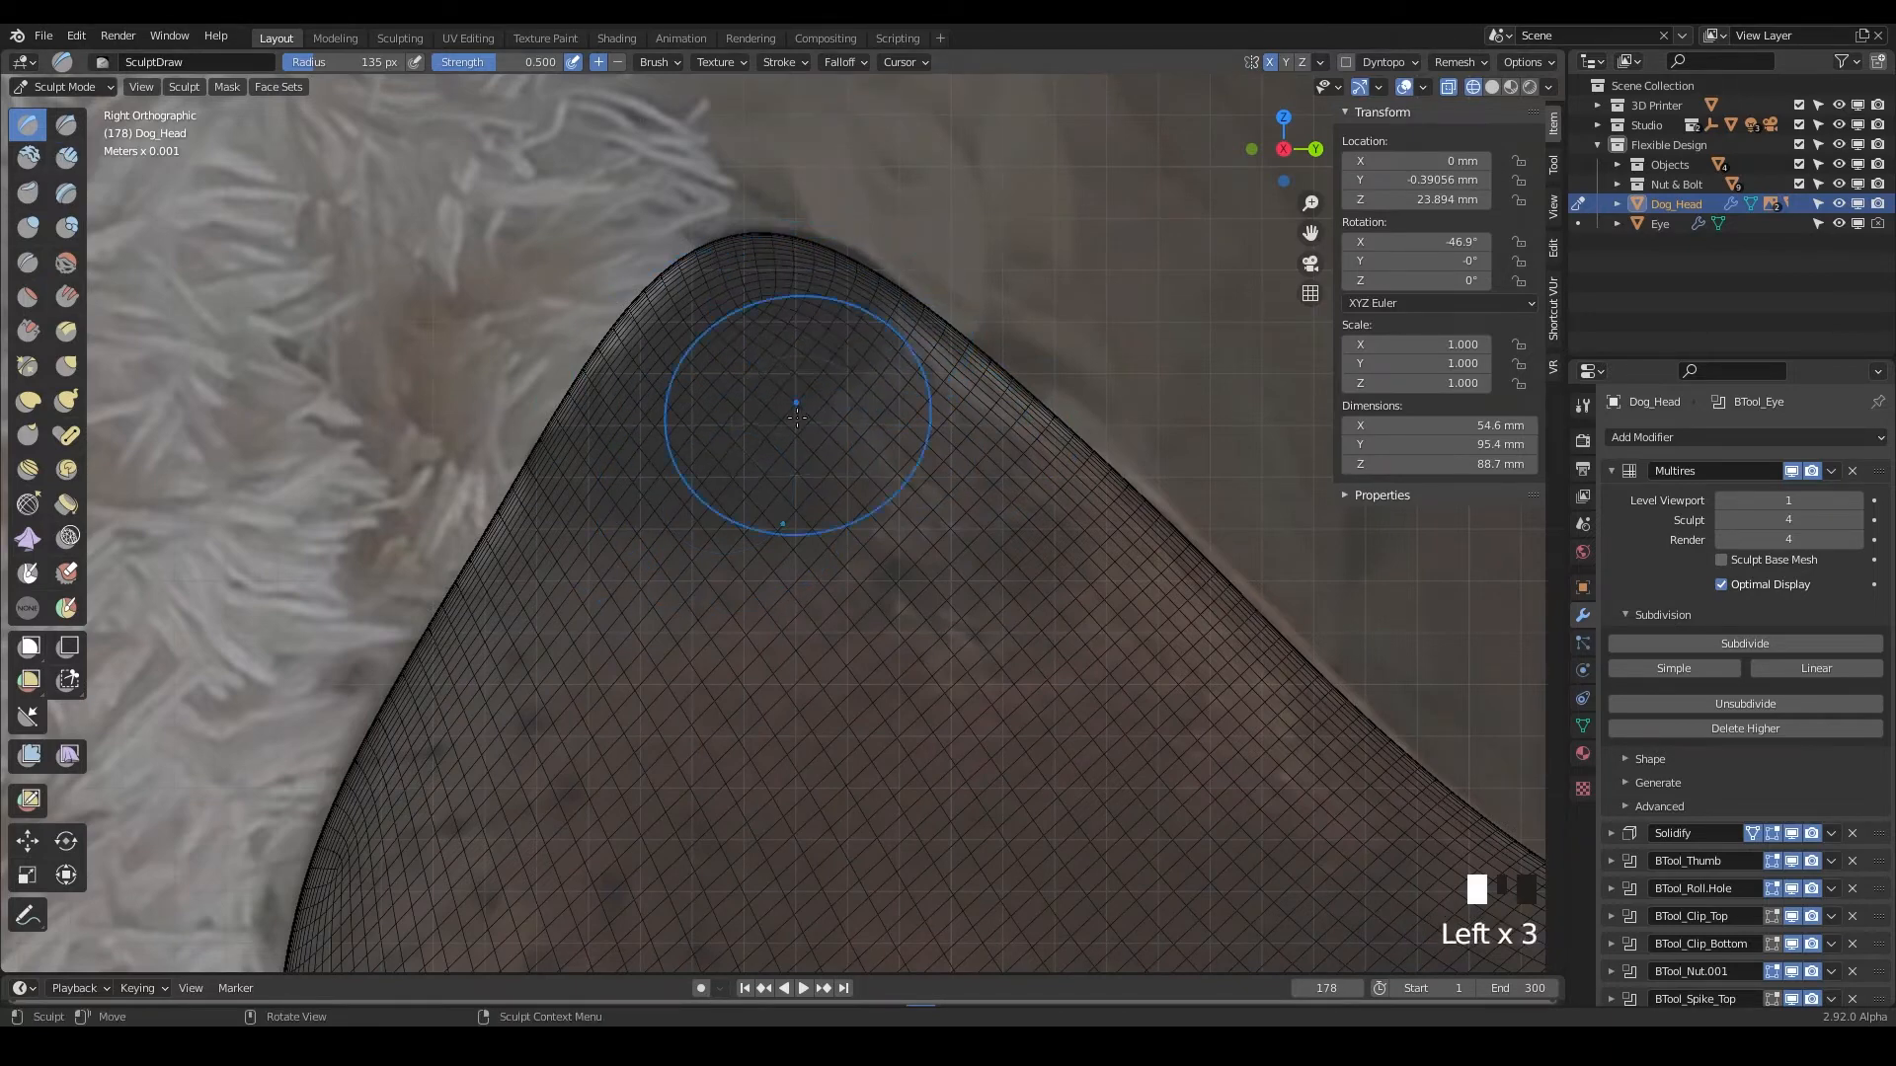
{"action": "left_click", "coordinate": [660, 424]}
{"action": "left_click_drag", "start_coordinate": [766, 445], "coordinate": [759, 463]}
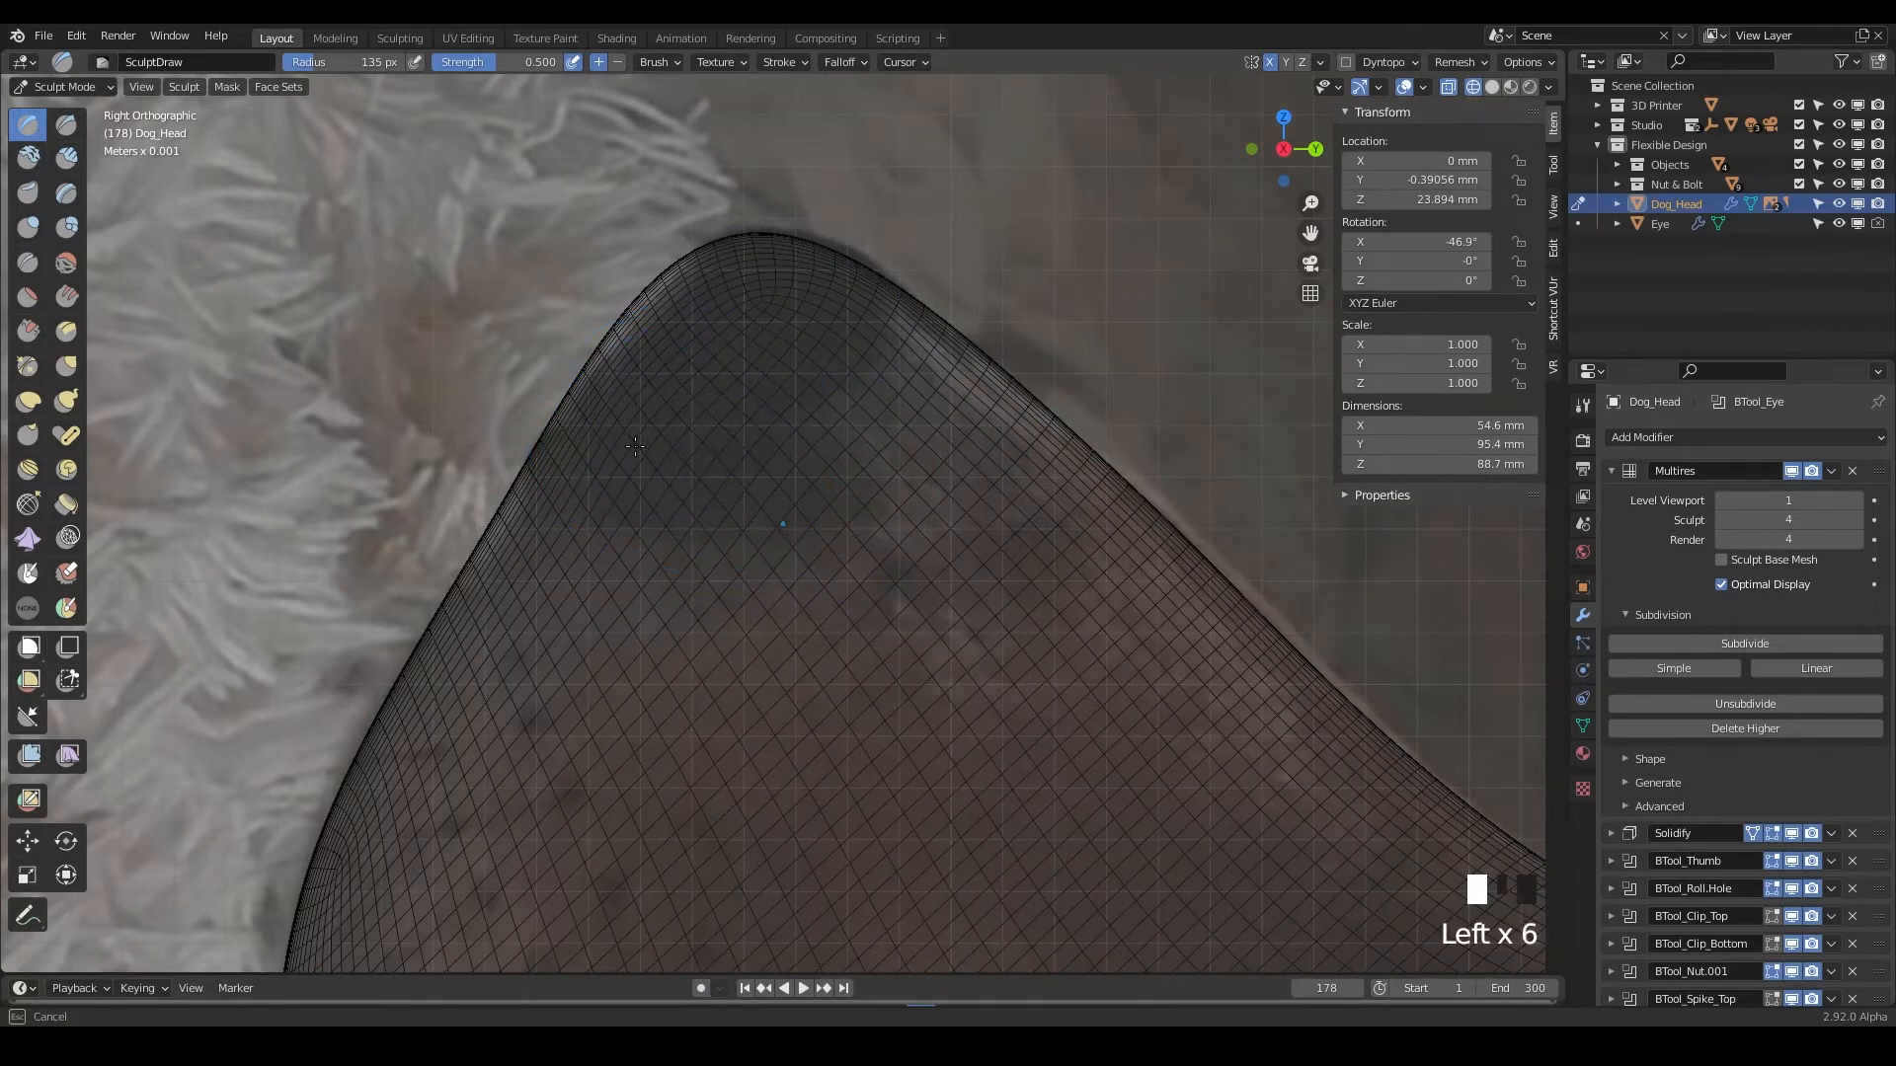
{"action": "left_click", "coordinate": [720, 369]}
{"action": "left_click", "coordinate": [783, 329]}
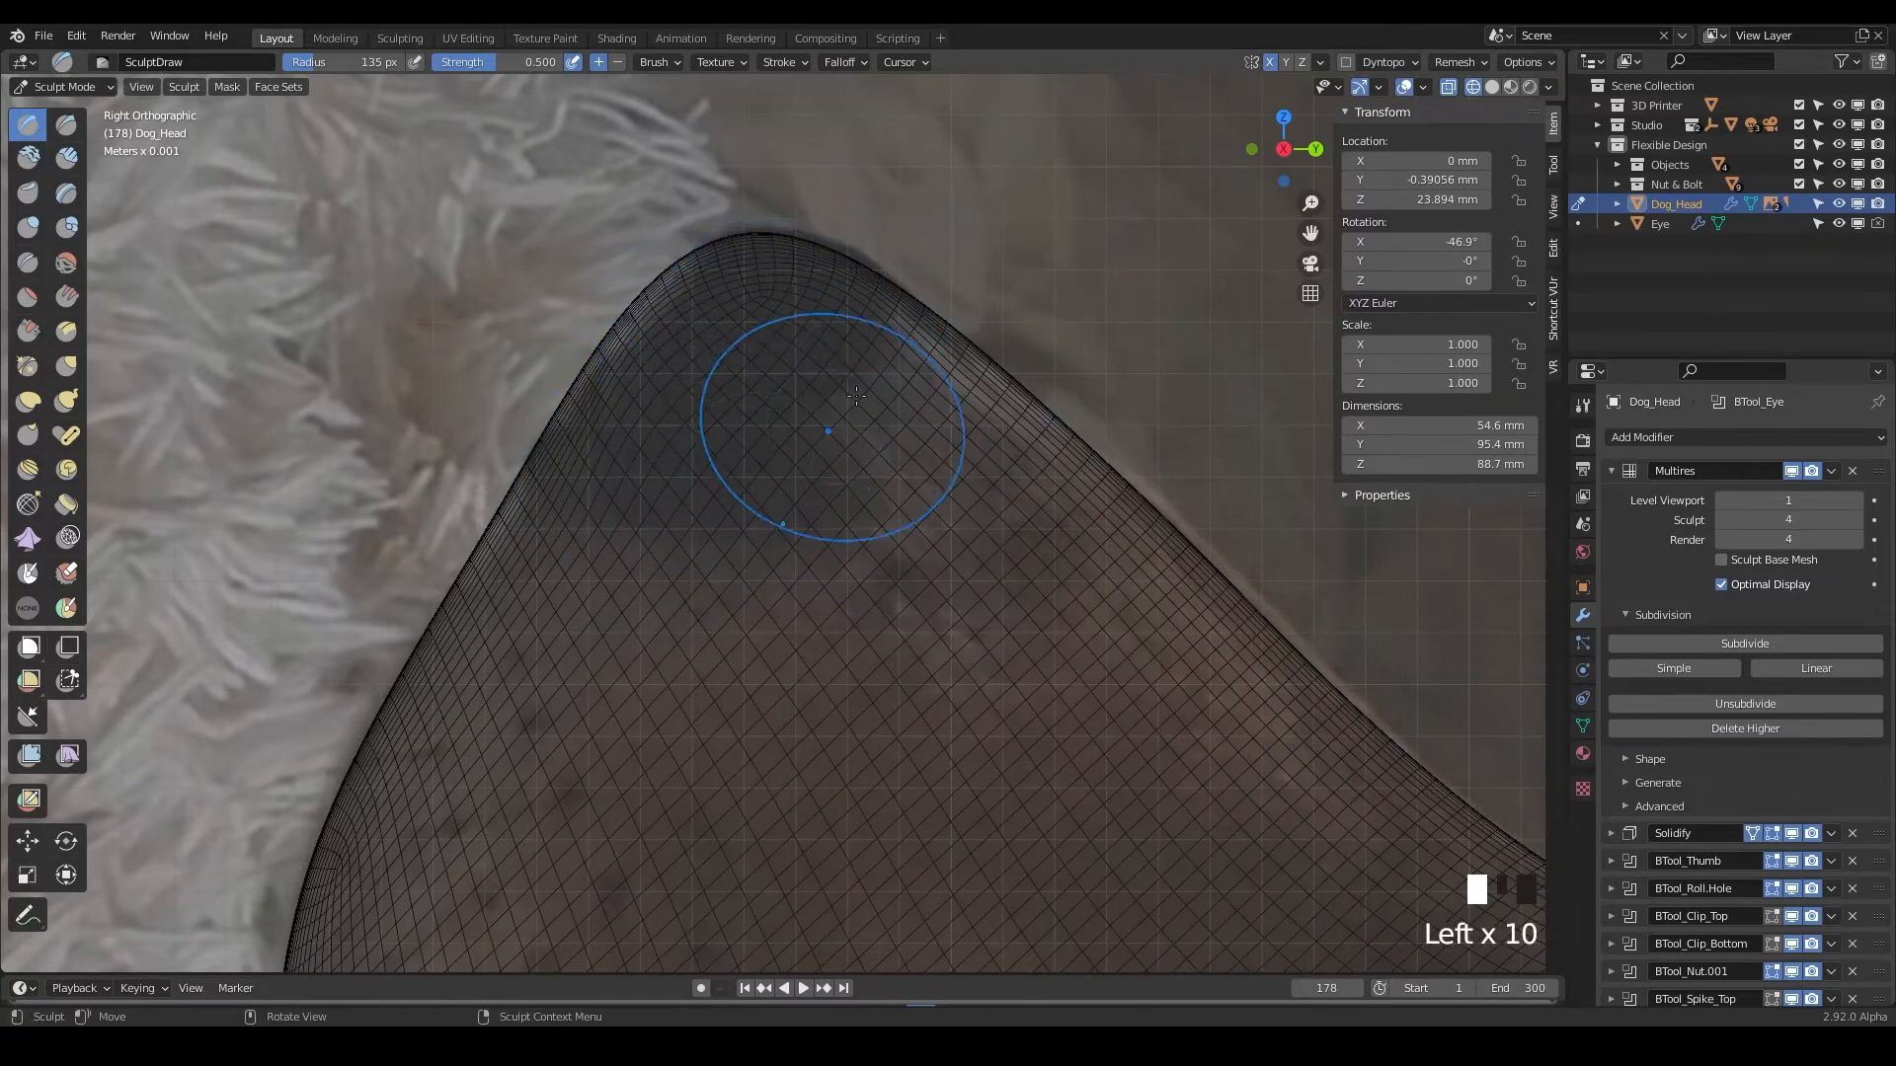
{"action": "key", "text": "alt+z"}
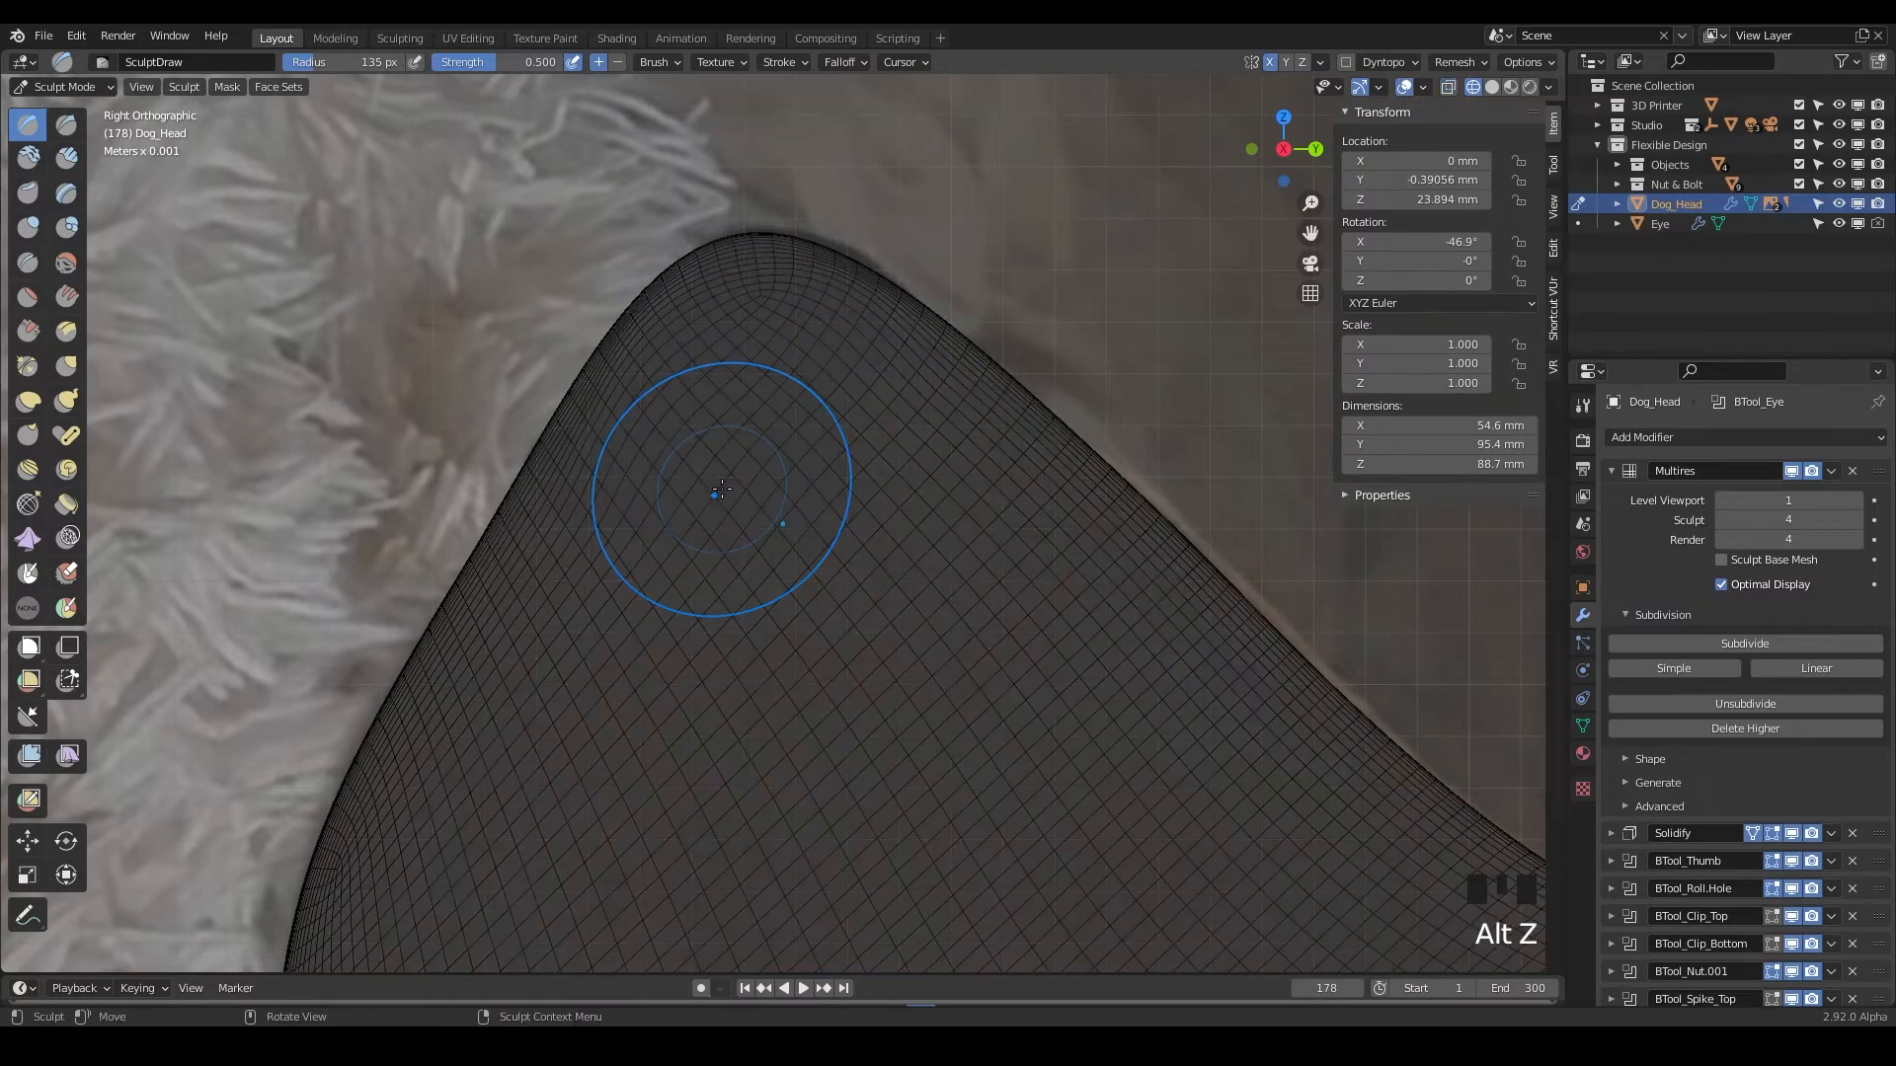
{"action": "key", "text": "z"}
{"action": "left_click", "coordinate": [1023, 471]}
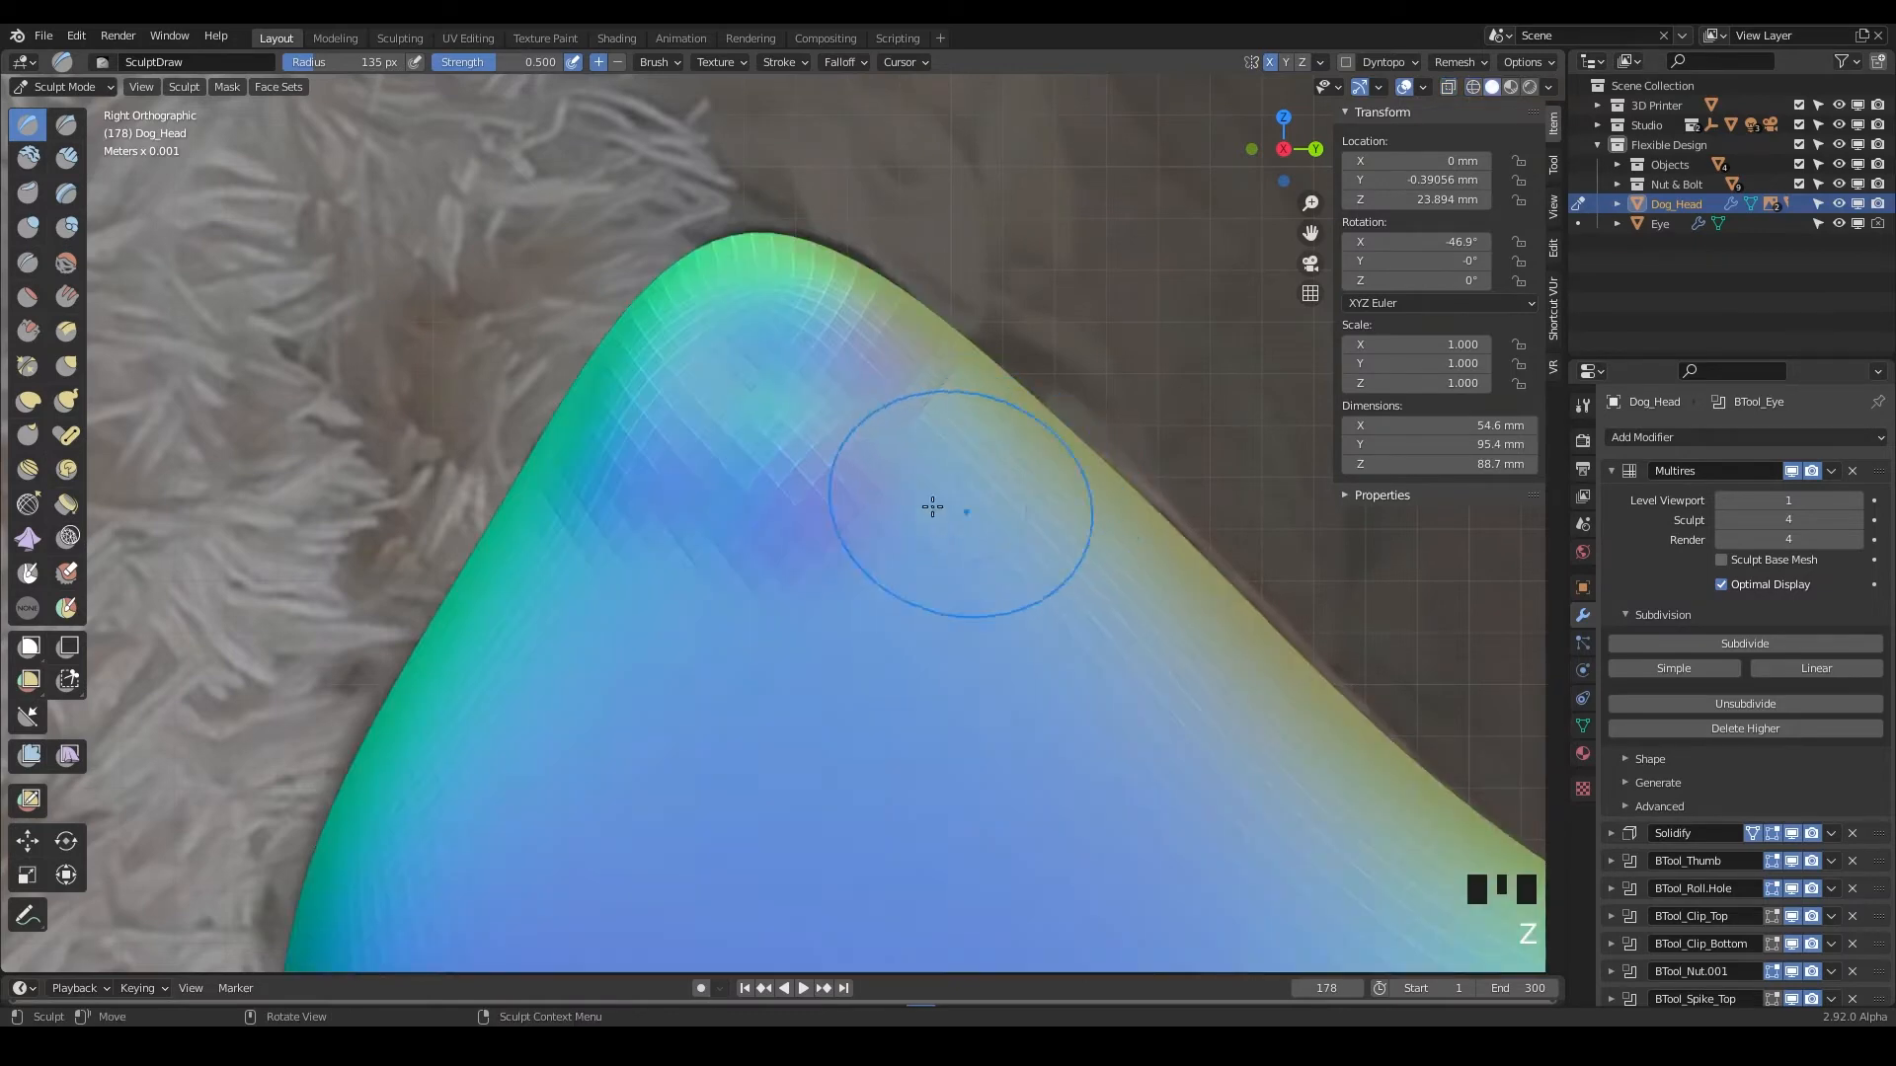
Raise the upper side of the nose with repeated short Draw strokes toward the bridge.
{"action": "mouse_move", "coordinate": [931, 499]}
{"action": "middle_mouse_down"}
{"action": "mouse_move", "coordinate": [872, 491]}
{"action": "mouse_move", "coordinate": [910, 598]}
{"action": "mouse_move", "coordinate": [876, 597]}
{"action": "mouse_move", "coordinate": [878, 574]}
{"action": "middle_mouse_up"}
{"action": "left_click_drag", "start_coordinate": [790, 435], "coordinate": [790, 363]}
{"action": "left_click_drag", "start_coordinate": [785, 434], "coordinate": [786, 375]}
{"action": "left_click_drag", "start_coordinate": [795, 443], "coordinate": [798, 380]}
{"action": "mouse_move", "coordinate": [811, 456]}
{"action": "left_mouse_down"}
{"action": "mouse_move", "coordinate": [821, 387]}
{"action": "mouse_move", "coordinate": [851, 394]}
{"action": "left_mouse_up"}
{"action": "left_click_drag", "start_coordinate": [870, 485], "coordinate": [865, 424]}
{"action": "left_click_drag", "start_coordinate": [873, 480], "coordinate": [869, 423]}
{"action": "left_click_drag", "start_coordinate": [869, 484], "coordinate": [858, 435]}
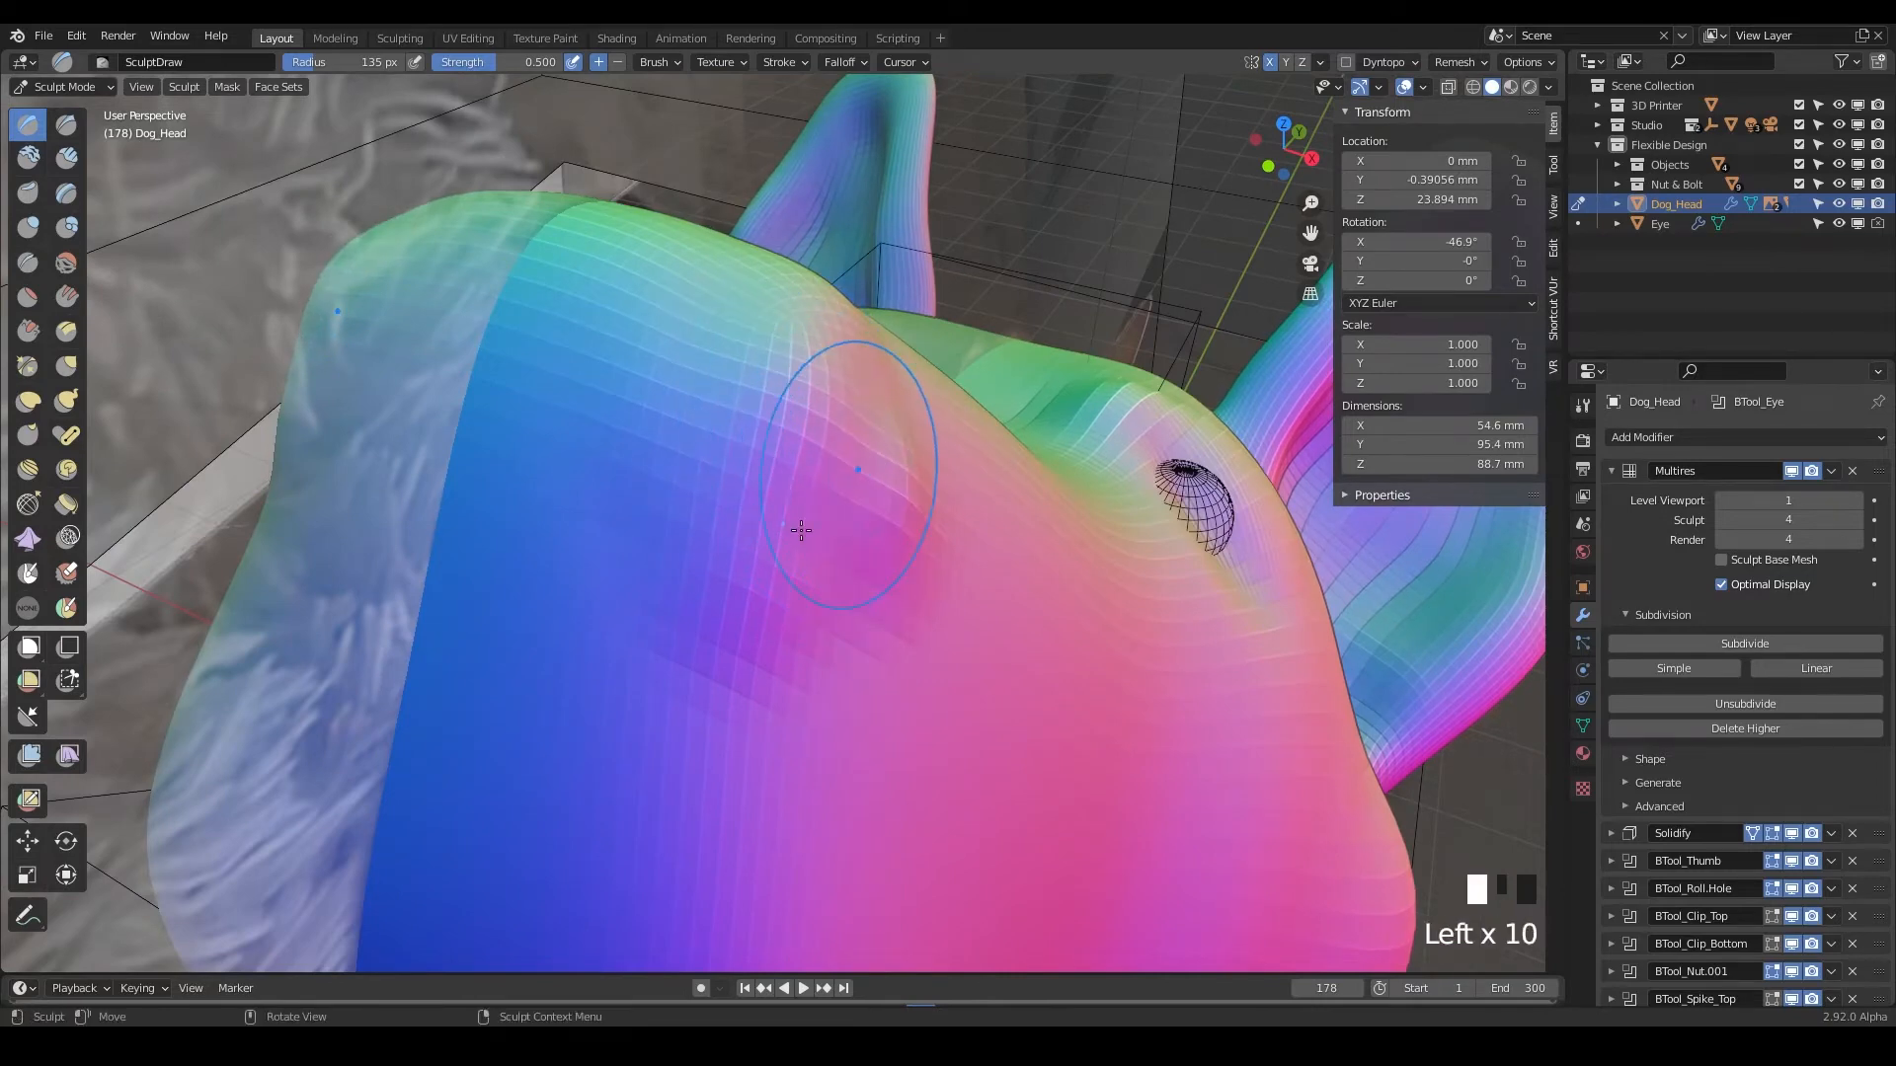
Build up the outer side of the nose tip further with long Draw strokes toward its top.
{"action": "middle_click_drag", "start_coordinate": [800, 685], "coordinate": [508, 720]}
{"action": "scroll", "coordinate": [719, 572], "scroll_direction": "down", "scroll_amount": 2}
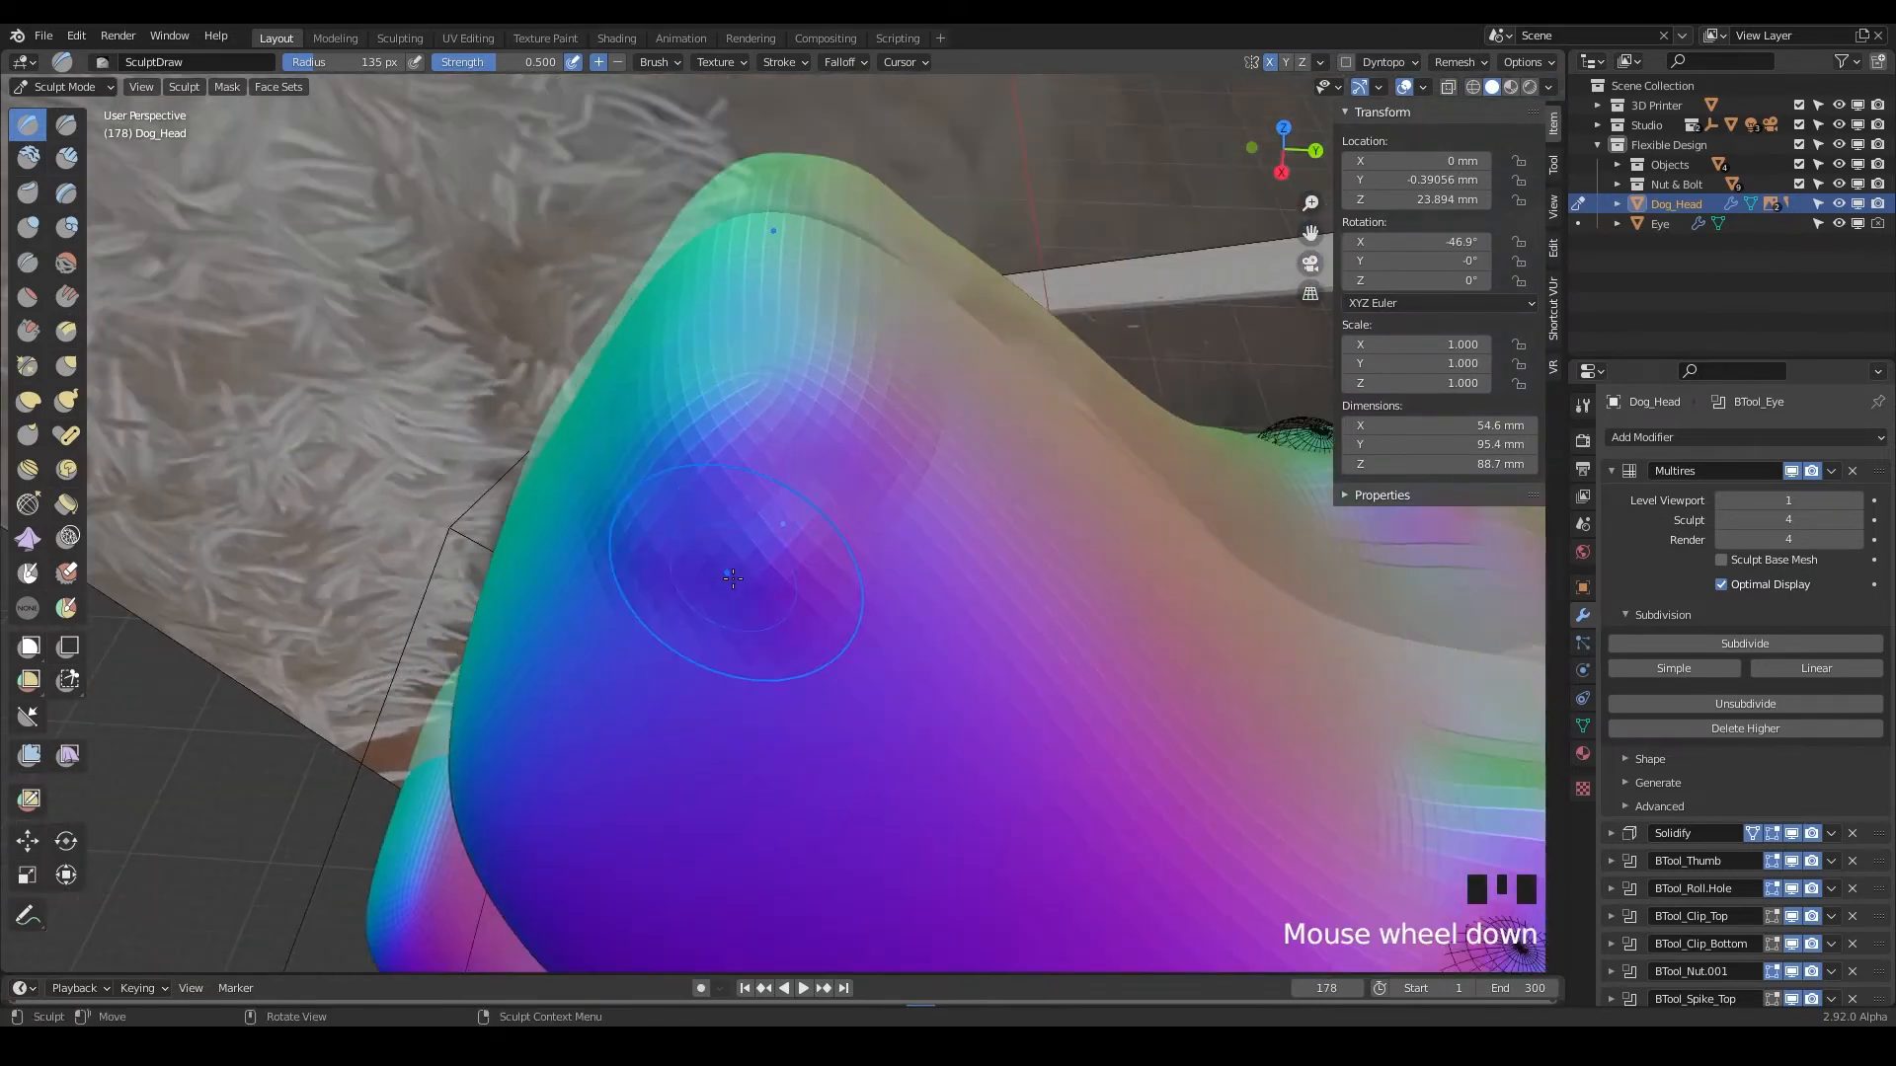
{"action": "middle_click_drag", "start_coordinate": [719, 571], "coordinate": [591, 542], "text": "shift"}
{"action": "left_click_drag", "start_coordinate": [582, 538], "coordinate": [588, 444]}
{"action": "mouse_move", "coordinate": [617, 534]}
{"action": "left_mouse_down"}
{"action": "mouse_move", "coordinate": [632, 420]}
{"action": "mouse_move", "coordinate": [602, 395]}
{"action": "left_mouse_up"}
{"action": "left_click_drag", "start_coordinate": [582, 474], "coordinate": [597, 395]}
Carve a groove behind the nose tip from the bridge down the muzzle's side with subtracting Draw strokes.
{"action": "middle_click_drag", "start_coordinate": [615, 563], "coordinate": [592, 486]}
{"action": "scroll", "coordinate": [622, 511], "scroll_direction": "down", "scroll_amount": 1}
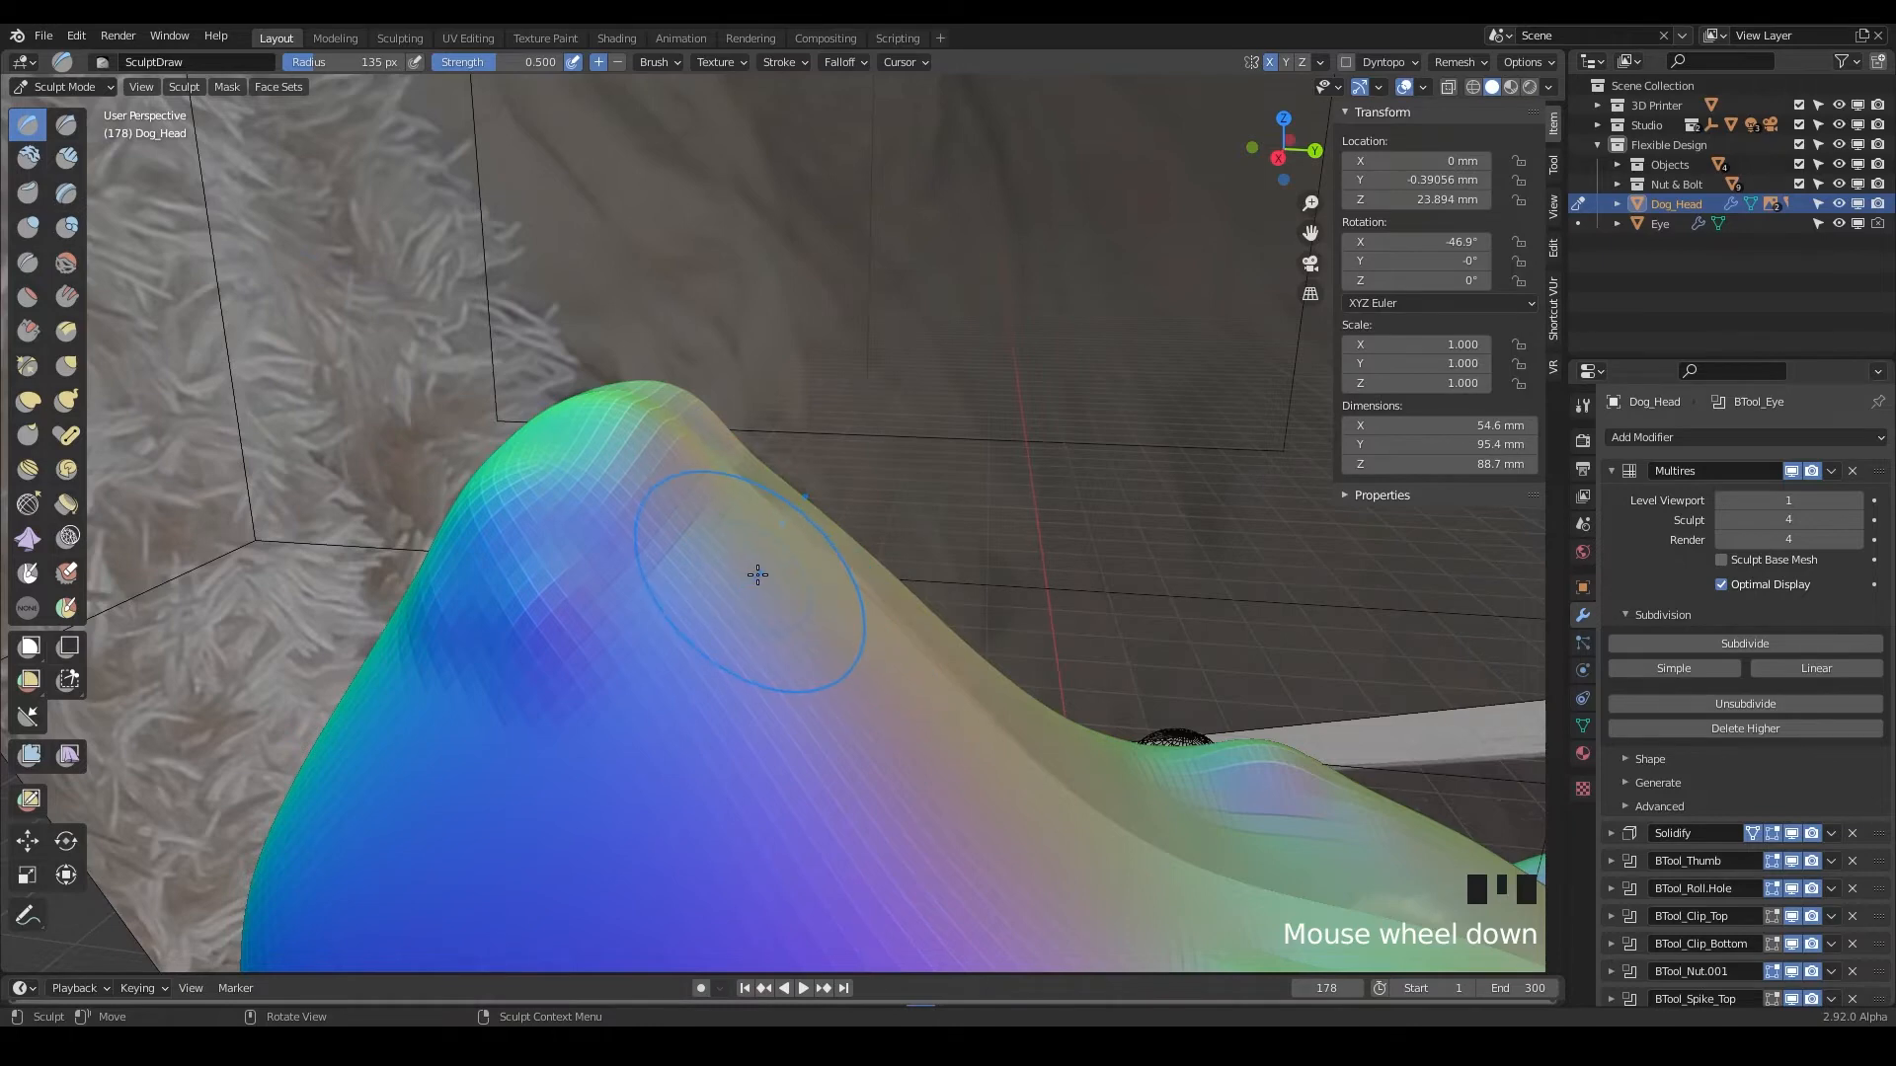
{"action": "left_click_drag", "start_coordinate": [775, 553], "coordinate": [703, 466], "text": "ctrl"}
{"action": "left_click_drag", "start_coordinate": [748, 549], "coordinate": [732, 533], "text": "ctrl"}
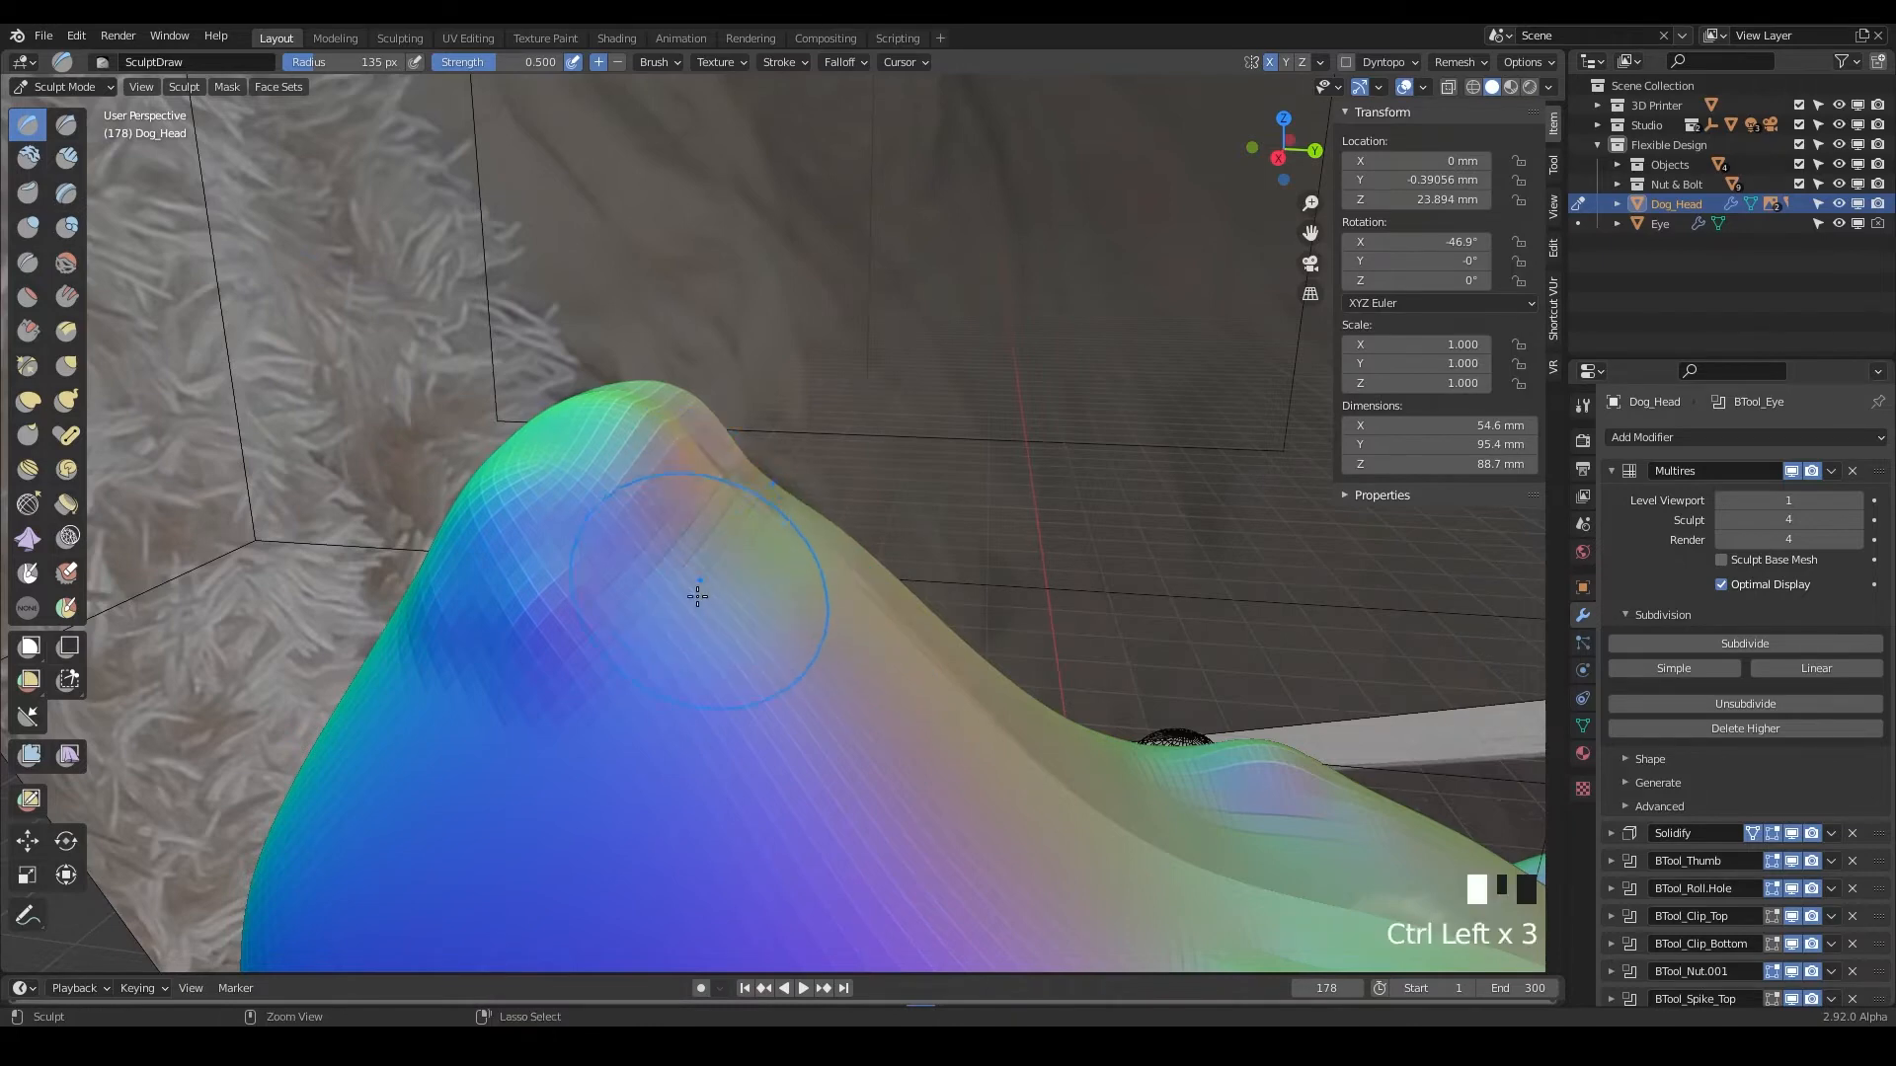
{"action": "left_click_drag", "start_coordinate": [697, 599], "coordinate": [654, 561], "text": "ctrl"}
{"action": "left_click_drag", "start_coordinate": [665, 660], "coordinate": [617, 617], "text": "ctrl"}
{"action": "left_click_drag", "start_coordinate": [637, 722], "coordinate": [626, 707], "text": "ctrl"}
Smooth the transition between the nose tip and the muzzle behind it.
{"action": "scroll", "coordinate": [820, 761], "scroll_direction": "down", "scroll_amount": 2}
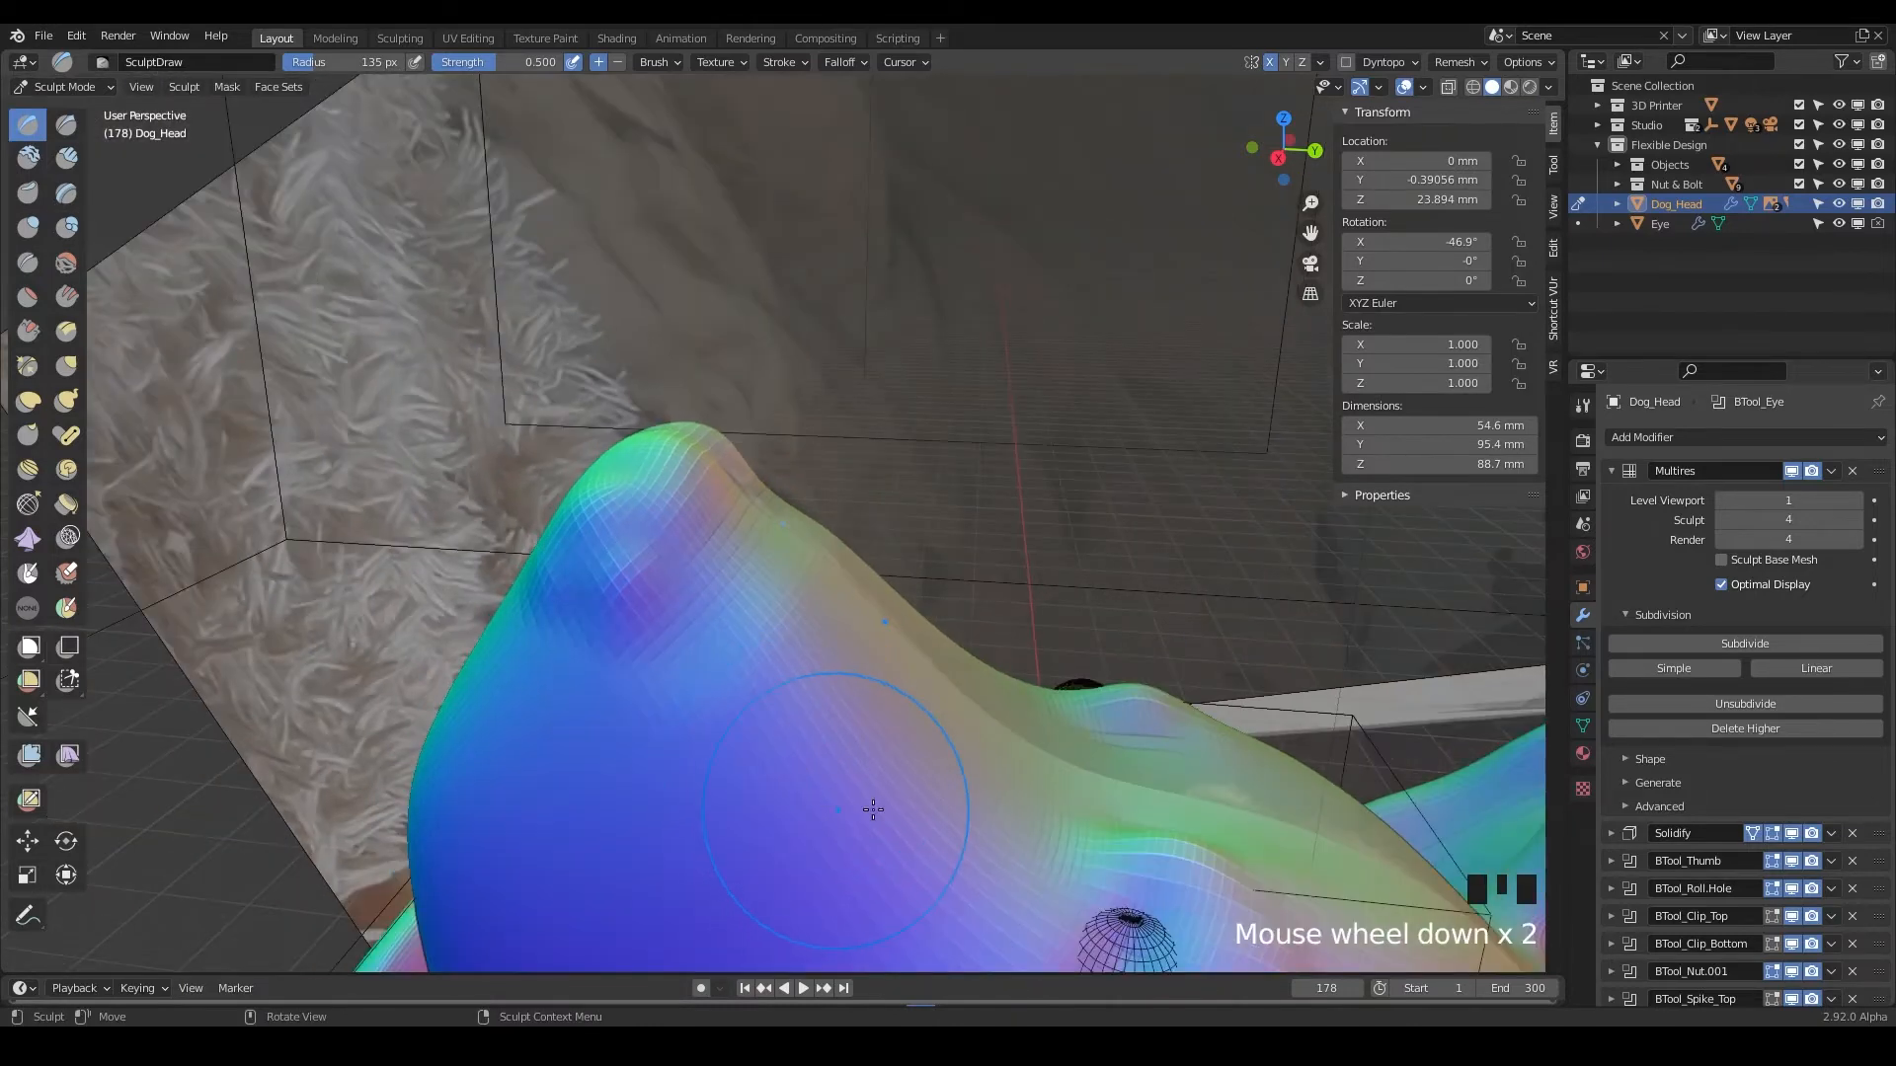
{"action": "mouse_move", "coordinate": [868, 804]}
{"action": "middle_mouse_down"}
{"action": "mouse_move", "coordinate": [914, 774]}
{"action": "mouse_move", "coordinate": [819, 632]}
{"action": "middle_mouse_up"}
{"action": "left_click_drag", "start_coordinate": [820, 632], "coordinate": [791, 605], "text": "shift"}
{"action": "left_click_drag", "start_coordinate": [672, 681], "coordinate": [591, 620], "text": "shift"}
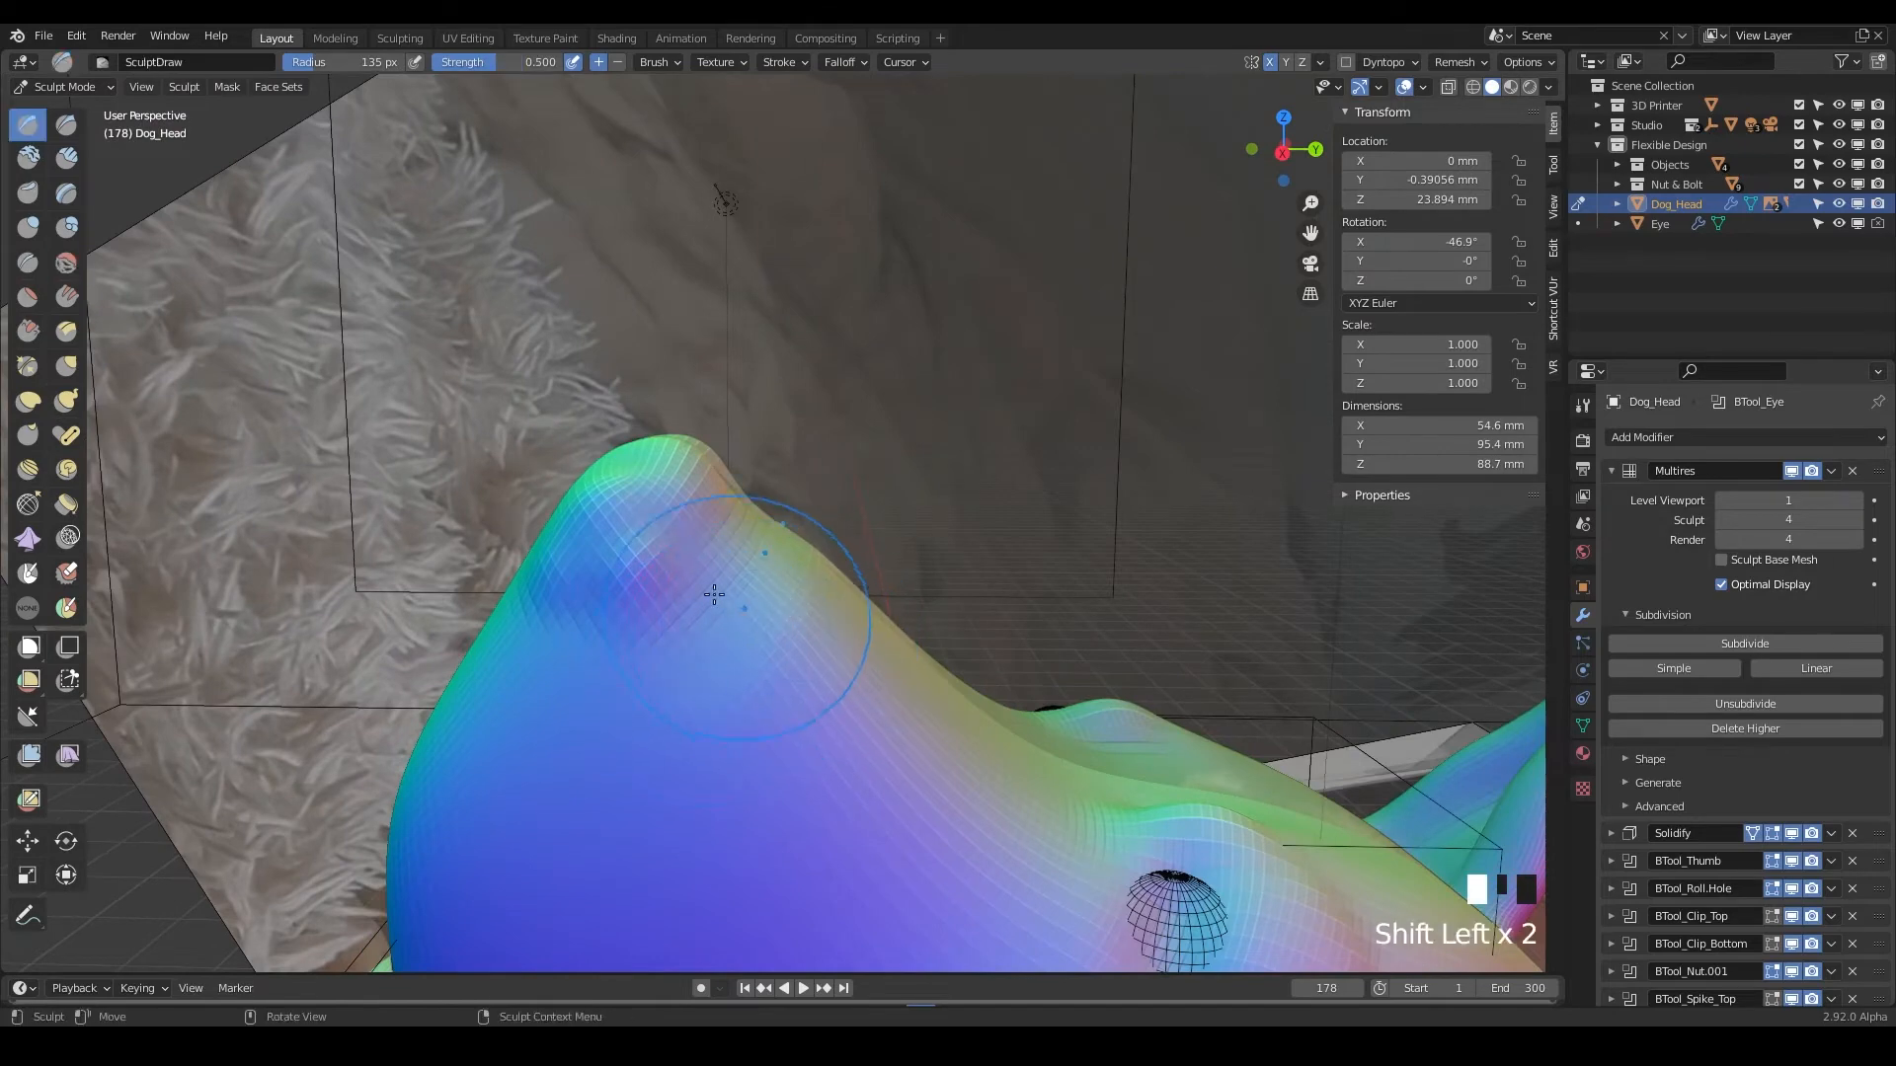
{"action": "mouse_move", "coordinate": [711, 593]}
{"action": "left_mouse_down", "text": "shift"}
{"action": "mouse_move", "coordinate": [592, 542]}
{"action": "mouse_move", "coordinate": [685, 707]}
{"action": "left_mouse_up", "text": "shift"}
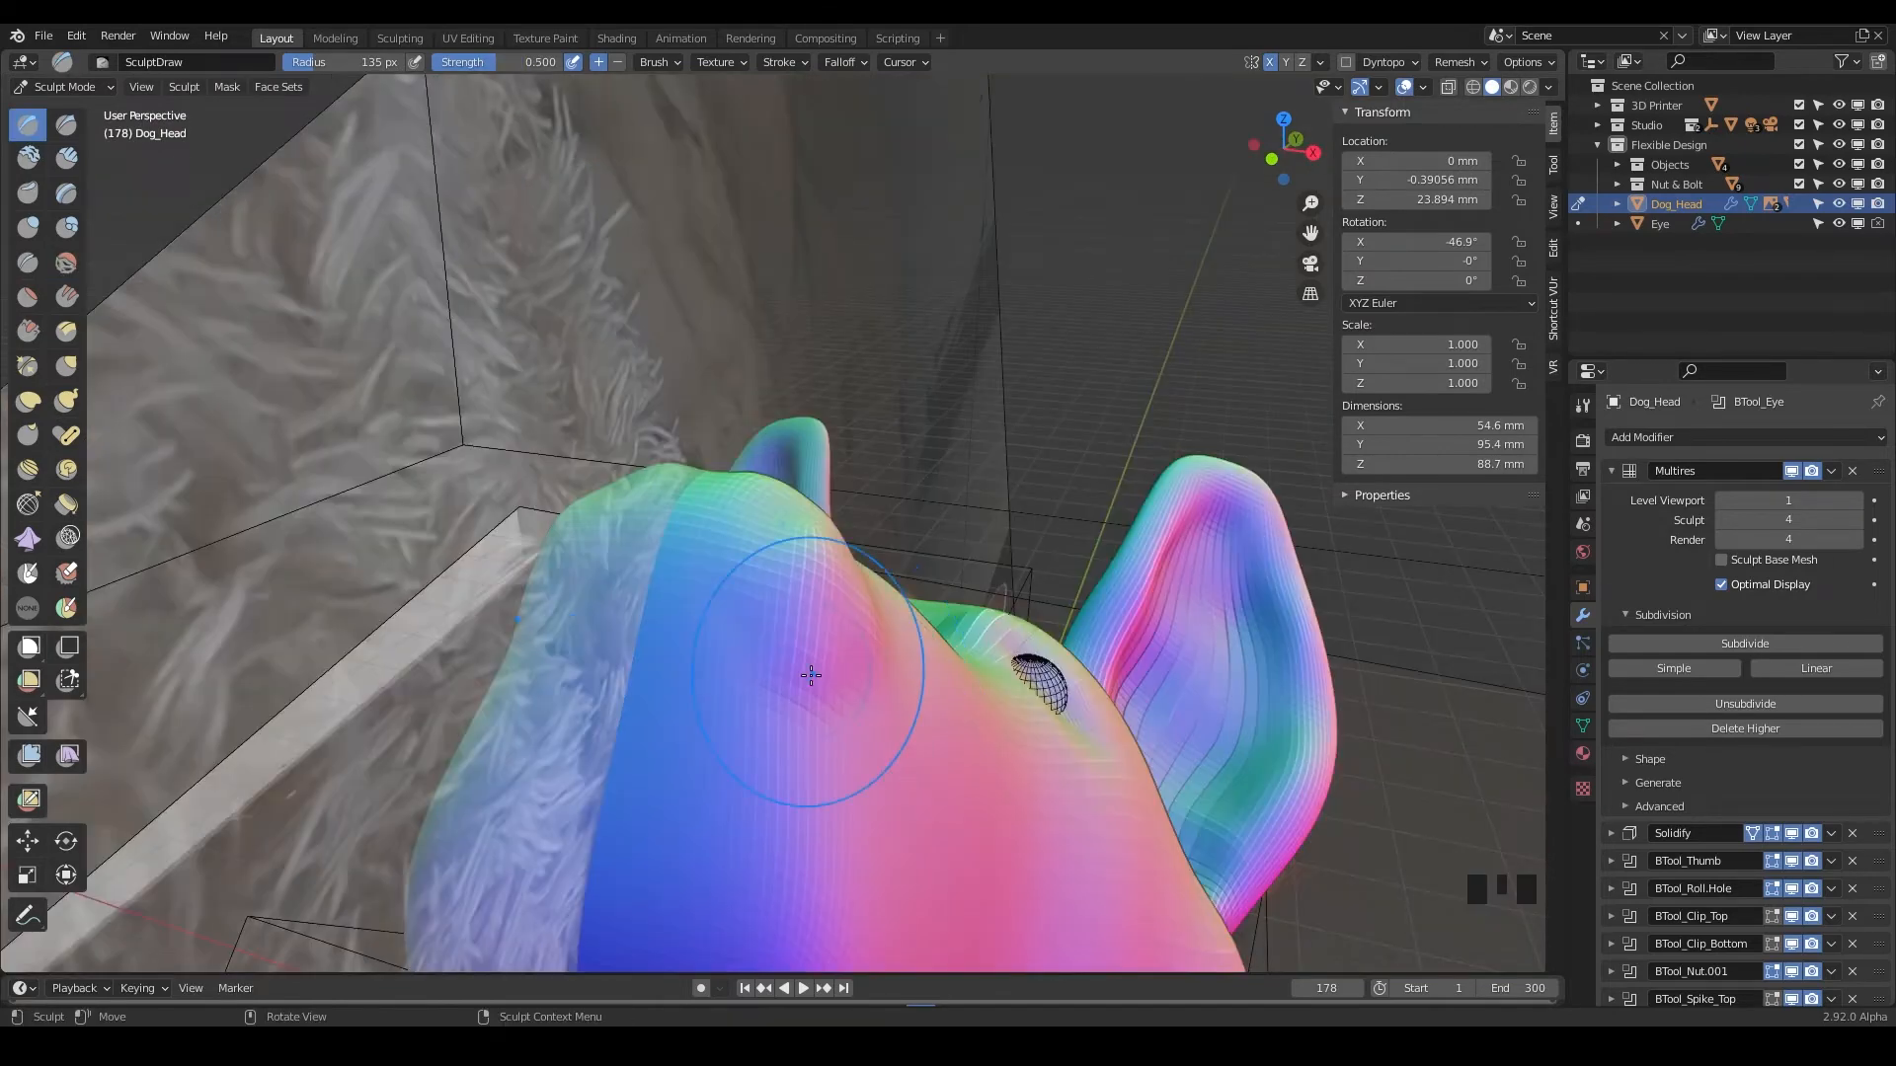
Examine the muzzle from the front against the reference photo using X-ray and wireframe display.
{"action": "middle_click_drag", "start_coordinate": [810, 675], "coordinate": [924, 519]}
{"action": "key", "text": "alt+z"}
{"action": "scroll", "coordinate": [785, 550], "scroll_direction": "up", "scroll_amount": 8}
{"action": "scroll", "coordinate": [838, 915], "scroll_direction": "up", "scroll_amount": 6}
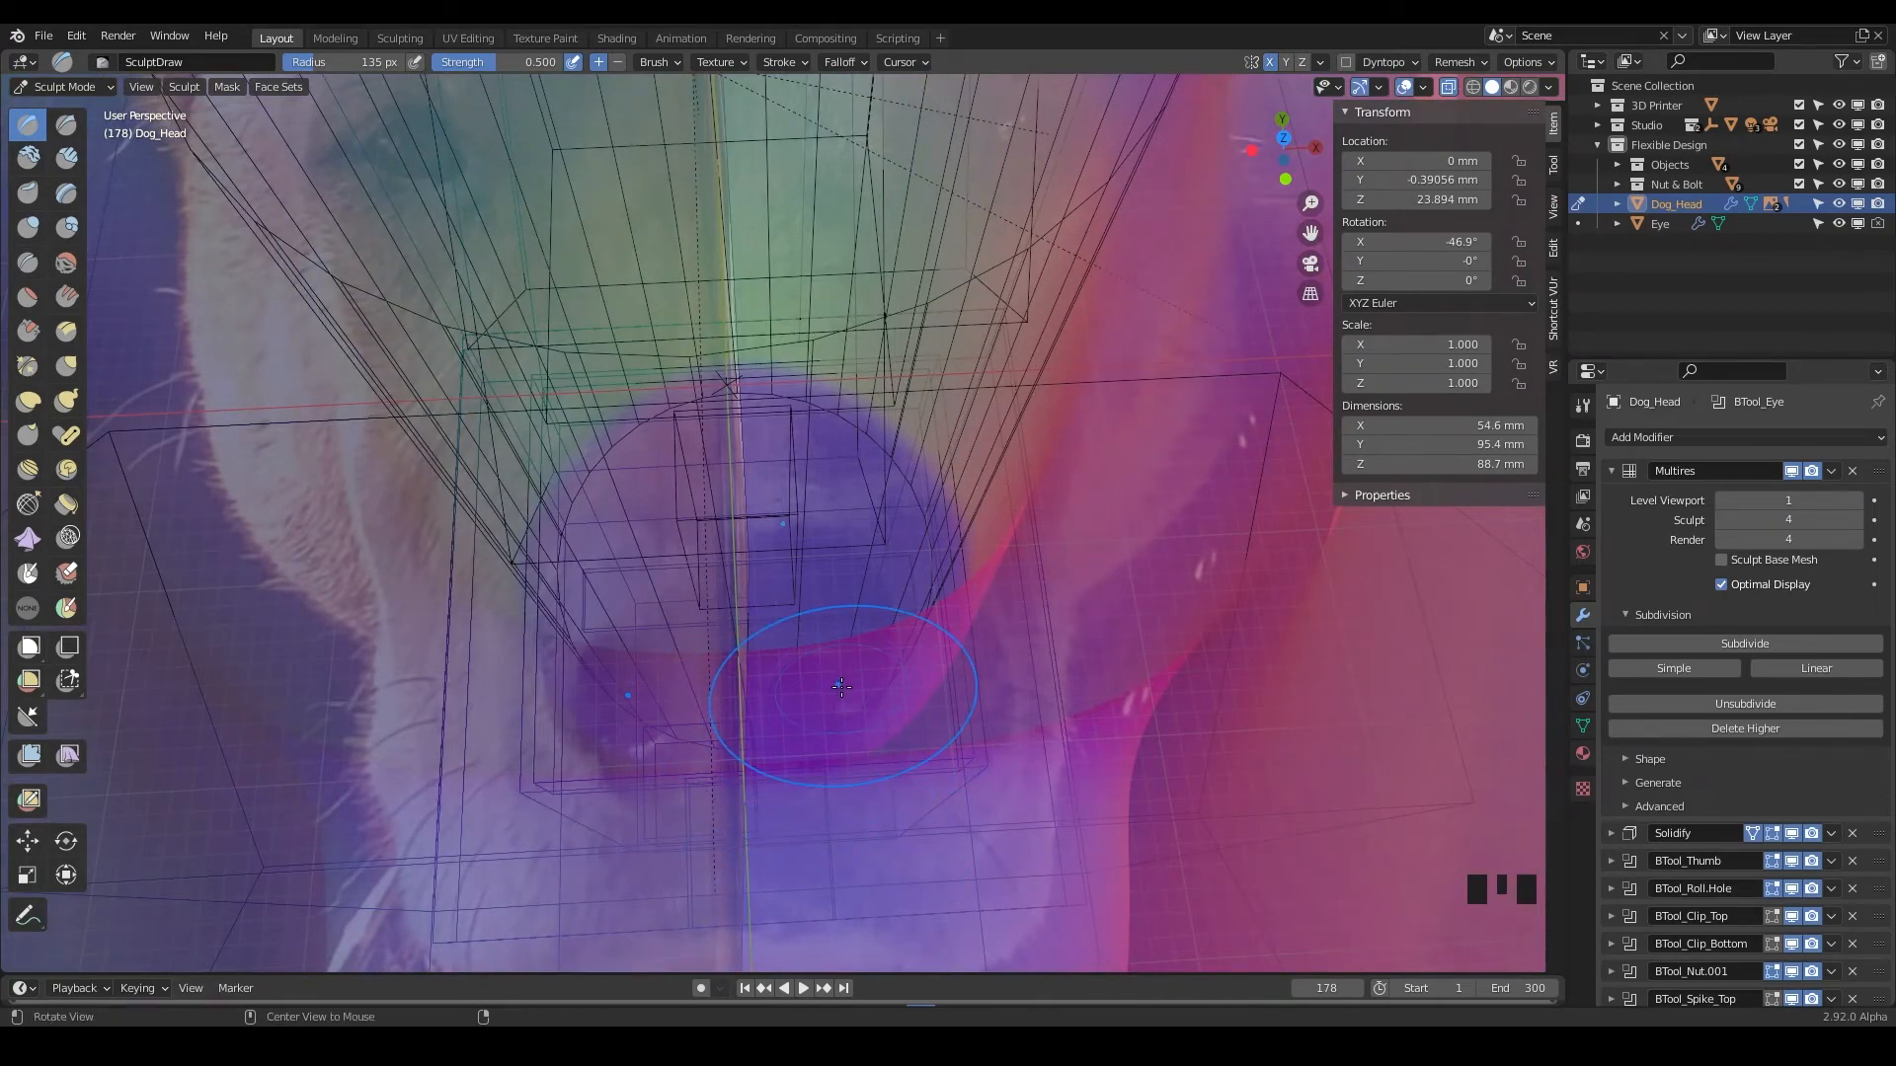
{"action": "key", "text": "alt+z"}
{"action": "key", "text": "alt+z"}
{"action": "middle_click_drag", "start_coordinate": [897, 792], "coordinate": [929, 610]}
{"action": "middle_click_drag", "start_coordinate": [990, 943], "coordinate": [1002, 864], "text": "shift"}
Toggle the visibility of Dog_Head to examine the nose's outline on the front reference photo.
{"action": "left_click", "coordinate": [1844, 202]}
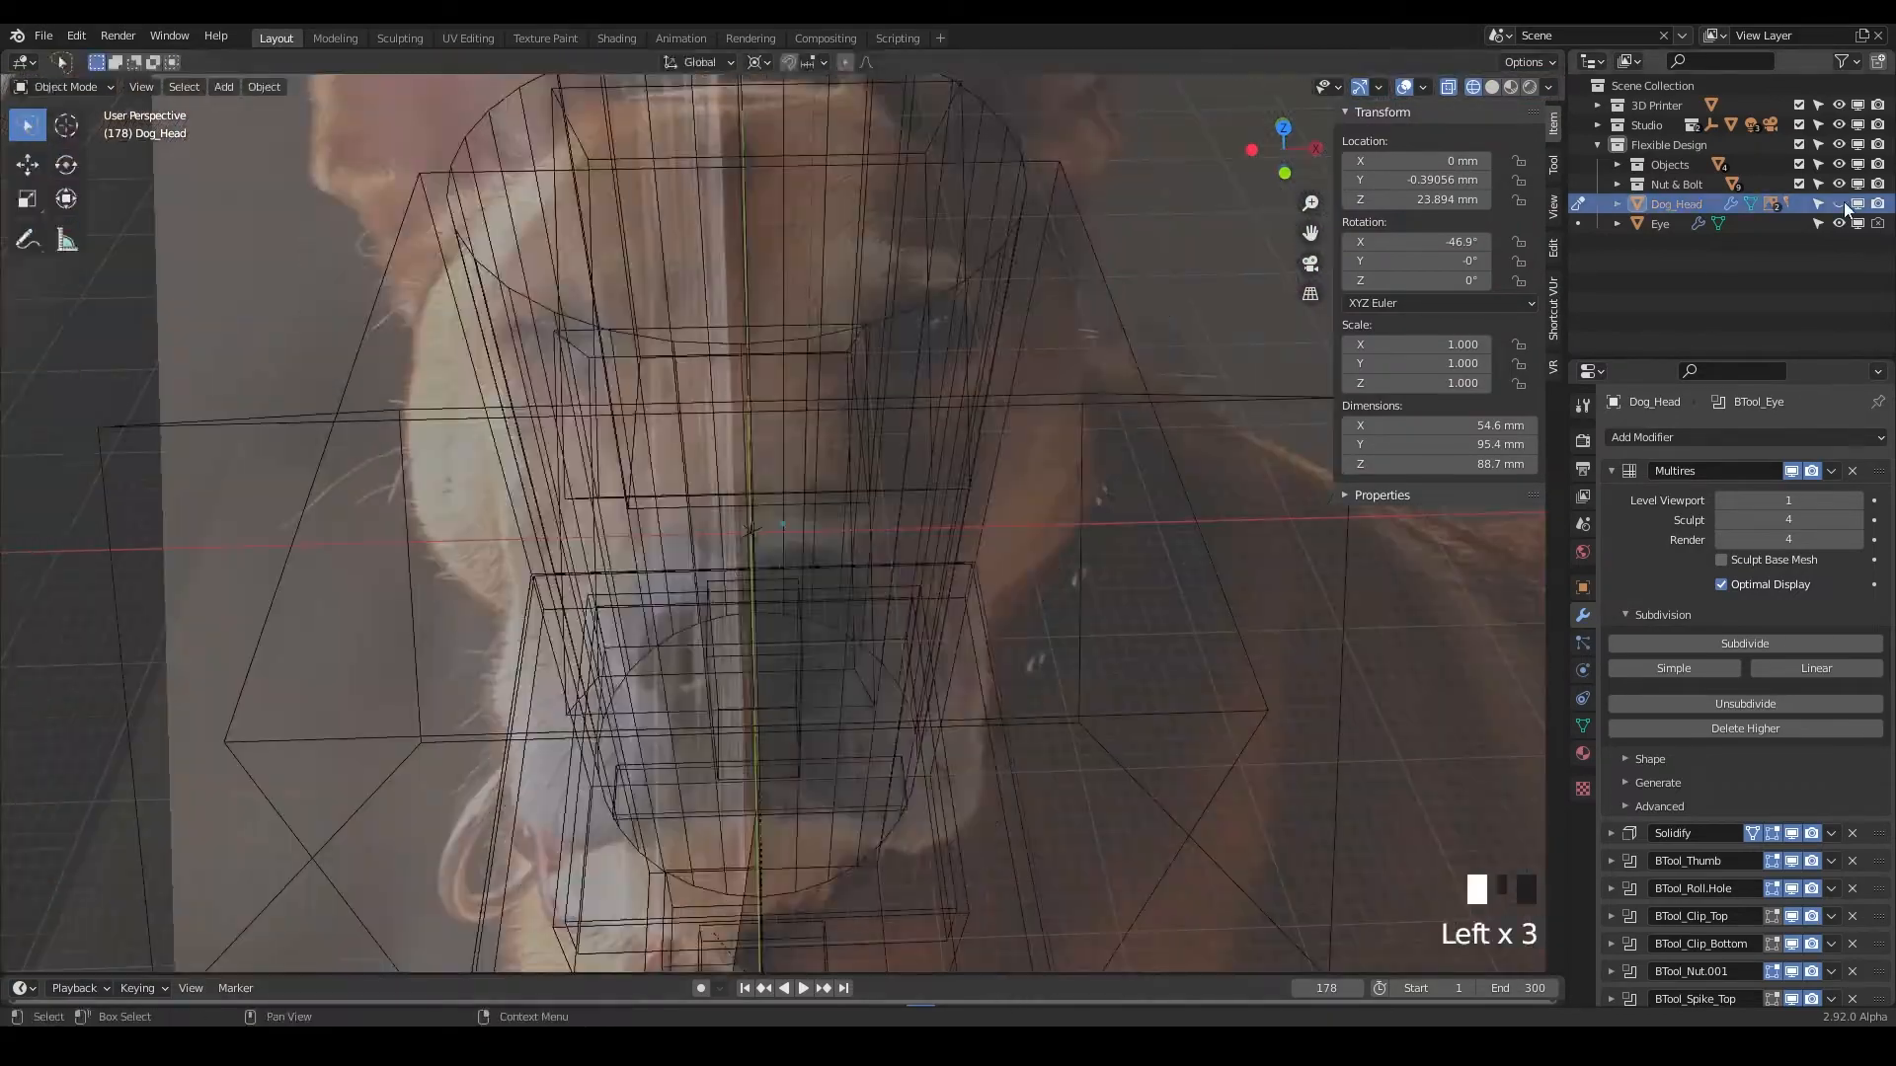
{"action": "left_click", "coordinate": [1844, 203]}
{"action": "left_click", "coordinate": [1844, 203]}
{"action": "left_click", "coordinate": [1844, 202]}
{"action": "left_click", "coordinate": [1845, 202]}
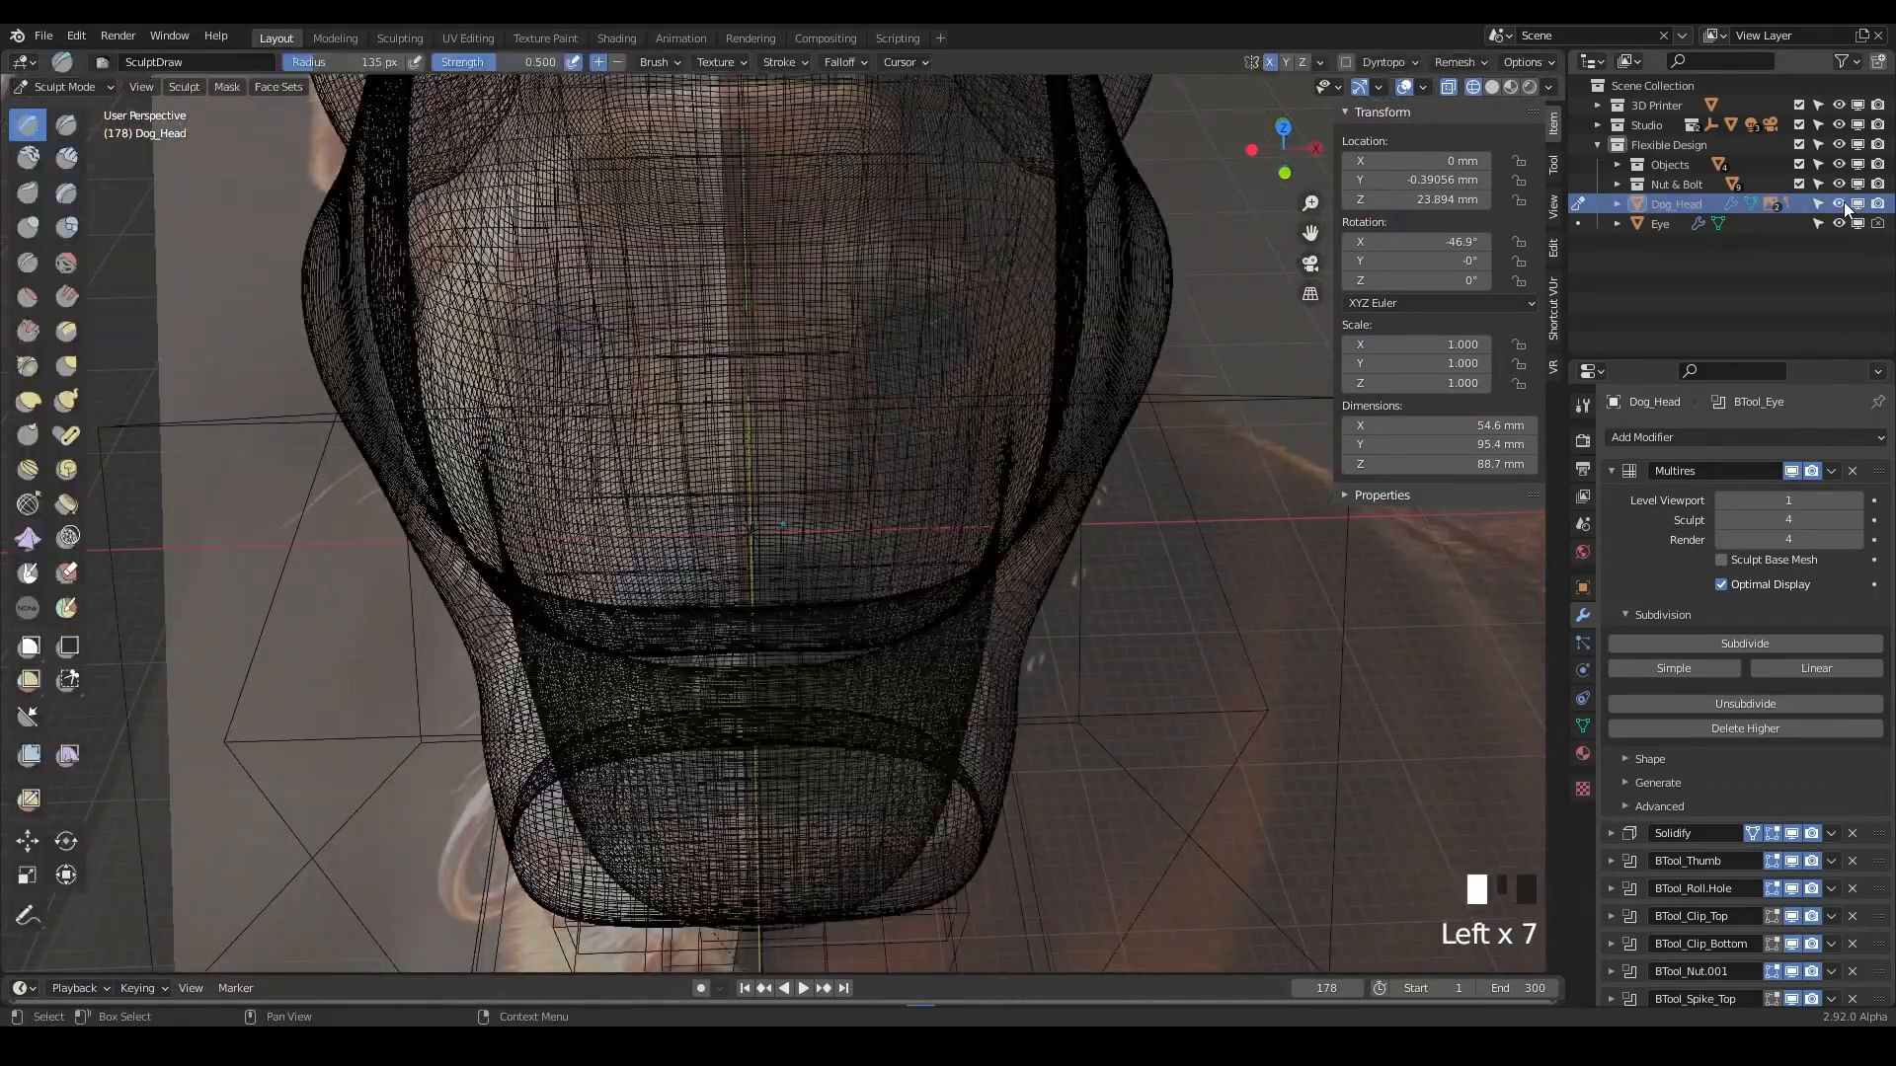
{"action": "left_click", "coordinate": [1845, 202]}
{"action": "left_click", "coordinate": [1845, 202]}
{"action": "scroll", "coordinate": [765, 721], "scroll_direction": "up", "scroll_amount": 2}
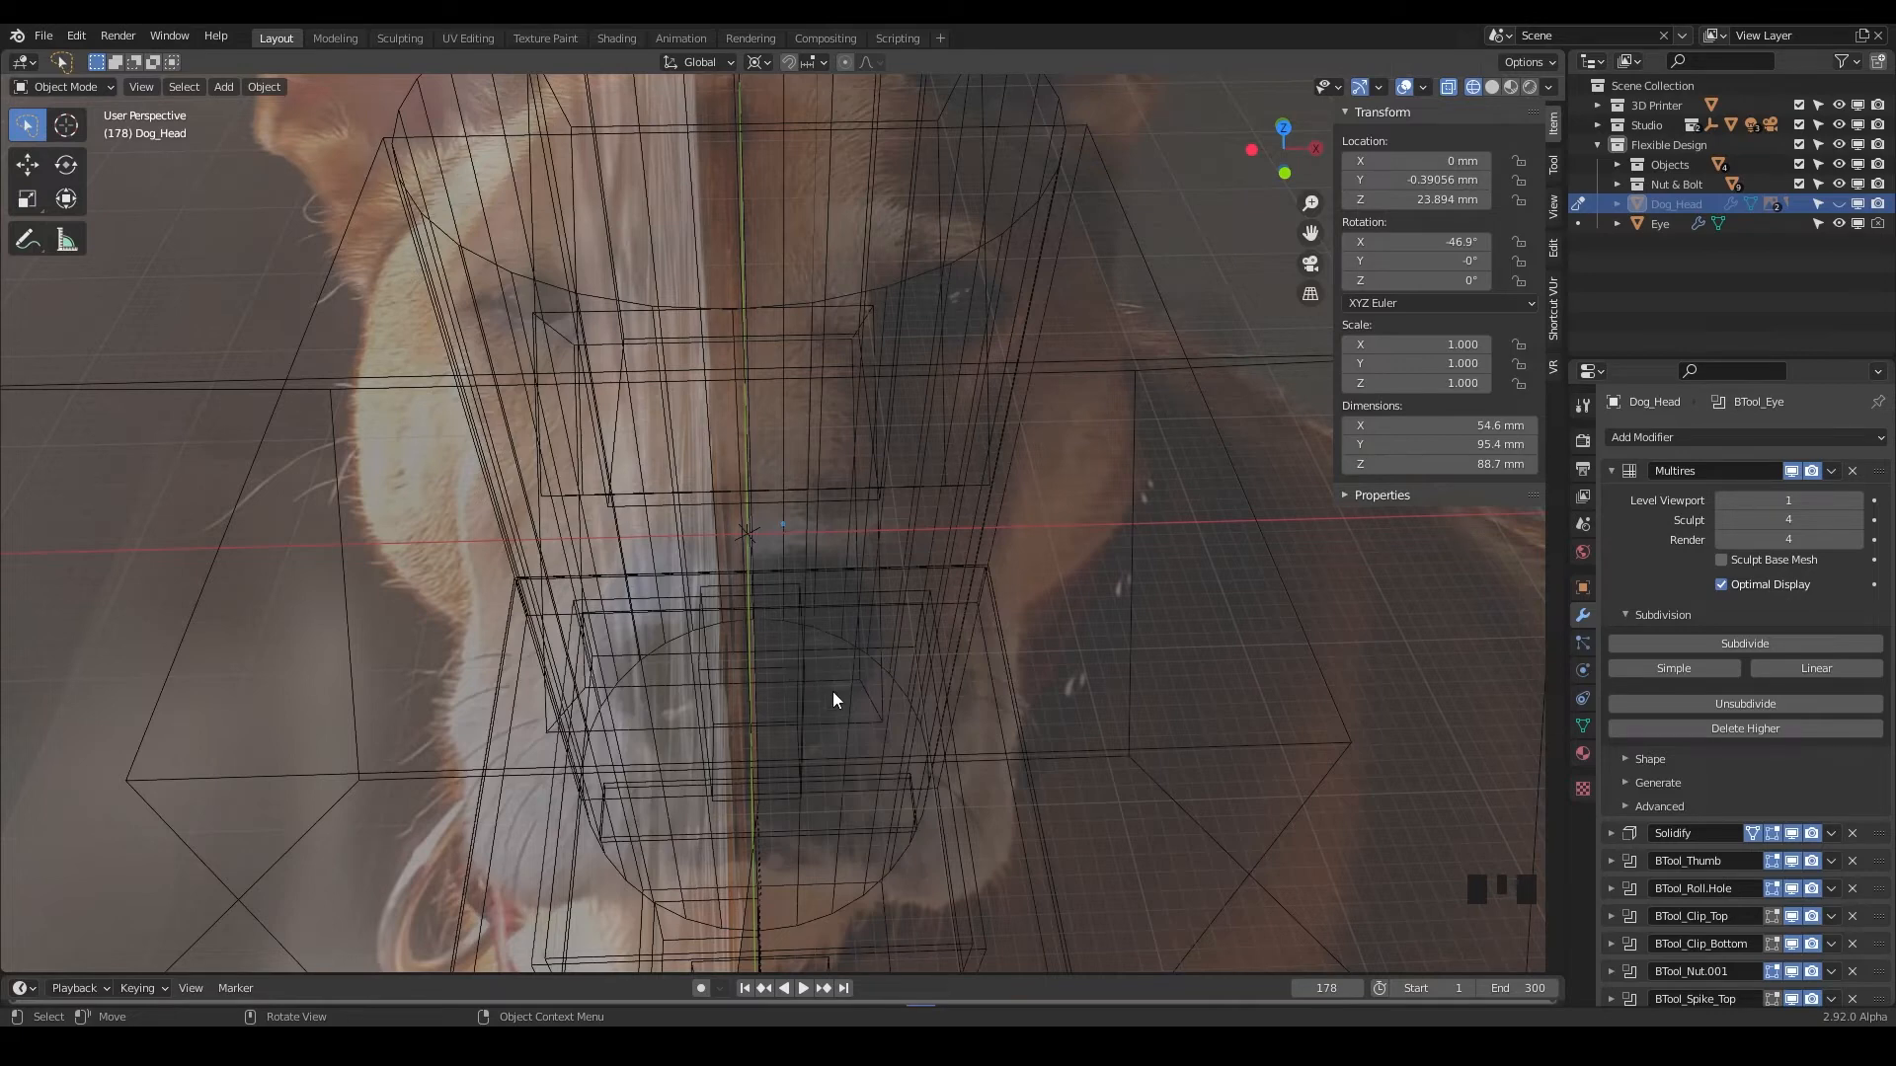
{"action": "scroll", "coordinate": [855, 691], "scroll_direction": "down", "scroll_amount": 11}
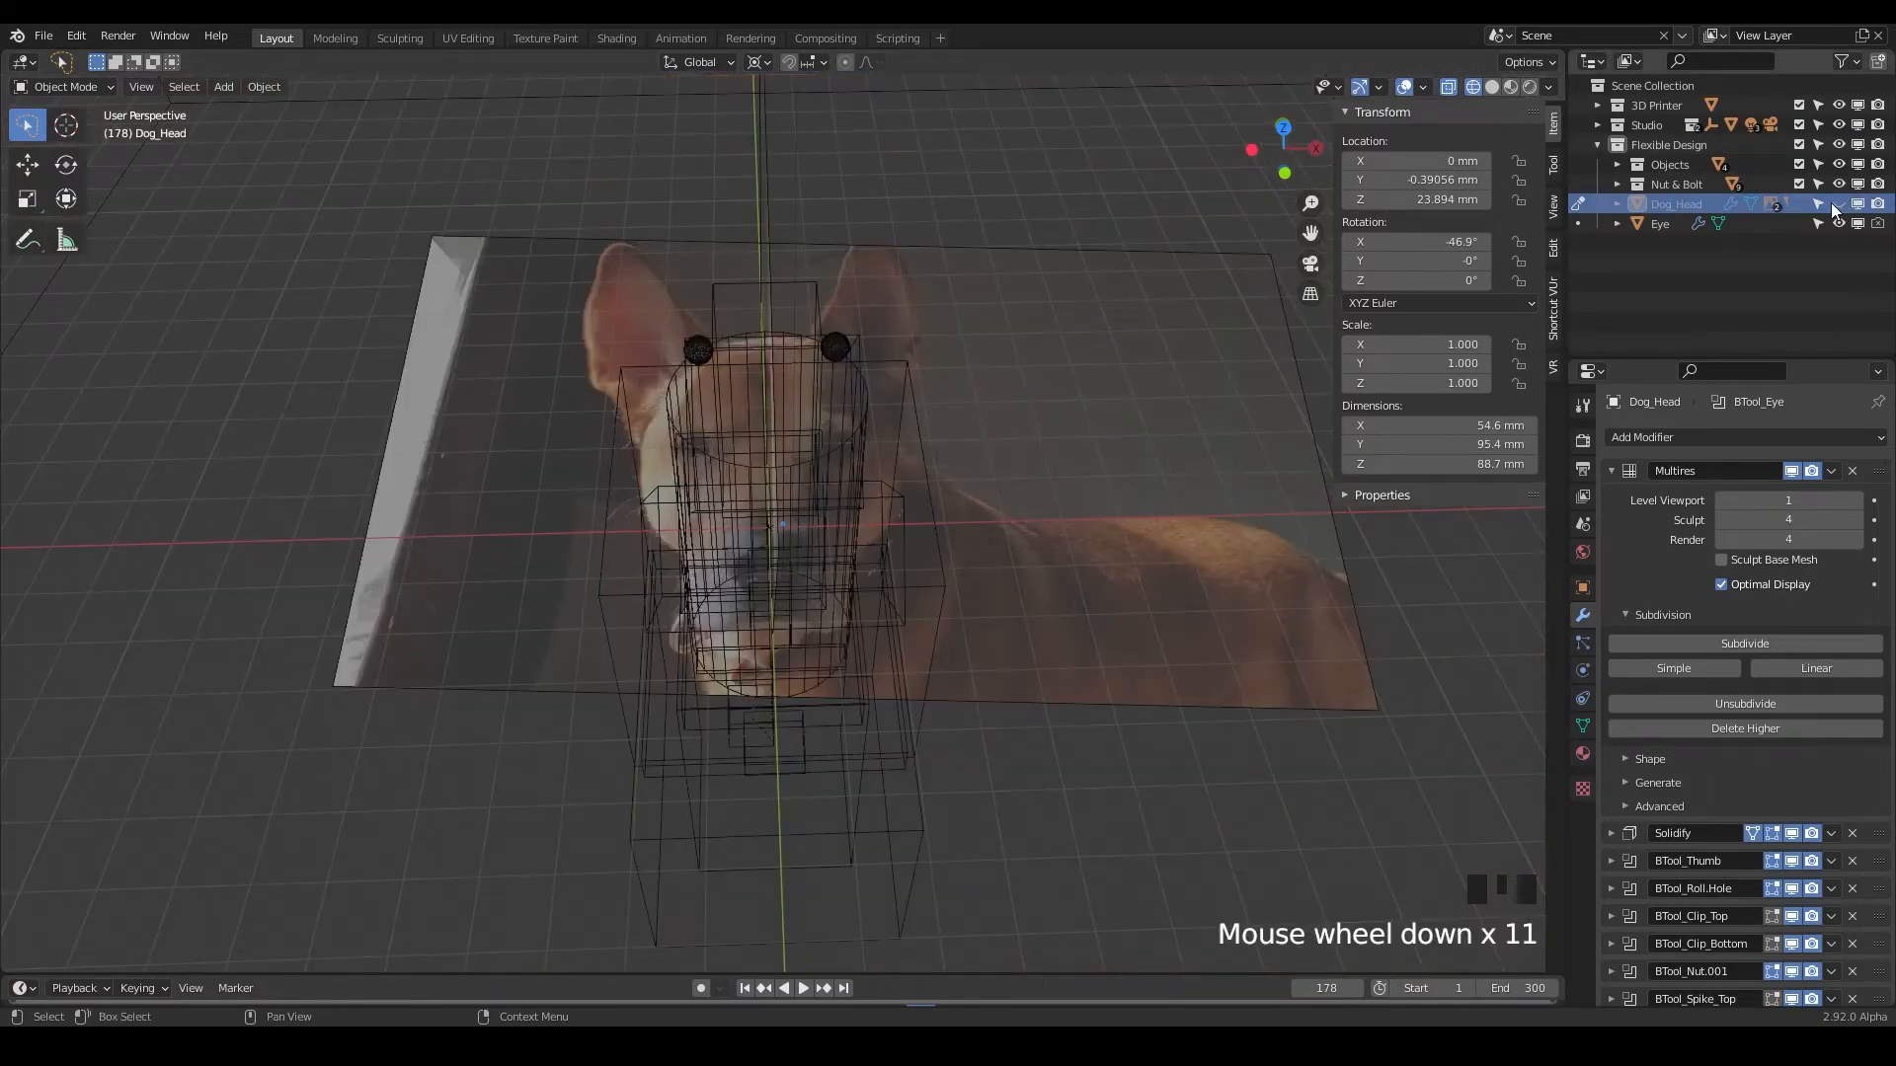
Make Dog_Head visible again and return to solid shading with X-ray turned off.
{"action": "left_click", "coordinate": [1838, 204]}
{"action": "key", "text": "alt+z"}
{"action": "left_click", "coordinate": [1493, 86]}
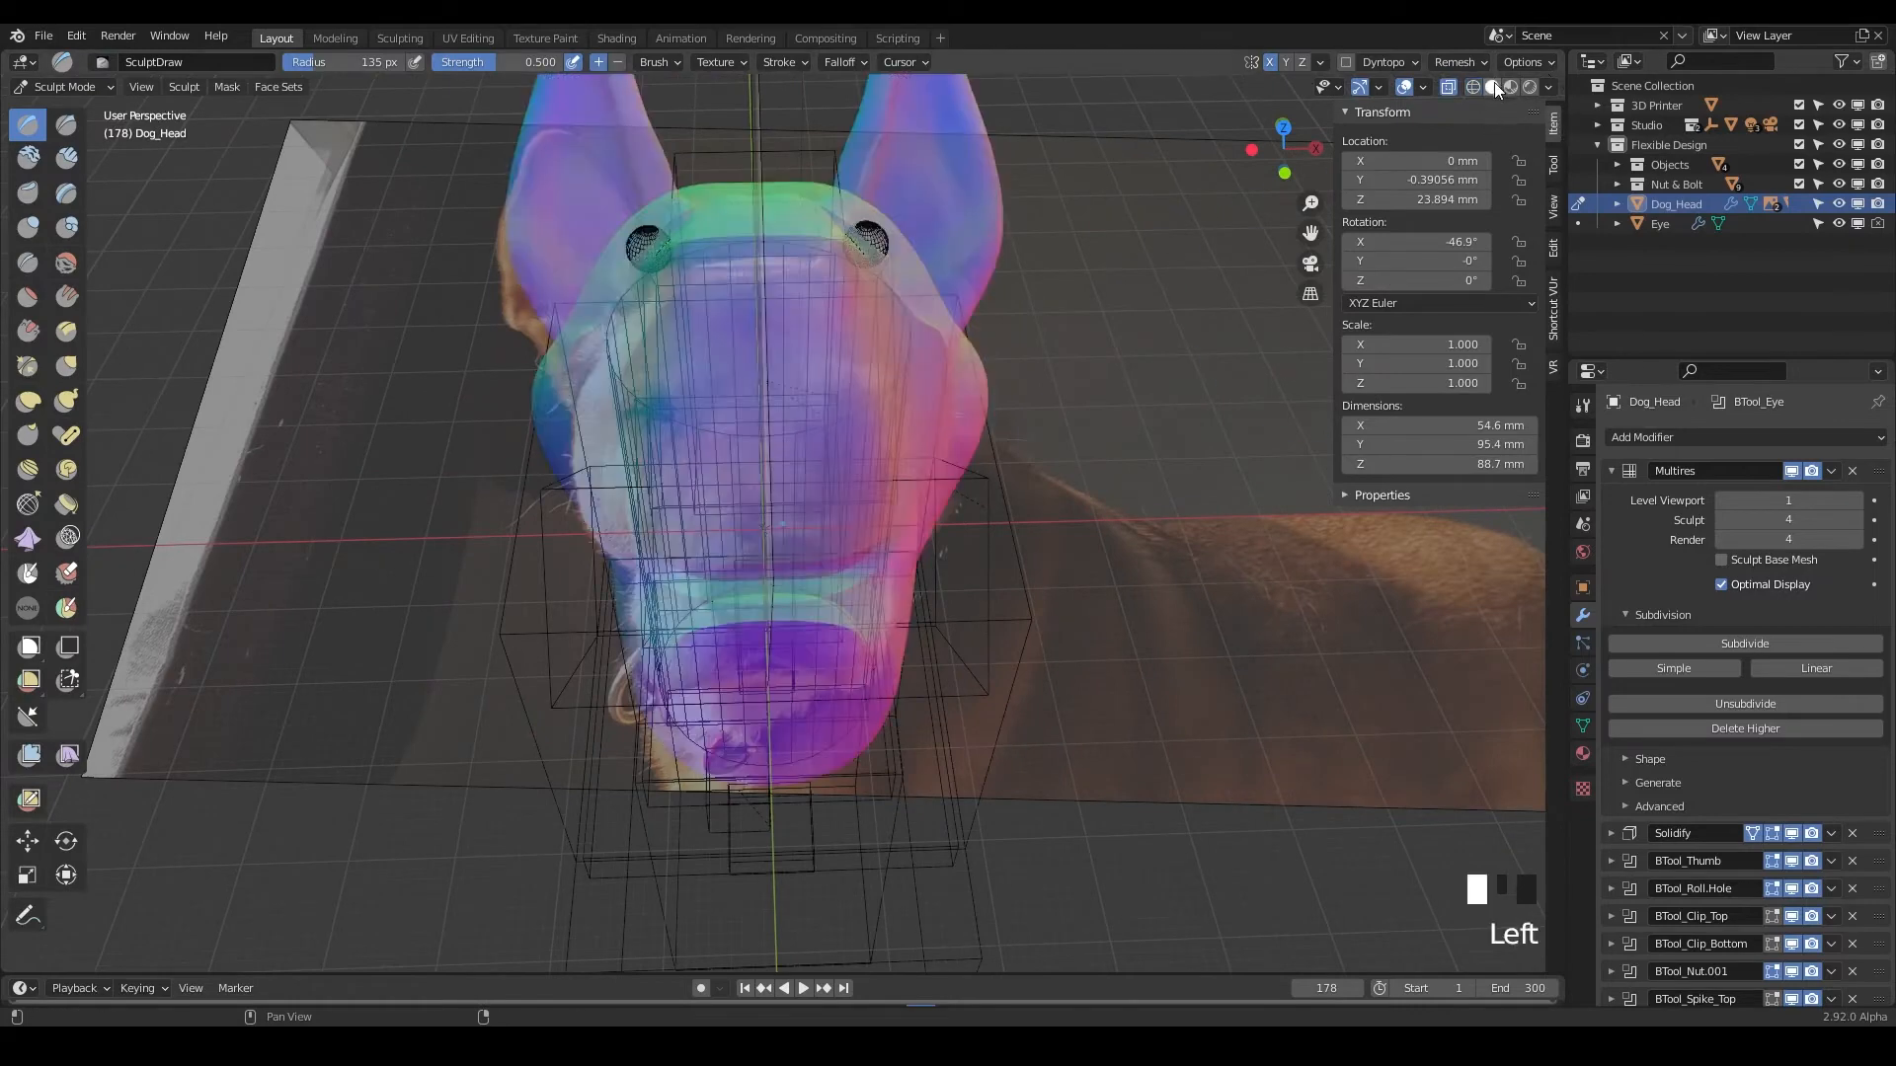
{"action": "key", "text": "alt+z"}
{"action": "scroll", "coordinate": [81, 245], "scroll_direction": "up", "scroll_amount": 3}
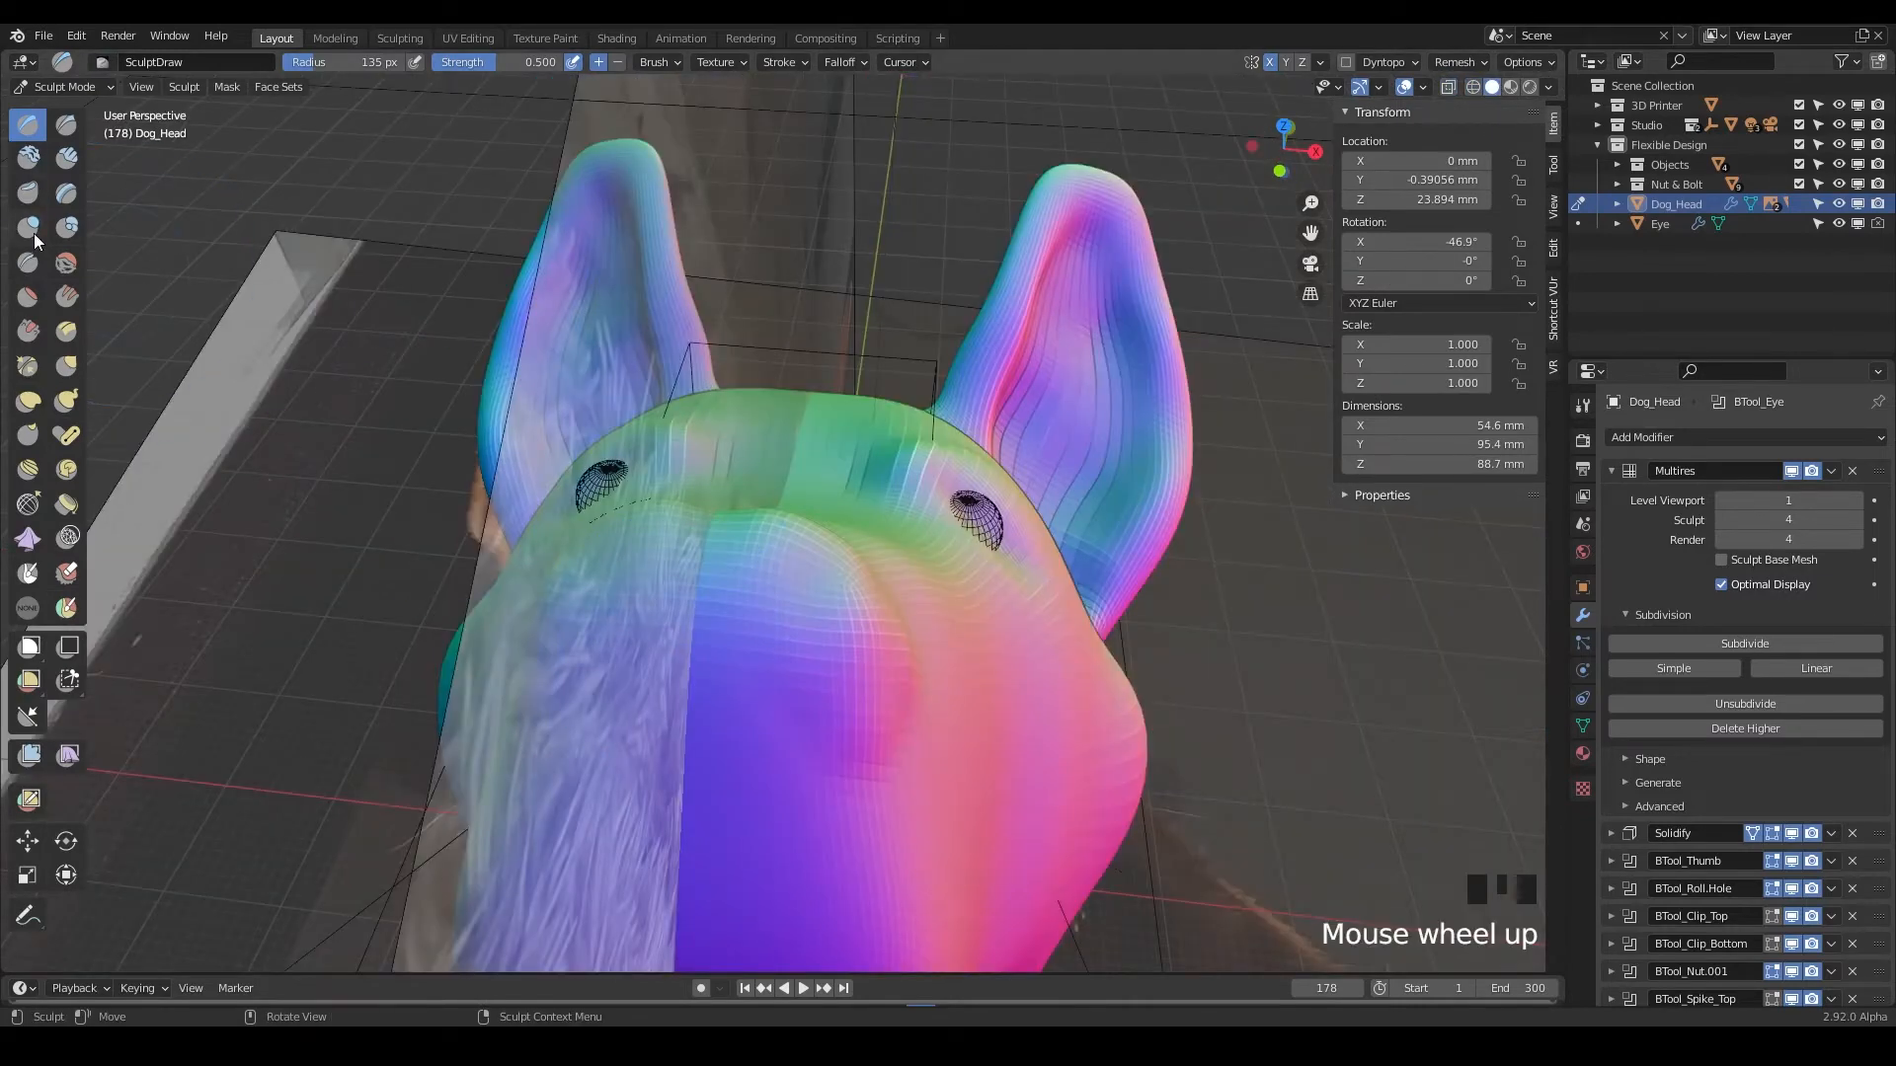
Carve shallow nostril dents into the front of the nose using the inverted Inflate/Deflate brush at a 42 px radius.
{"action": "left_click", "coordinate": [28, 227]}
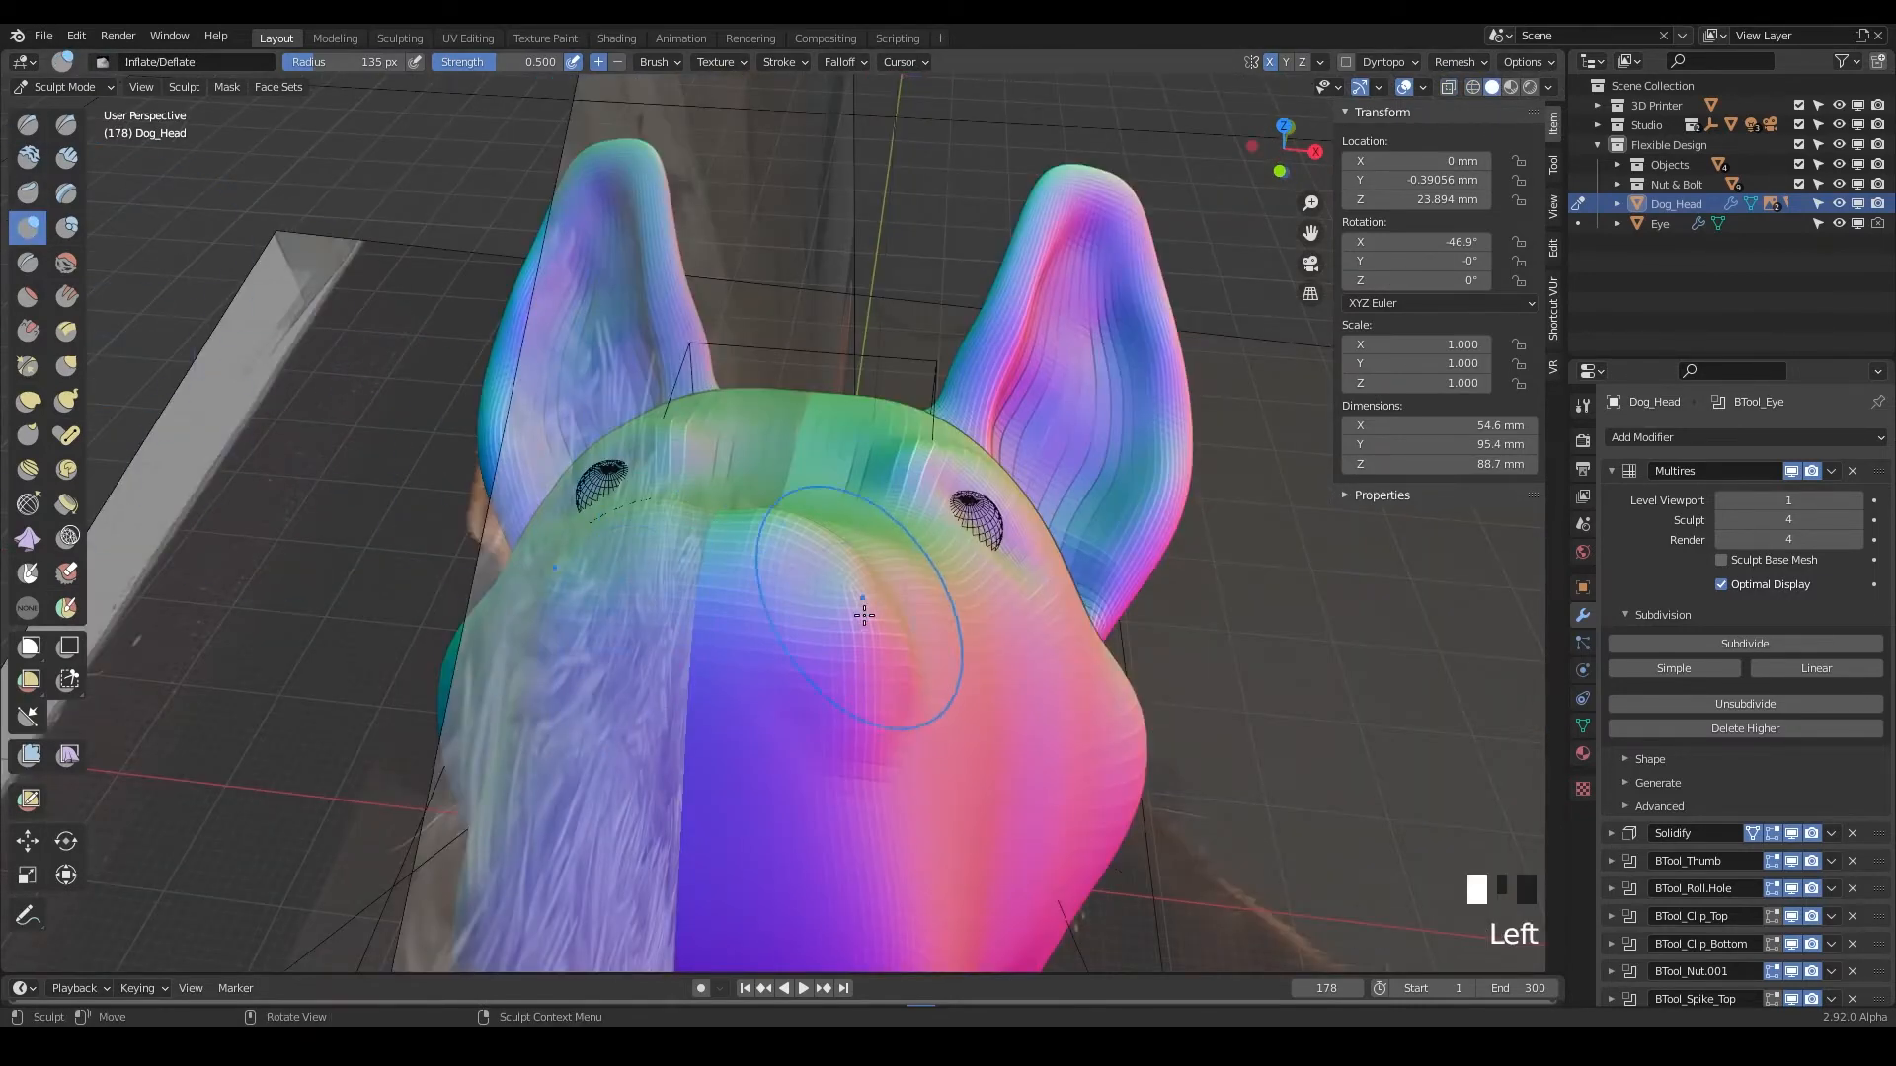
{"action": "key", "text": "f"}
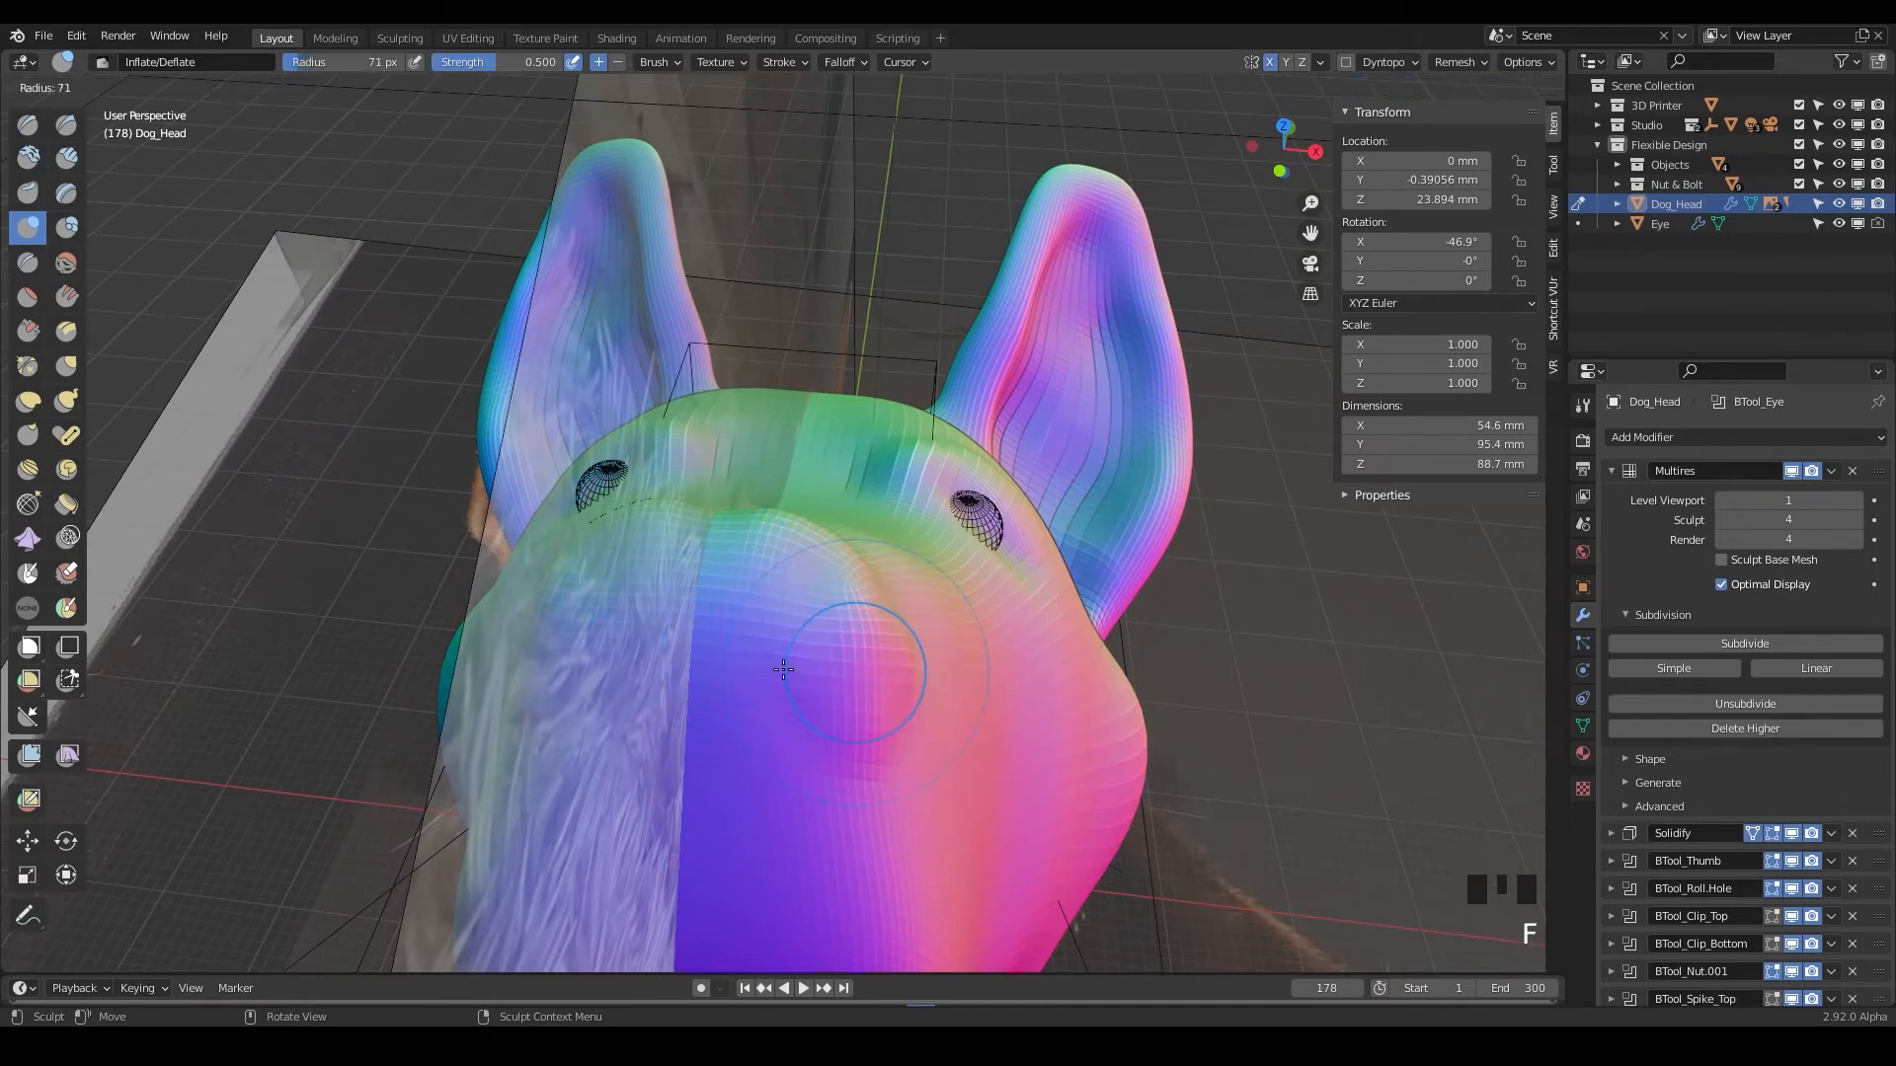
{"action": "left_click", "coordinate": [814, 672]}
{"action": "middle_click_drag", "start_coordinate": [825, 721], "coordinate": [819, 689]}
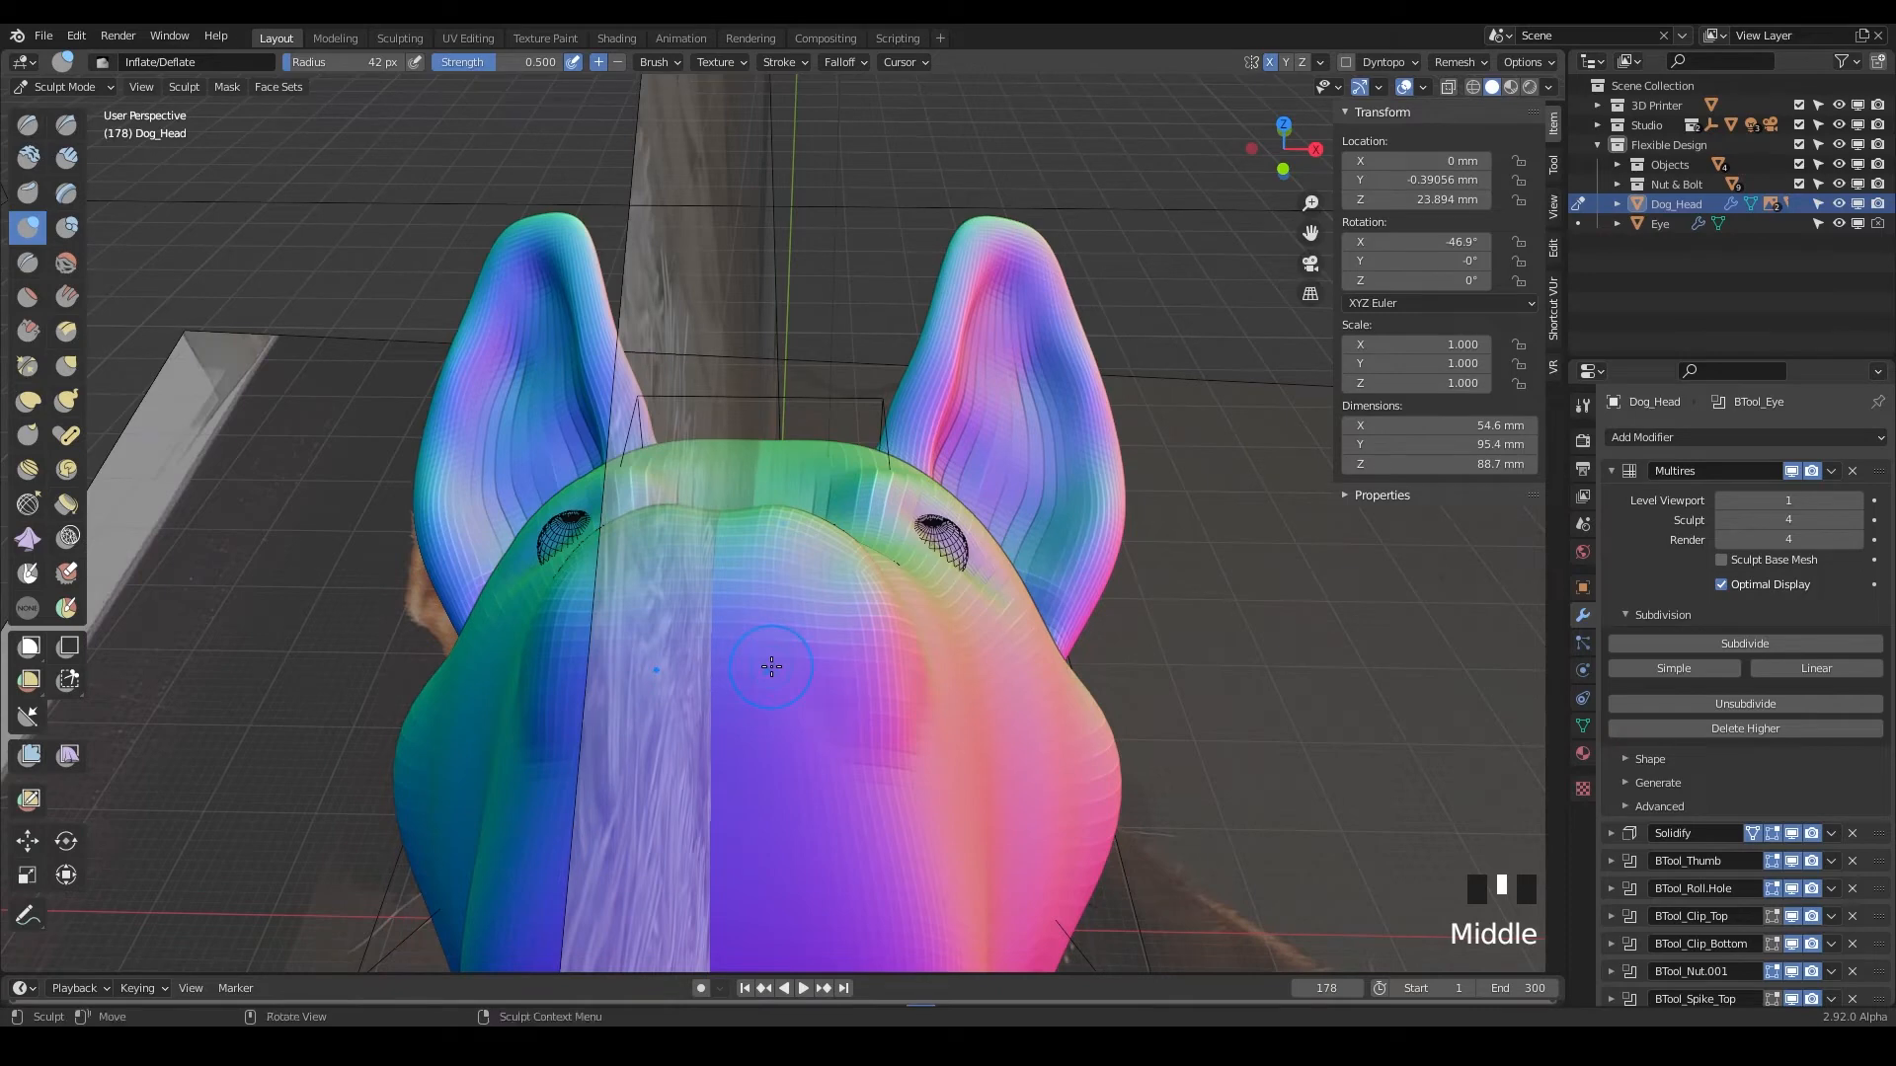
{"action": "mouse_move", "coordinate": [771, 666]}
{"action": "left_mouse_down", "text": "ctrl"}
{"action": "mouse_move", "coordinate": [764, 644]}
{"action": "mouse_move", "coordinate": [794, 629]}
{"action": "left_mouse_up", "text": "ctrl"}
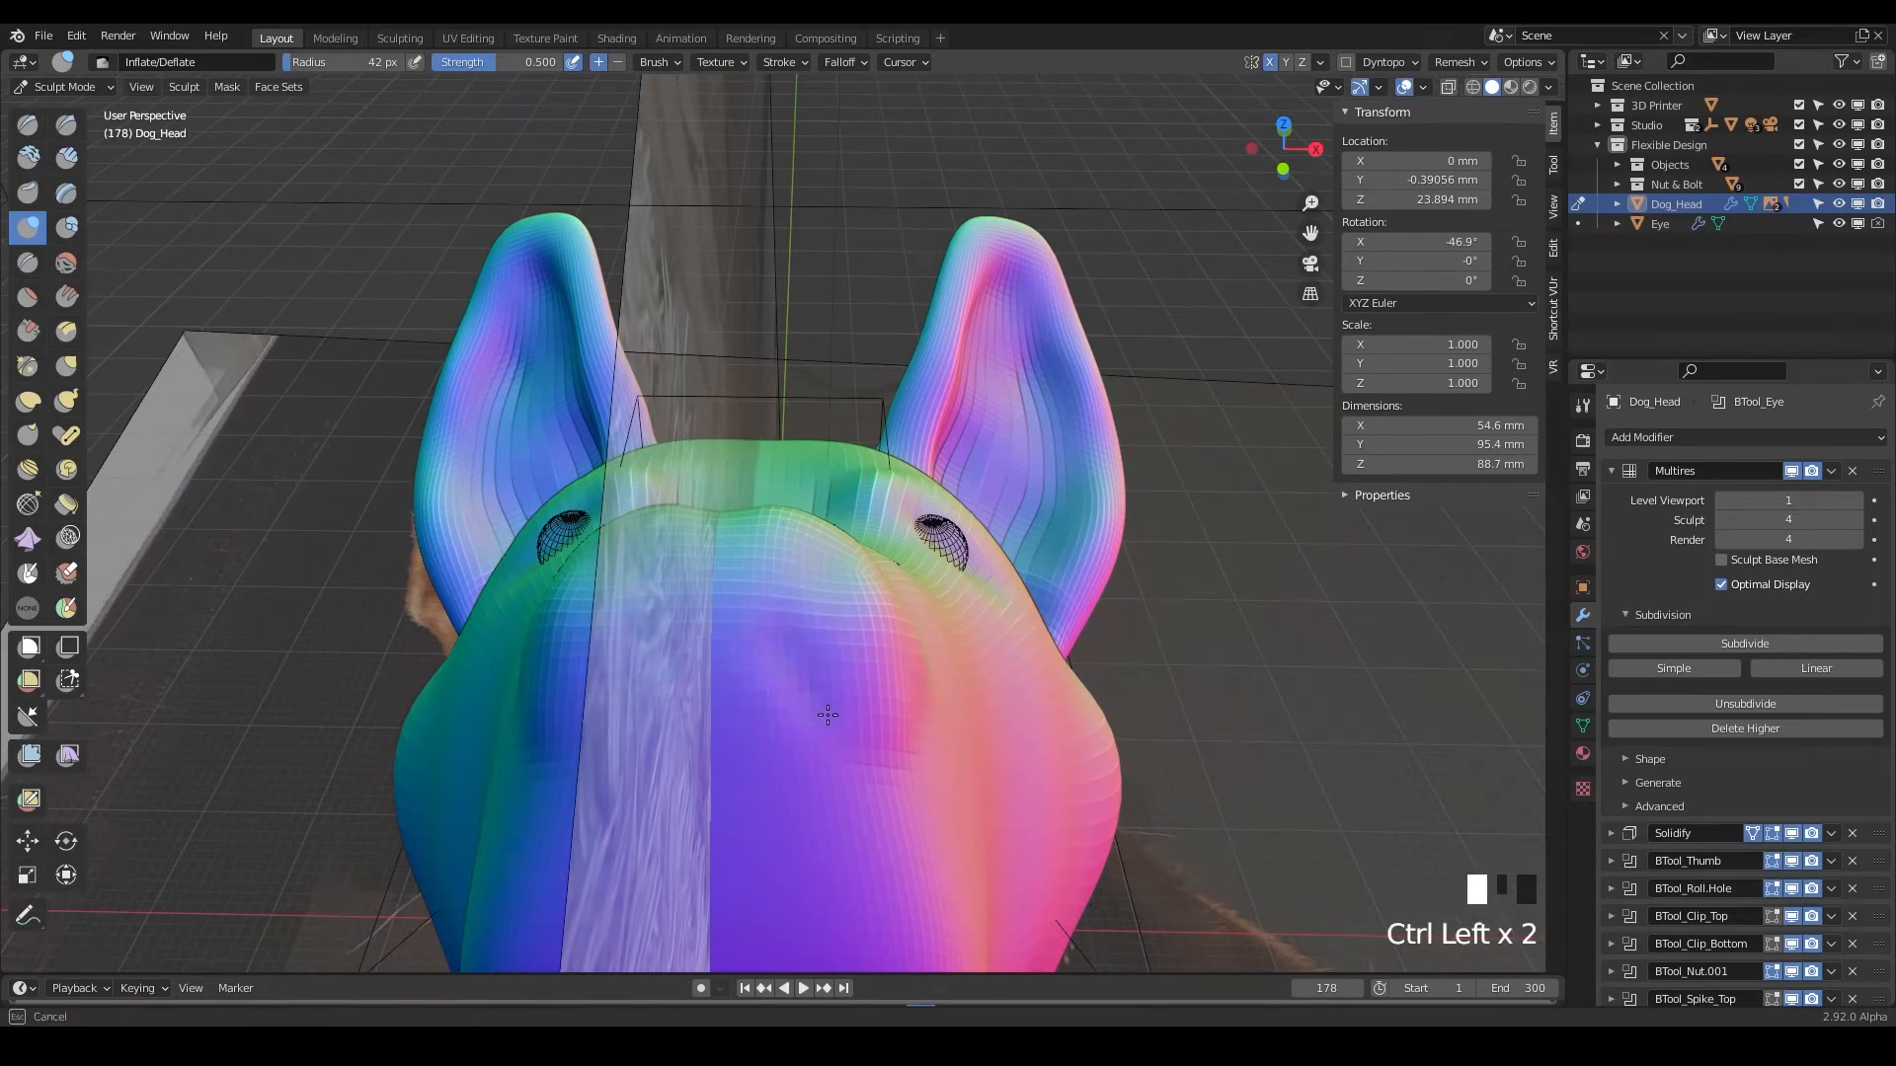
{"action": "left_click_drag", "start_coordinate": [827, 715], "coordinate": [844, 723], "text": "ctrl"}
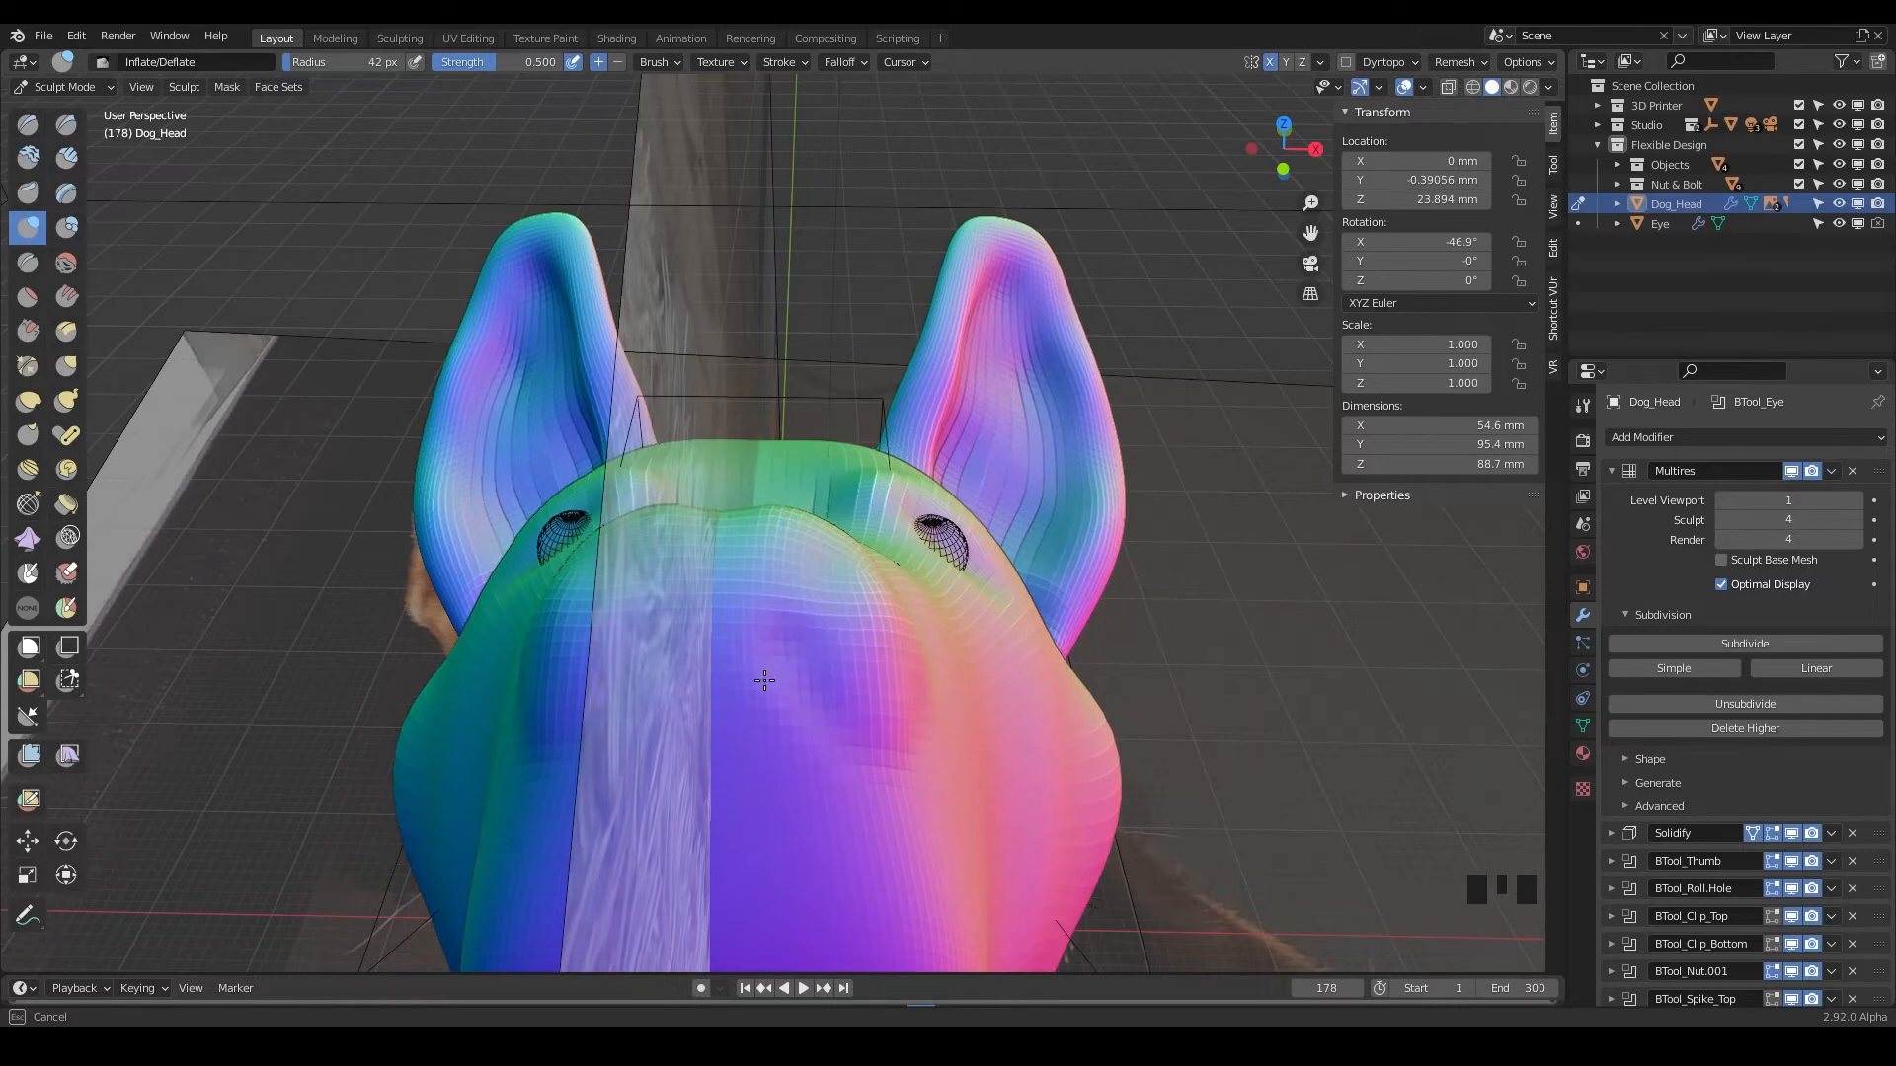
Deepen the nostril hollows with inward strokes of the SculptDraw brush.
{"action": "left_click", "coordinate": [28, 125]}
{"action": "mouse_move", "coordinate": [770, 650]}
{"action": "left_mouse_down", "text": "ctrl"}
{"action": "mouse_move", "coordinate": [808, 618]}
{"action": "mouse_move", "coordinate": [799, 643]}
{"action": "left_mouse_up", "text": "ctrl"}
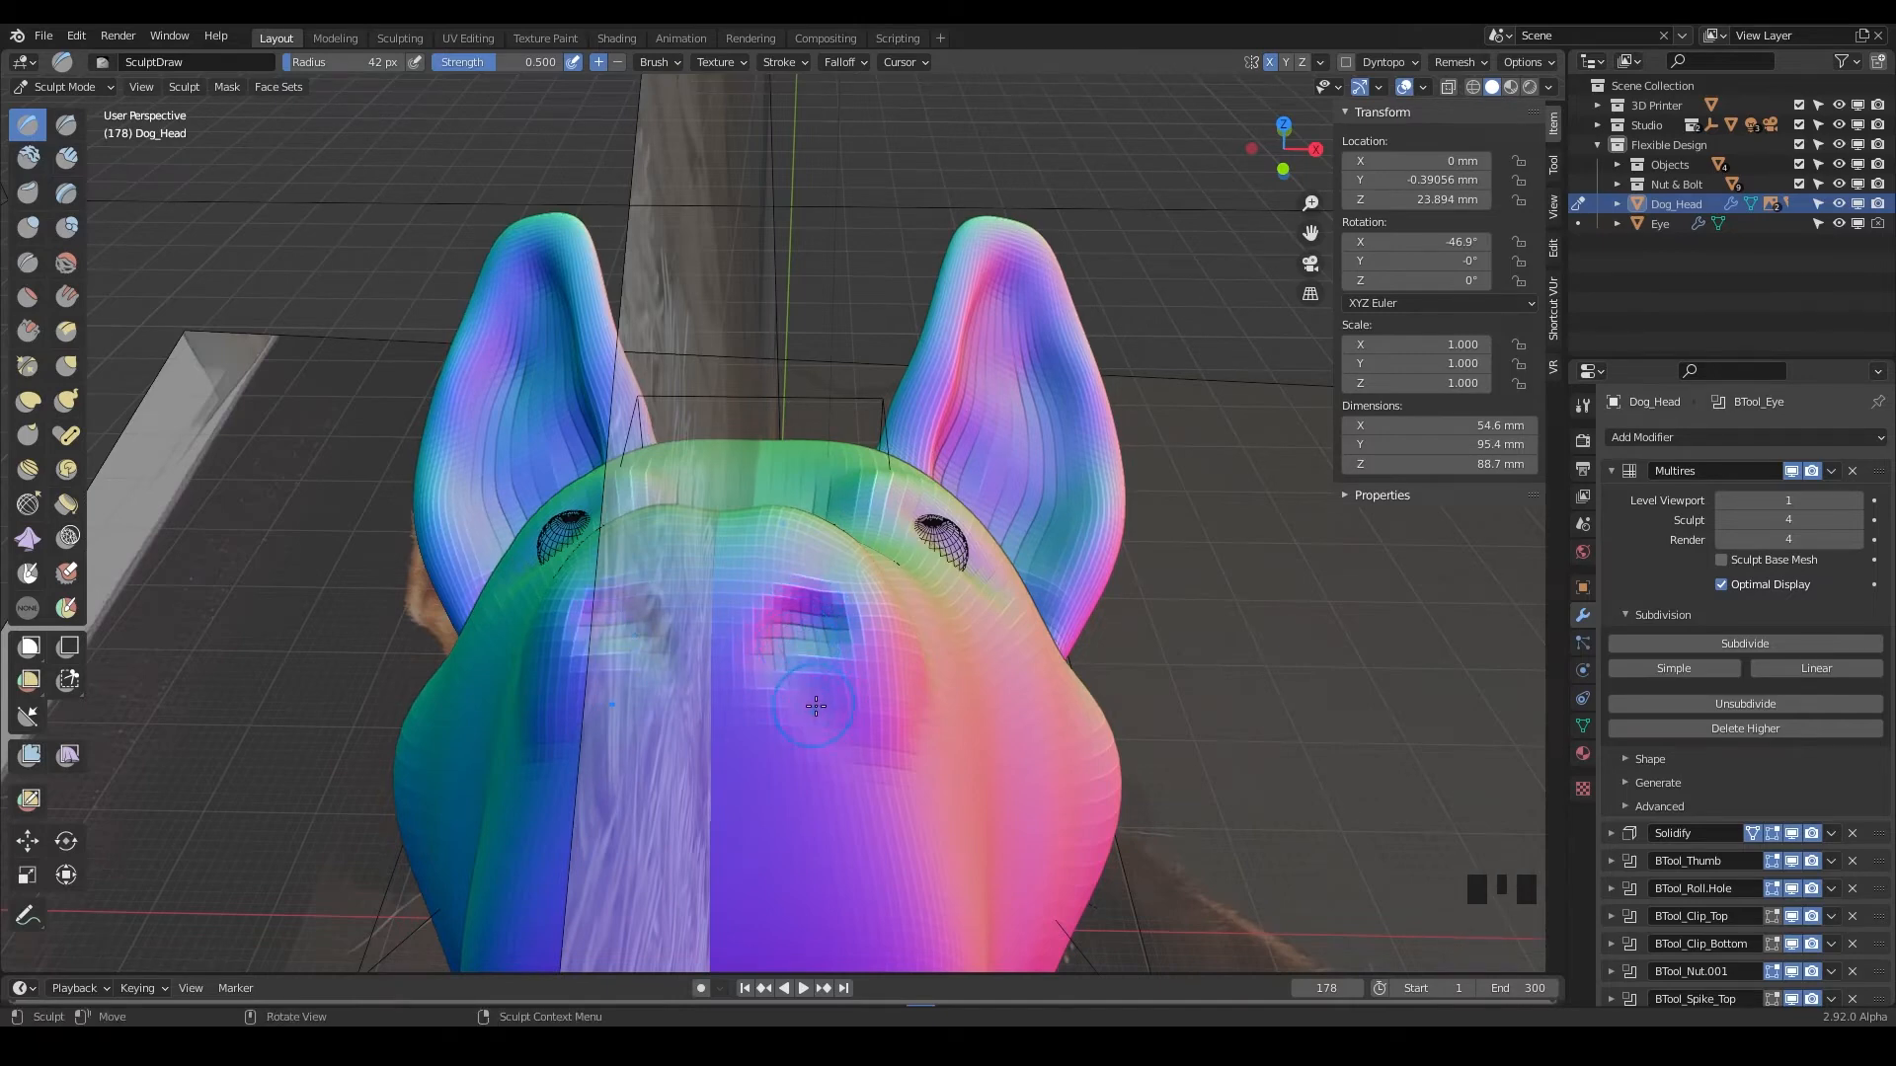
{"action": "middle_click_drag", "start_coordinate": [816, 705], "coordinate": [712, 603]}
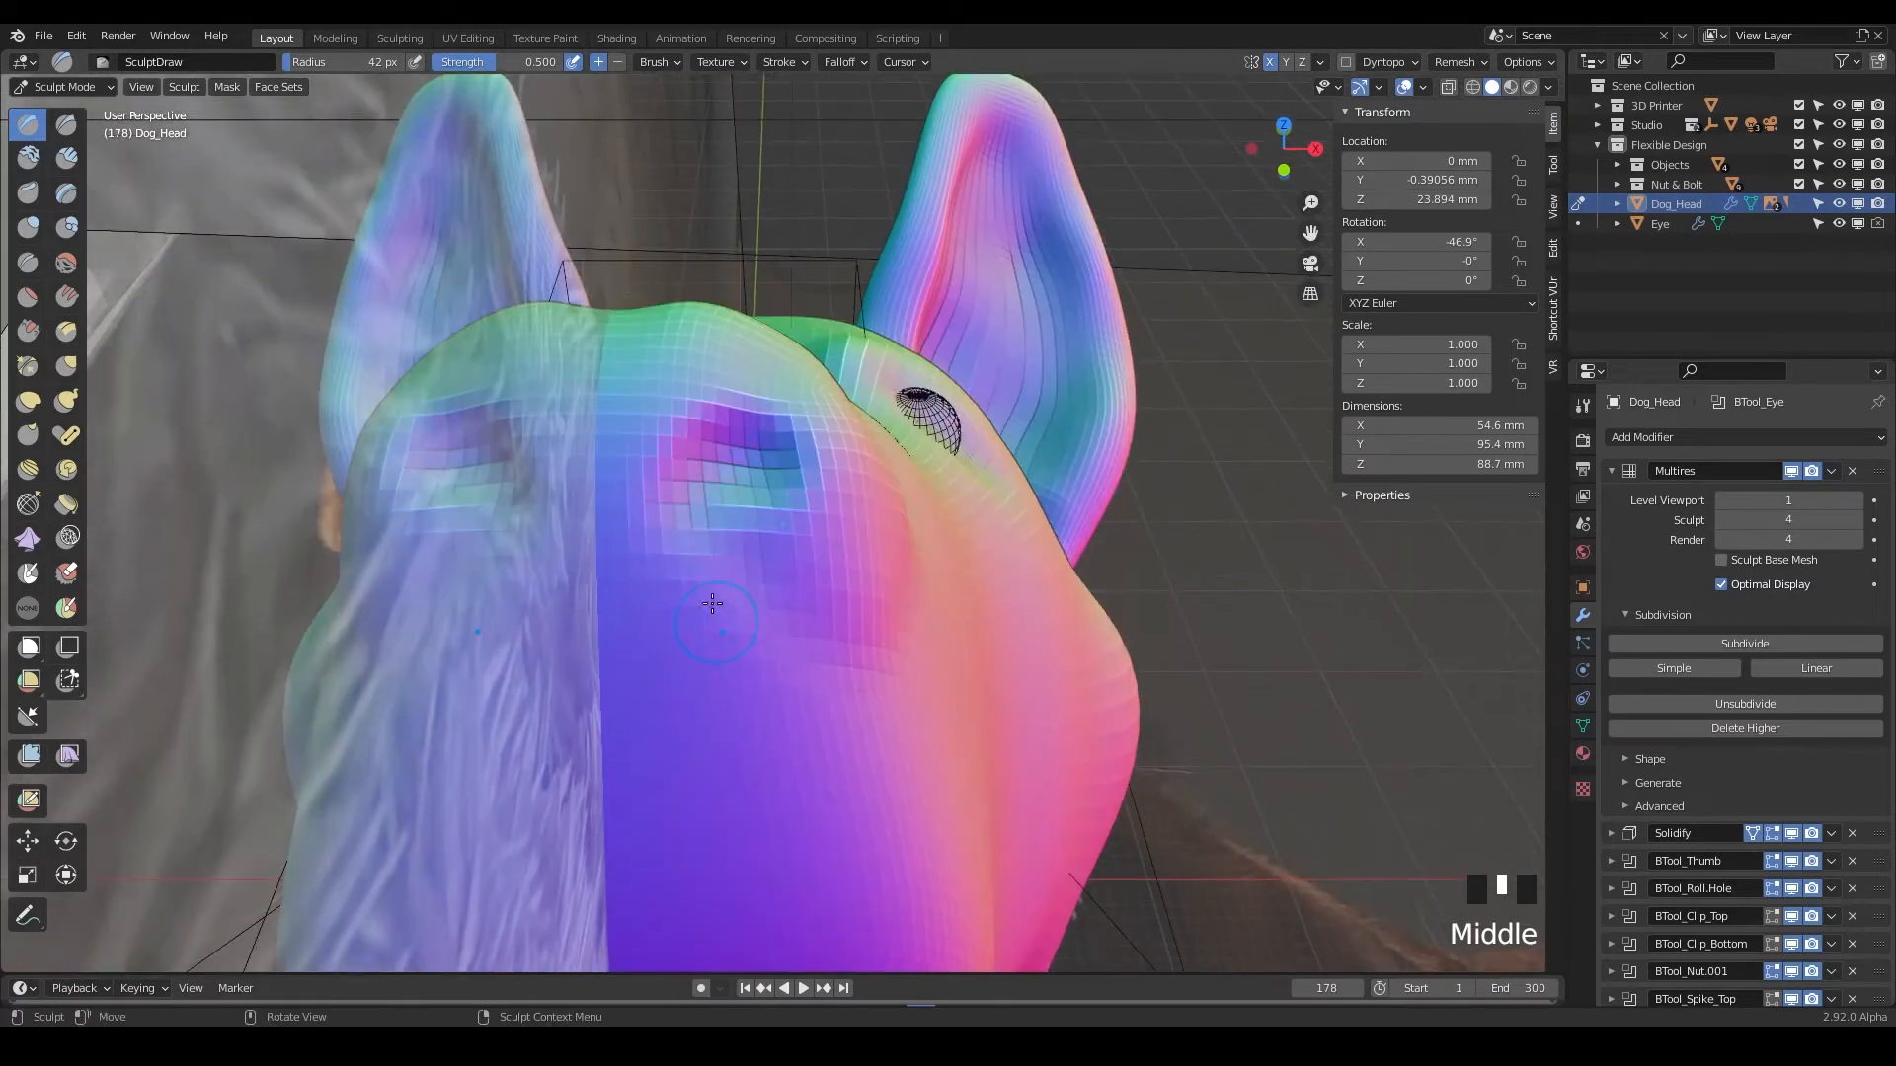
{"action": "mouse_move", "coordinate": [709, 472]}
{"action": "left_mouse_down", "text": "ctrl"}
{"action": "mouse_move", "coordinate": [695, 445]}
{"action": "mouse_move", "coordinate": [711, 476]}
{"action": "mouse_move", "coordinate": [705, 455]}
{"action": "mouse_move", "coordinate": [691, 482]}
{"action": "mouse_move", "coordinate": [662, 475]}
{"action": "mouse_move", "coordinate": [688, 479]}
{"action": "left_mouse_up", "text": "ctrl"}
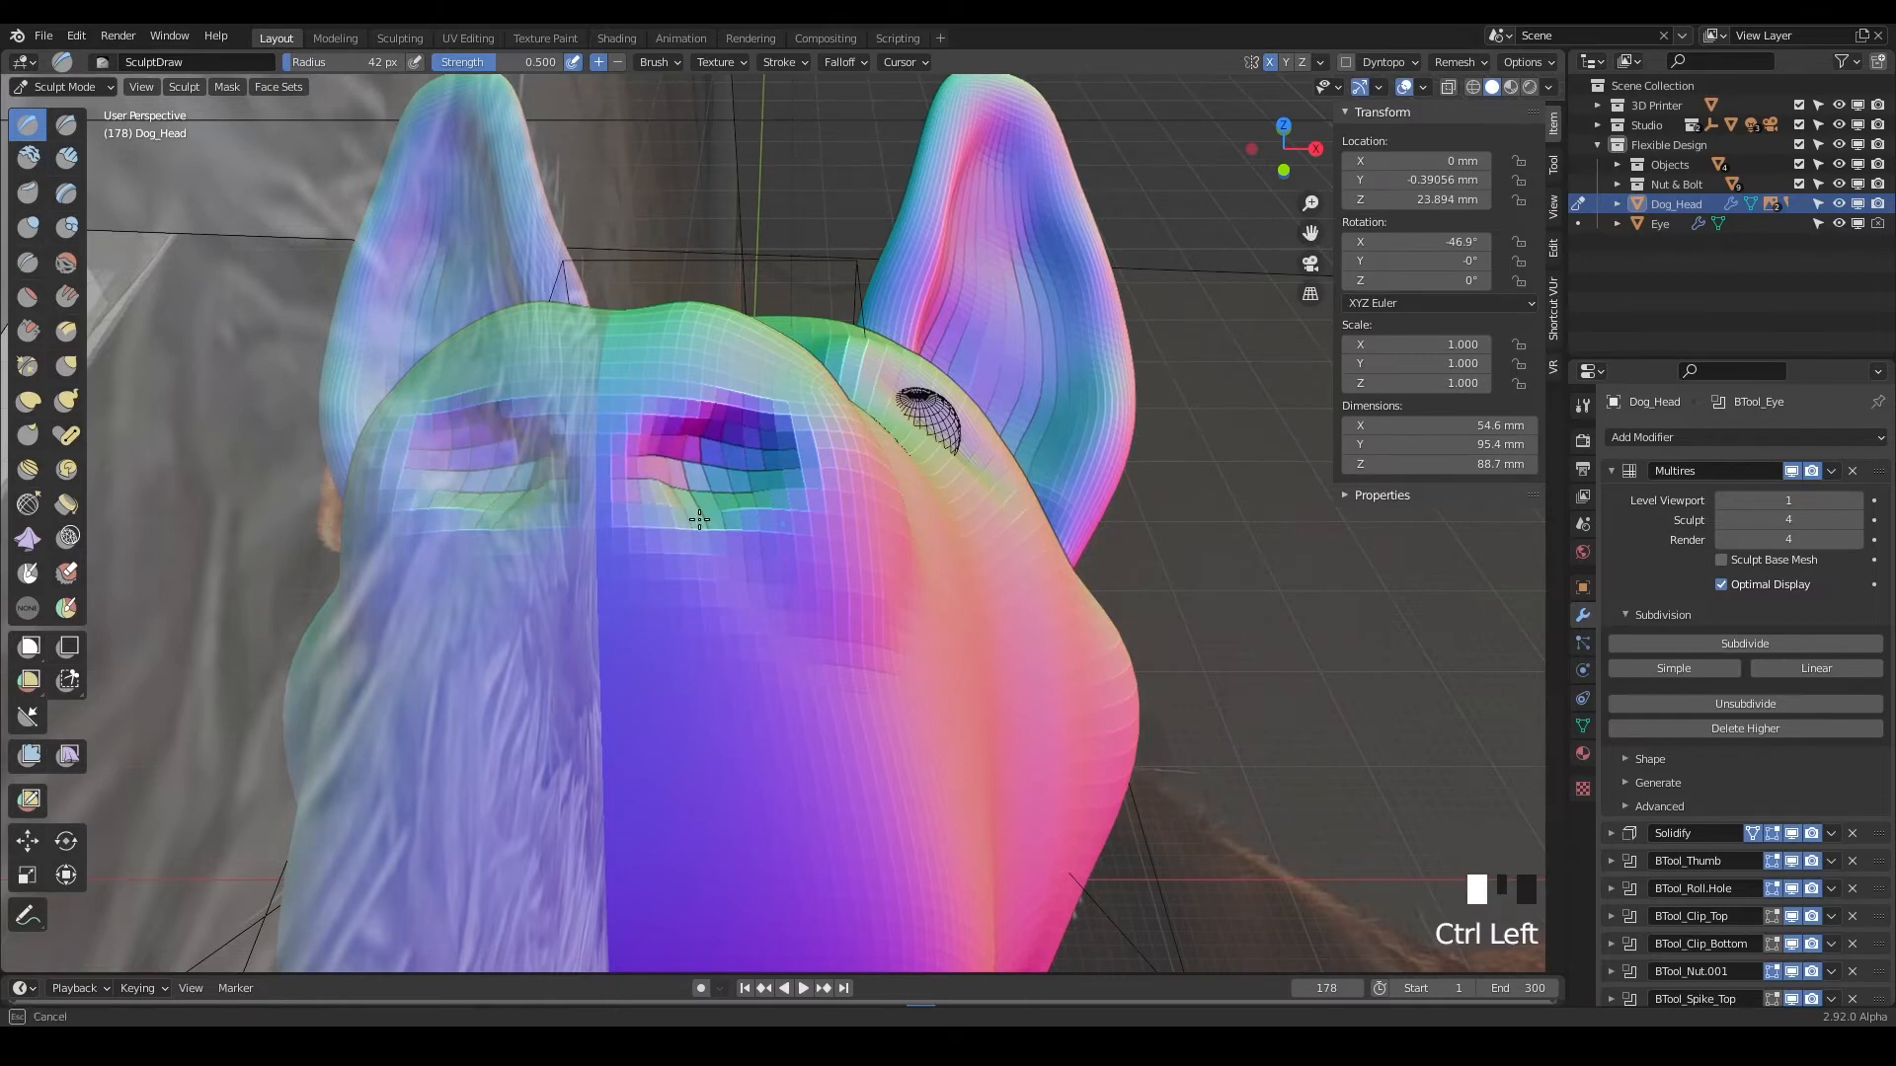
Smooth the inner upper edge of the nostril and carve its hollow slightly deeper.
{"action": "middle_click_drag", "start_coordinate": [730, 475], "coordinate": [741, 533]}
{"action": "scroll", "coordinate": [747, 569], "scroll_direction": "down", "scroll_amount": 4}
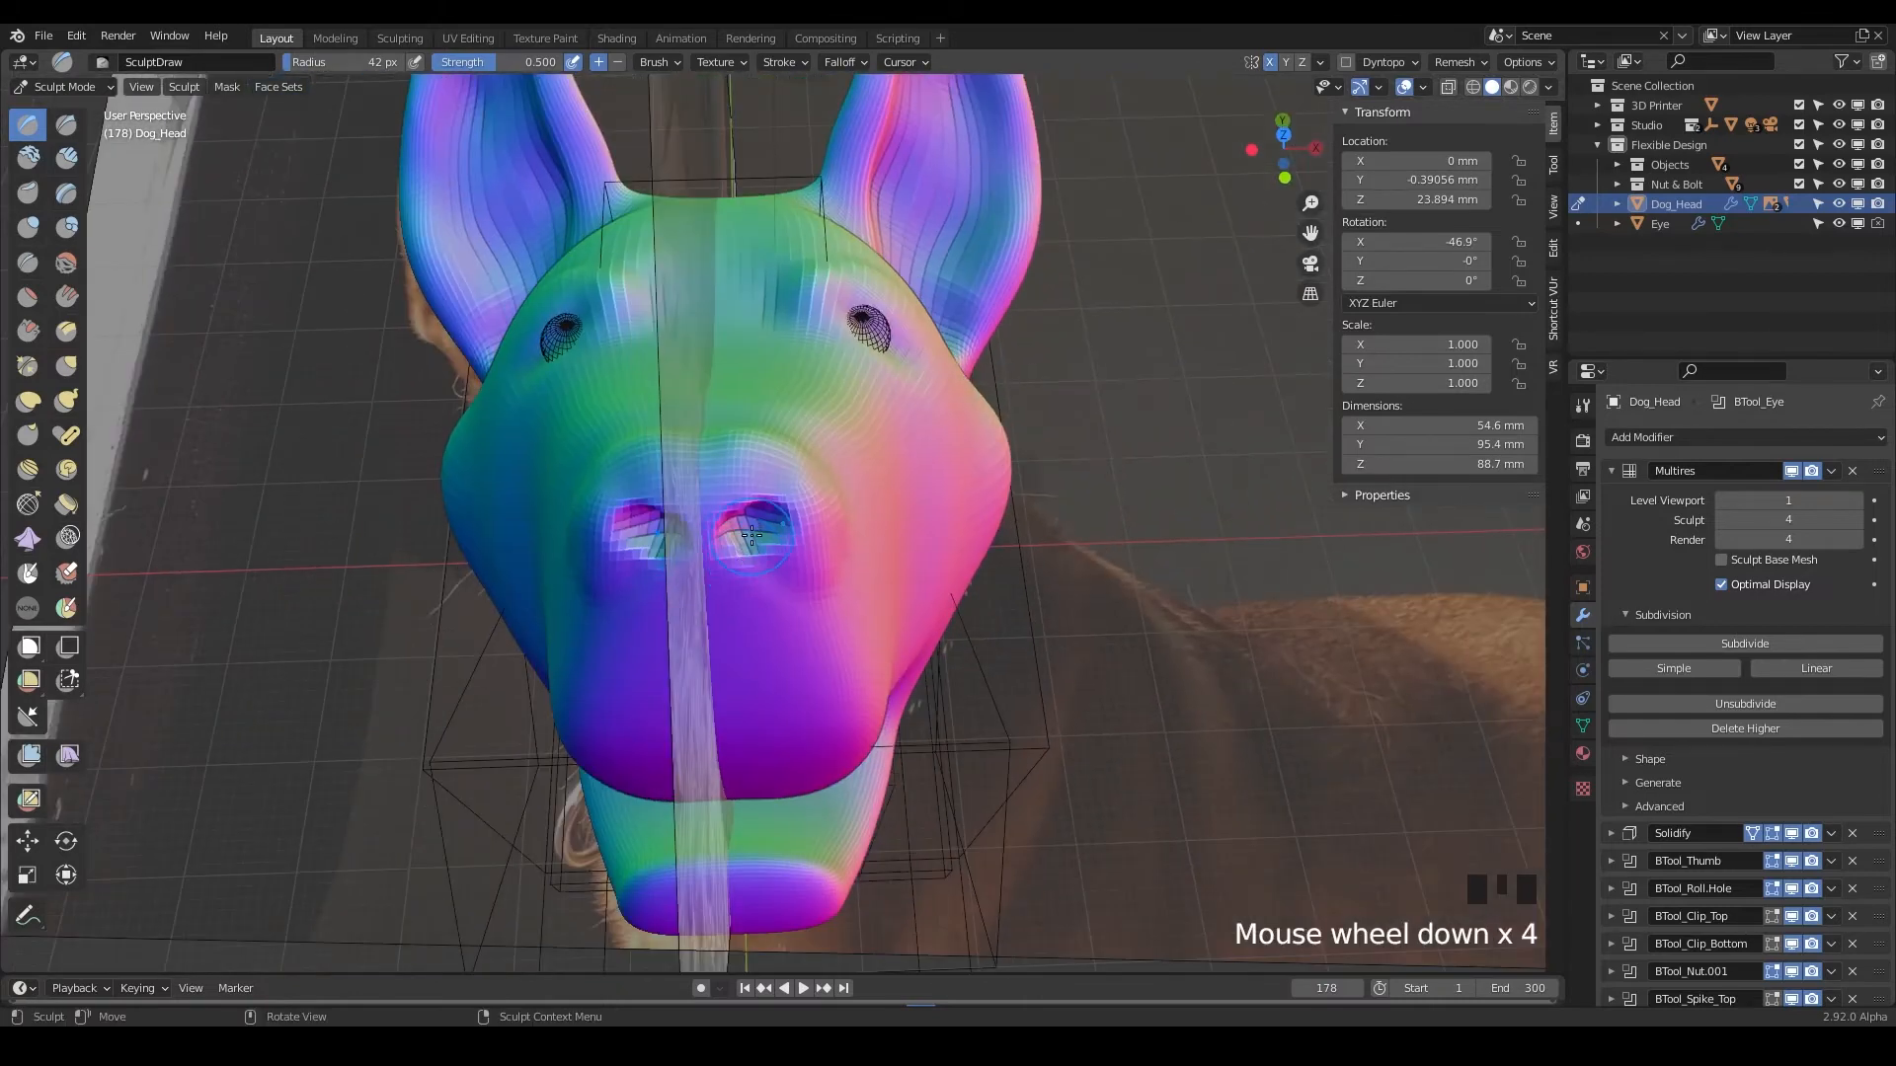
{"action": "scroll", "coordinate": [756, 539], "scroll_direction": "up", "scroll_amount": 3}
{"action": "left_click", "coordinate": [693, 545], "text": "shift"}
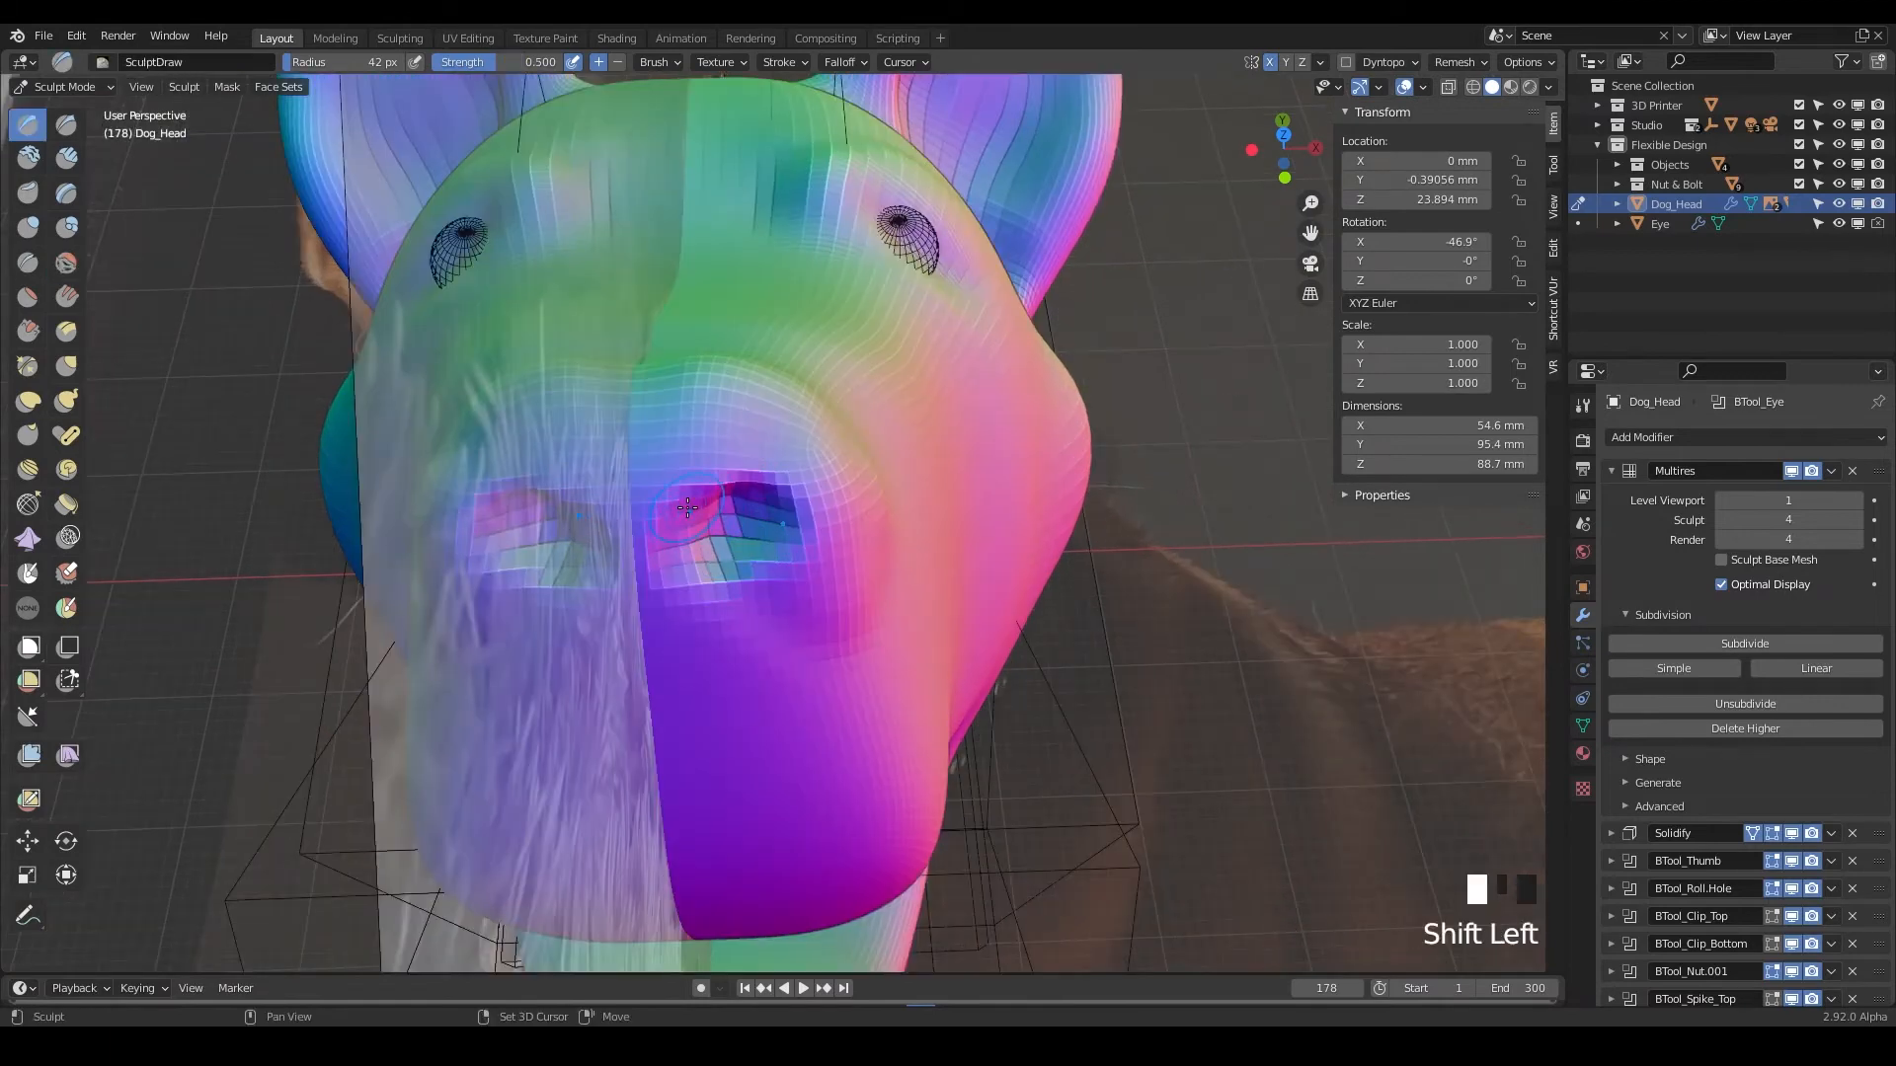
{"action": "left_click", "coordinate": [722, 485], "text": "shift"}
{"action": "left_click", "coordinate": [722, 485], "text": "shift"}
{"action": "left_click_drag", "start_coordinate": [736, 521], "coordinate": [742, 531], "text": "ctrl"}
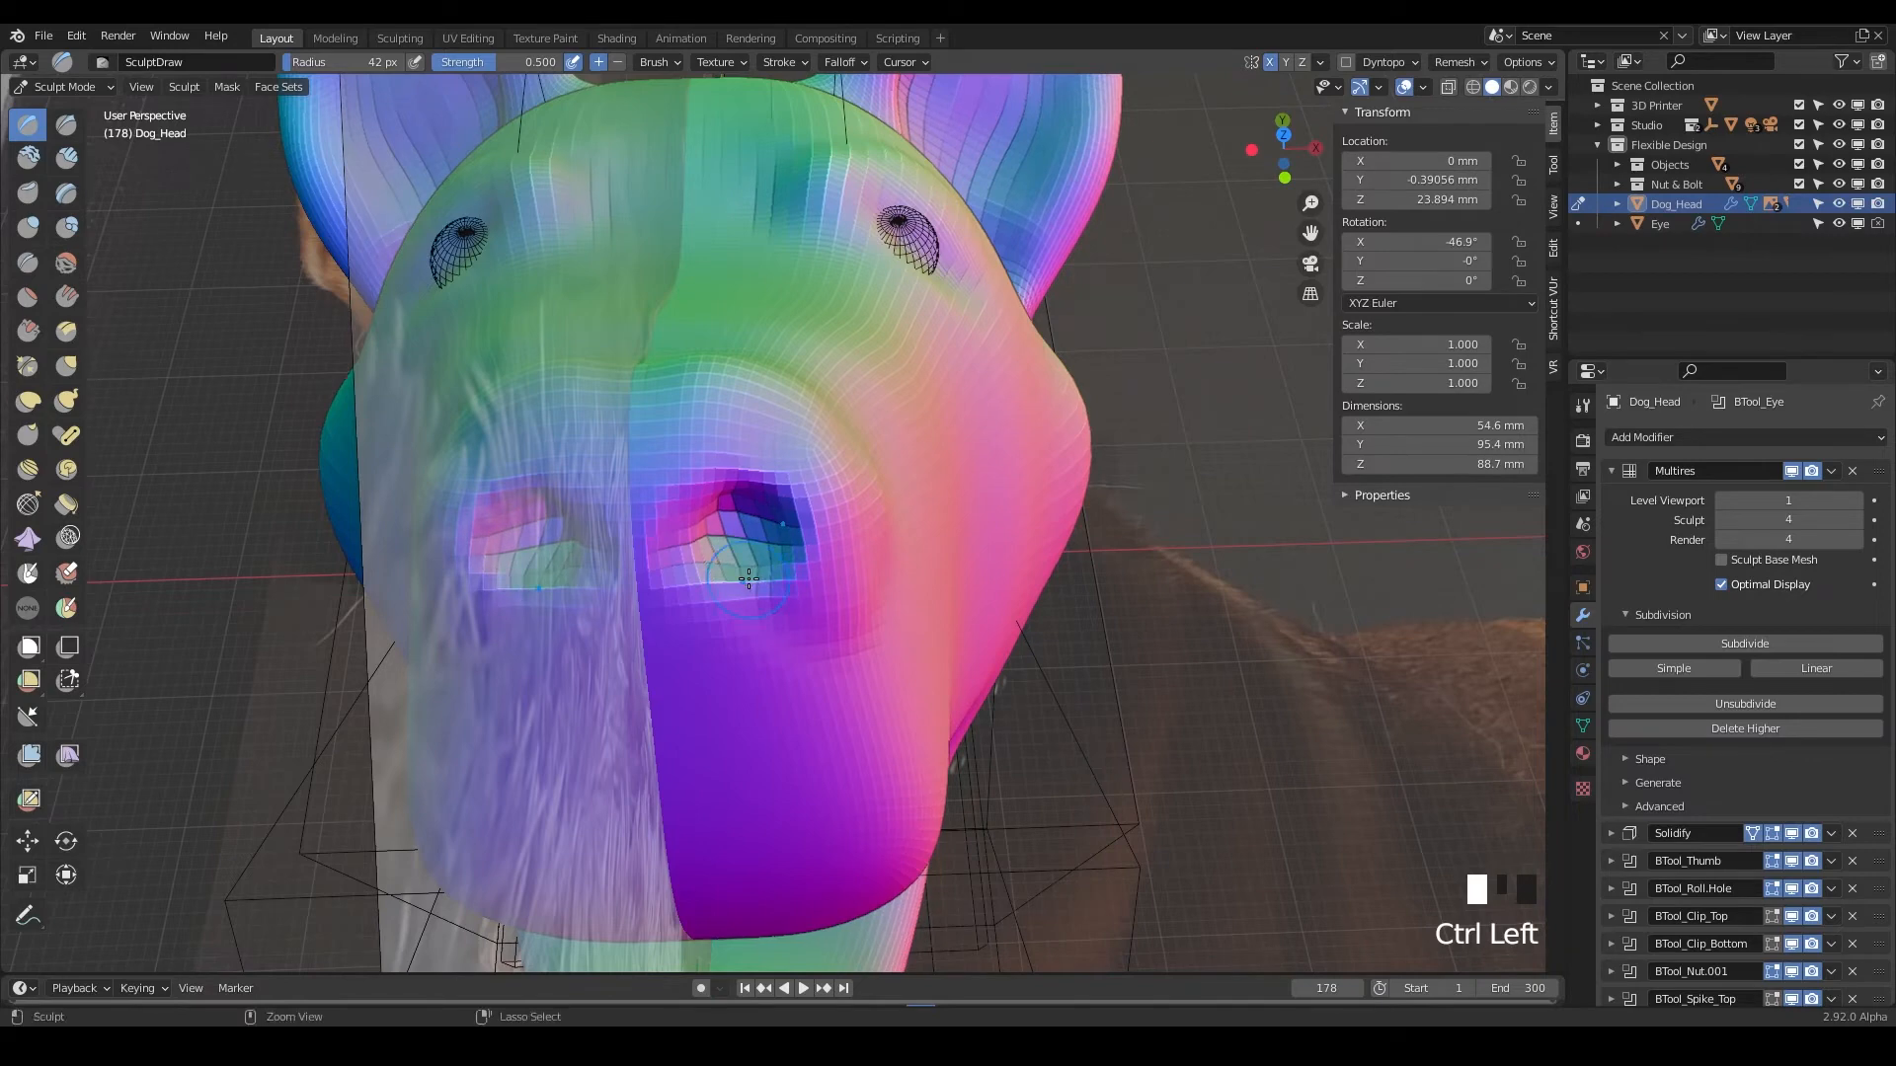
Carve the nostril's side slit from its lower edge backward around the side of the nose, redoing the stroke in right orthographic view.
{"action": "mouse_move", "coordinate": [749, 580]}
{"action": "left_mouse_down", "text": "ctrl"}
{"action": "mouse_move", "coordinate": [810, 632]}
{"action": "mouse_move", "coordinate": [874, 614]}
{"action": "mouse_move", "coordinate": [850, 620]}
{"action": "left_mouse_up", "text": "ctrl"}
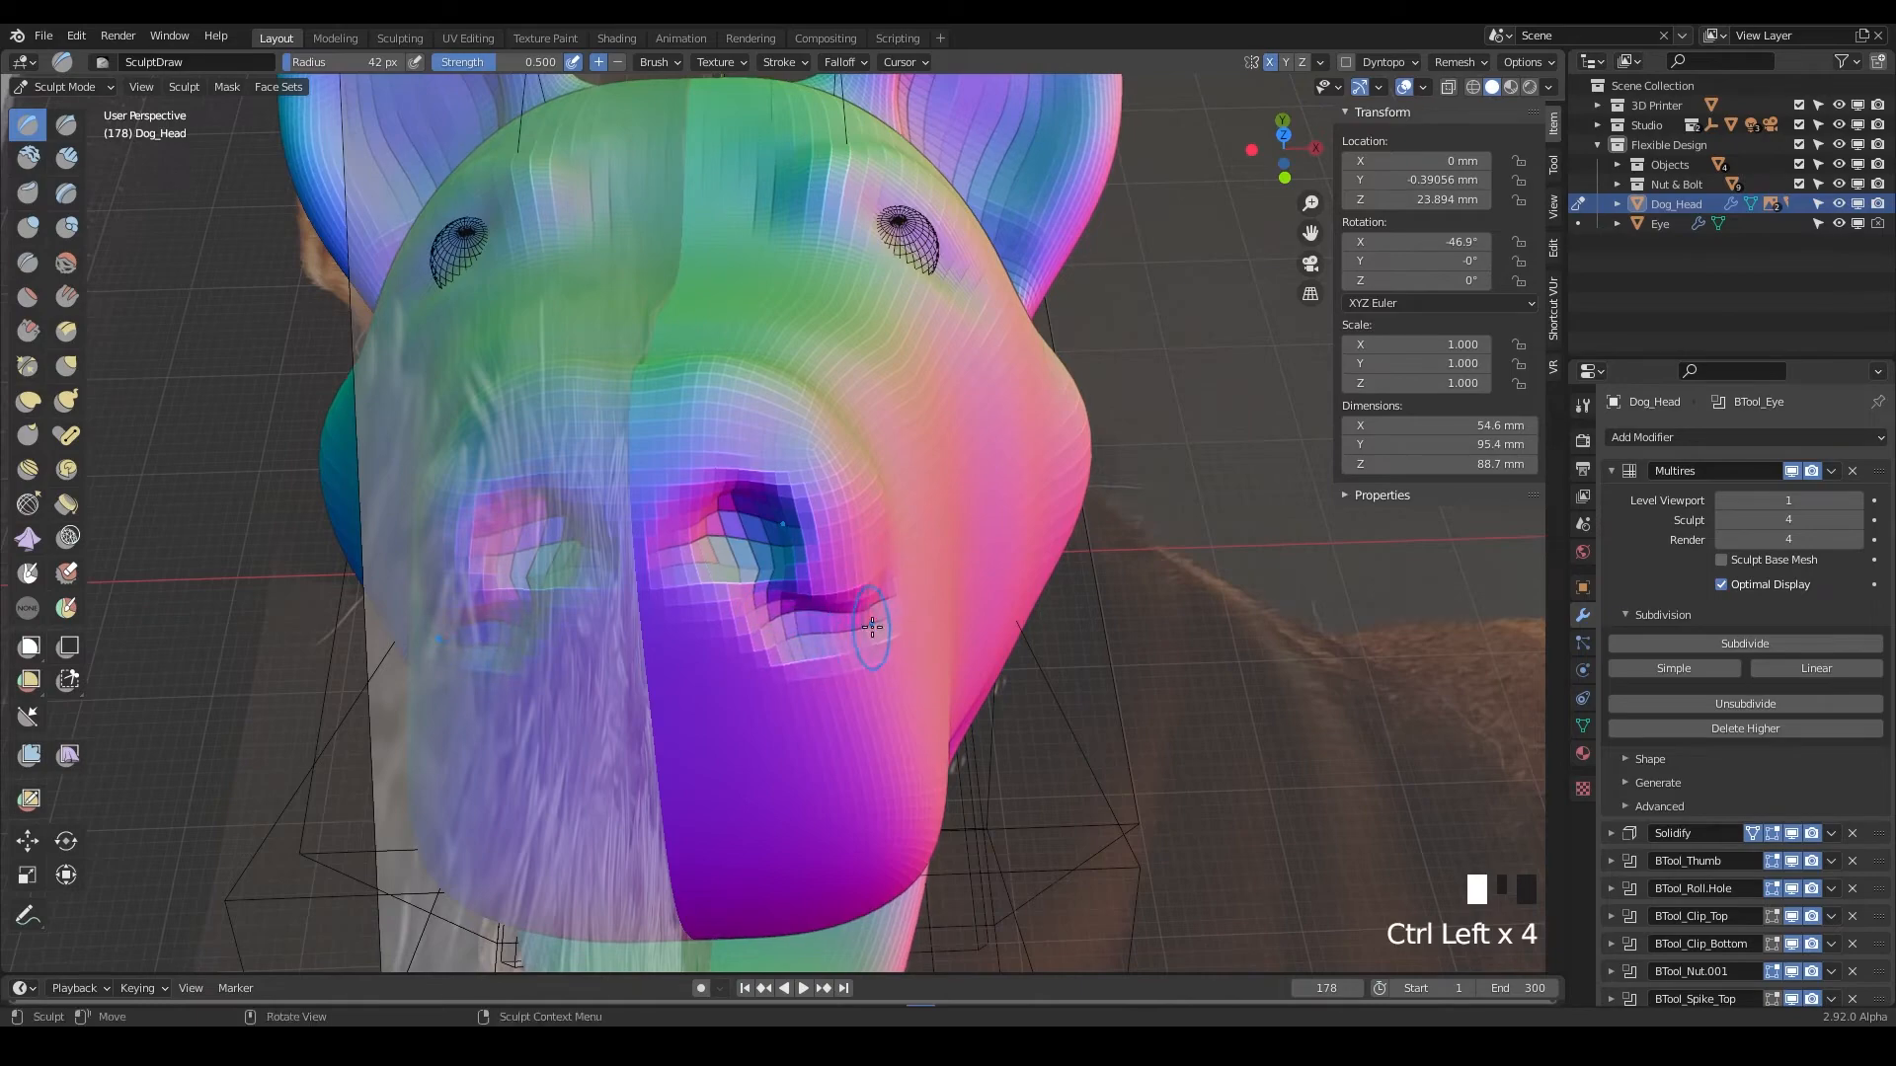
{"action": "middle_click_drag", "start_coordinate": [872, 627], "coordinate": [698, 587]}
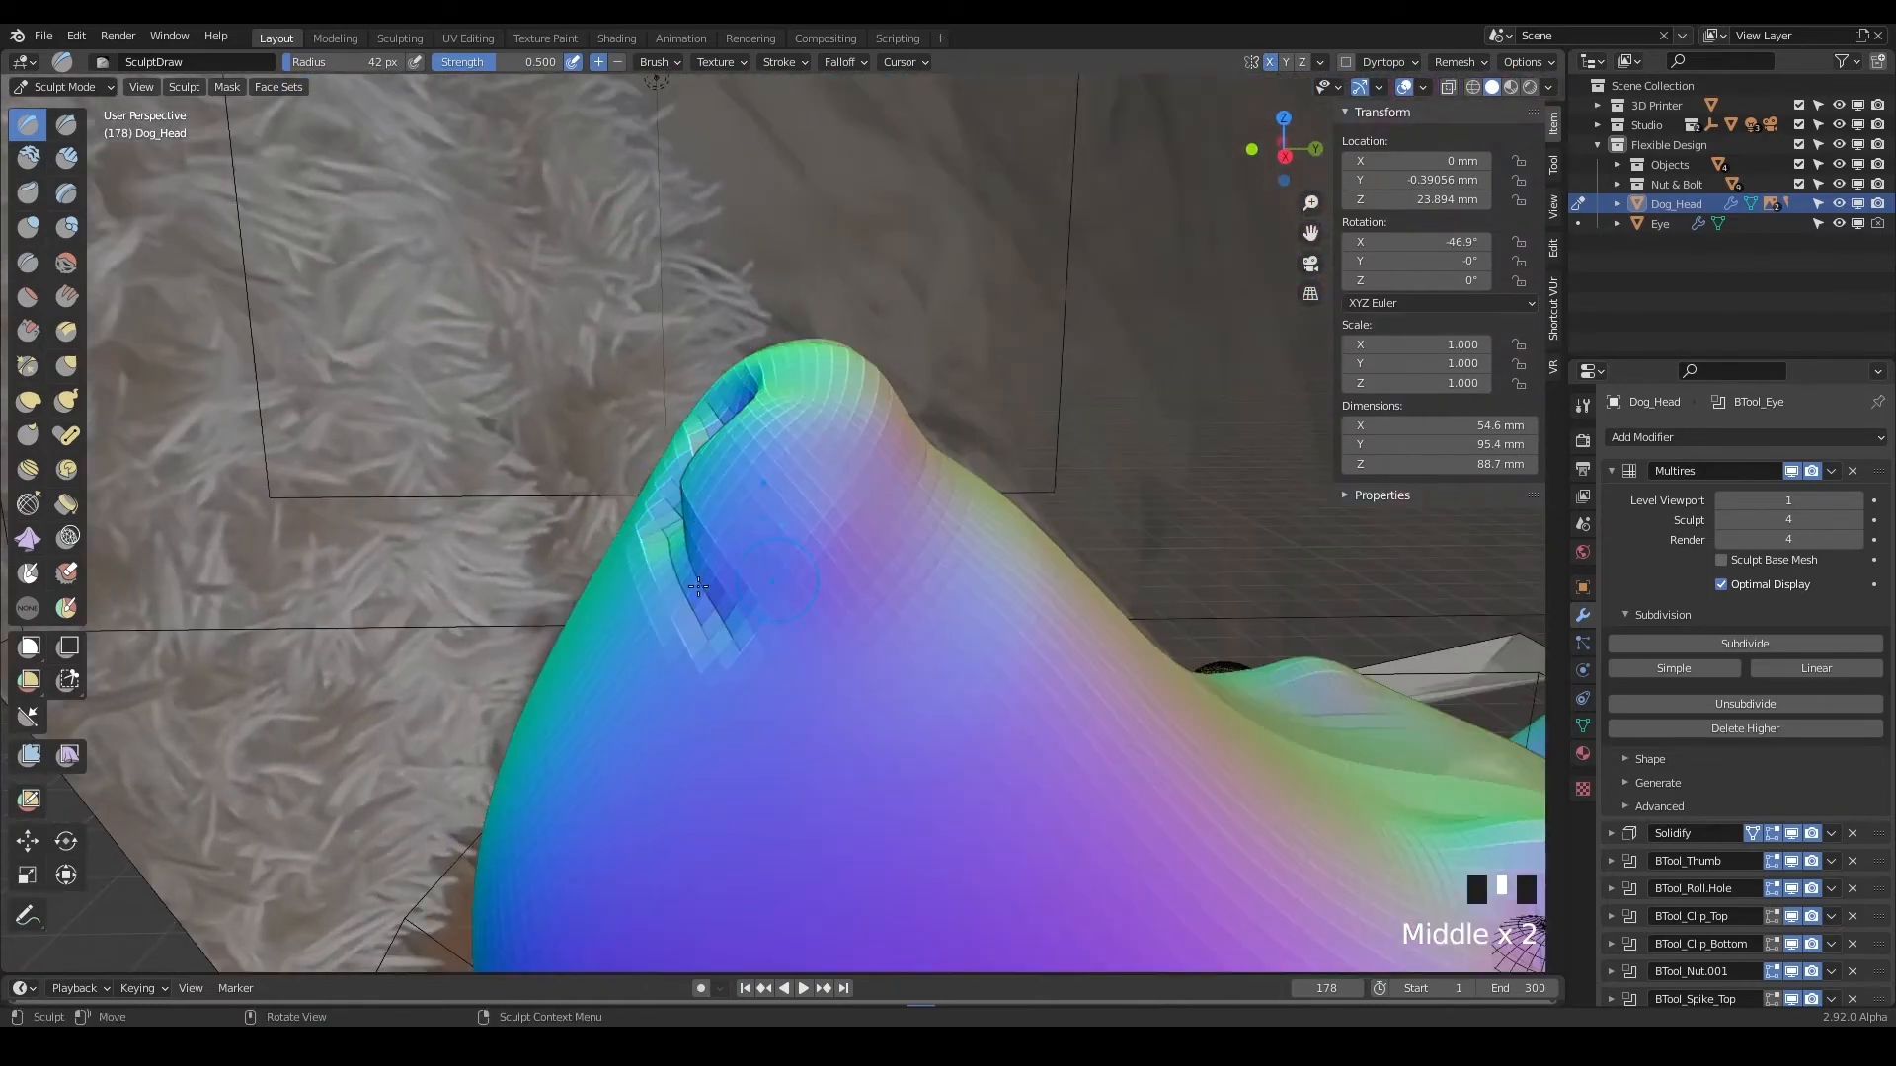
{"action": "key", "text": "ctrl+z"}
{"action": "mouse_move", "coordinate": [684, 562]}
{"action": "left_mouse_down", "text": "ctrl"}
{"action": "mouse_move", "coordinate": [735, 594]}
{"action": "mouse_move", "coordinate": [738, 570]}
{"action": "mouse_move", "coordinate": [791, 581]}
{"action": "left_mouse_up", "text": "ctrl"}
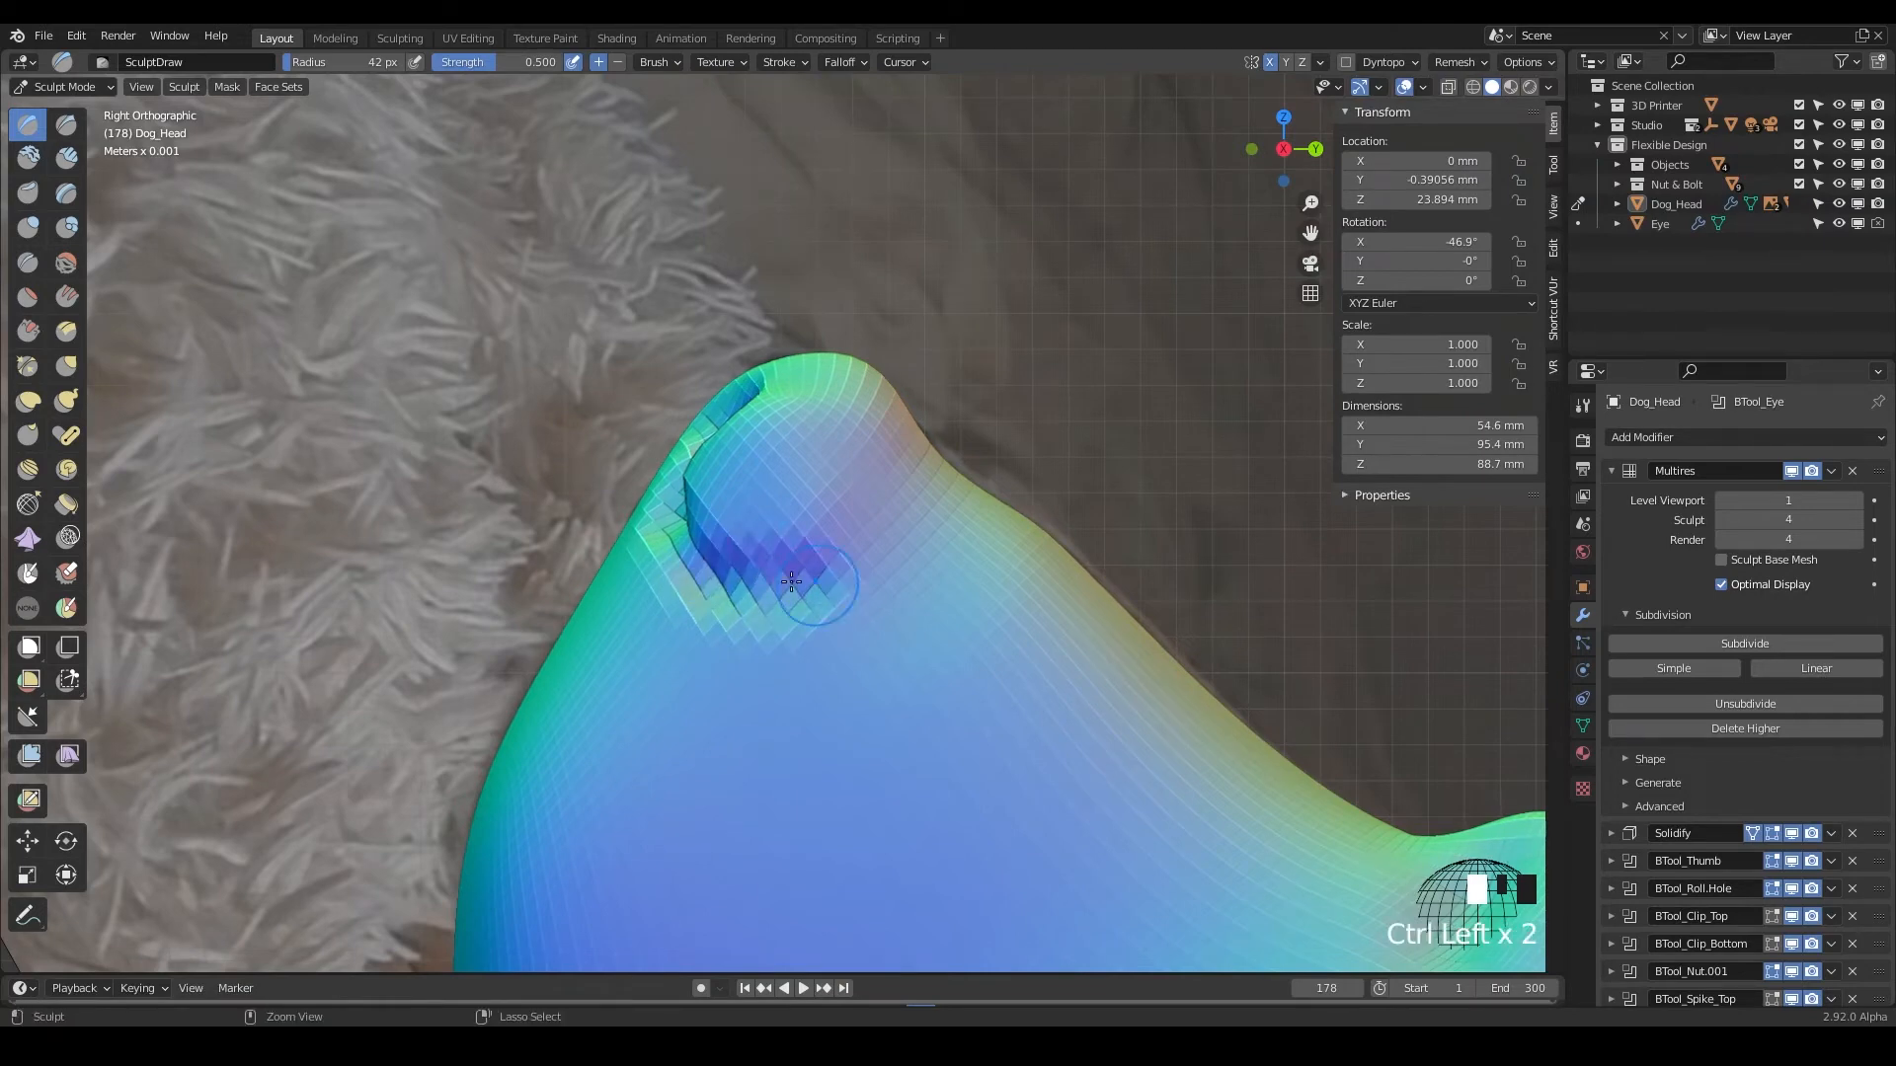
{"action": "left_click_drag", "start_coordinate": [688, 531], "coordinate": [802, 600], "text": "ctrl"}
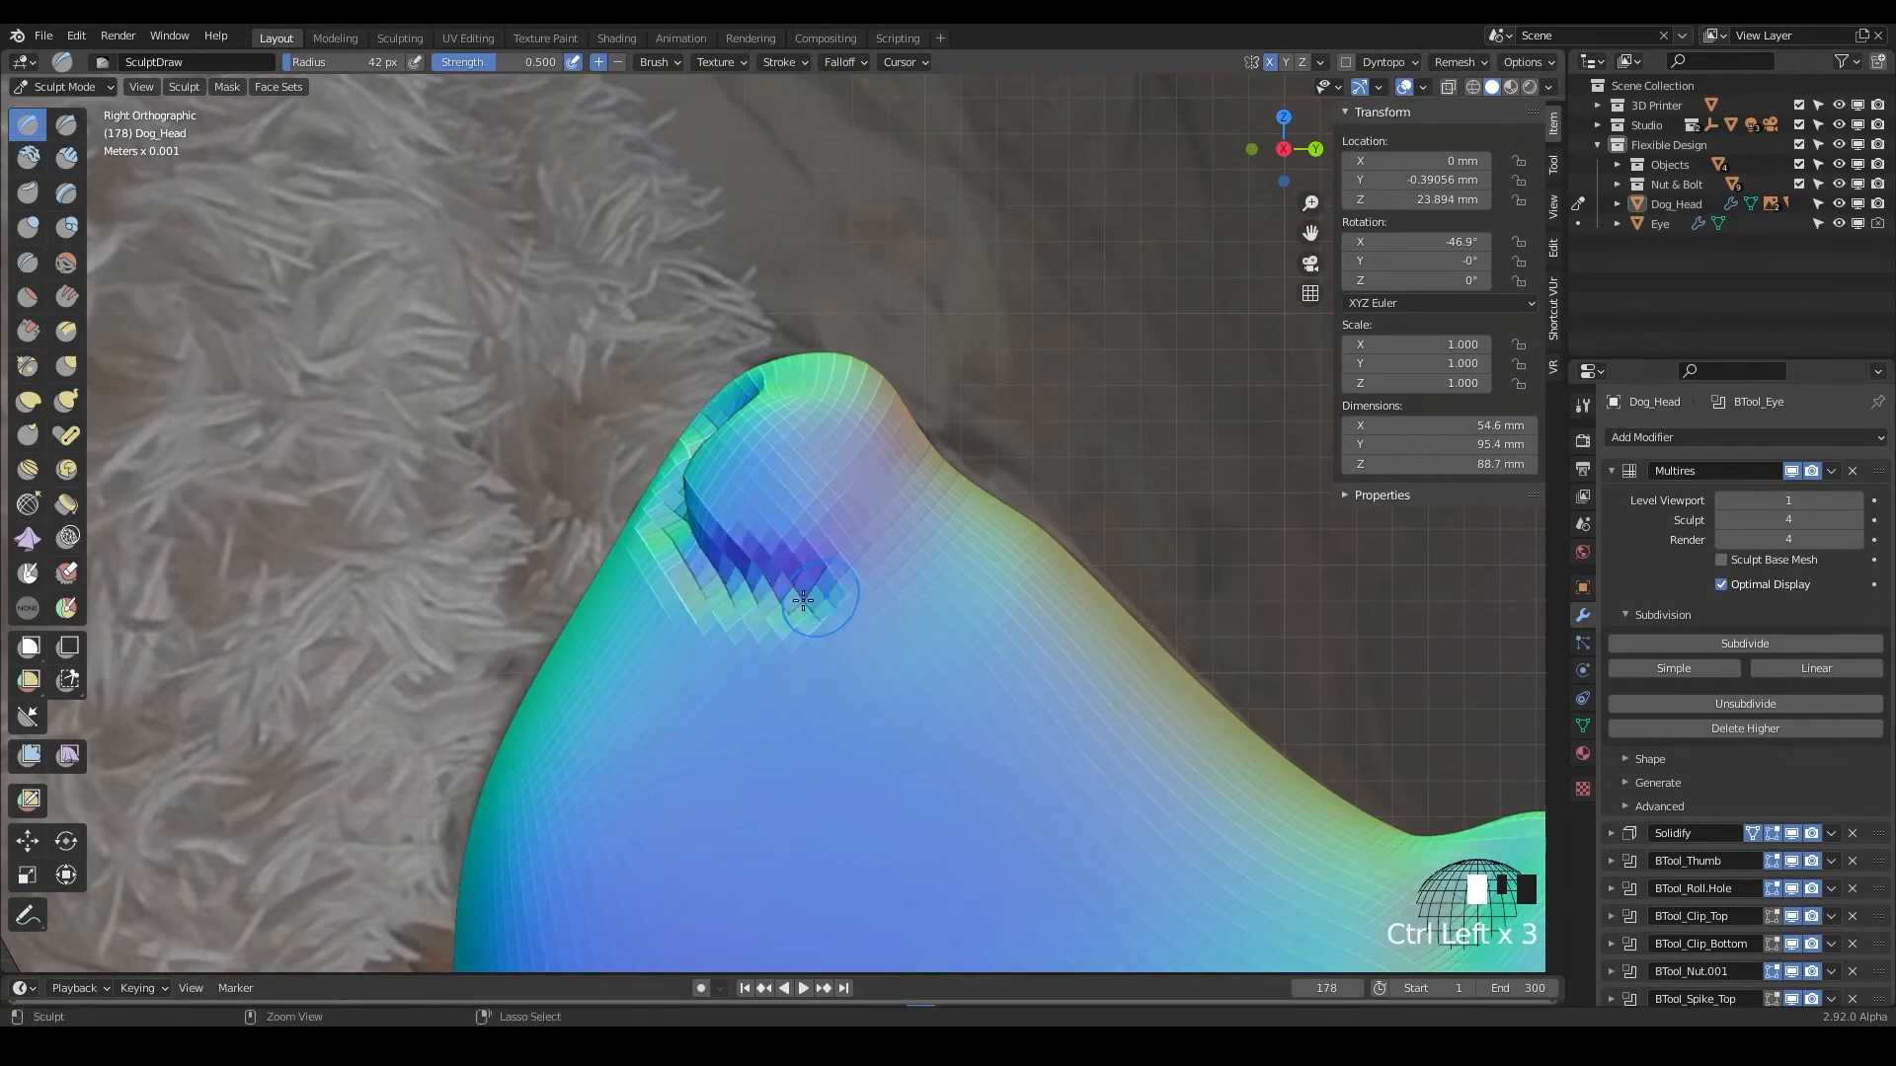
{"action": "mouse_move", "coordinate": [684, 538]}
{"action": "left_mouse_down", "text": "ctrl"}
{"action": "mouse_move", "coordinate": [697, 568]}
{"action": "mouse_move", "coordinate": [783, 605]}
{"action": "left_mouse_up", "text": "ctrl"}
Smooth the jagged nostril slit along the side of the nose.
{"action": "scroll", "coordinate": [721, 628], "scroll_direction": "down", "scroll_amount": 3}
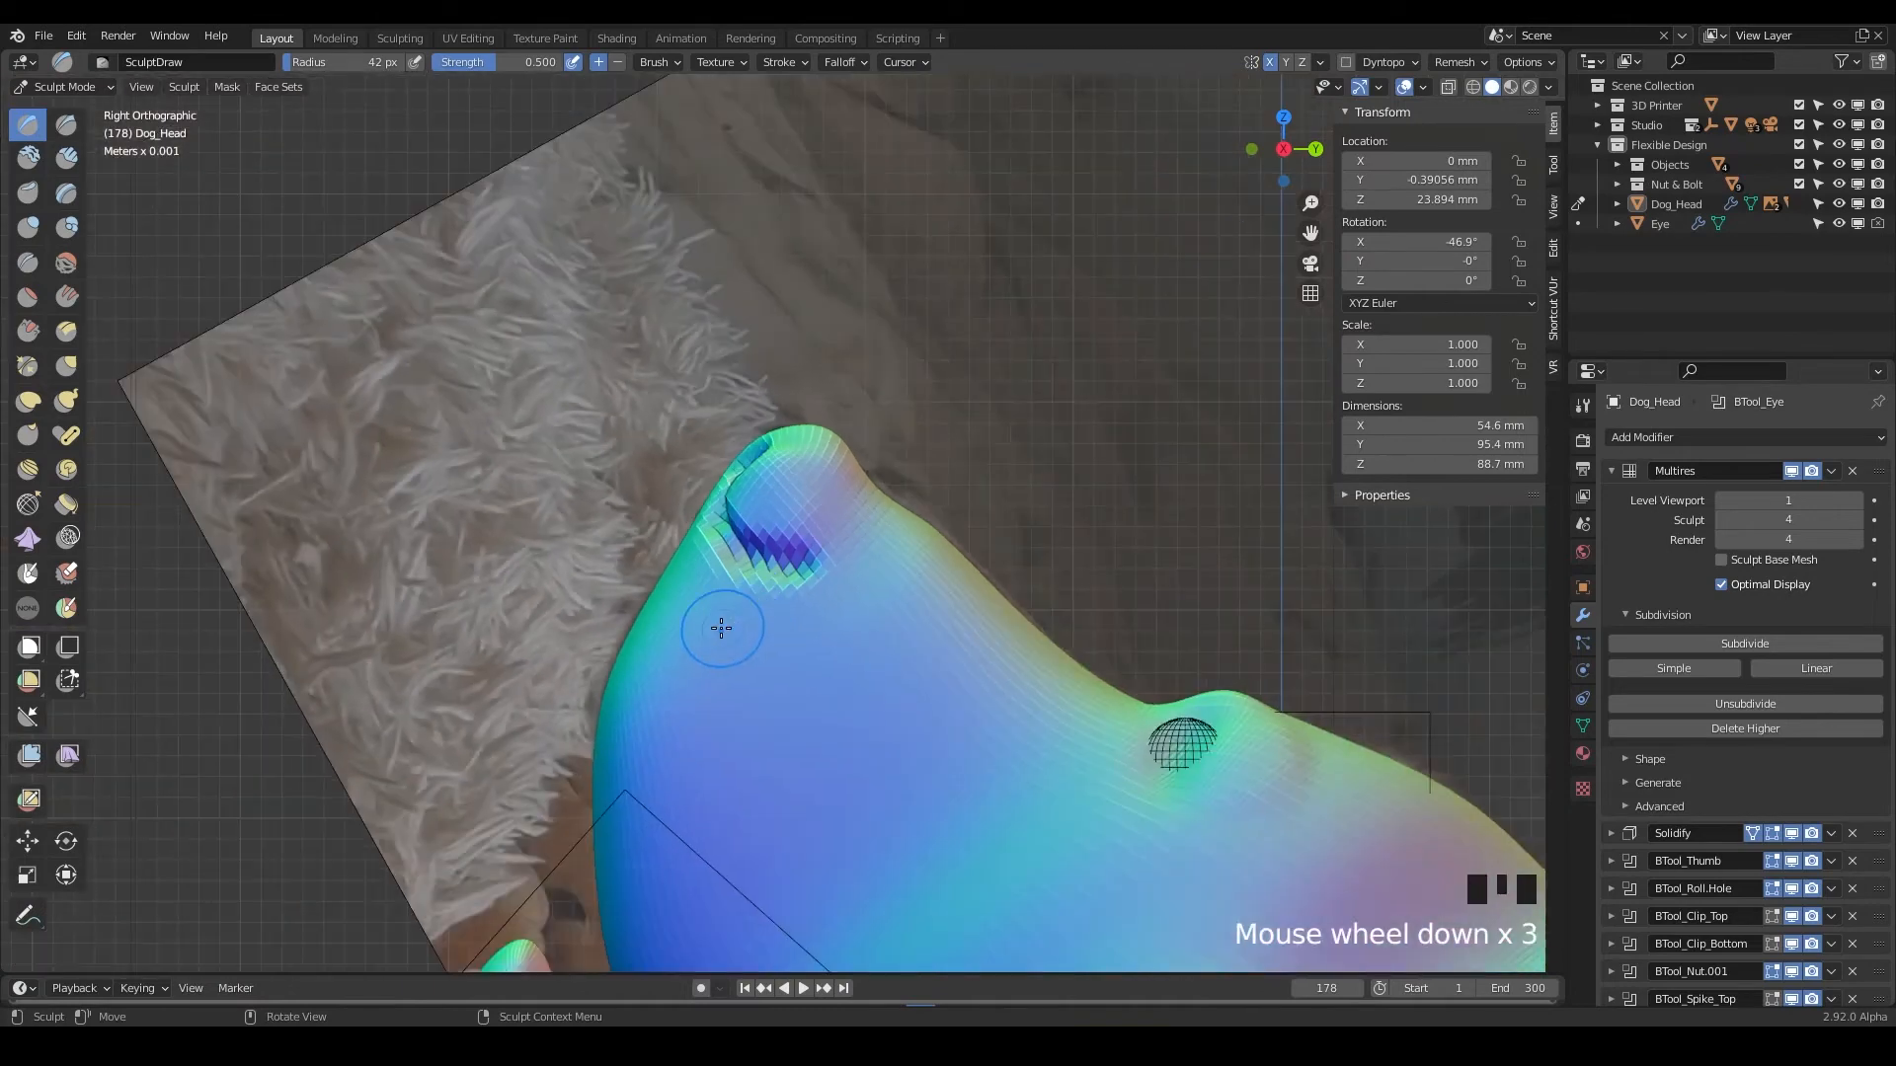
{"action": "mouse_move", "coordinate": [791, 567]}
{"action": "middle_mouse_down"}
{"action": "mouse_move", "coordinate": [803, 613]}
{"action": "mouse_move", "coordinate": [783, 507]}
{"action": "middle_mouse_up"}
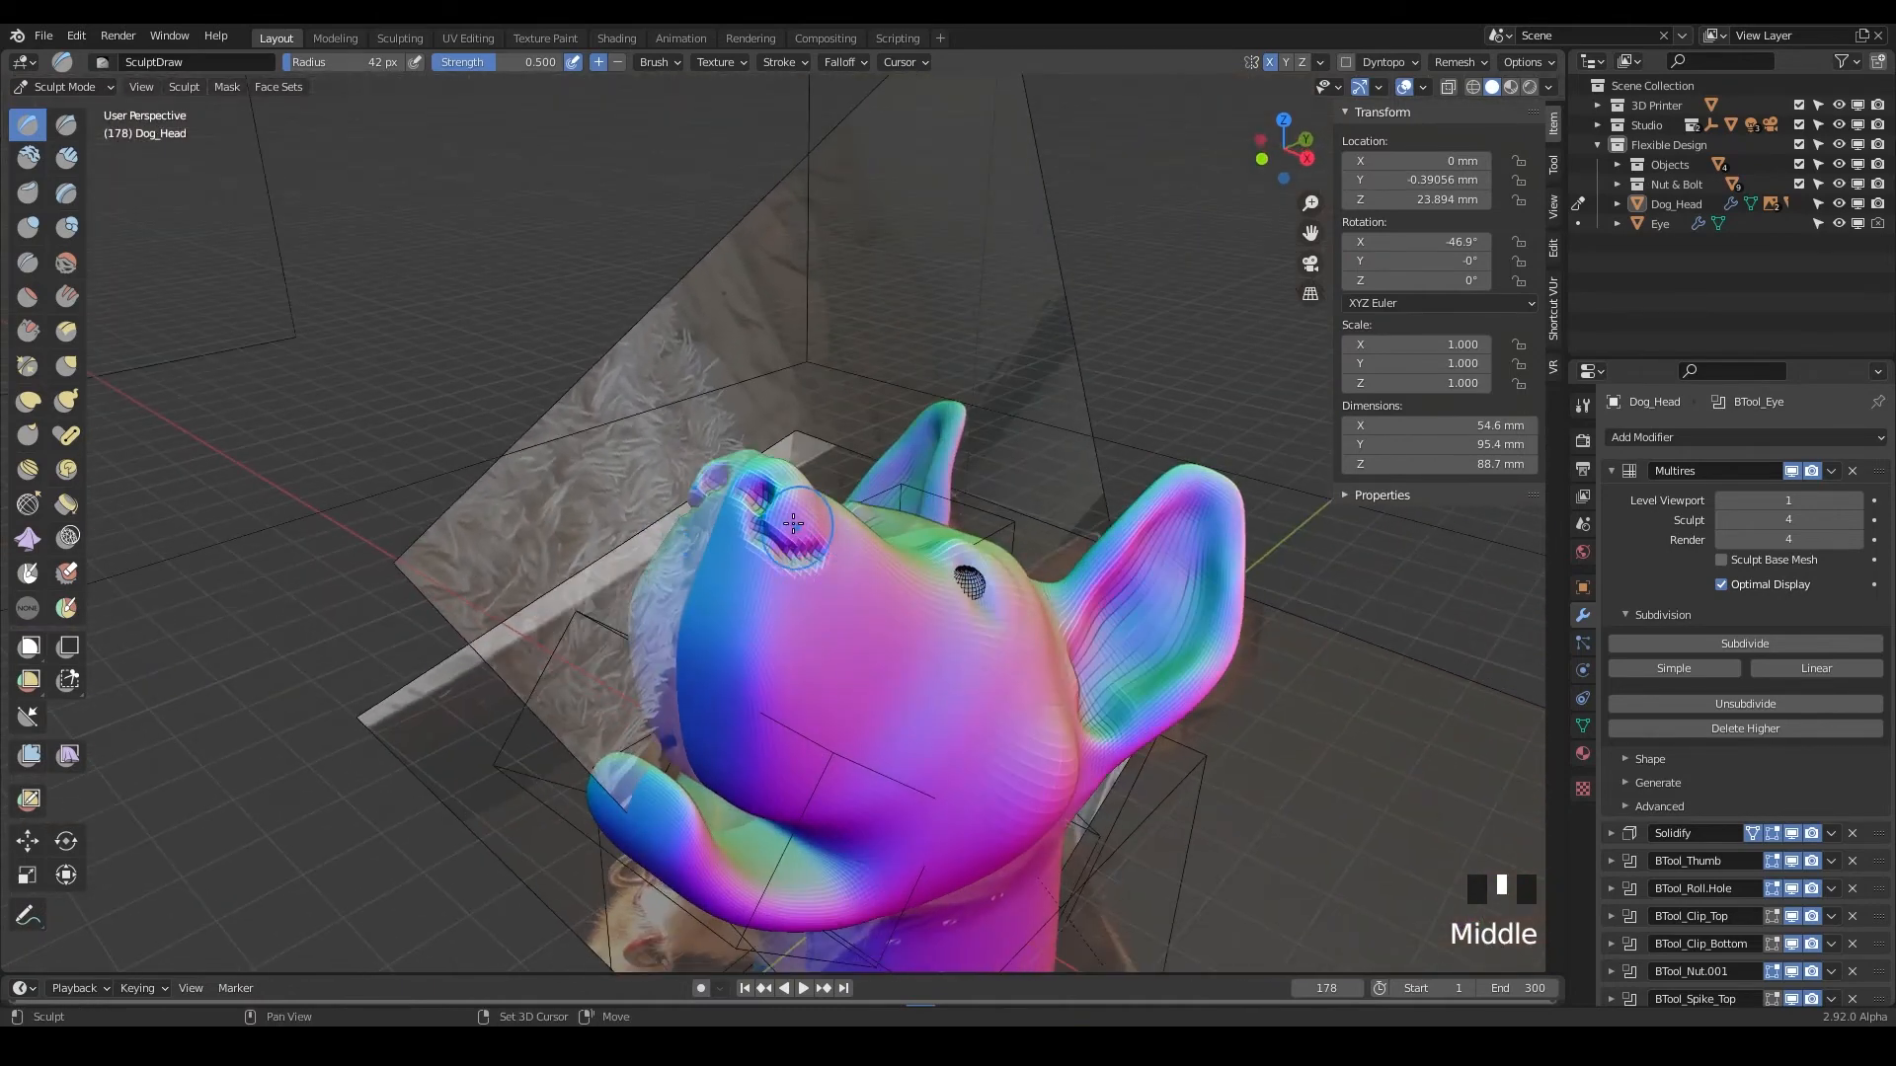
{"action": "mouse_move", "coordinate": [776, 498]}
{"action": "left_mouse_down", "text": "shift"}
{"action": "mouse_move", "coordinate": [762, 488]}
{"action": "mouse_move", "coordinate": [795, 549]}
{"action": "left_mouse_up", "text": "shift"}
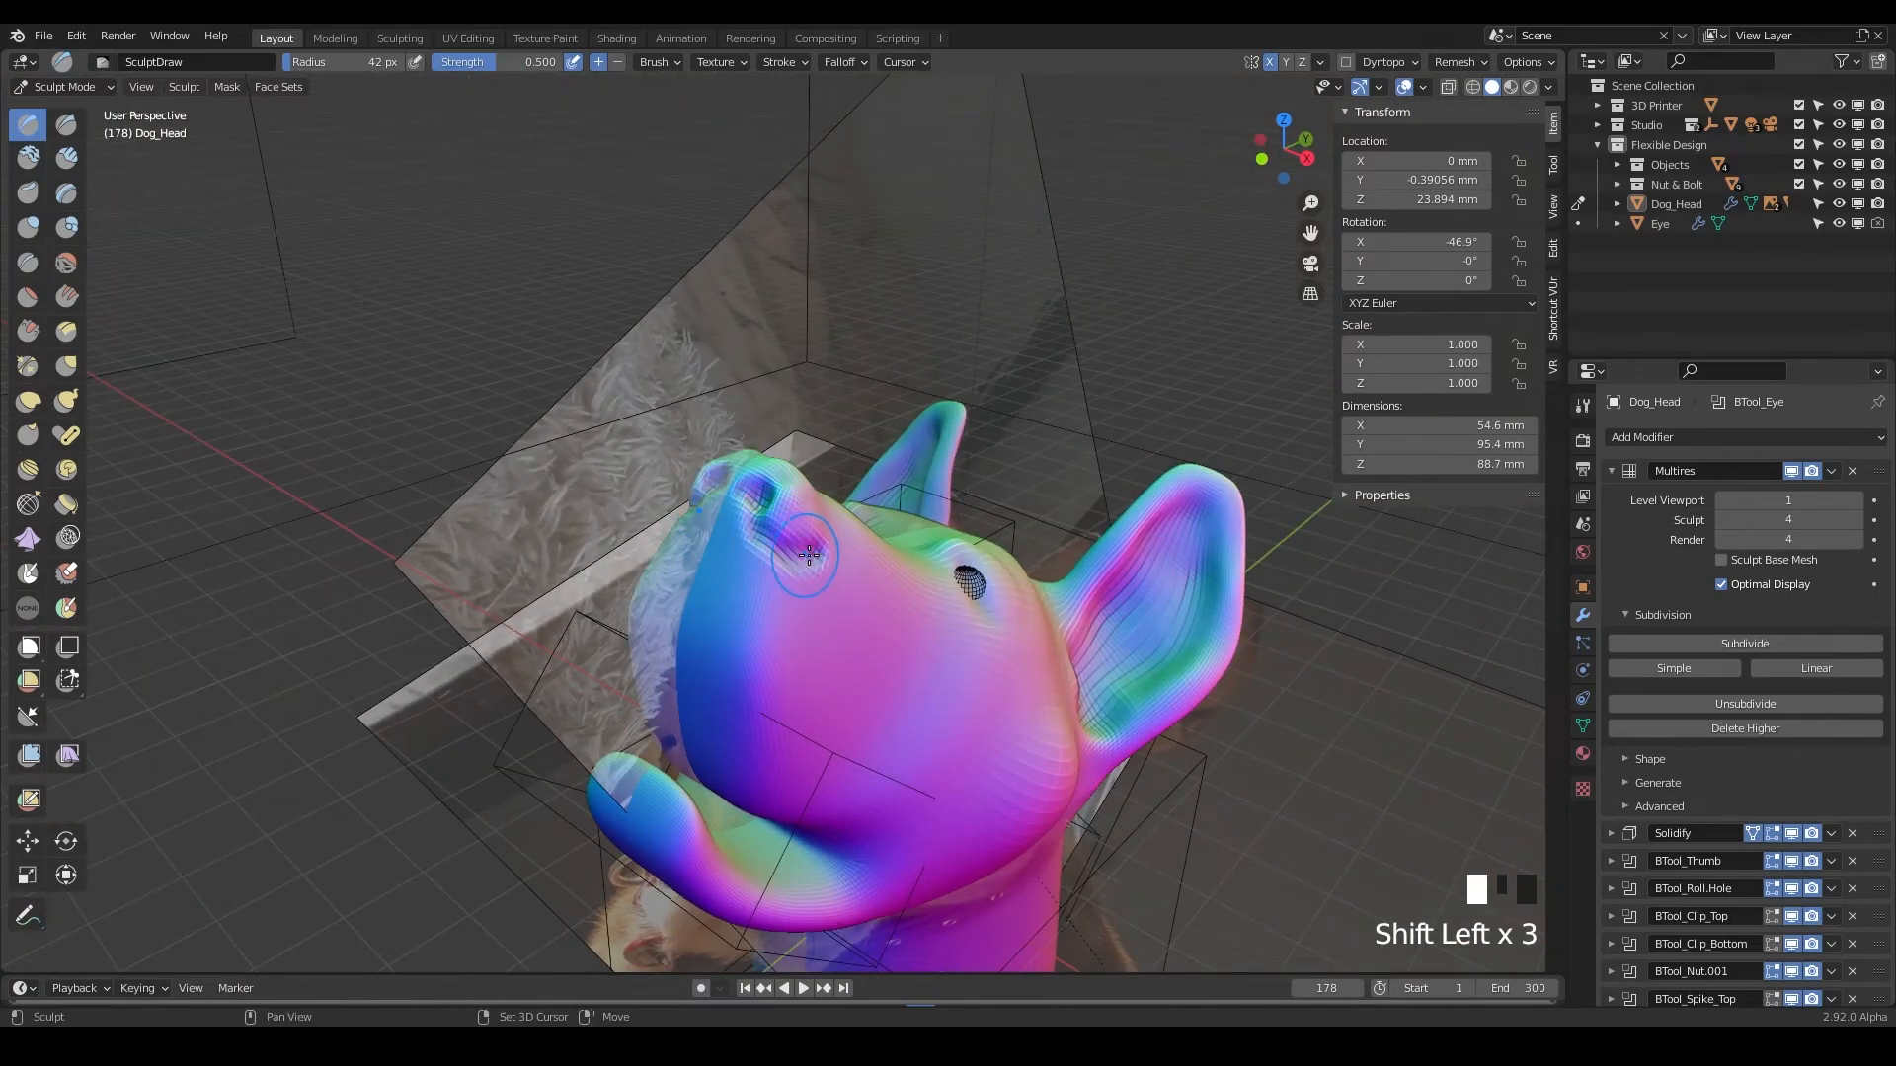
Carve a shallow crease beneath the nostril toward the centre of the nose with short inward dabs.
{"action": "middle_click_drag", "start_coordinate": [841, 606], "coordinate": [736, 558]}
{"action": "scroll", "coordinate": [731, 555], "scroll_direction": "up", "scroll_amount": 4}
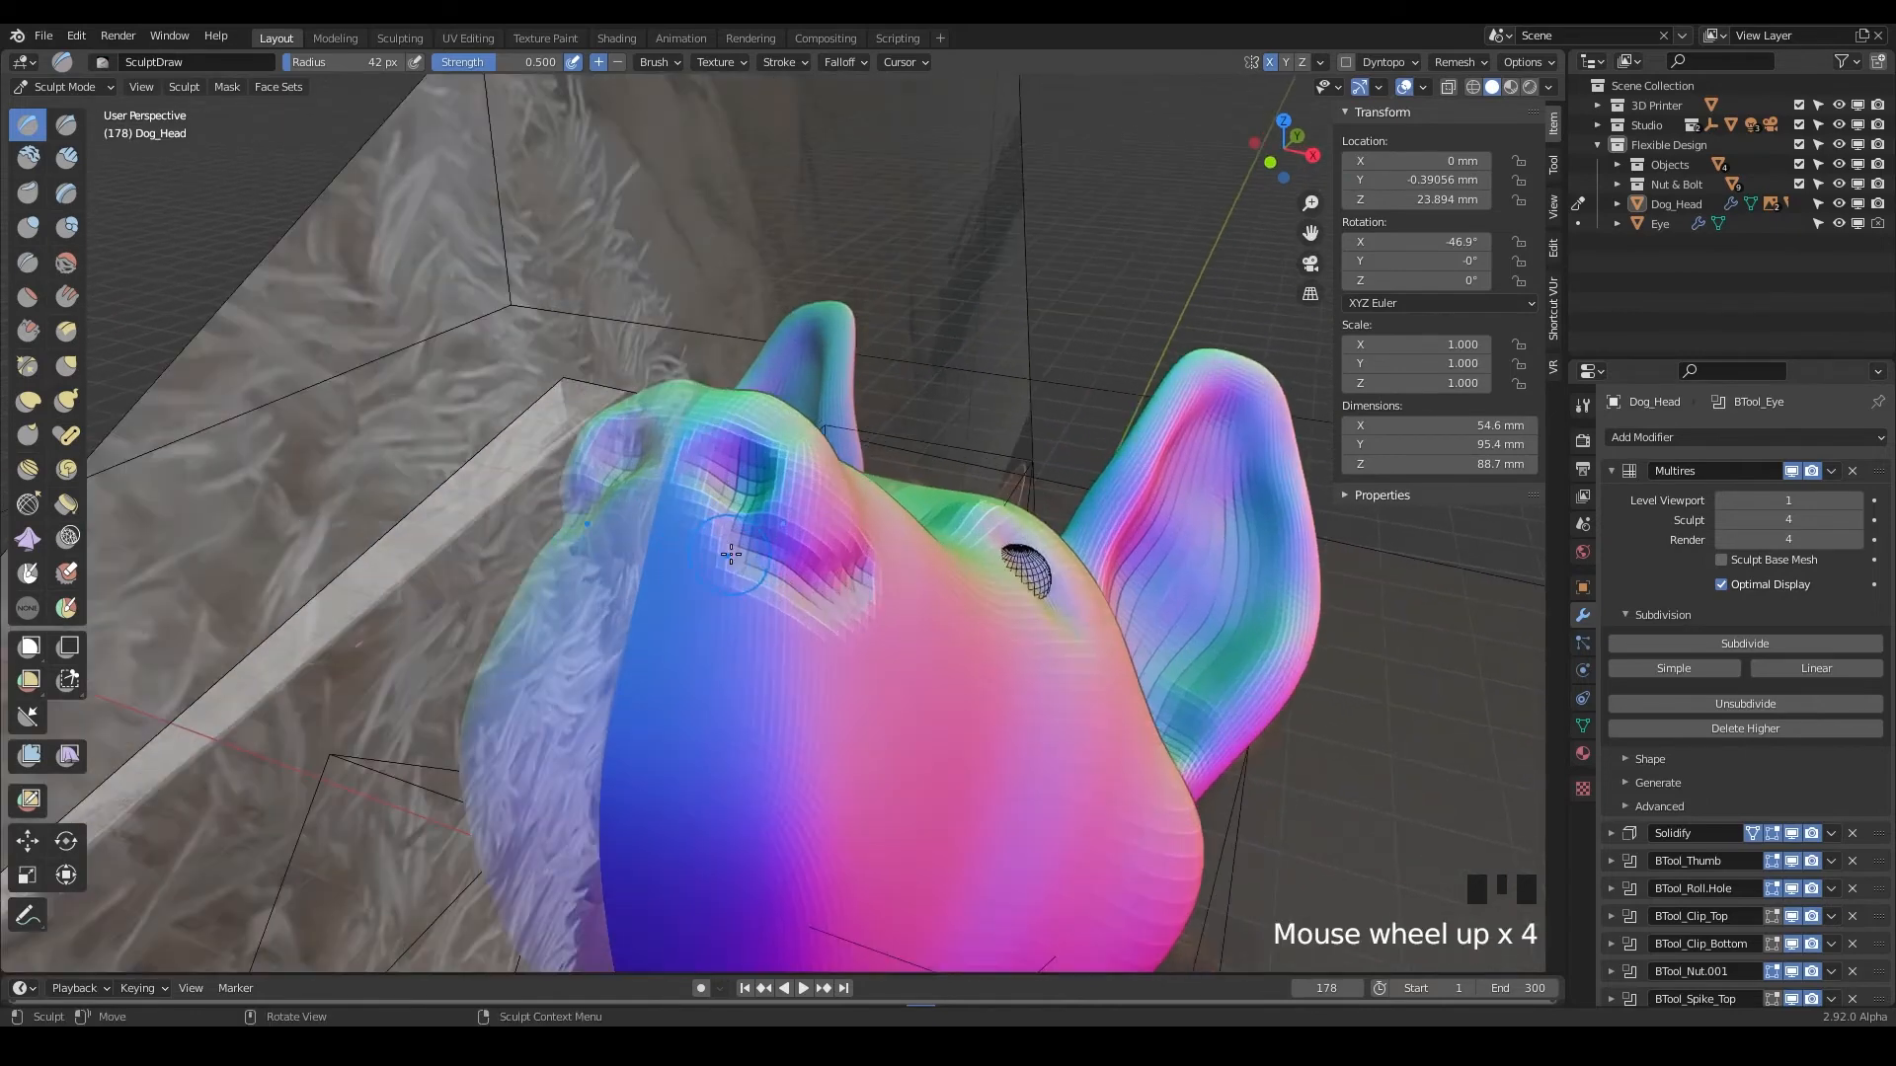
{"action": "left_click", "coordinate": [701, 548], "text": "ctrl"}
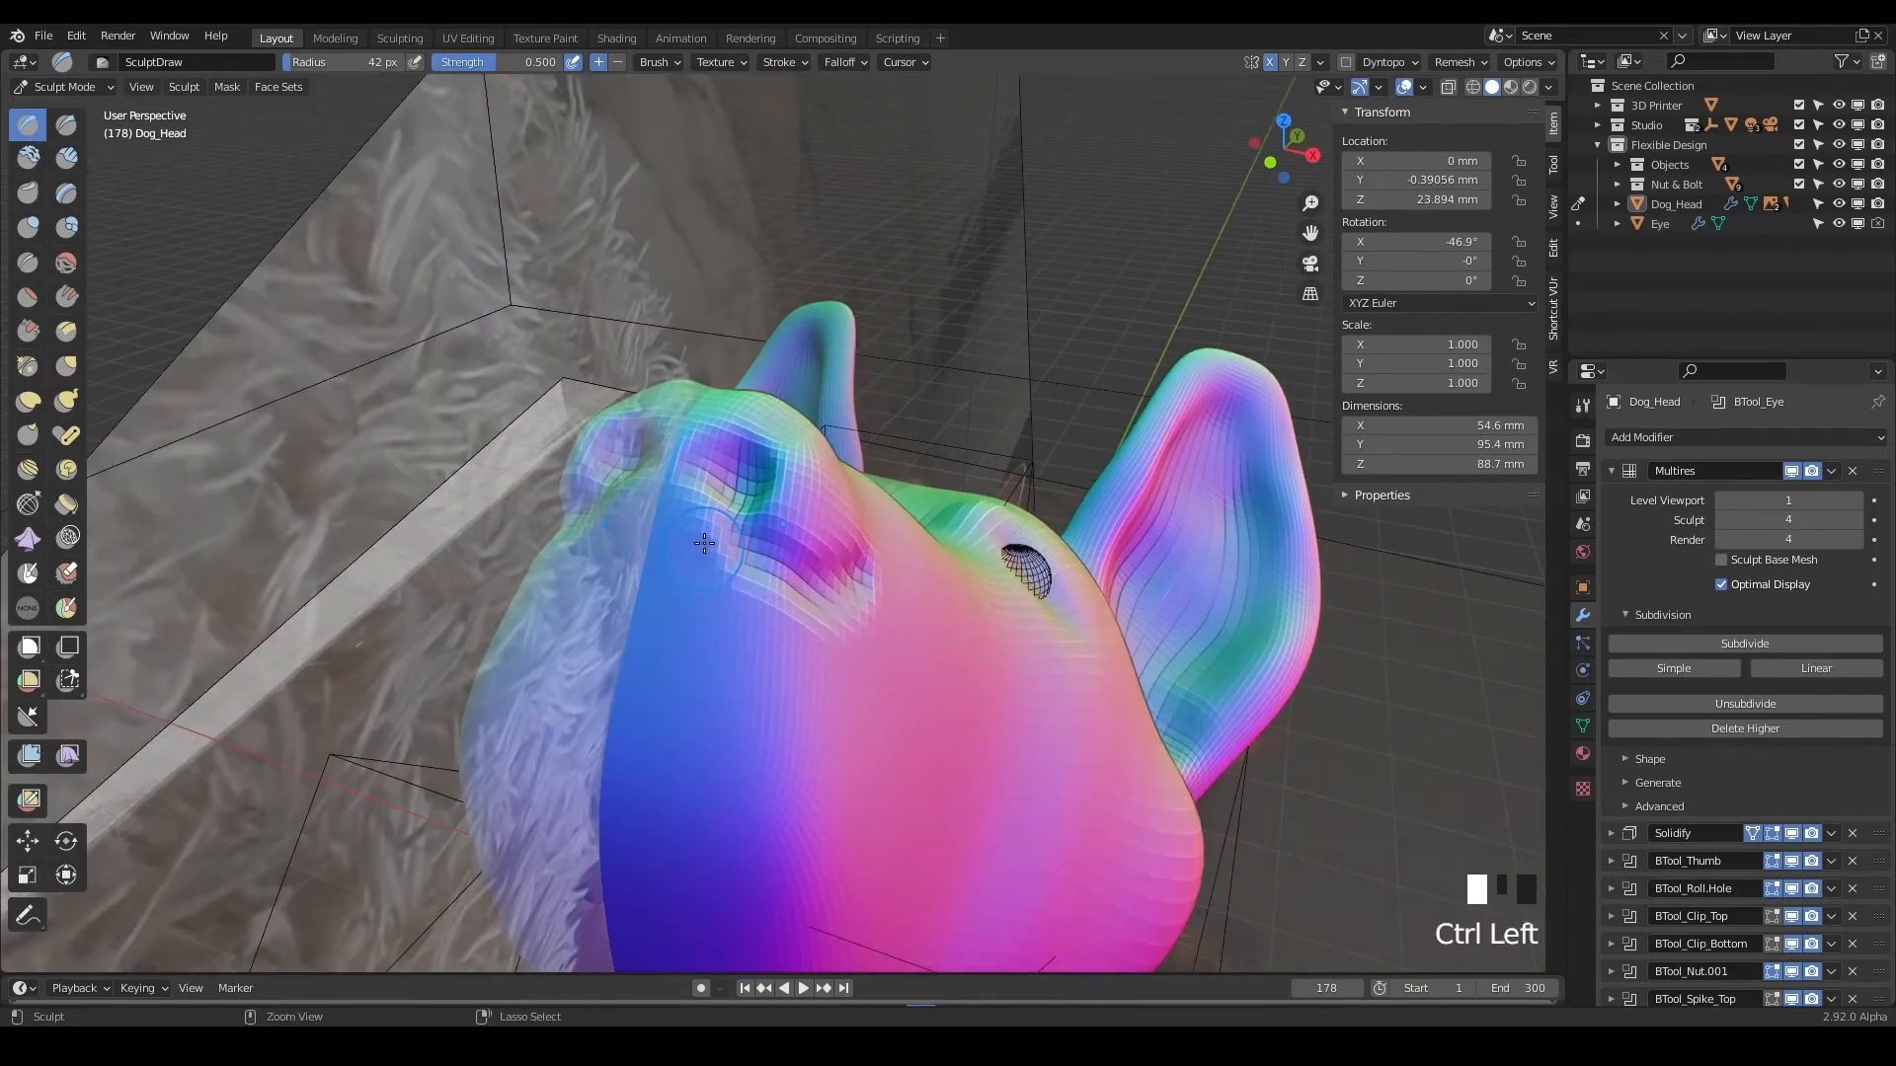
{"action": "left_click", "coordinate": [707, 548], "text": "ctrl"}
{"action": "left_click", "coordinate": [714, 548], "text": "ctrl"}
{"action": "left_click", "coordinate": [717, 555], "text": "ctrl"}
{"action": "left_click", "coordinate": [719, 558], "text": "ctrl"}
{"action": "left_click", "coordinate": [720, 559], "text": "ctrl"}
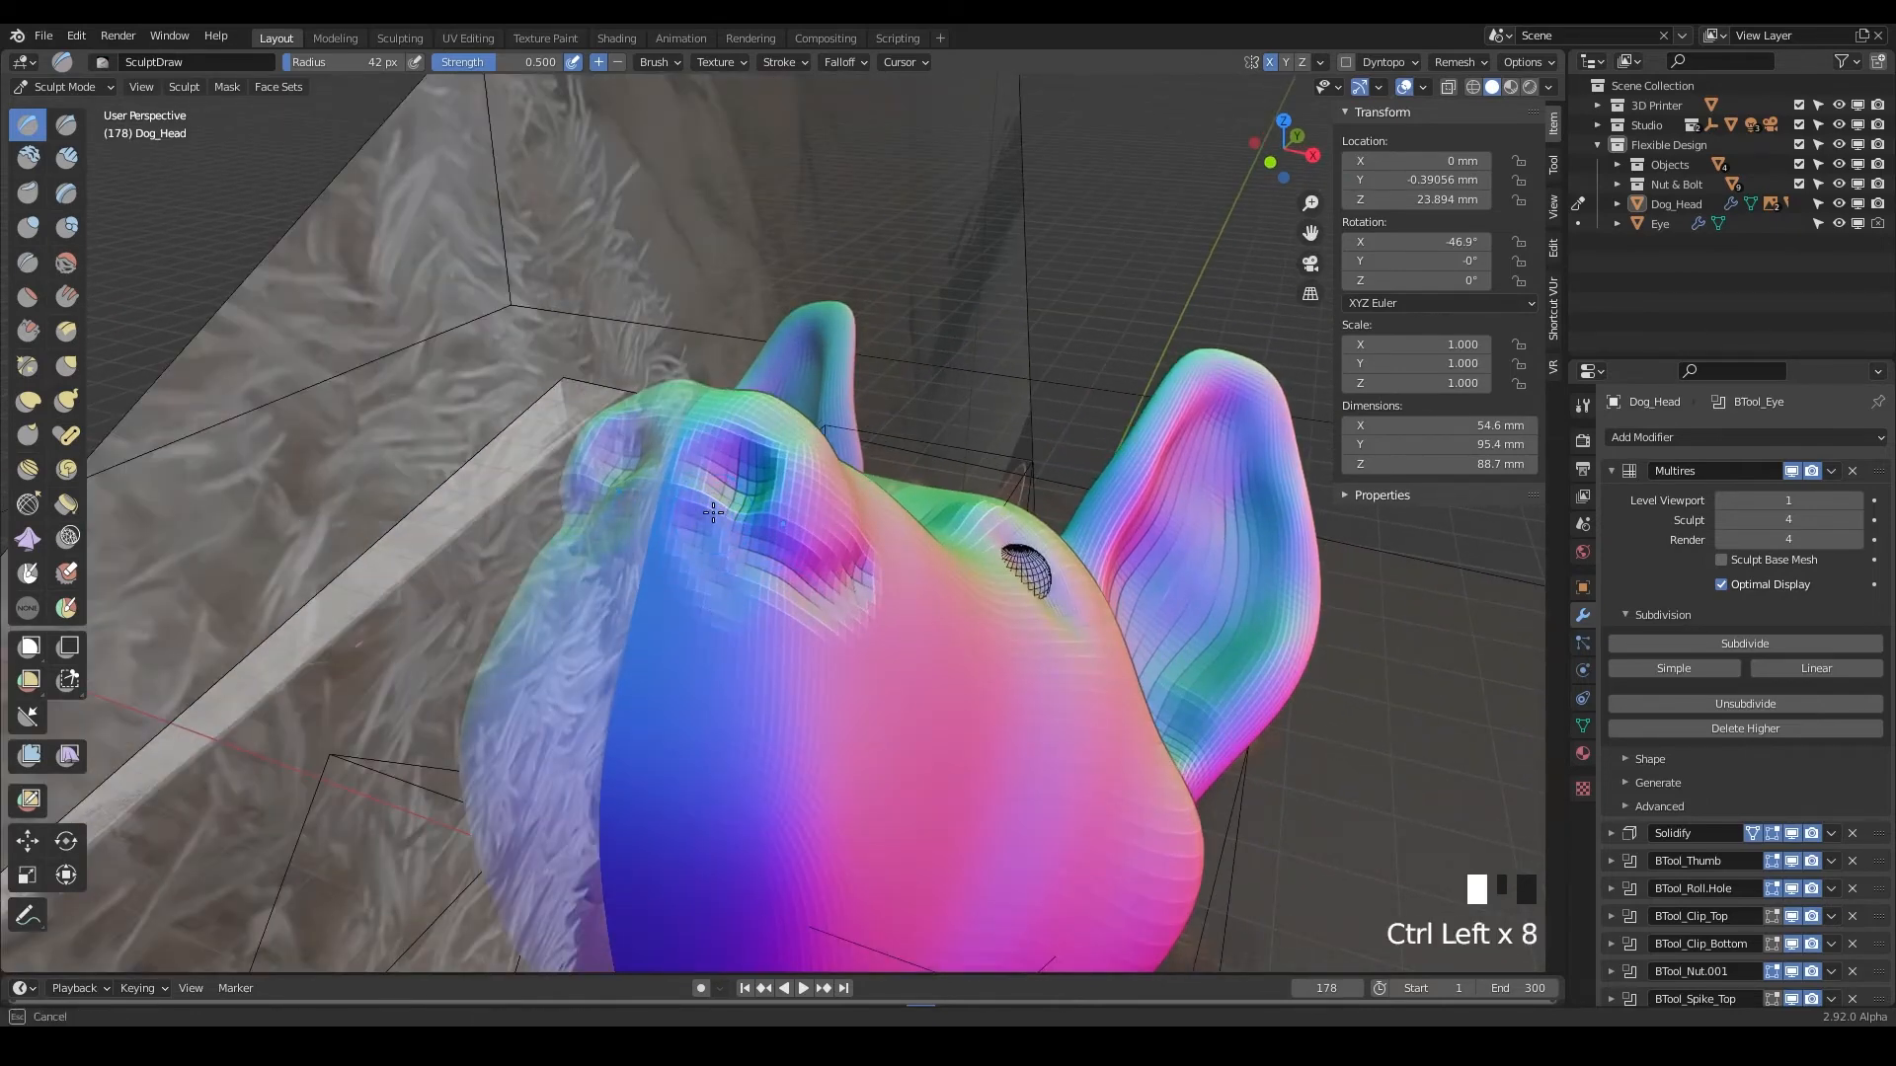
Carve a vertical groove along the centreline of the nose between the nostrils and up to its upper edge.
{"action": "left_click_drag", "start_coordinate": [605, 431], "coordinate": [612, 780], "text": "ctrl"}
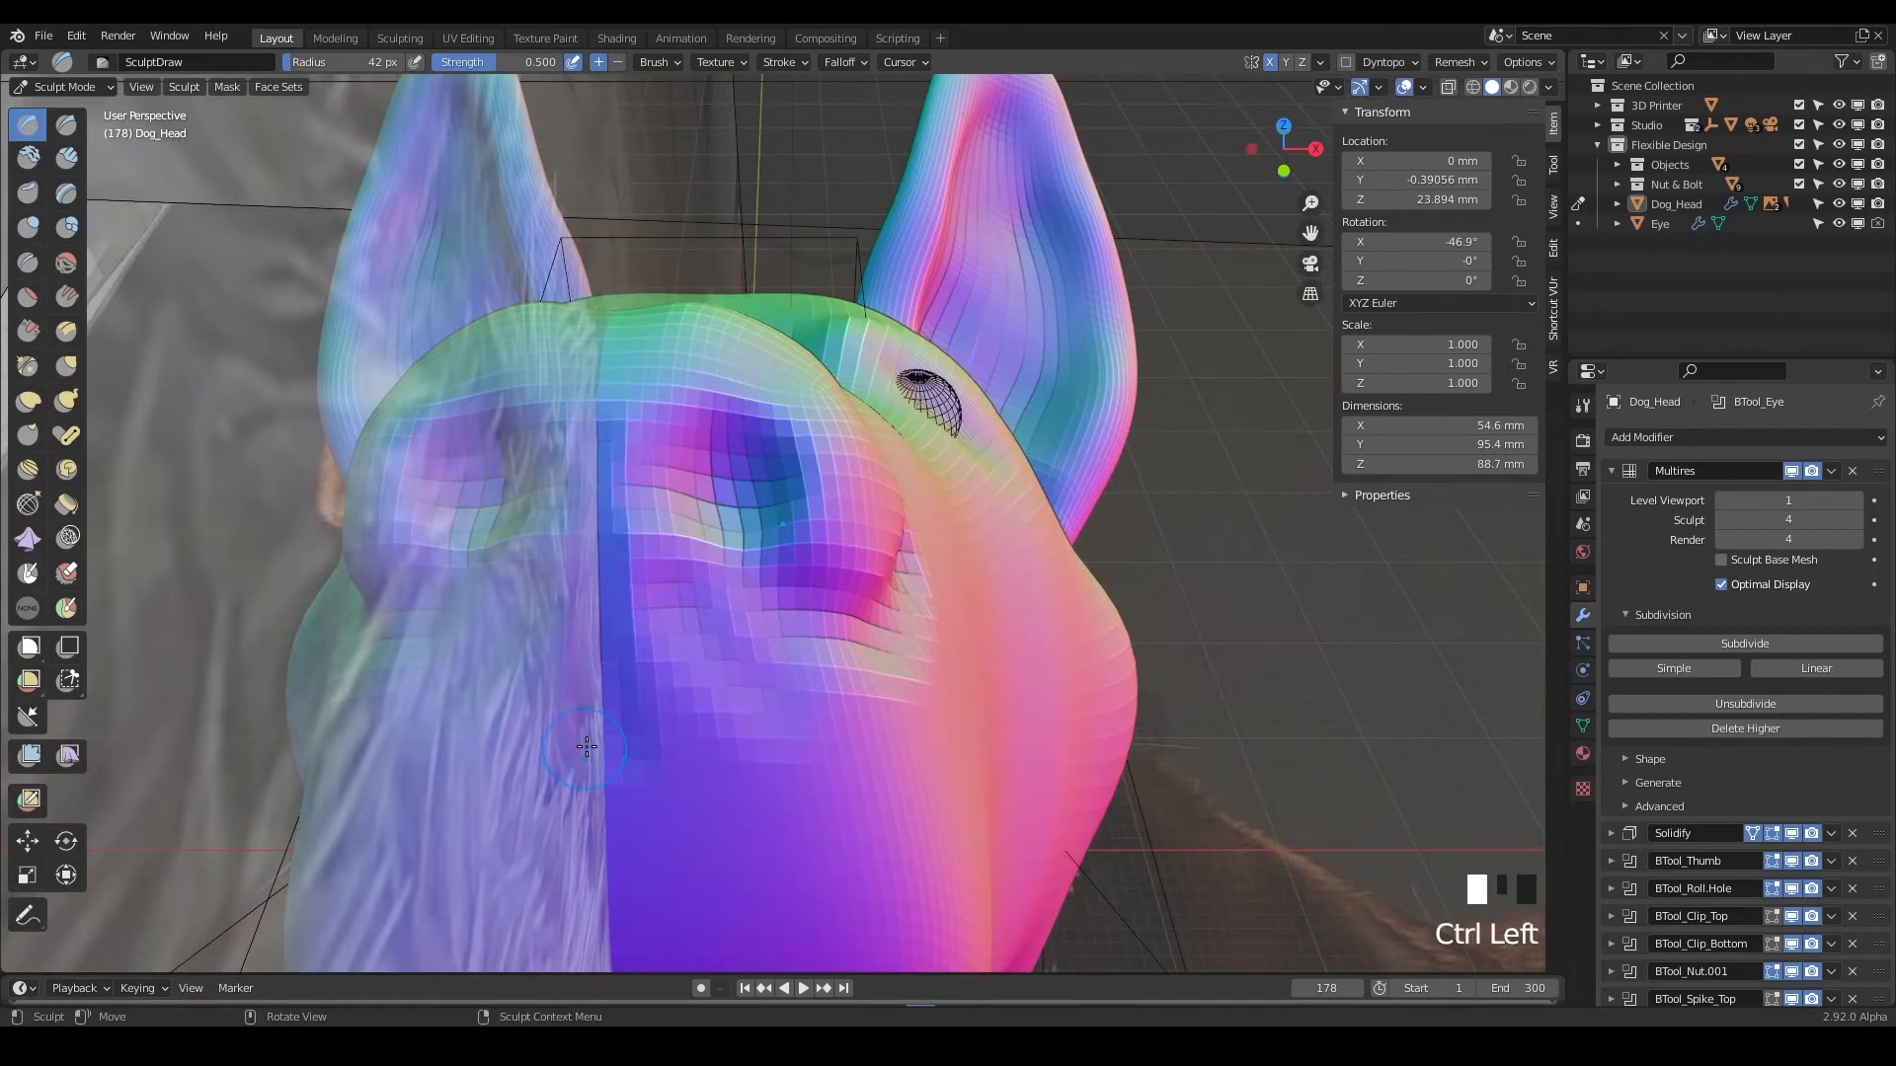
{"action": "scroll", "coordinate": [612, 780], "scroll_direction": "down", "scroll_amount": 3}
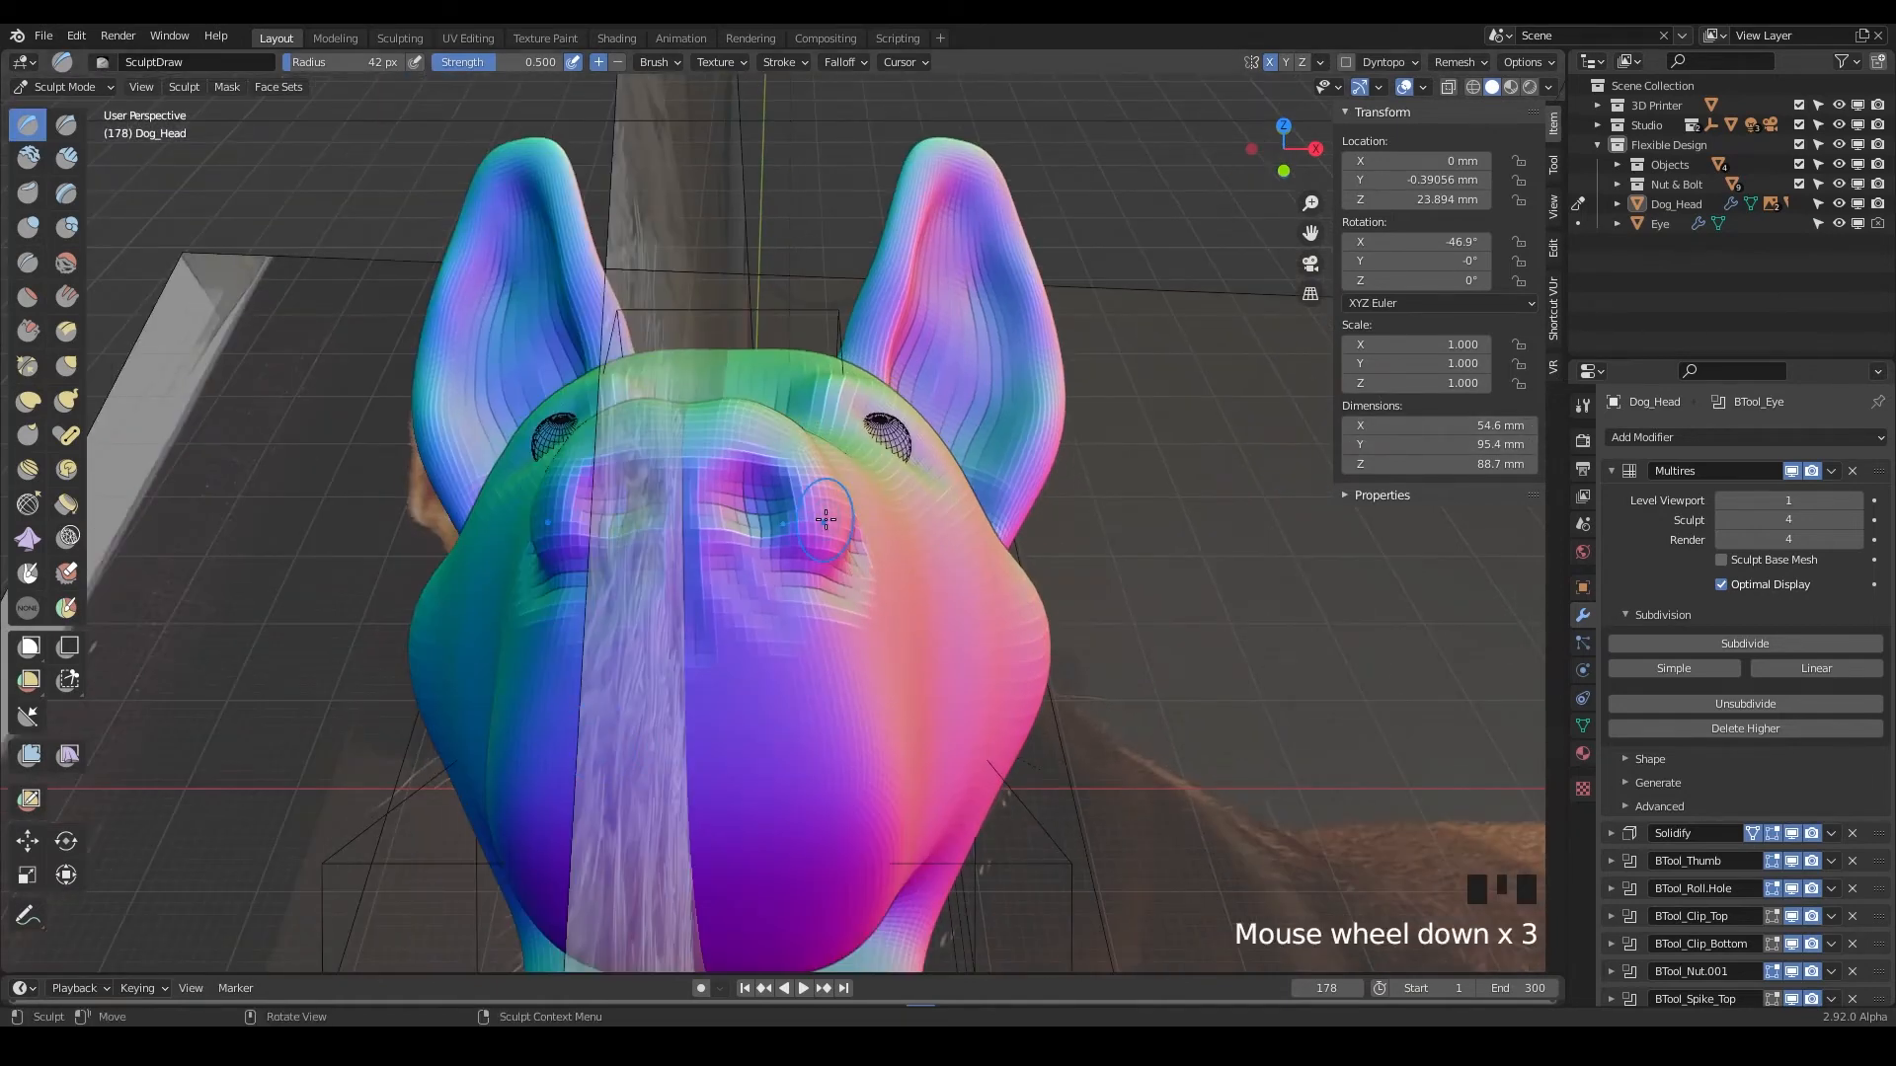
{"action": "left_click_drag", "start_coordinate": [688, 466], "coordinate": [703, 404], "text": "ctrl"}
Smooth the upper rim of the nose across both sides of the centreline.
{"action": "left_click_drag", "start_coordinate": [725, 404], "coordinate": [676, 405], "text": "shift"}
{"action": "left_click_drag", "start_coordinate": [671, 406], "coordinate": [620, 418], "text": "shift"}
{"action": "left_click_drag", "start_coordinate": [618, 423], "coordinate": [605, 437], "text": "shift"}
{"action": "left_click_drag", "start_coordinate": [600, 440], "coordinate": [590, 454], "text": "shift"}
Deepen the nostril's inner hollow toward its outer edge.
{"action": "scroll", "coordinate": [749, 500], "scroll_direction": "up", "scroll_amount": 2}
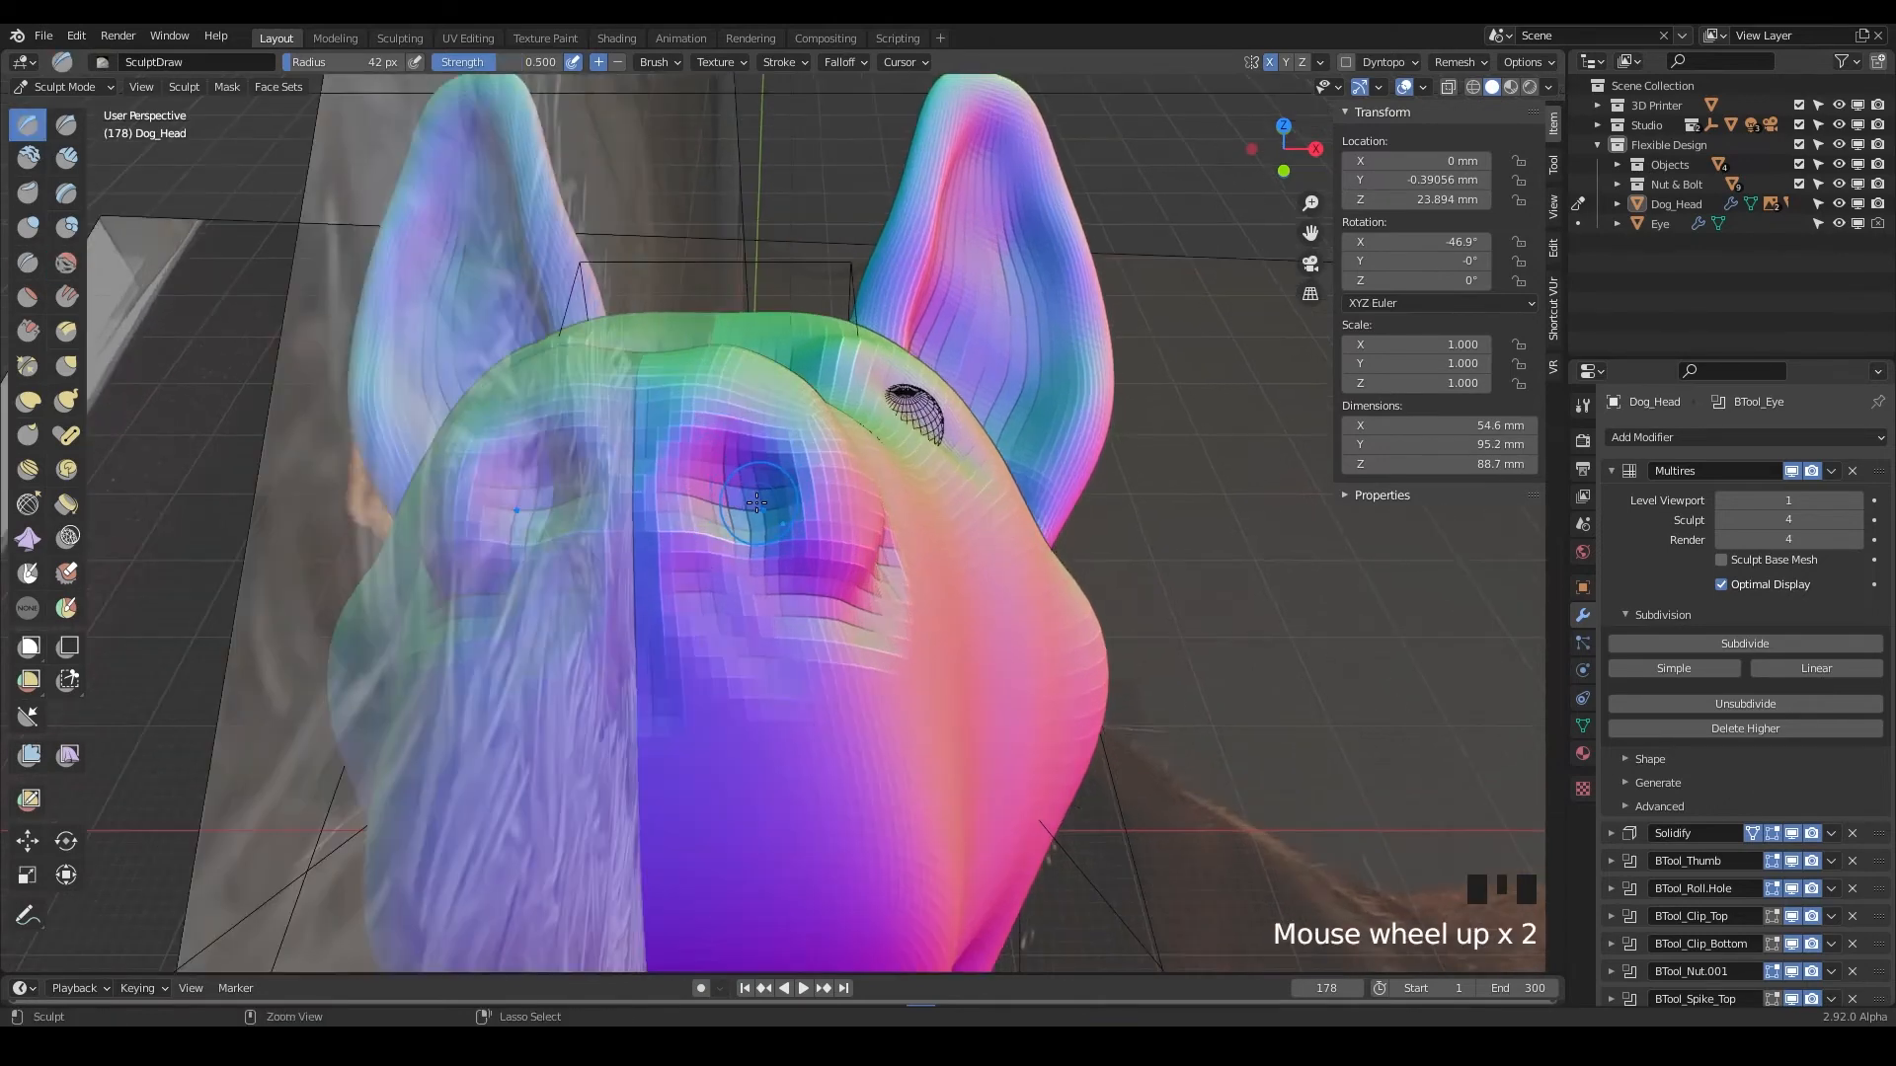
{"action": "mouse_move", "coordinate": [745, 461]}
{"action": "left_mouse_down", "text": "ctrl"}
{"action": "mouse_move", "coordinate": [752, 523]}
{"action": "mouse_move", "coordinate": [752, 486]}
{"action": "mouse_move", "coordinate": [801, 492]}
{"action": "mouse_move", "coordinate": [787, 537]}
{"action": "left_mouse_up", "text": "ctrl"}
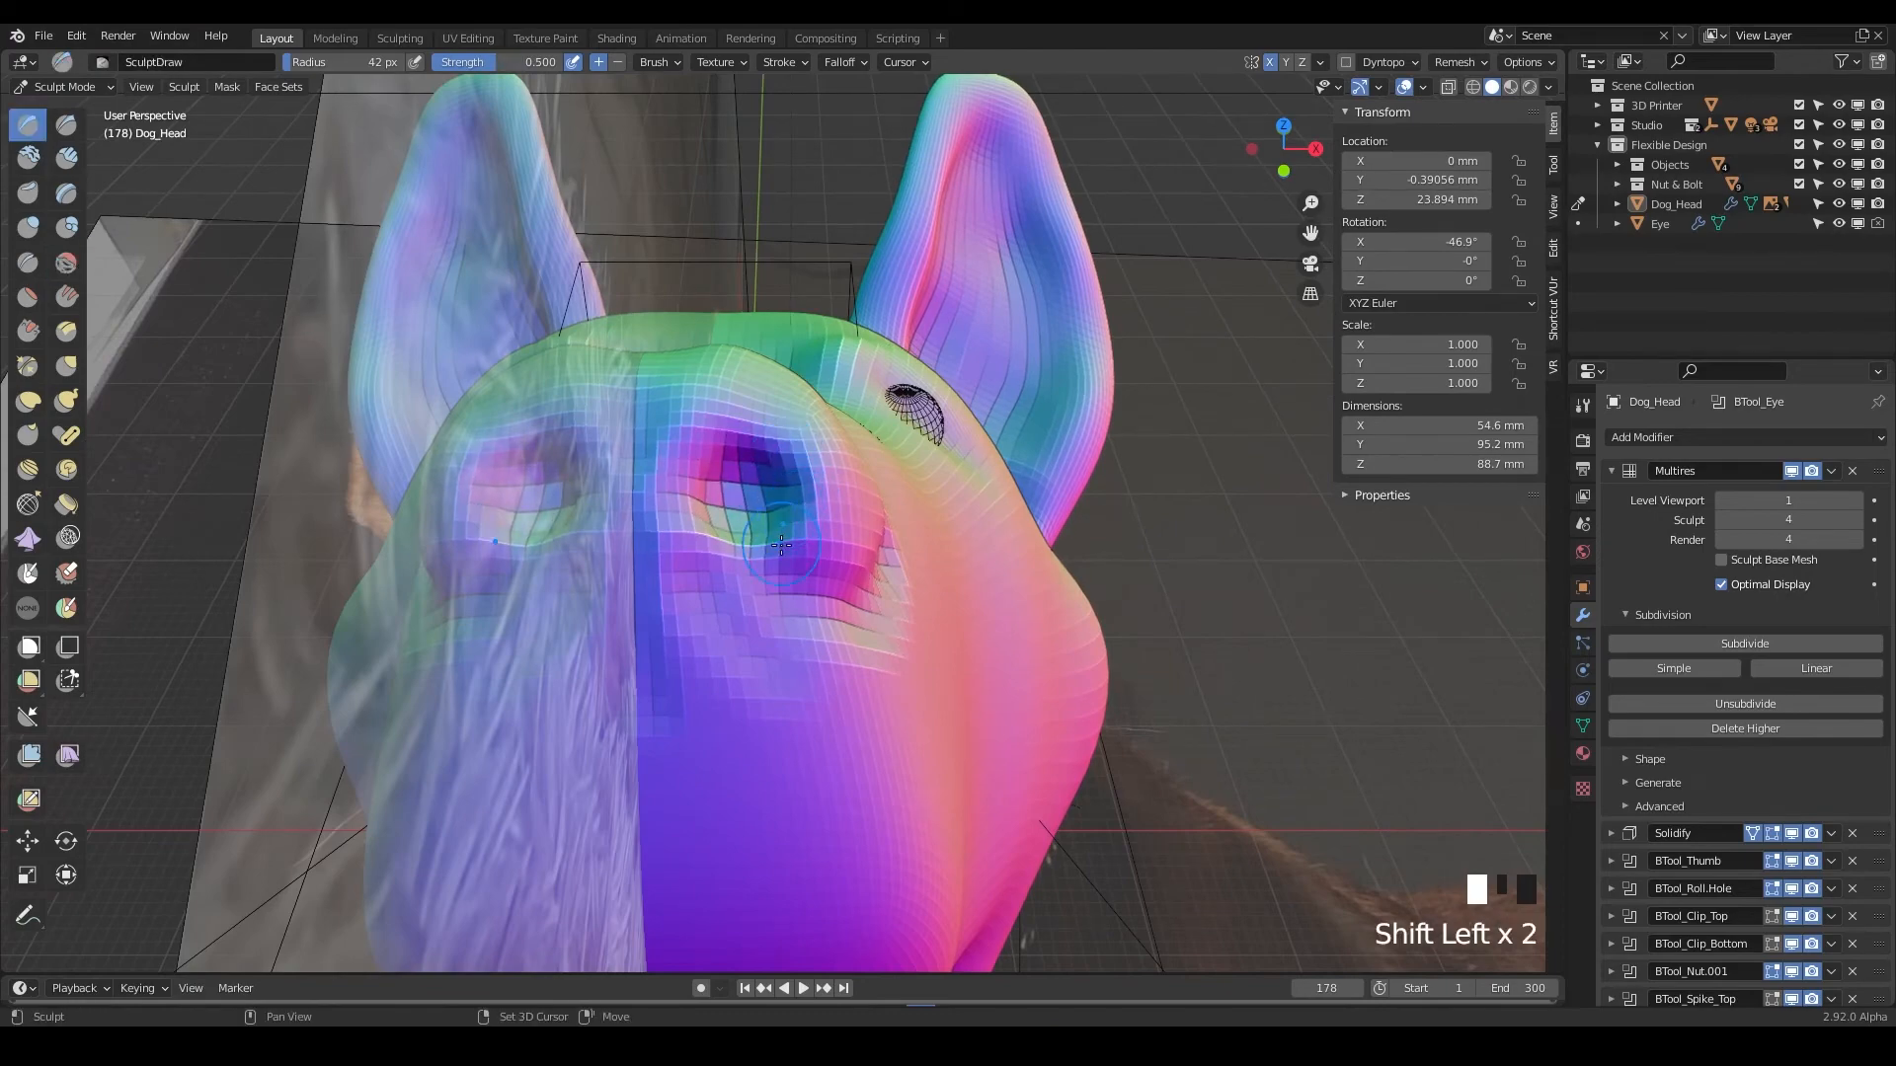
{"action": "scroll", "coordinate": [781, 545], "scroll_direction": "down", "scroll_amount": 4}
Soften the crease on the side of the nose behind the nostril.
{"action": "middle_click_drag", "start_coordinate": [781, 545], "coordinate": [804, 592]}
{"action": "scroll", "coordinate": [775, 585], "scroll_direction": "down", "scroll_amount": 4}
{"action": "scroll", "coordinate": [804, 592], "scroll_direction": "up", "scroll_amount": 2}
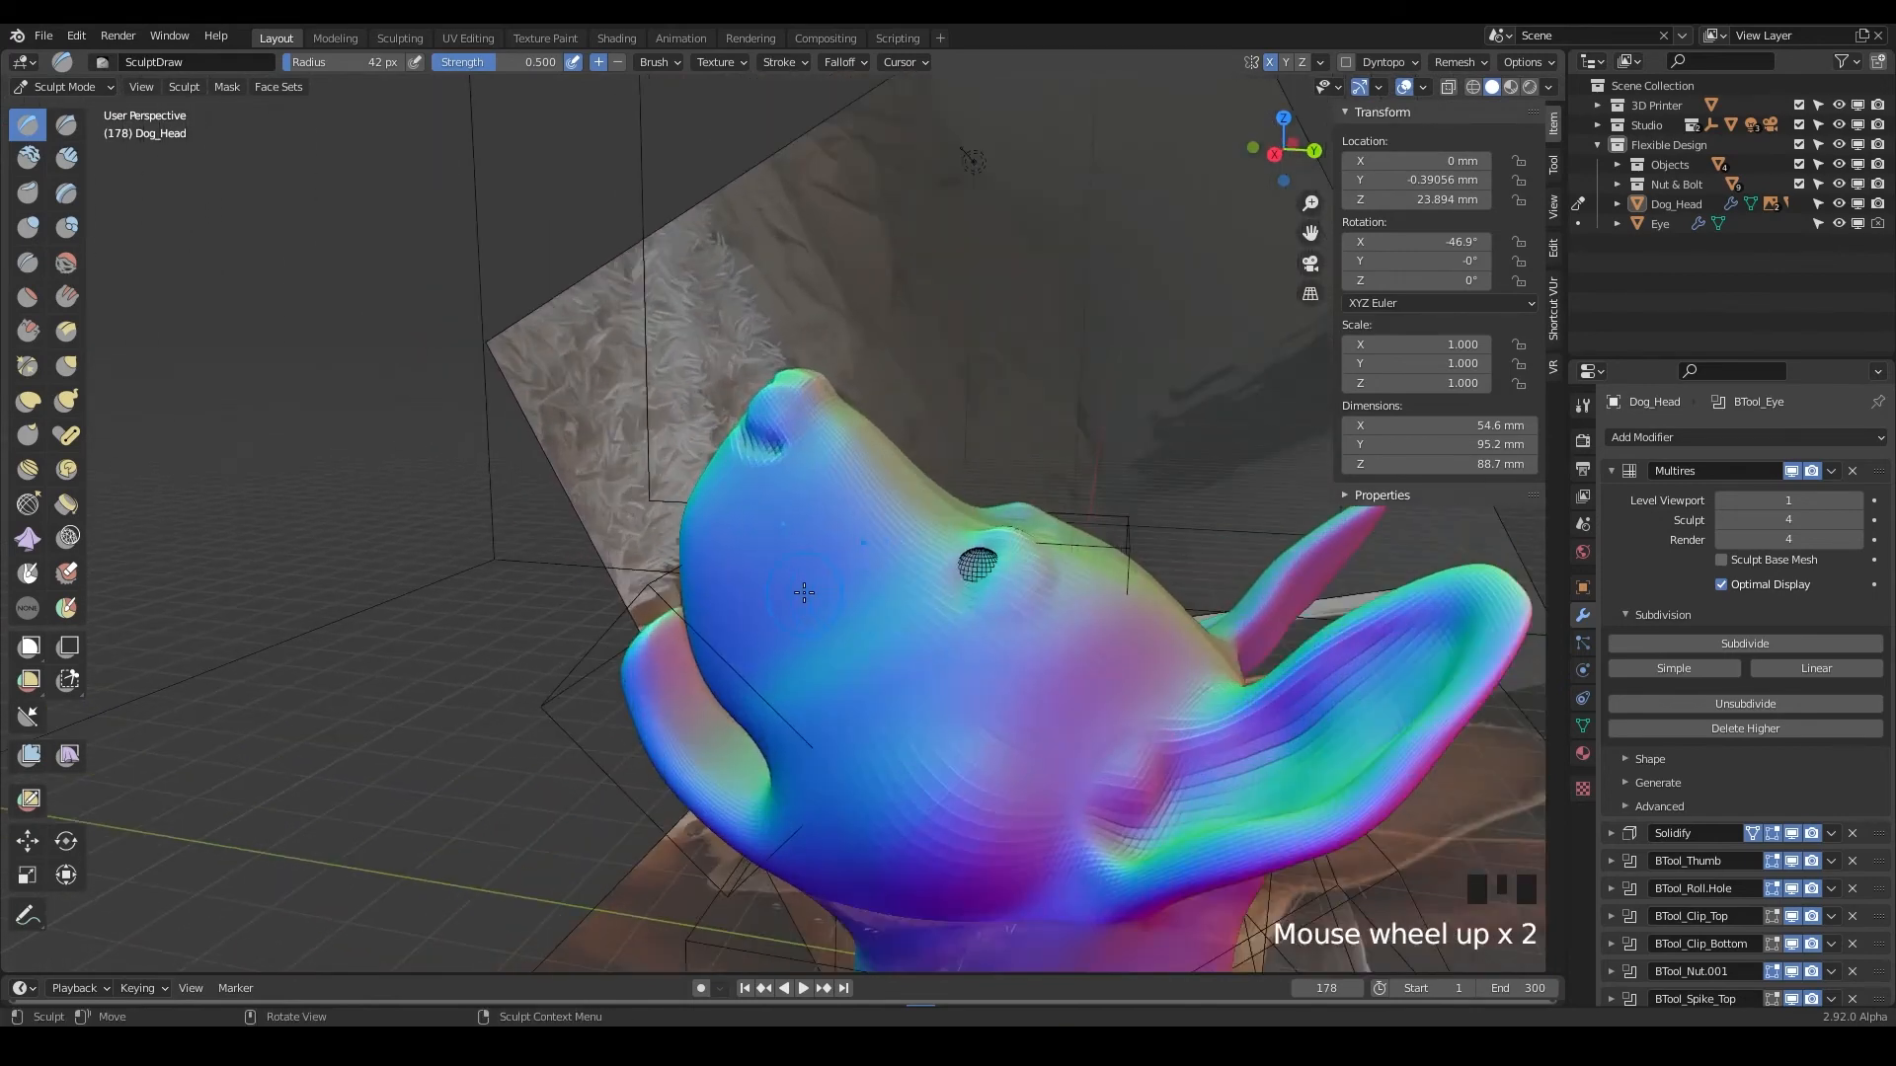
{"action": "scroll", "coordinate": [804, 592], "scroll_direction": "up", "scroll_amount": 3}
{"action": "left_click", "coordinate": [766, 414], "text": "shift"}
{"action": "left_click", "coordinate": [762, 394], "text": "shift"}
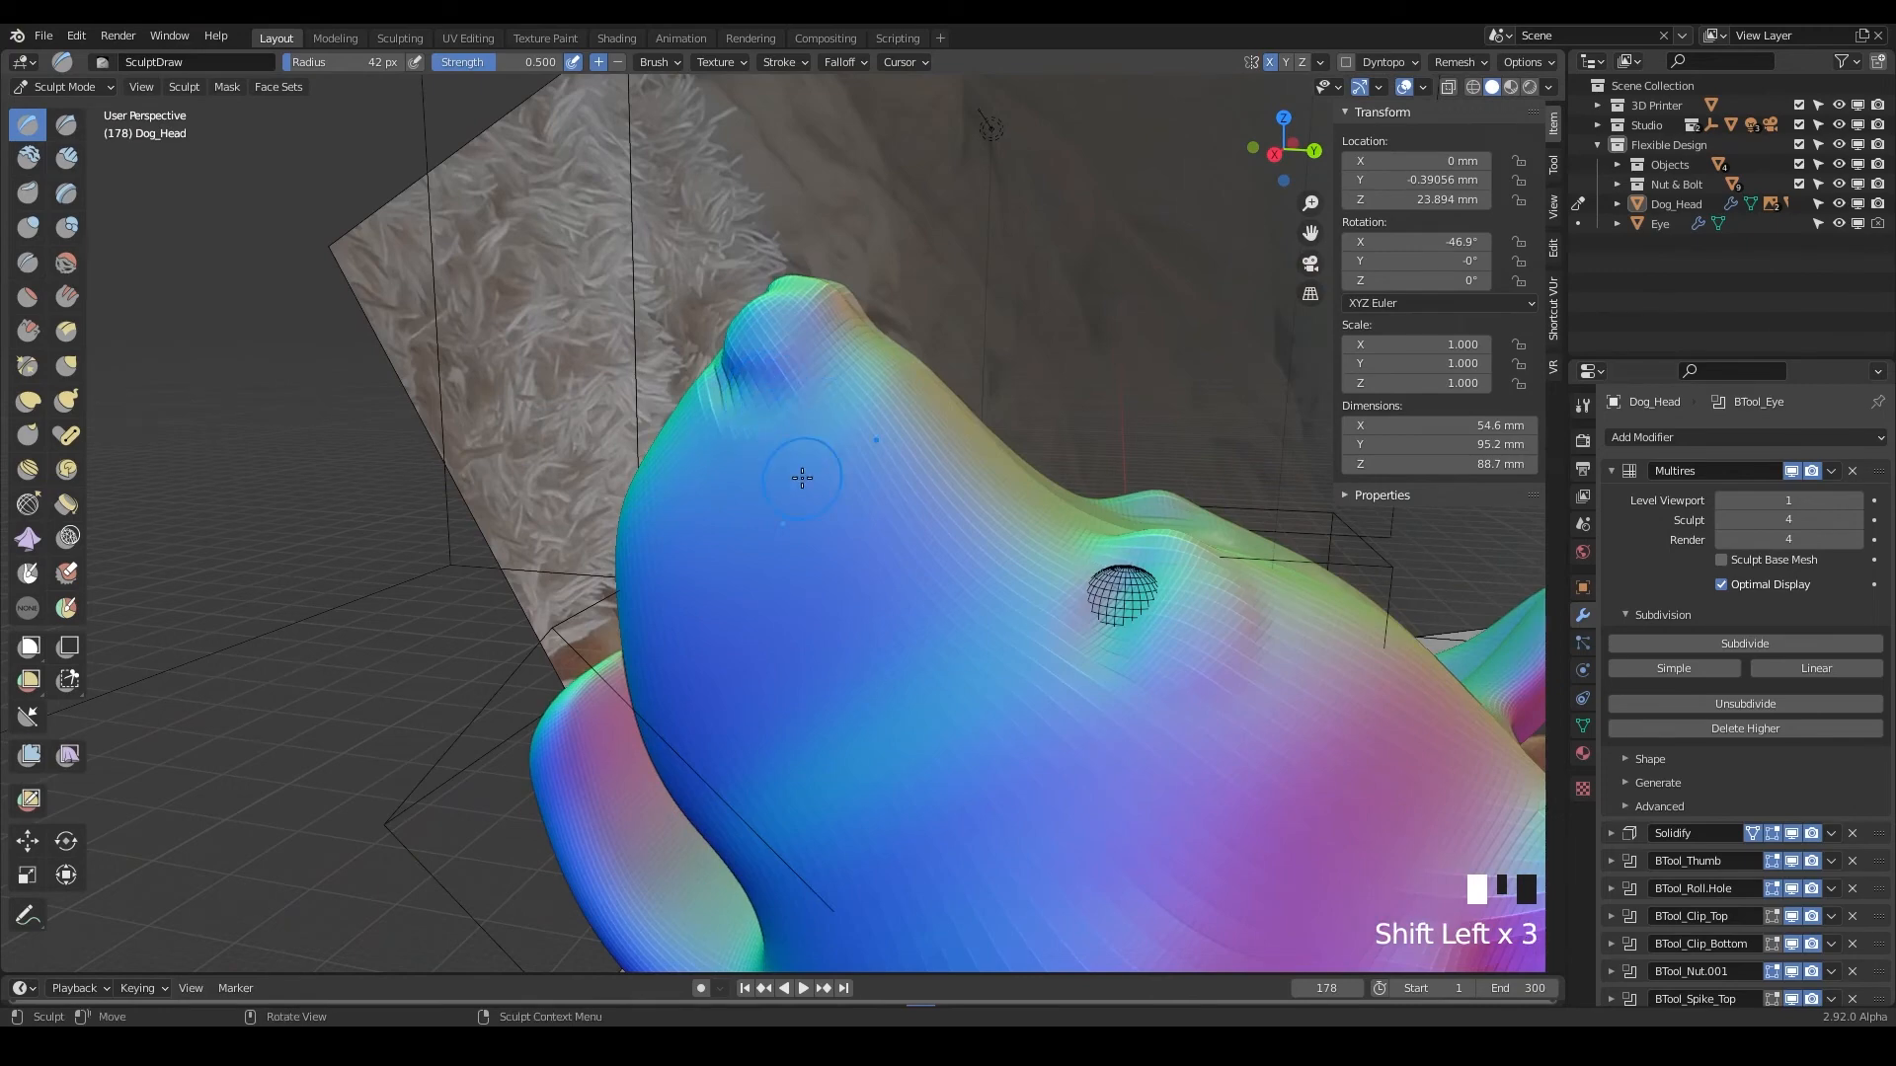
Smooth the cheek surface and the area behind the eye.
{"action": "scroll", "coordinate": [802, 478], "scroll_direction": "down", "scroll_amount": 6}
{"action": "middle_click_drag", "start_coordinate": [802, 478], "coordinate": [901, 563]}
{"action": "scroll", "coordinate": [816, 597], "scroll_direction": "up", "scroll_amount": 3}
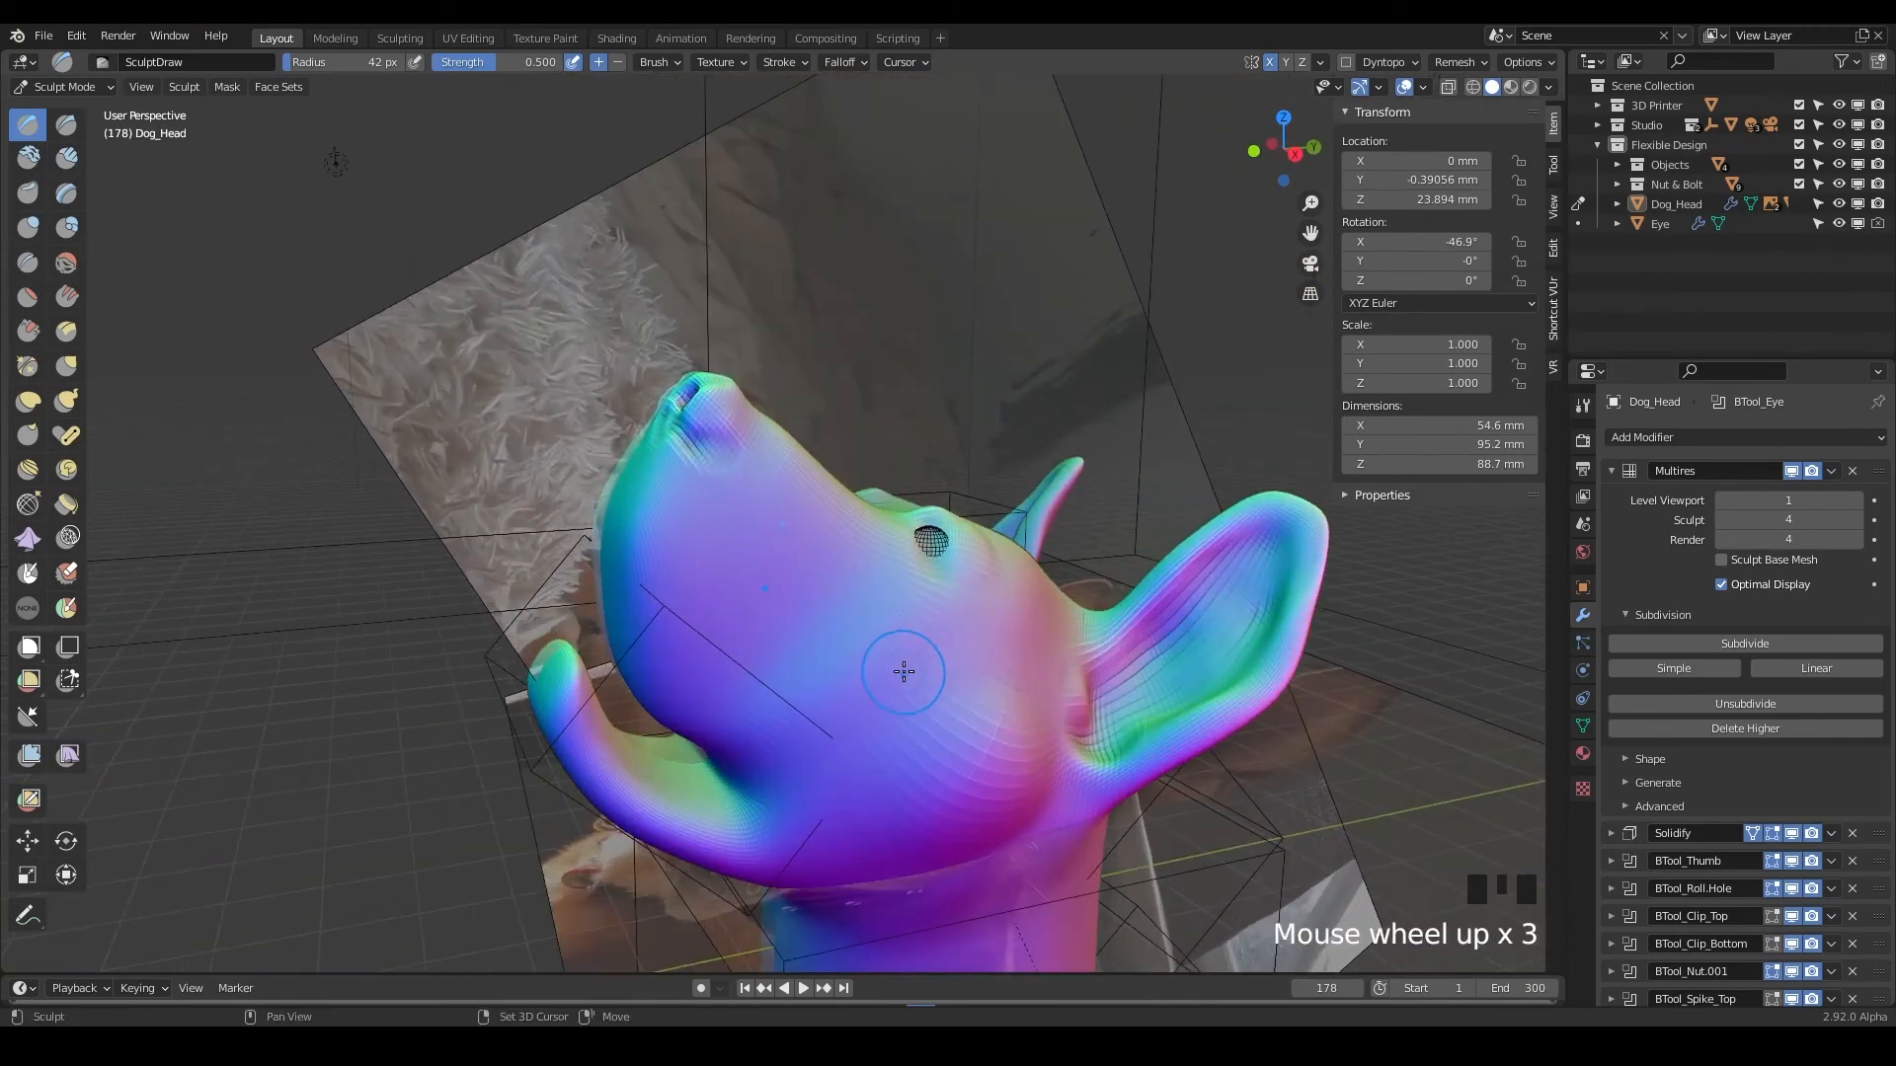
{"action": "middle_click_drag", "start_coordinate": [903, 672], "coordinate": [755, 481], "text": "shift"}
{"action": "mouse_move", "coordinate": [754, 481]}
{"action": "left_mouse_down", "text": "shift"}
{"action": "mouse_move", "coordinate": [766, 468]}
{"action": "mouse_move", "coordinate": [753, 504]}
{"action": "left_mouse_up", "text": "shift"}
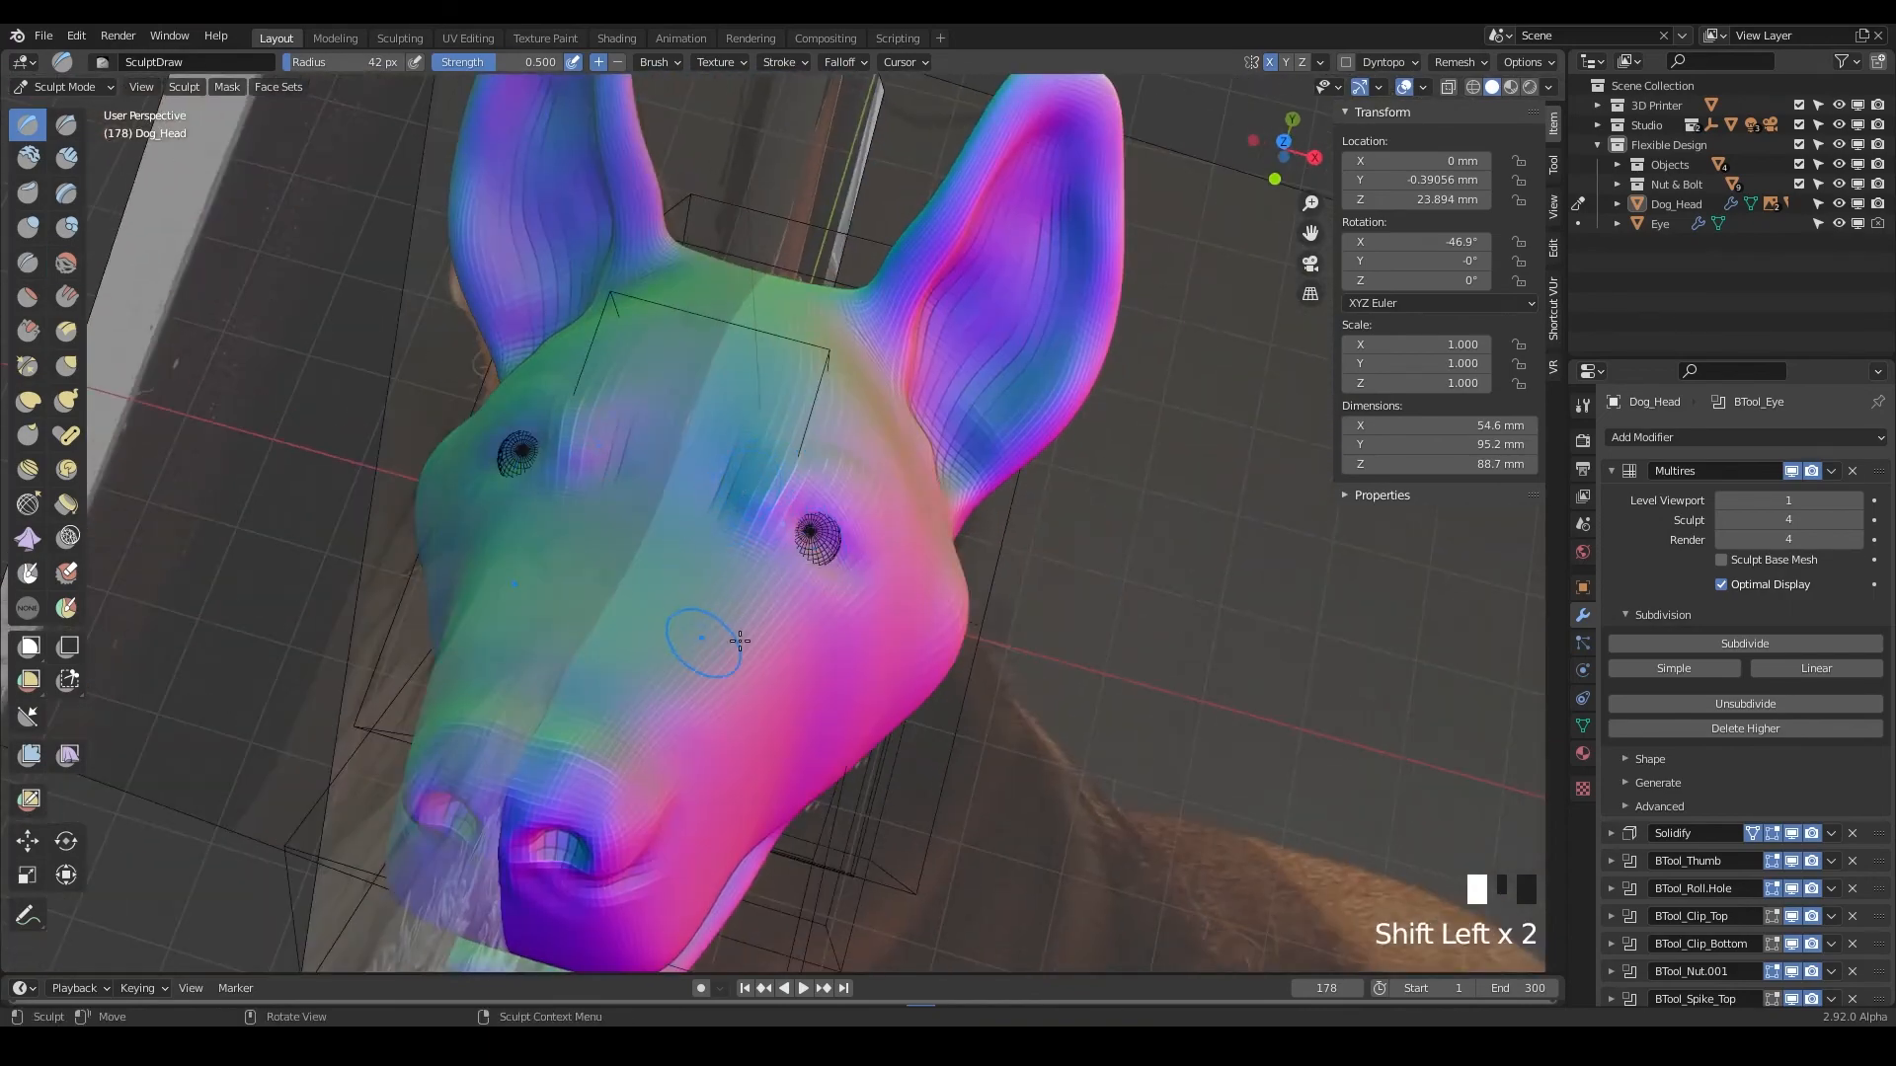
{"action": "middle_click_drag", "start_coordinate": [737, 639], "coordinate": [748, 584]}
{"action": "left_click_drag", "start_coordinate": [857, 476], "coordinate": [887, 538], "text": "shift"}
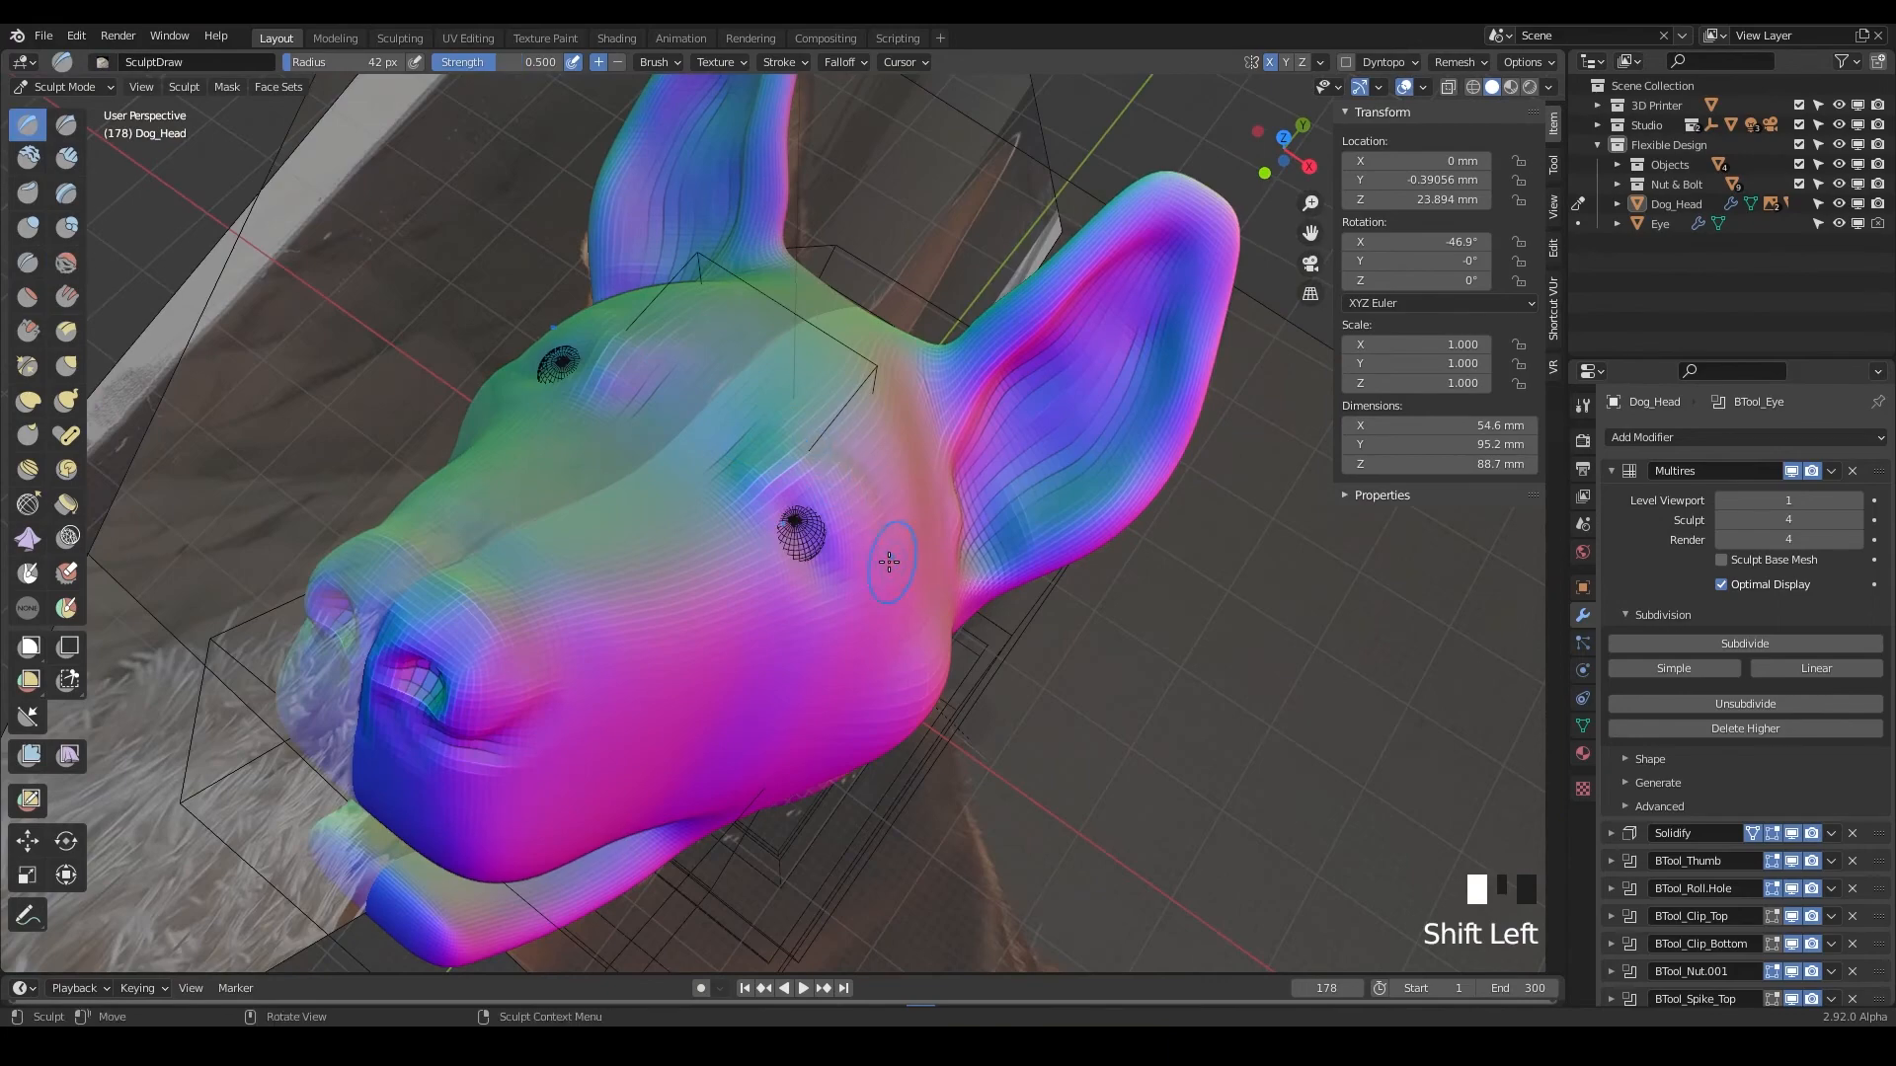
Check the head from the side and save the Blender file.
{"action": "mouse_move", "coordinate": [892, 548]}
{"action": "middle_mouse_down"}
{"action": "mouse_move", "coordinate": [910, 563]}
{"action": "mouse_move", "coordinate": [790, 514]}
{"action": "mouse_move", "coordinate": [716, 576]}
{"action": "mouse_move", "coordinate": [865, 604]}
{"action": "mouse_move", "coordinate": [761, 562]}
{"action": "mouse_move", "coordinate": [864, 592]}
{"action": "mouse_move", "coordinate": [868, 542]}
{"action": "mouse_move", "coordinate": [777, 518]}
{"action": "mouse_move", "coordinate": [804, 550]}
{"action": "mouse_move", "coordinate": [728, 563]}
{"action": "mouse_move", "coordinate": [839, 553]}
{"action": "mouse_move", "coordinate": [721, 553]}
{"action": "mouse_move", "coordinate": [915, 602]}
{"action": "middle_mouse_up"}
{"action": "scroll", "coordinate": [865, 604], "scroll_direction": "up", "scroll_amount": 2}
{"action": "scroll", "coordinate": [859, 605], "scroll_direction": "down", "scroll_amount": 4}
{"action": "scroll", "coordinate": [896, 604], "scroll_direction": "up", "scroll_amount": 2}
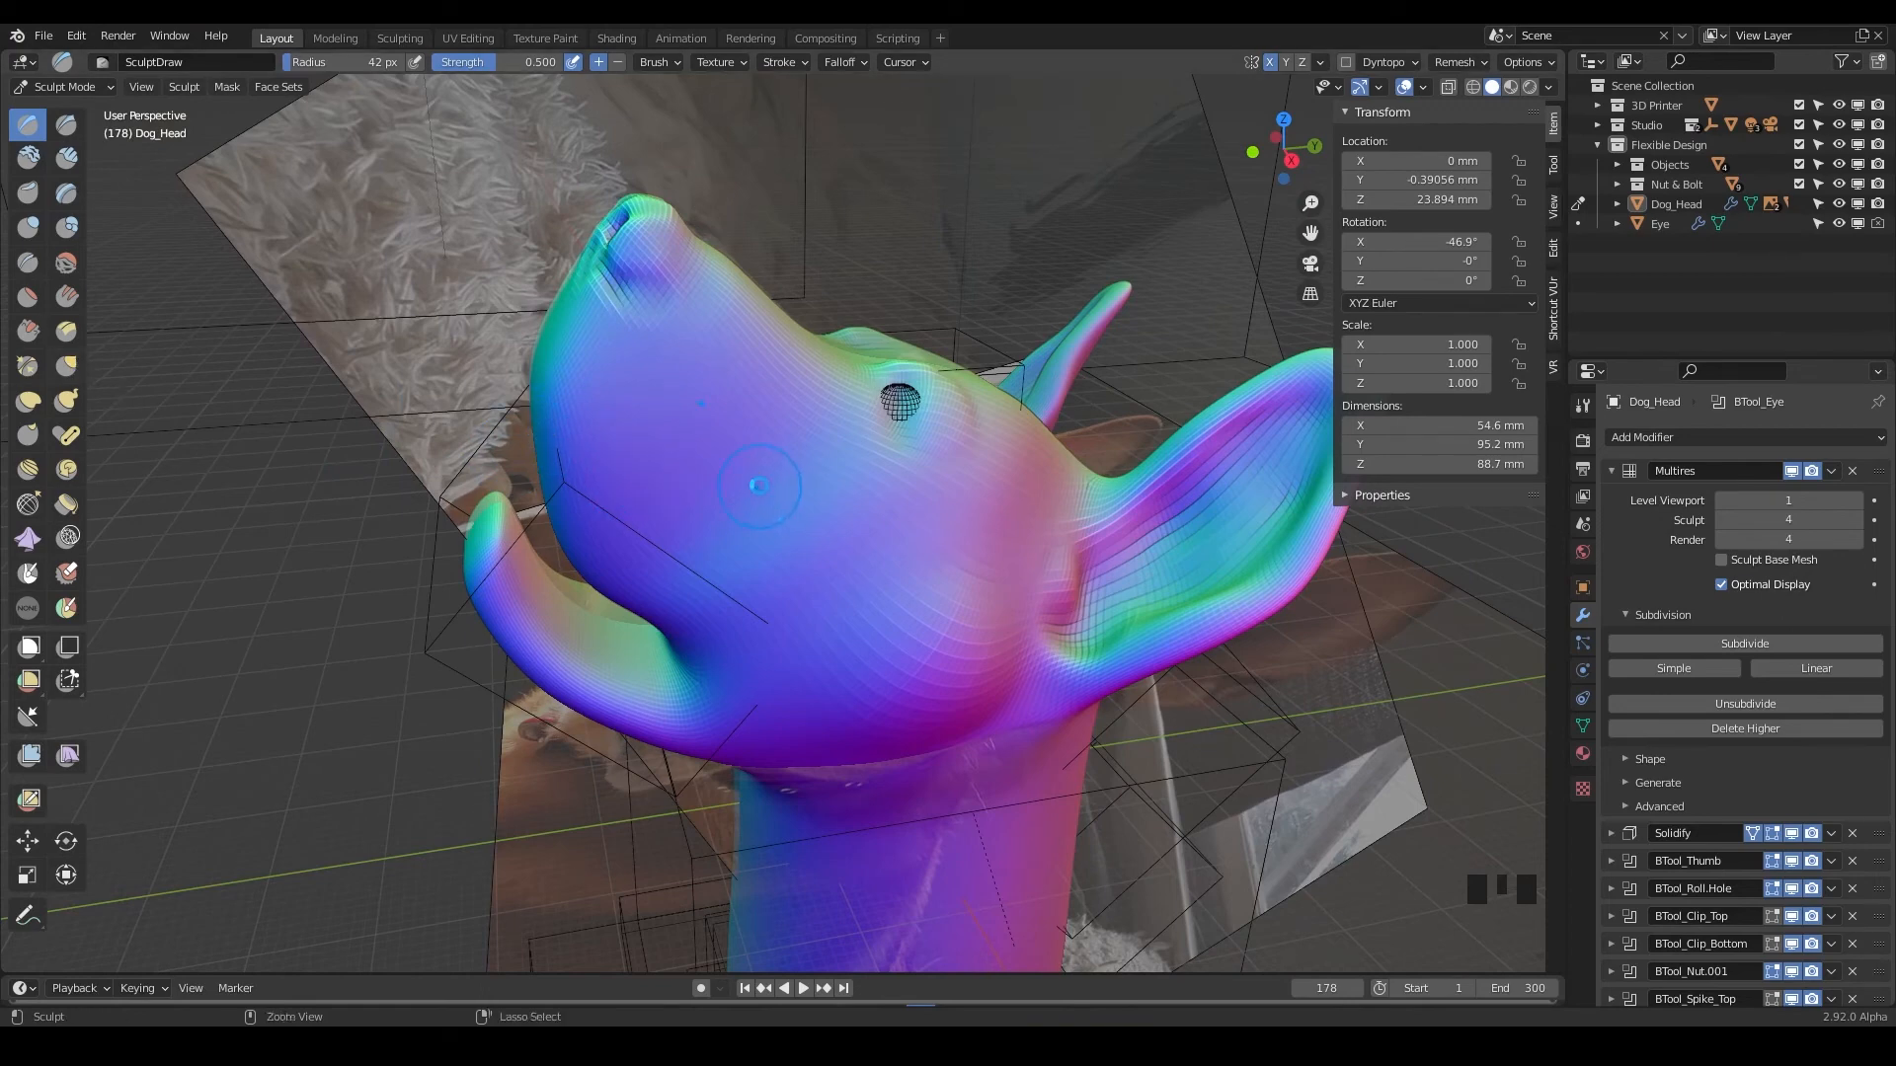
{"action": "key", "text": "ctrl+s"}
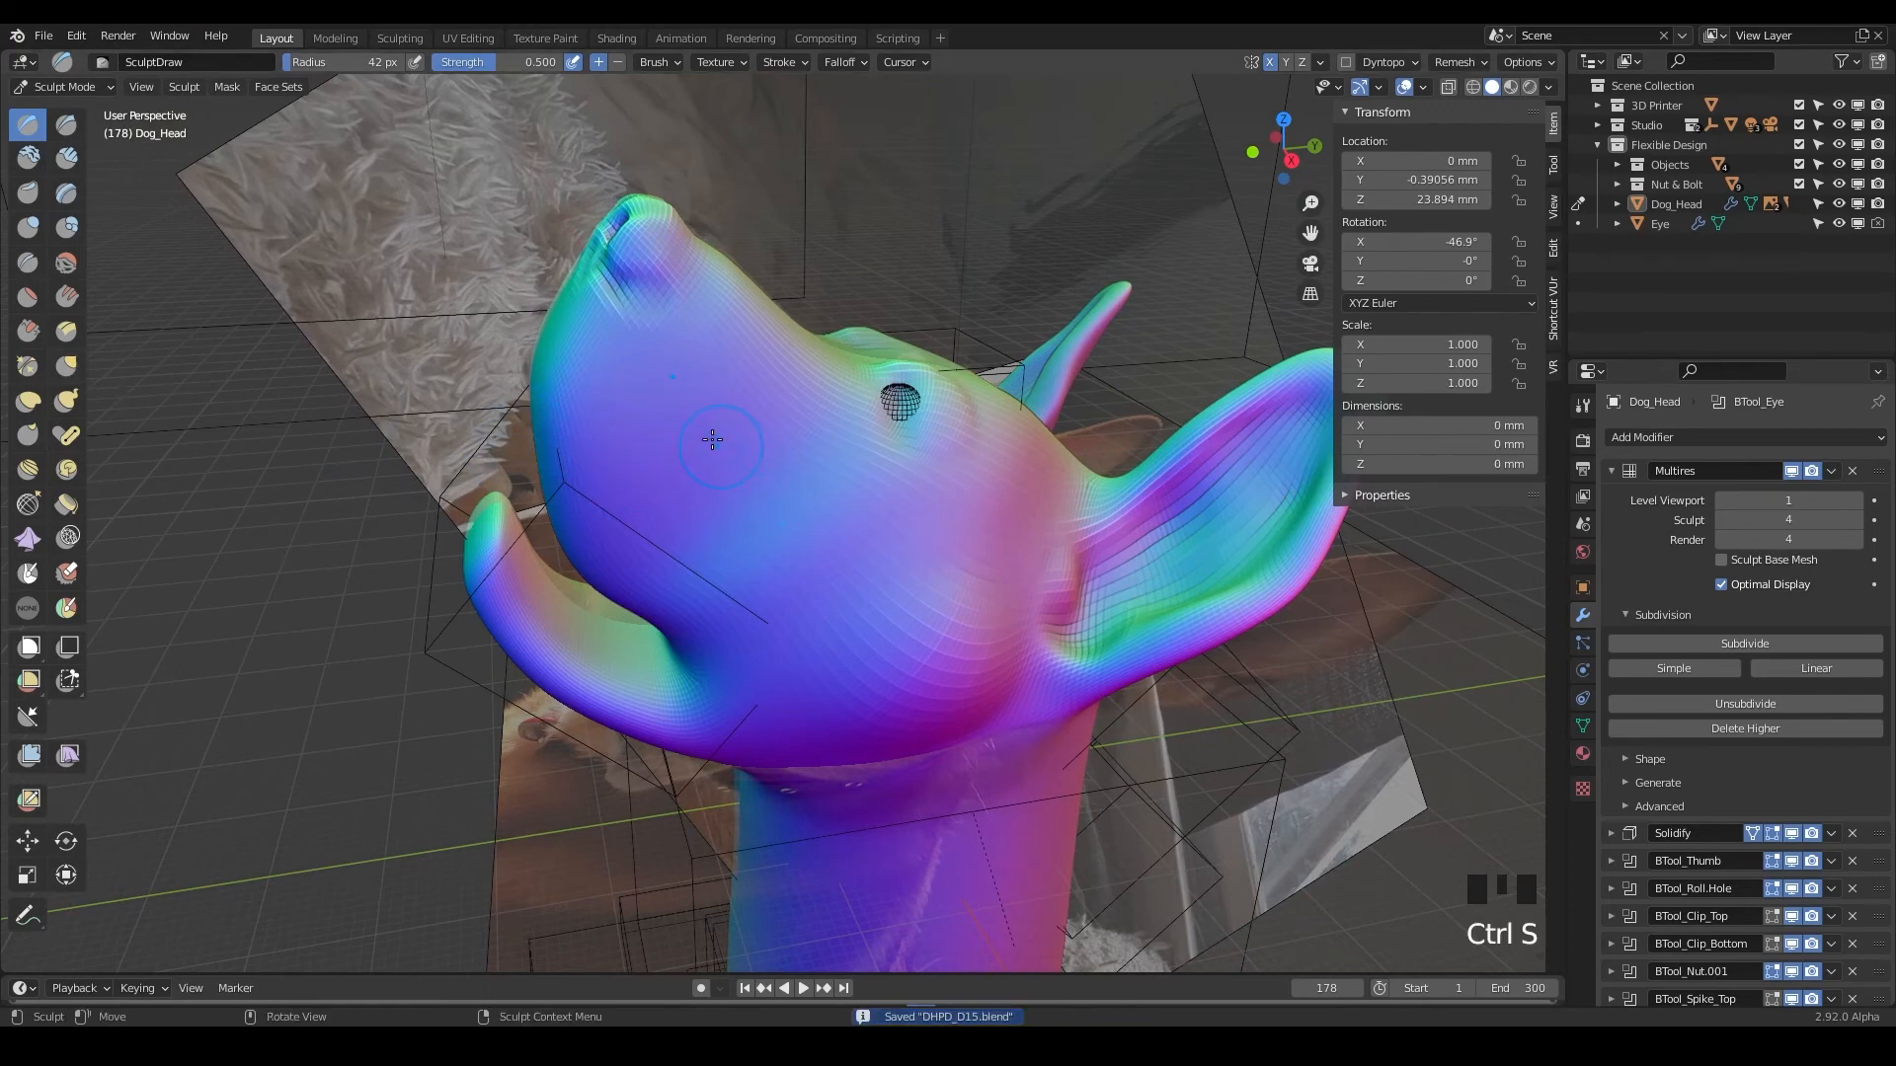
Smooth the back of the head where it meets the neck on both sides.
{"action": "middle_click_drag", "start_coordinate": [712, 439], "coordinate": [774, 380]}
{"action": "scroll", "coordinate": [706, 557], "scroll_direction": "up", "scroll_amount": 3}
{"action": "scroll", "coordinate": [706, 561], "scroll_direction": "up", "scroll_amount": 1, "text": "shift"}
{"action": "left_click_drag", "start_coordinate": [774, 380], "coordinate": [785, 377], "text": "shift"}
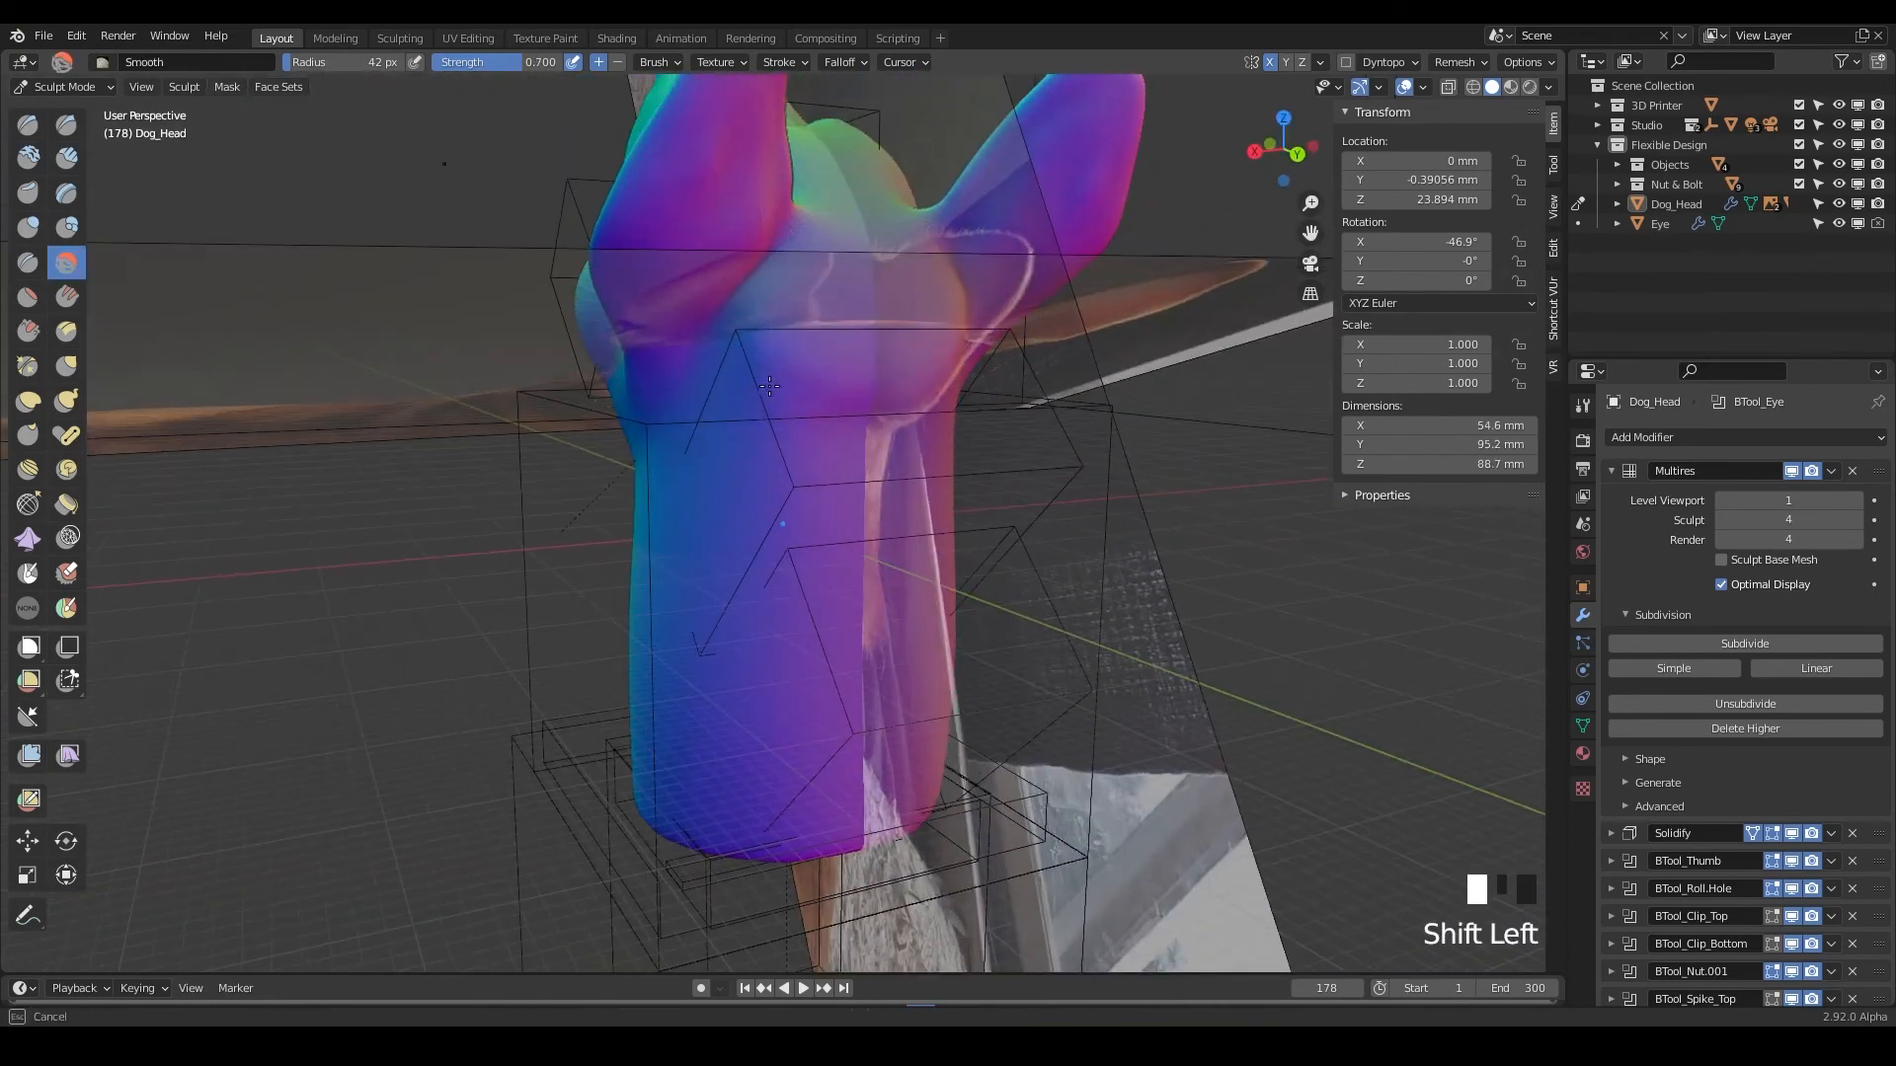
{"action": "left_click_drag", "start_coordinate": [782, 329], "coordinate": [801, 366], "text": "shift"}
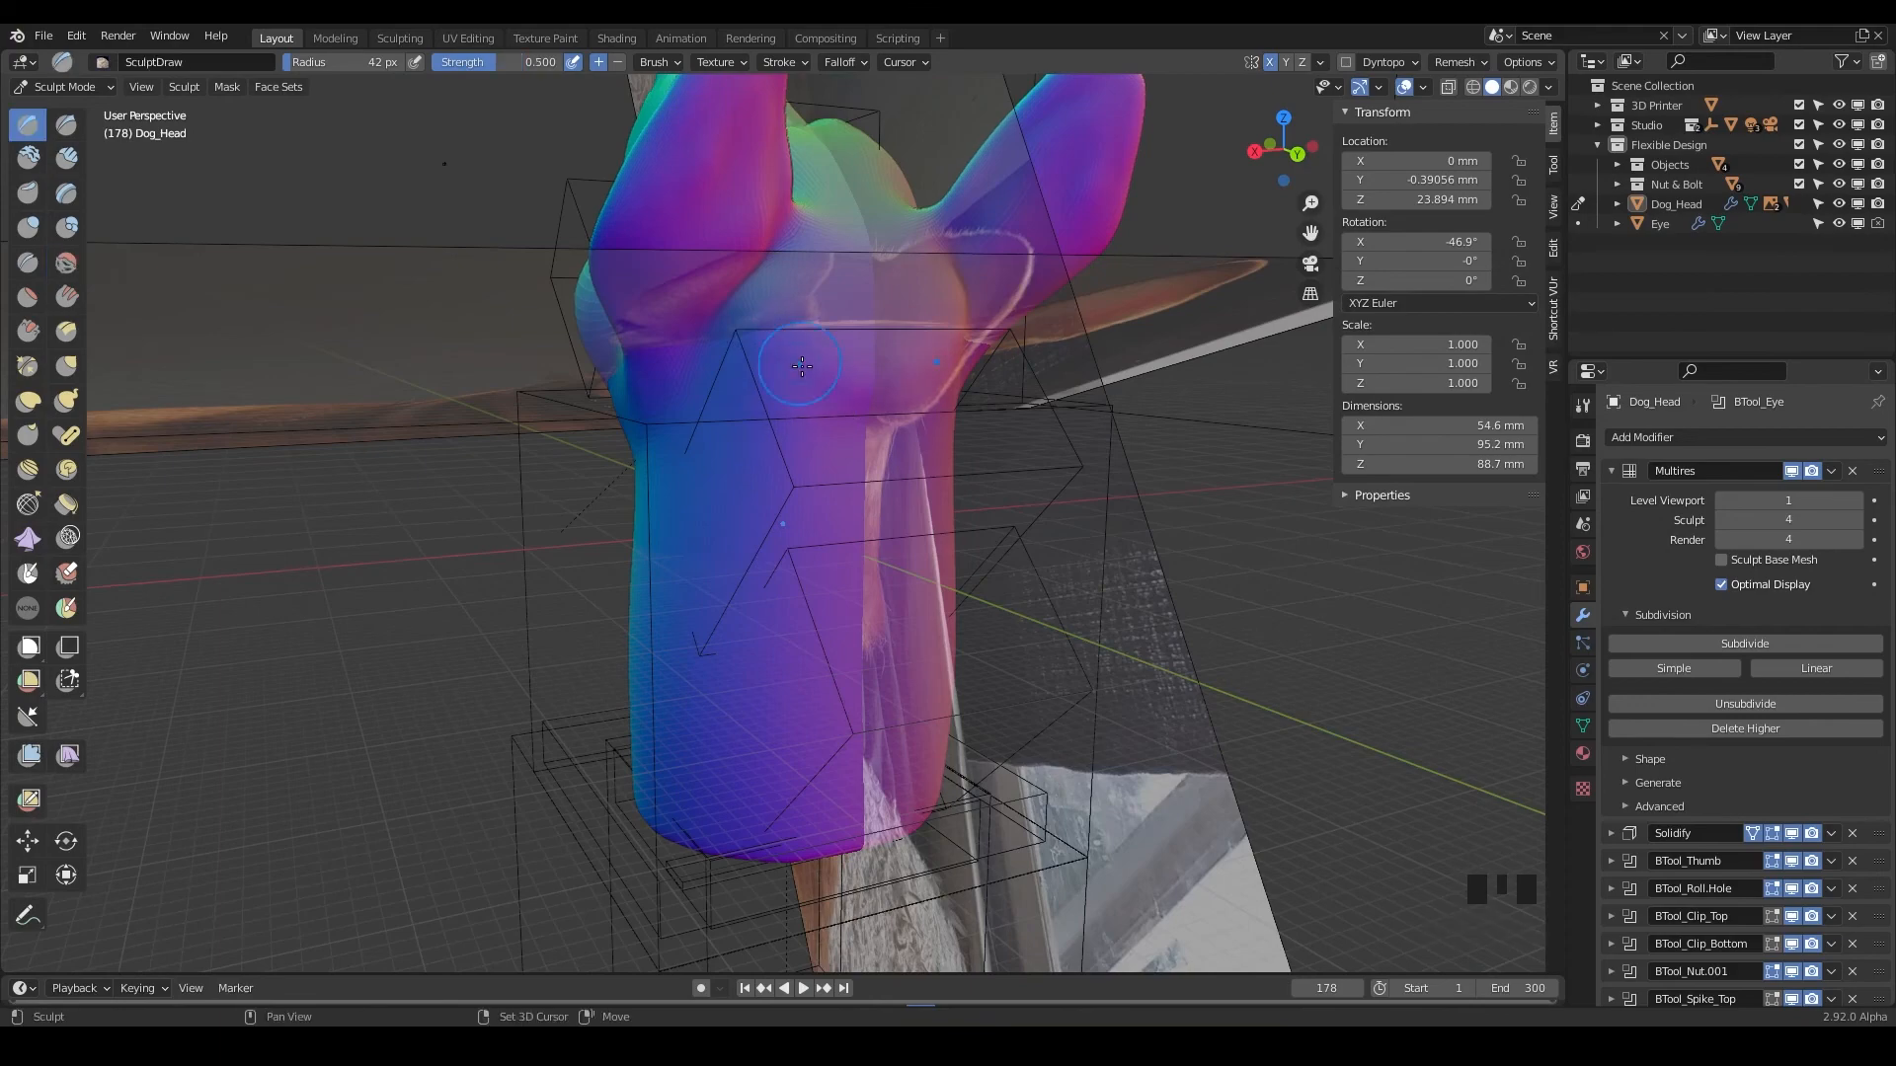
{"action": "middle_click_drag", "start_coordinate": [821, 413], "coordinate": [707, 403]}
{"action": "left_click_drag", "start_coordinate": [805, 368], "coordinate": [827, 354], "text": "shift"}
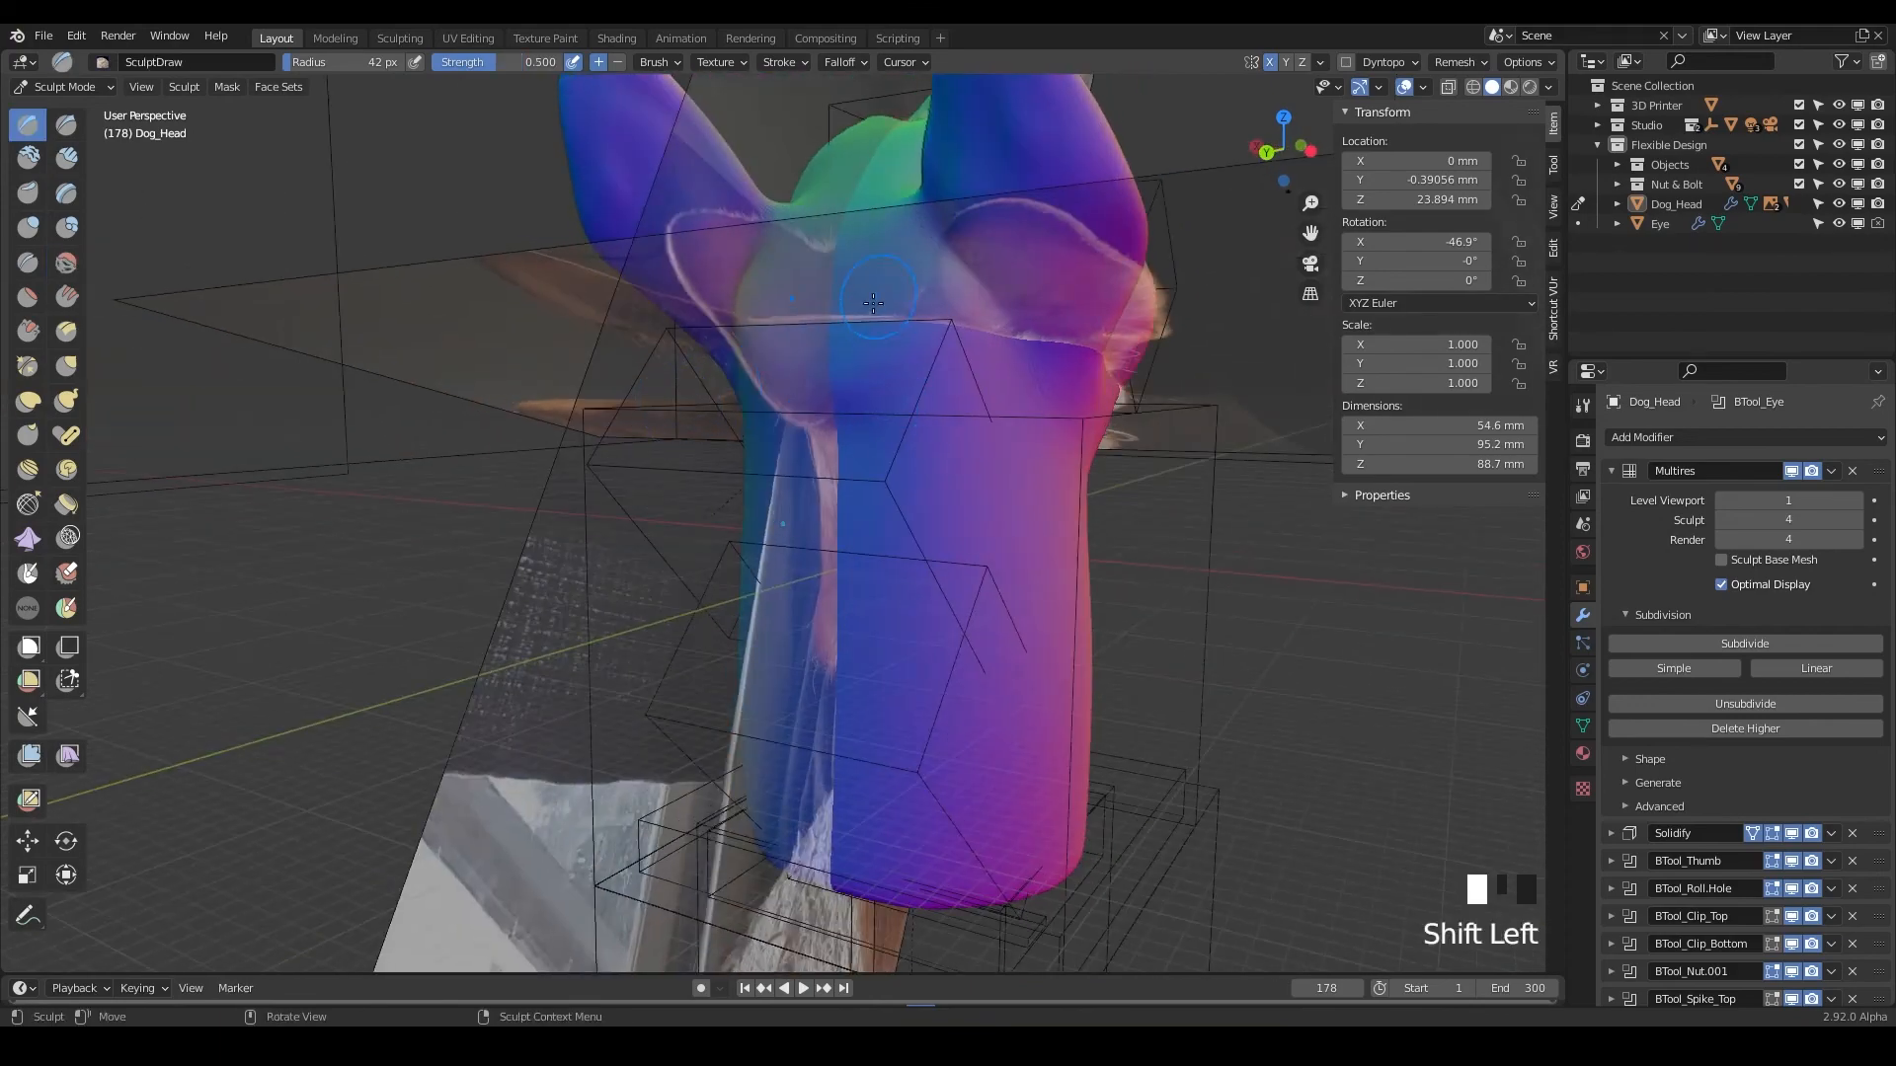
Examine the neck and the overall head shape from the side against the reference photos.
{"action": "mouse_move", "coordinate": [855, 322]}
{"action": "middle_mouse_down"}
{"action": "mouse_move", "coordinate": [897, 431]}
{"action": "mouse_move", "coordinate": [886, 399]}
{"action": "mouse_move", "coordinate": [1126, 387]}
{"action": "middle_mouse_up"}
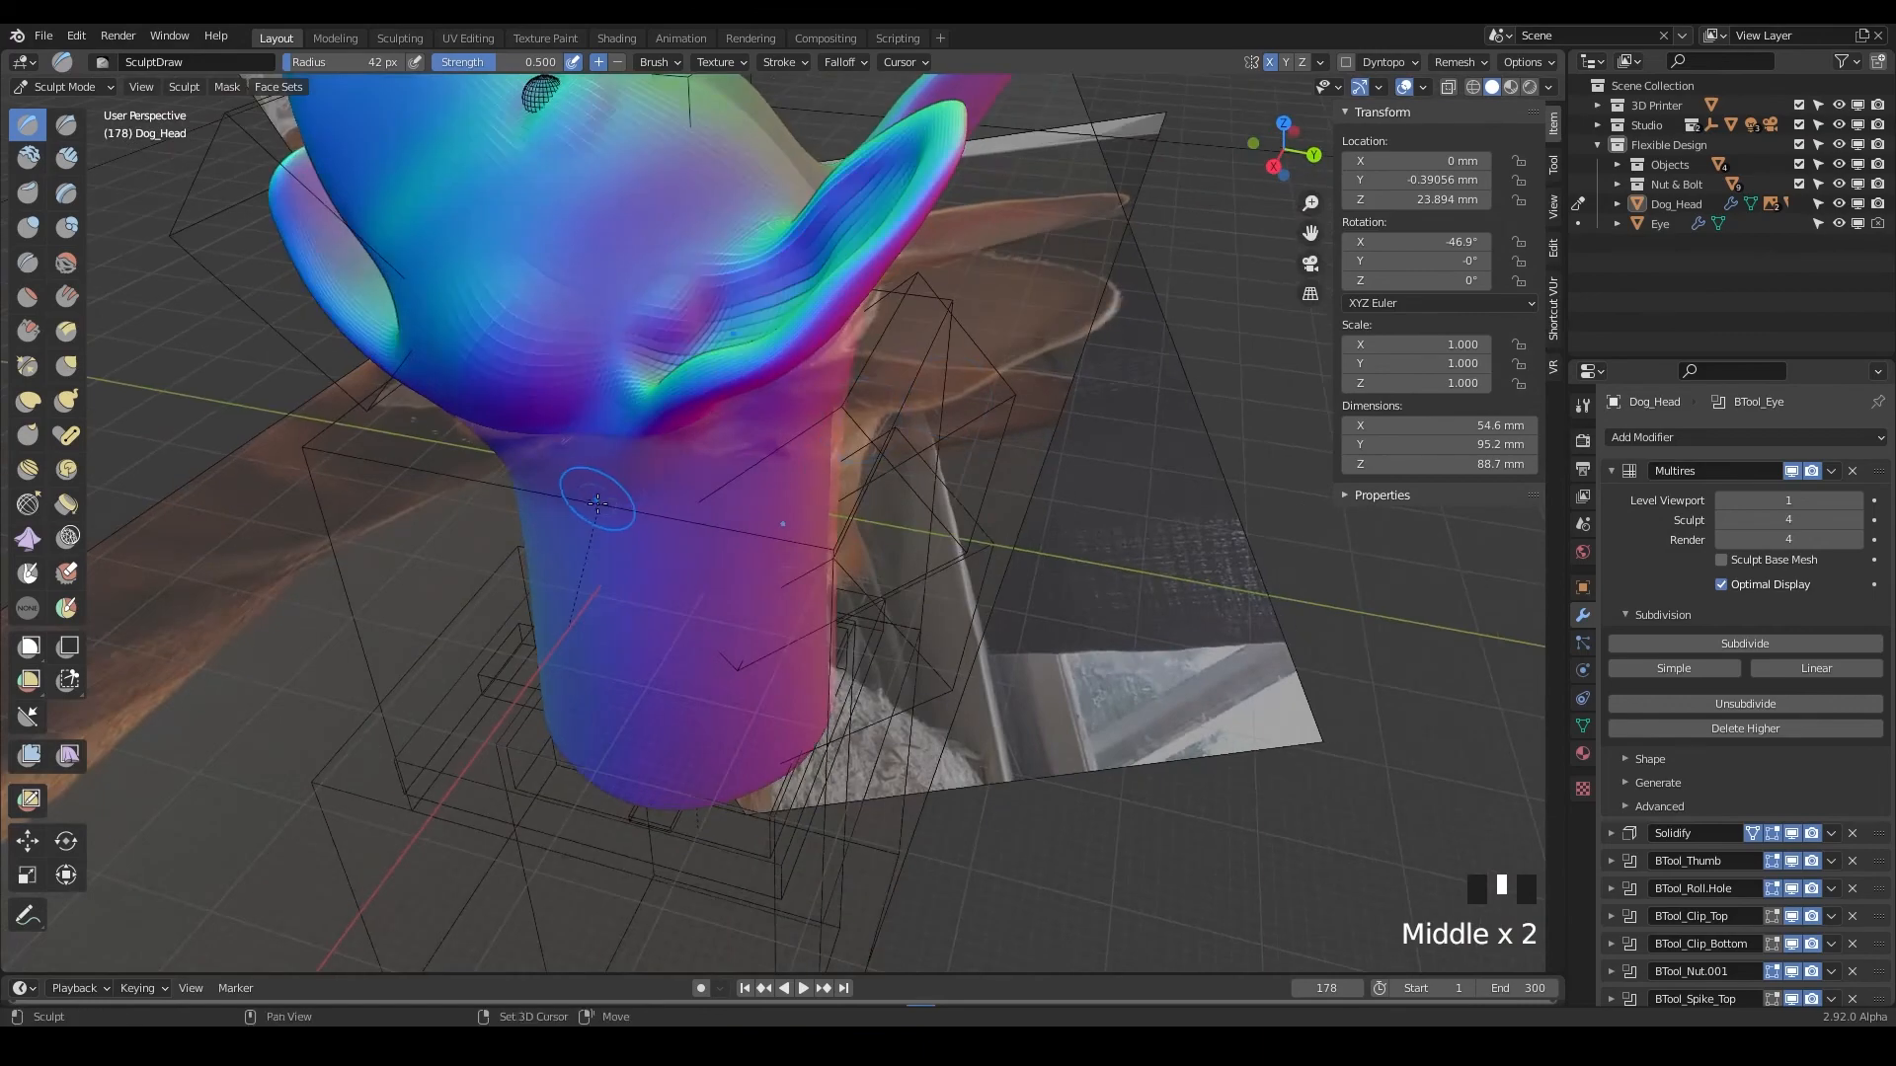
{"action": "middle_click_drag", "start_coordinate": [600, 524], "coordinate": [831, 512], "text": "shift"}
{"action": "middle_click_drag", "start_coordinate": [780, 538], "coordinate": [774, 500], "text": "shift"}
{"action": "mouse_move", "coordinate": [774, 582]}
{"action": "middle_mouse_down"}
{"action": "mouse_move", "coordinate": [791, 546]}
{"action": "mouse_move", "coordinate": [970, 544]}
{"action": "mouse_move", "coordinate": [707, 664]}
{"action": "mouse_move", "coordinate": [746, 584]}
{"action": "middle_mouse_up"}
{"action": "scroll", "coordinate": [707, 664], "scroll_direction": "down", "scroll_amount": 2}
{"action": "scroll", "coordinate": [707, 663], "scroll_direction": "down", "scroll_amount": 3}
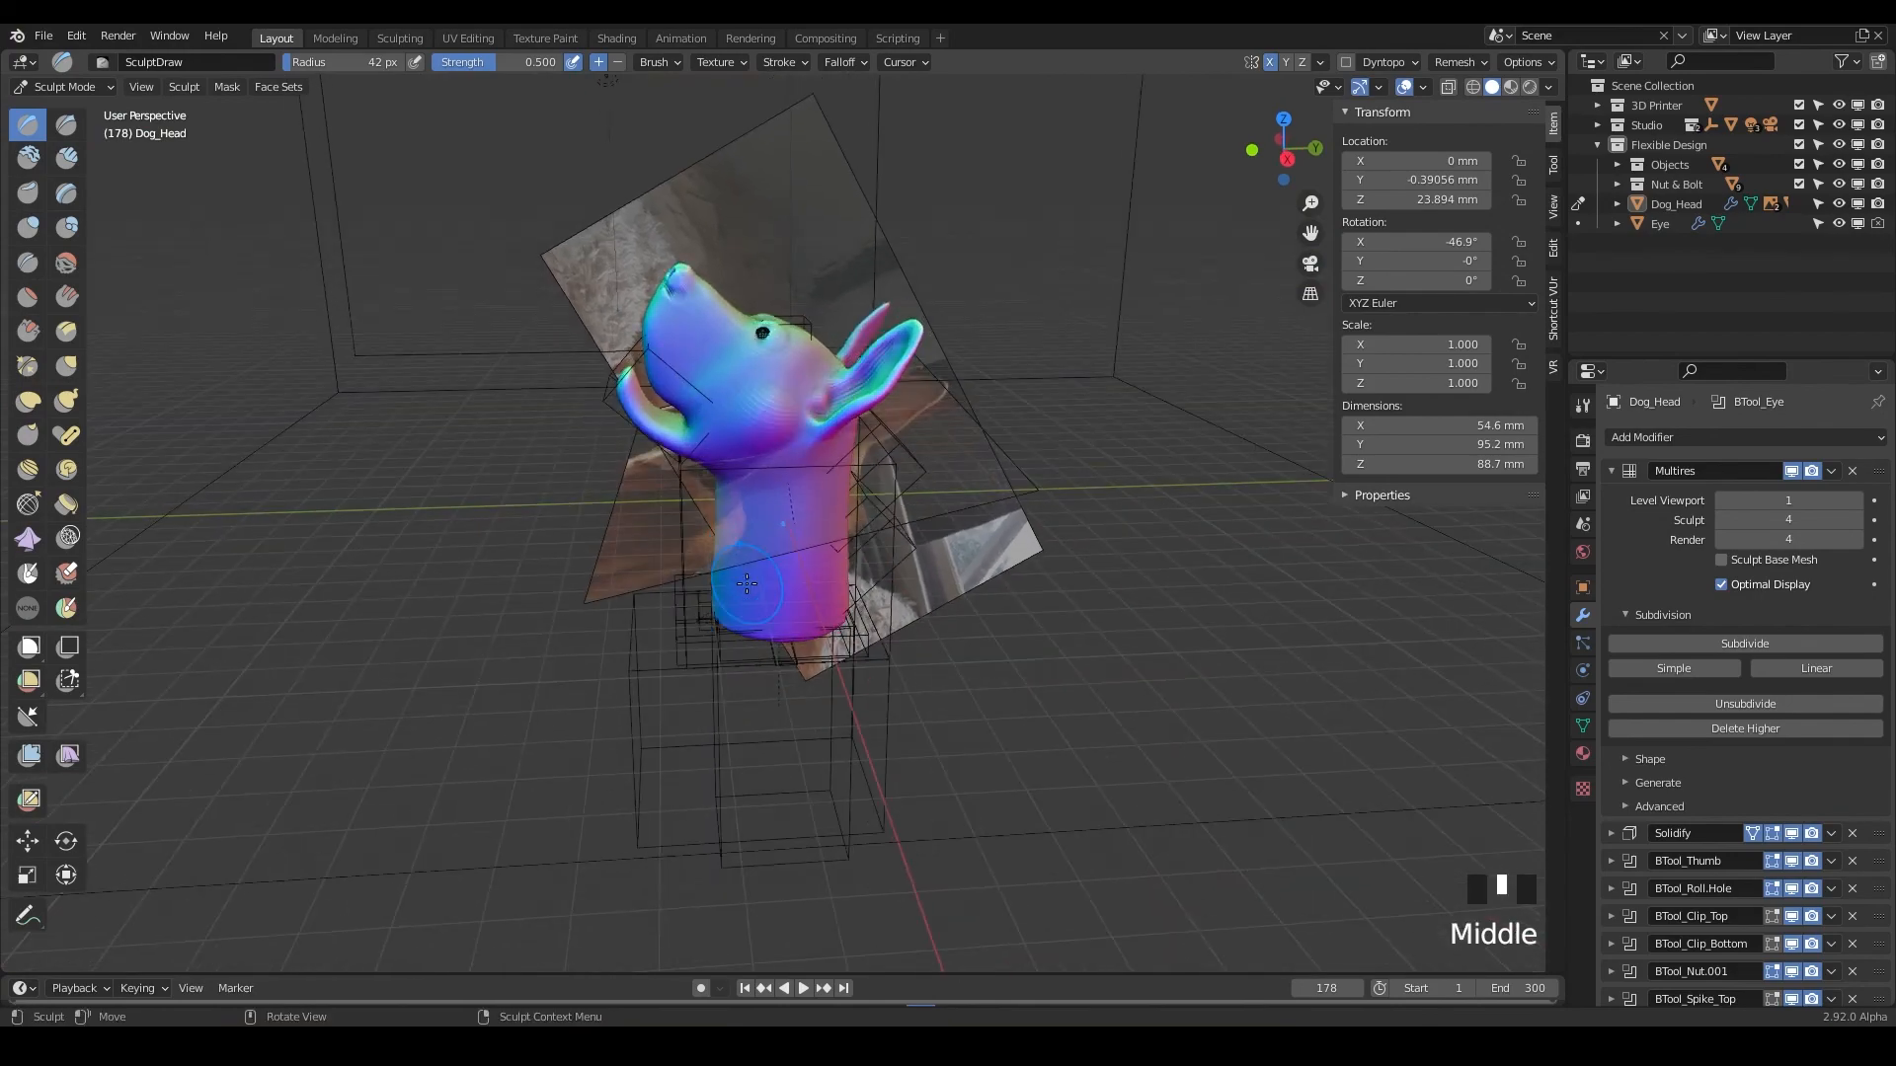
{"action": "scroll", "coordinate": [748, 580], "scroll_direction": "up", "scroll_amount": 2}
{"action": "middle_click_drag", "start_coordinate": [769, 497], "coordinate": [770, 554], "text": "shift"}
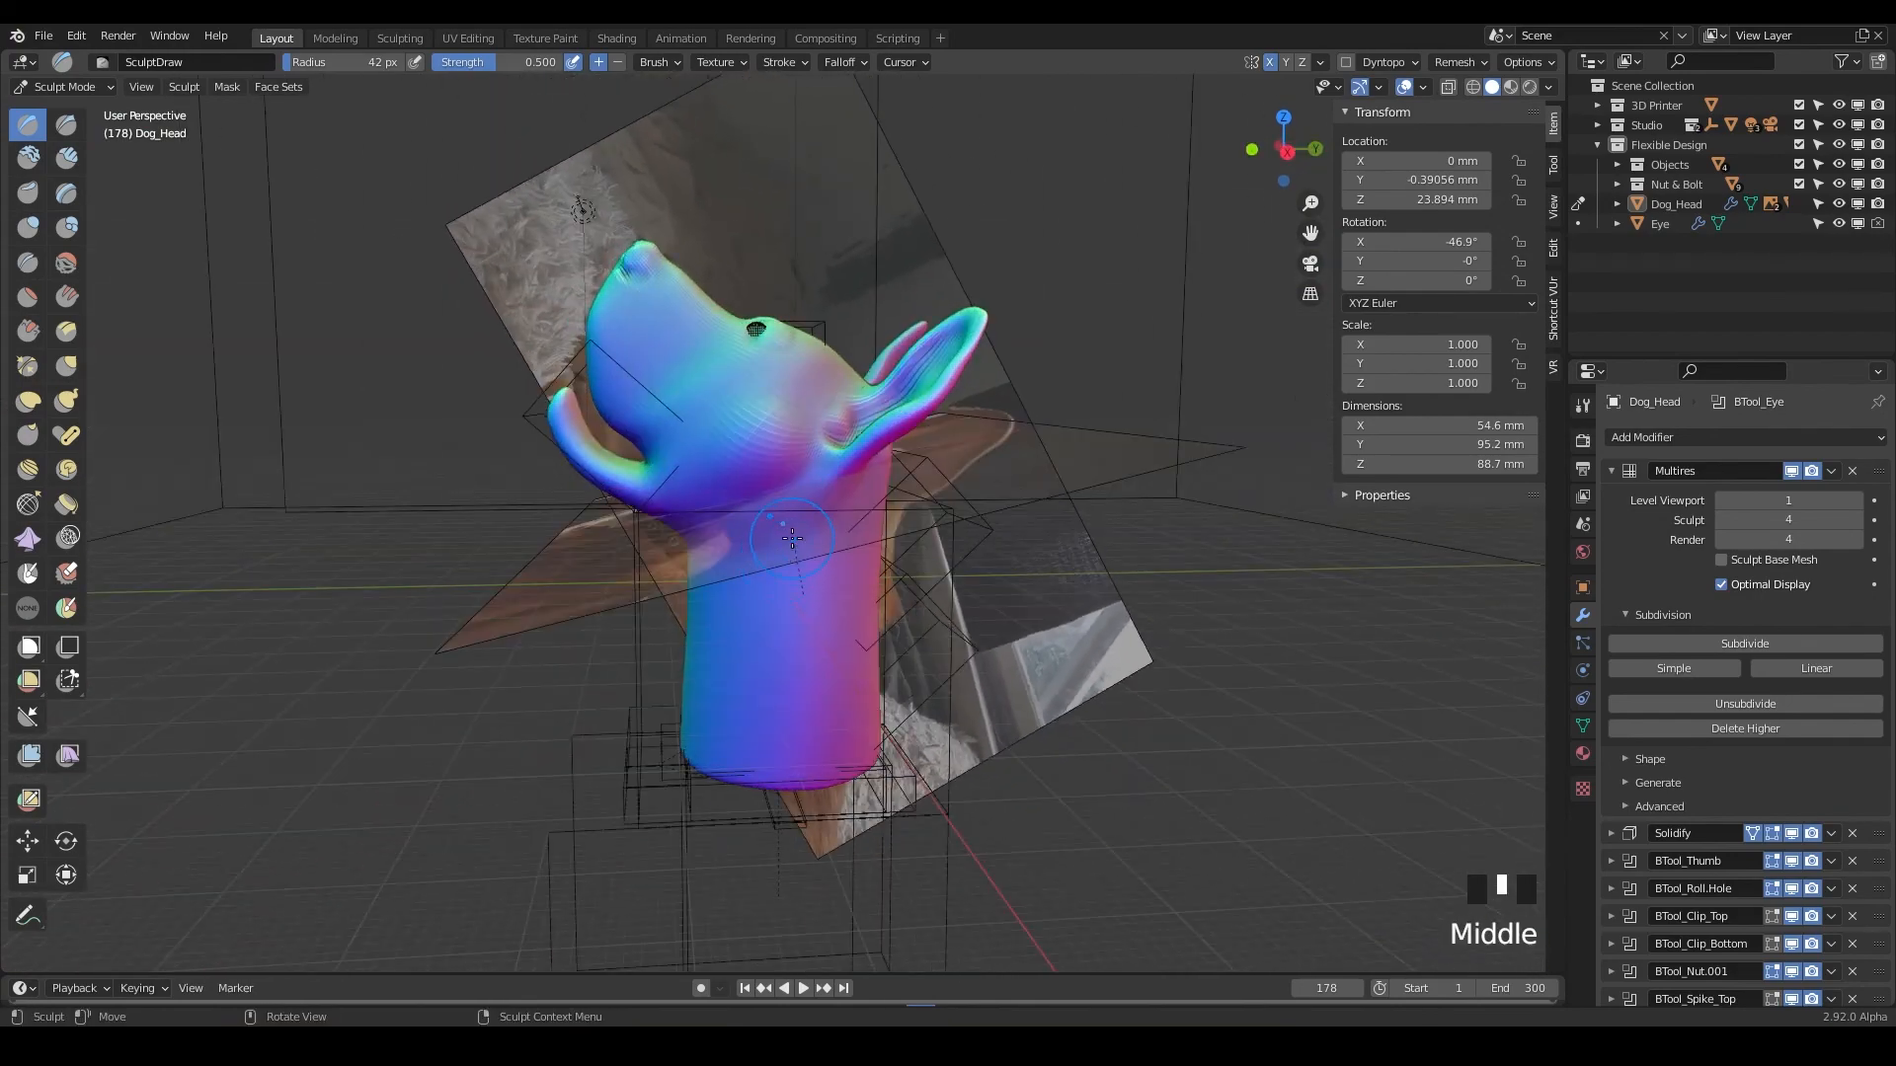